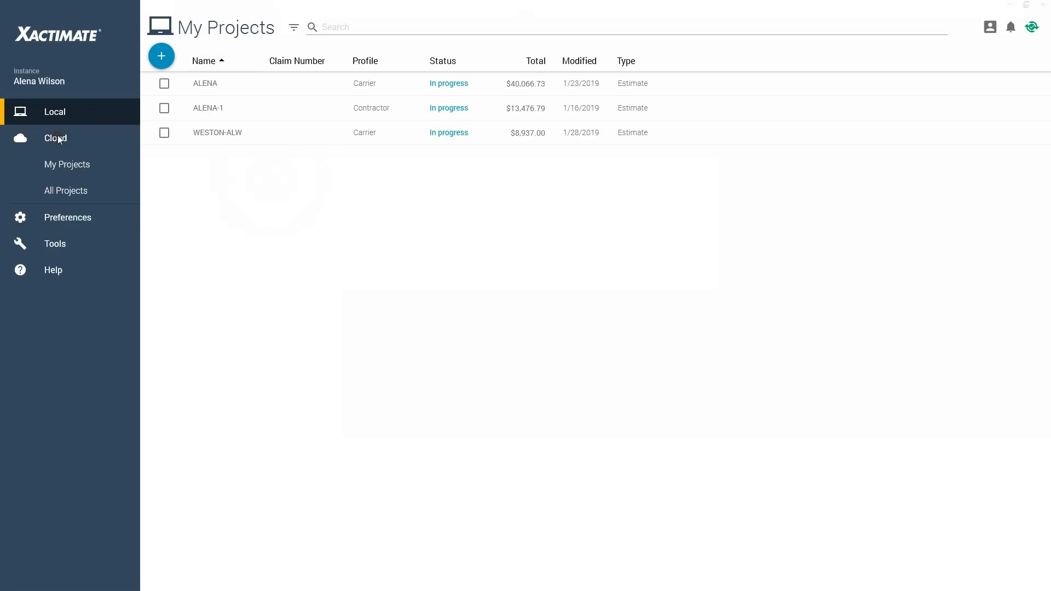
Browse the cloud projects, comparing the All Projects list with the My Projects list.
{"action": "key", "text": "ctrl"}
{"action": "key", "text": "ctrl"}
{"action": "key", "text": "ctrl"}
{"action": "left_click", "coordinate": [67, 191]}
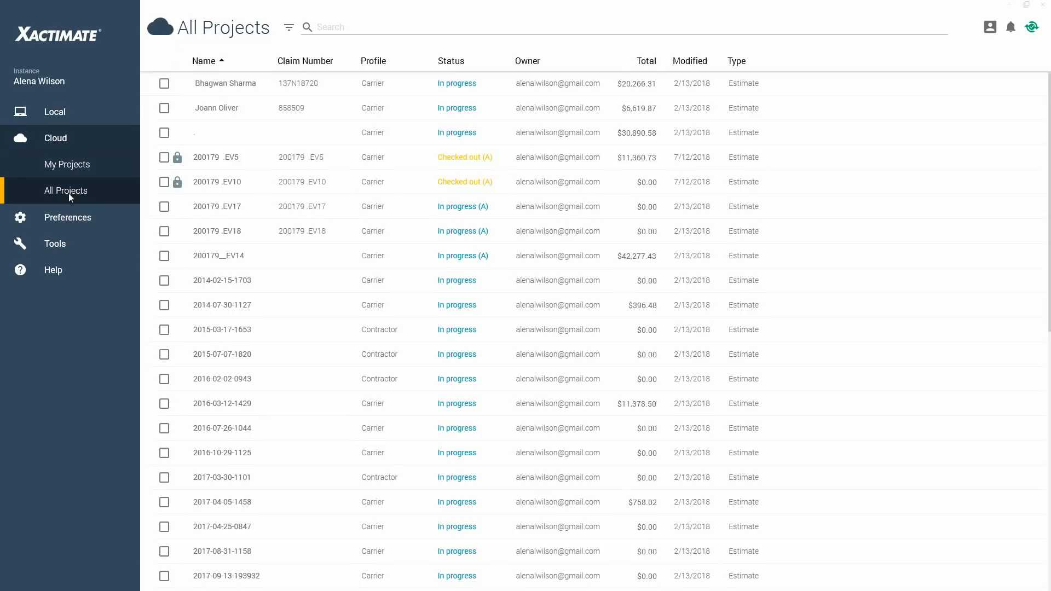
{"action": "scroll", "coordinate": [331, 252], "scroll_direction": "down", "scroll_amount": 10}
{"action": "scroll", "coordinate": [332, 252], "scroll_direction": "up", "scroll_amount": 12}
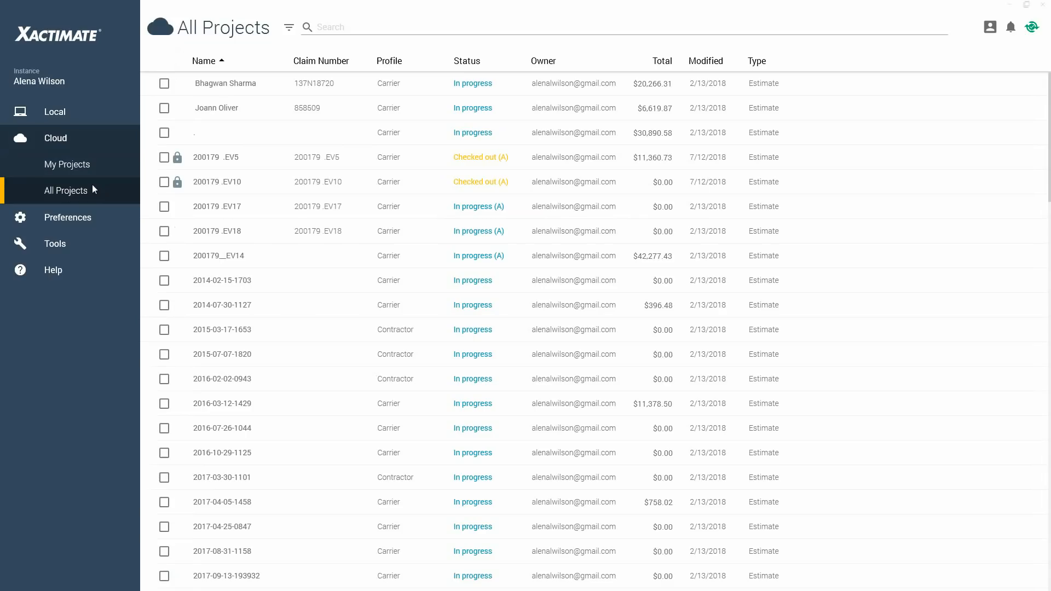
{"action": "left_click", "coordinate": [67, 172]}
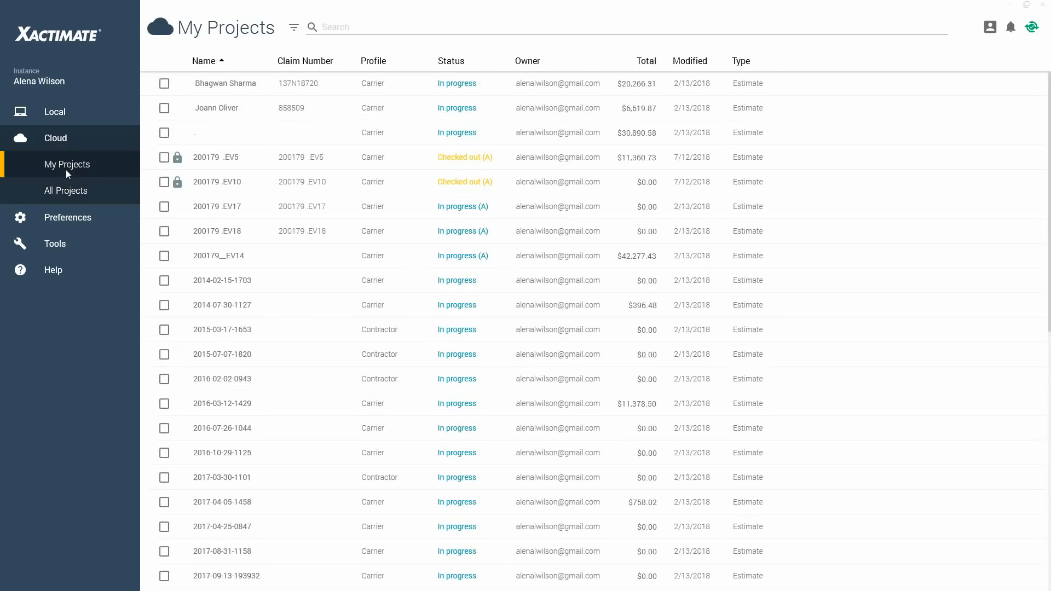
{"action": "left_click", "coordinate": [55, 197]}
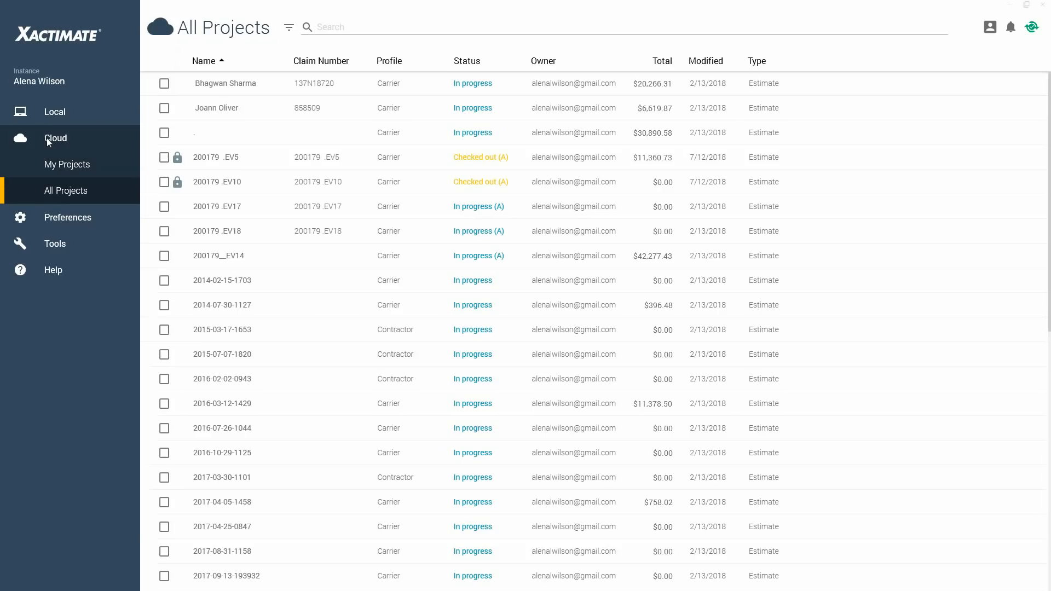
Select the first cloud project marked In progress (A) and locate its download option.
{"action": "left_click", "coordinate": [489, 213]}
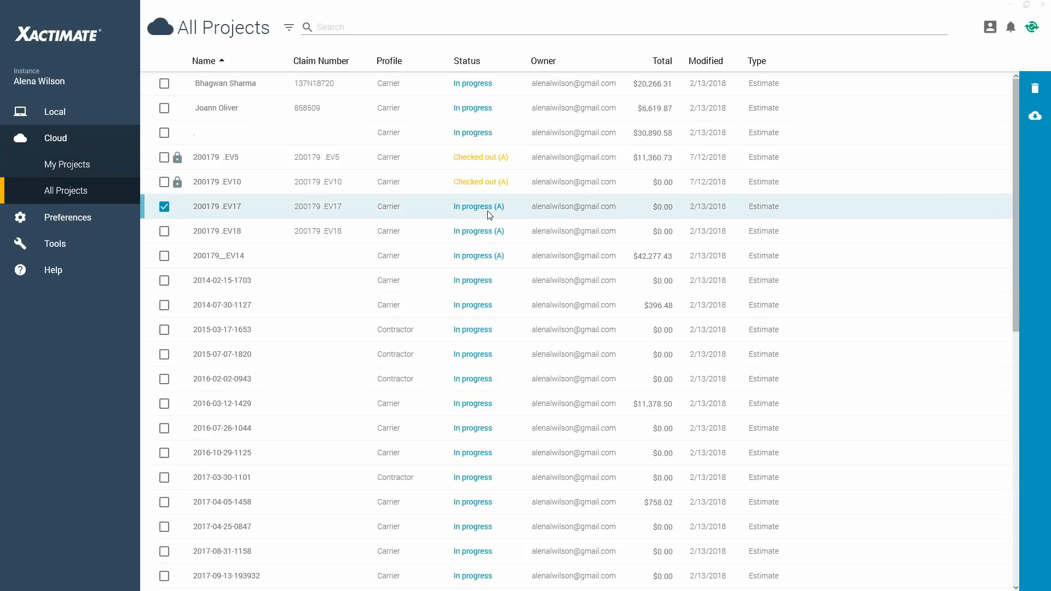
{"action": "key", "text": "ctrl"}
{"action": "key", "text": "ctrl"}
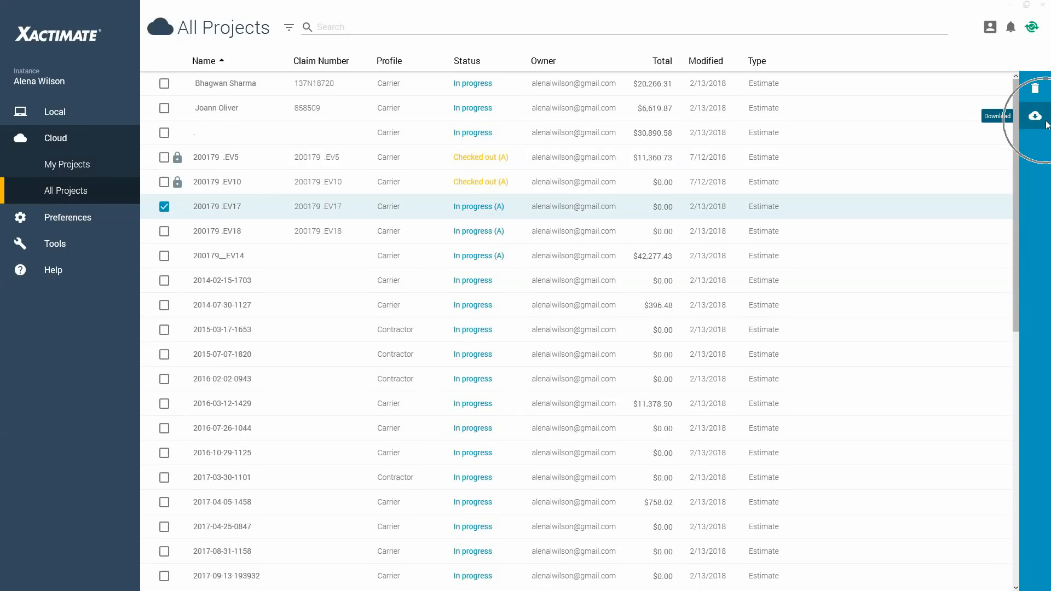
Return to the local My Projects list.
{"action": "left_click", "coordinate": [63, 114]}
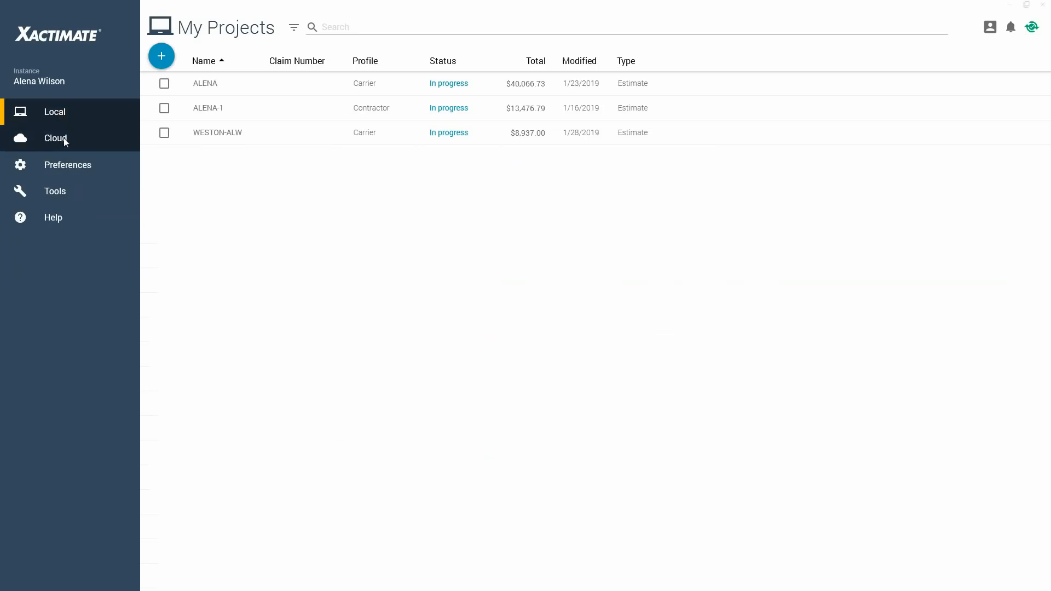
{"action": "left_click", "coordinate": [63, 138]}
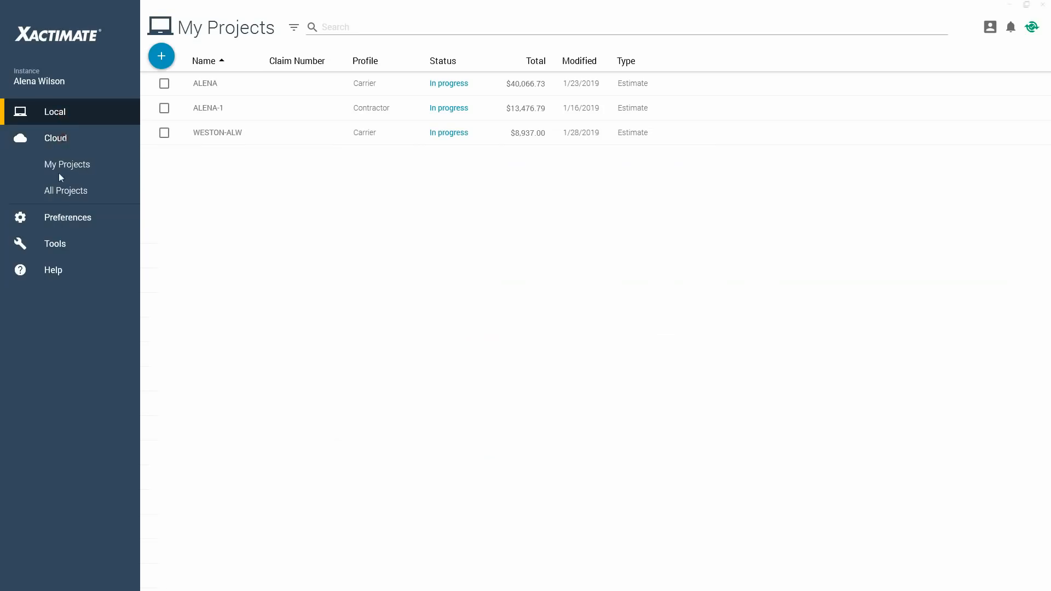
{"action": "left_click", "coordinate": [65, 115]}
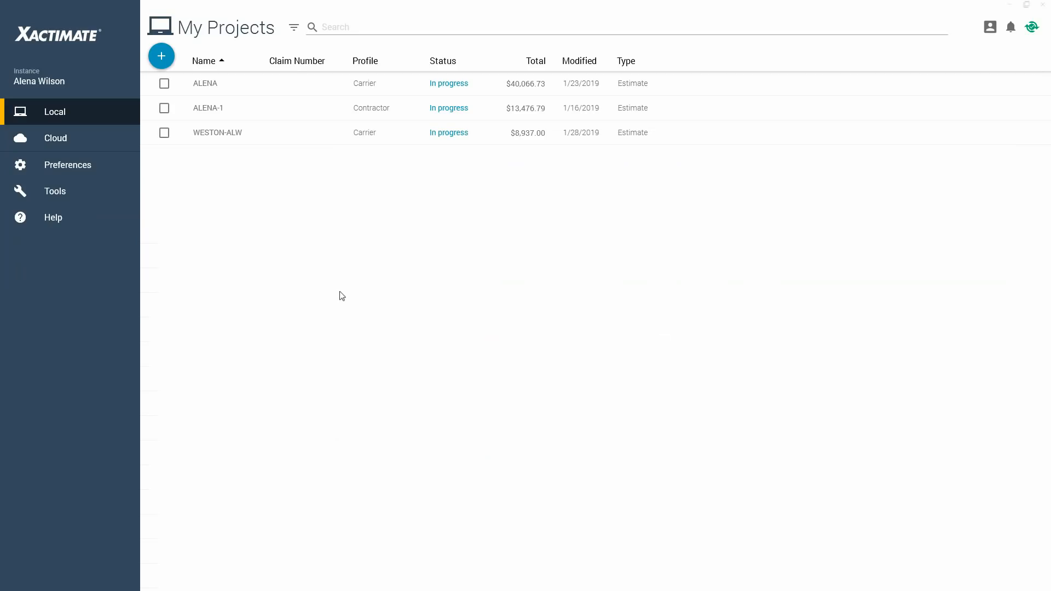
Start a new local project and choose Estimate as its project type.
{"action": "left_click", "coordinate": [164, 64]}
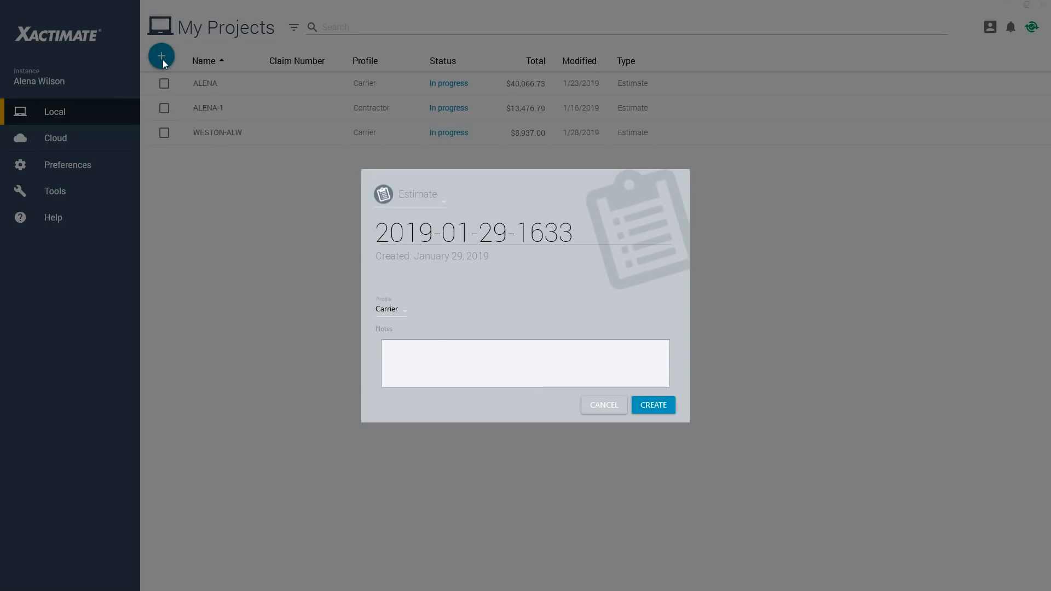
{"action": "left_click", "coordinate": [444, 202]}
{"action": "left_click", "coordinate": [416, 198]}
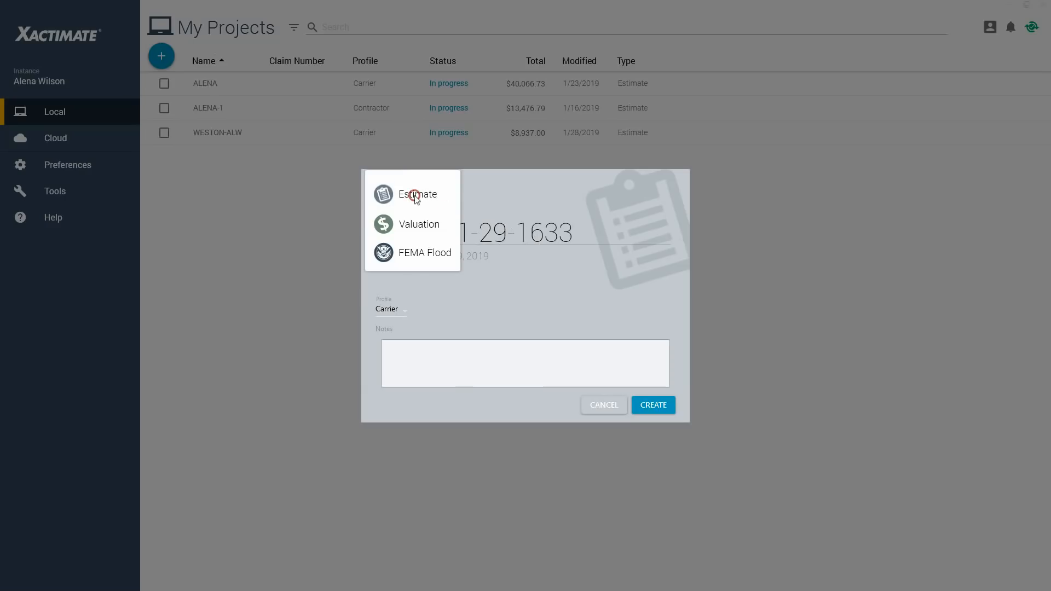
{"action": "left_click", "coordinate": [497, 193]}
{"action": "left_click", "coordinate": [431, 199]}
{"action": "left_click", "coordinate": [506, 198]}
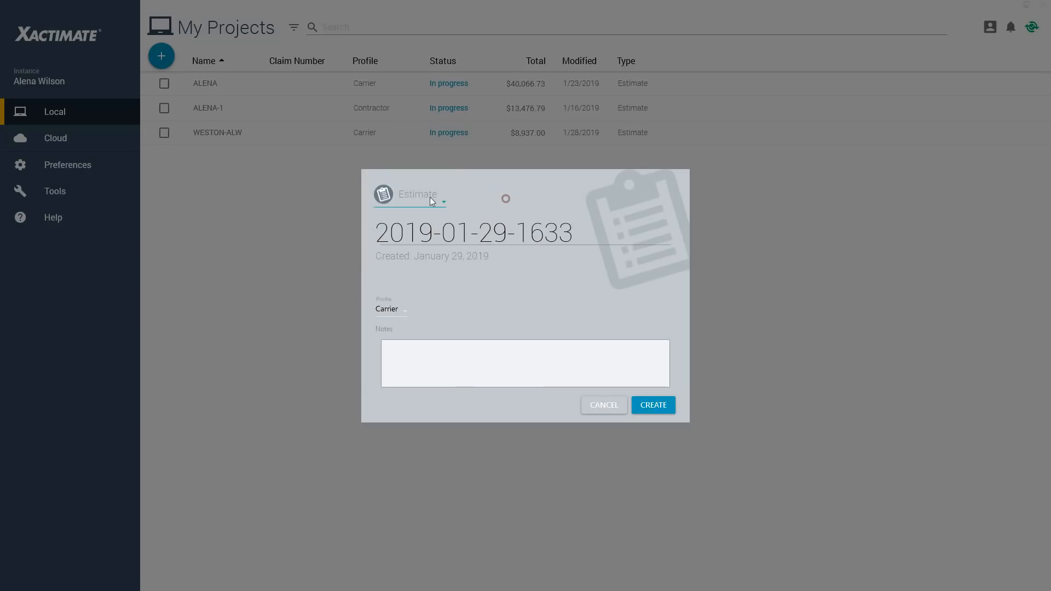
{"action": "key", "text": "ctrl"}
{"action": "left_click", "coordinate": [406, 196]}
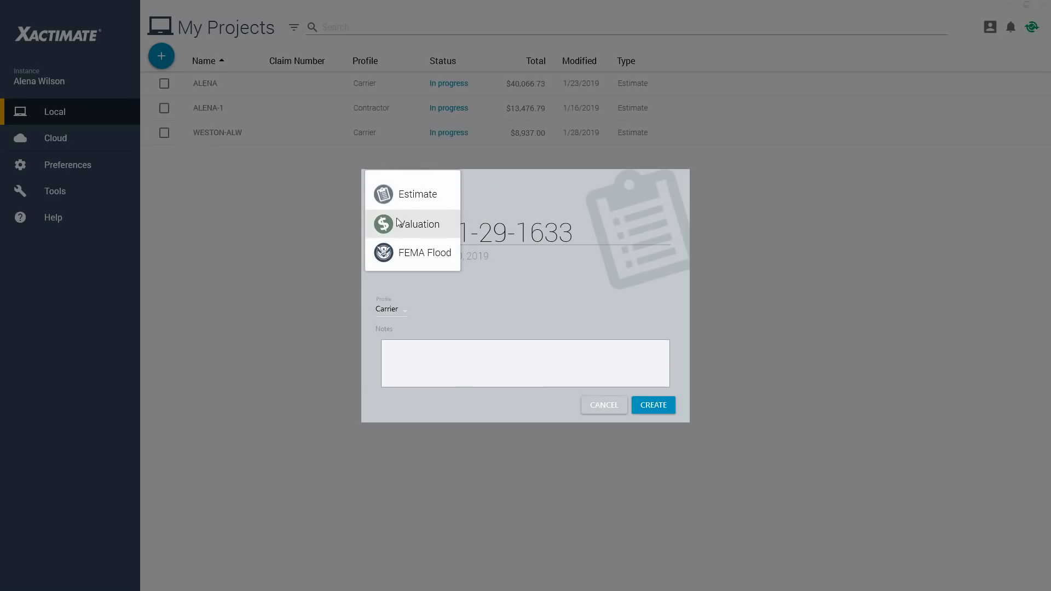
{"action": "left_click", "coordinate": [410, 198]}
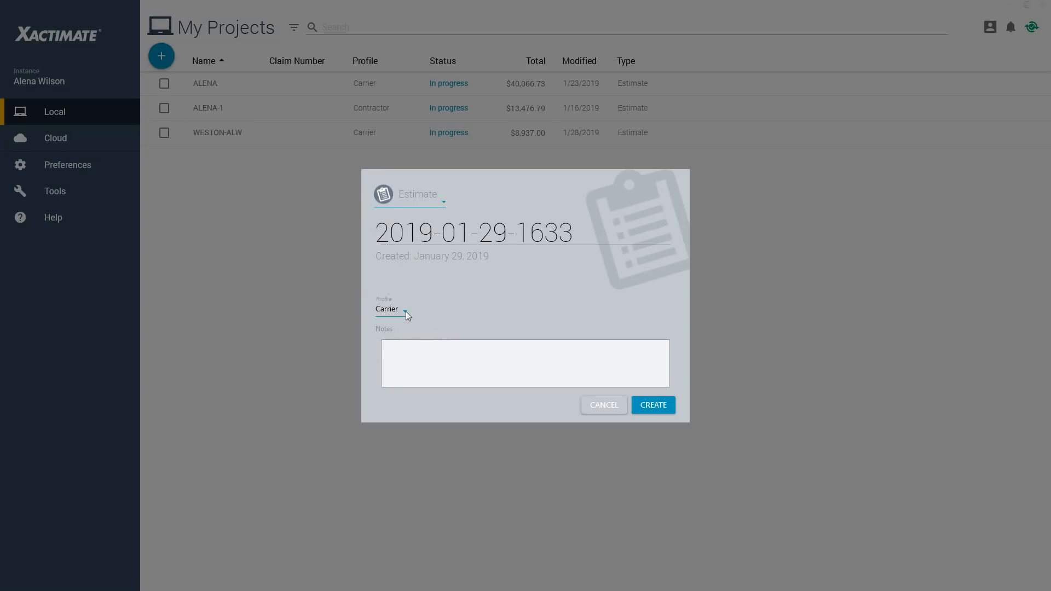
{"action": "left_click", "coordinate": [431, 200]}
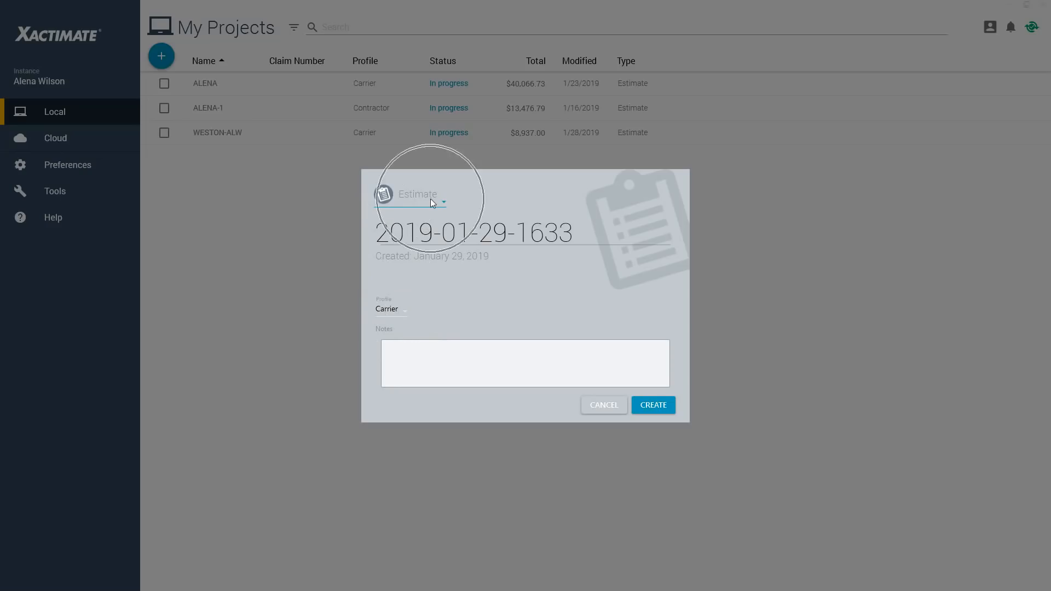
Set the new project's profile to Carrier.
{"action": "left_click", "coordinate": [398, 310]}
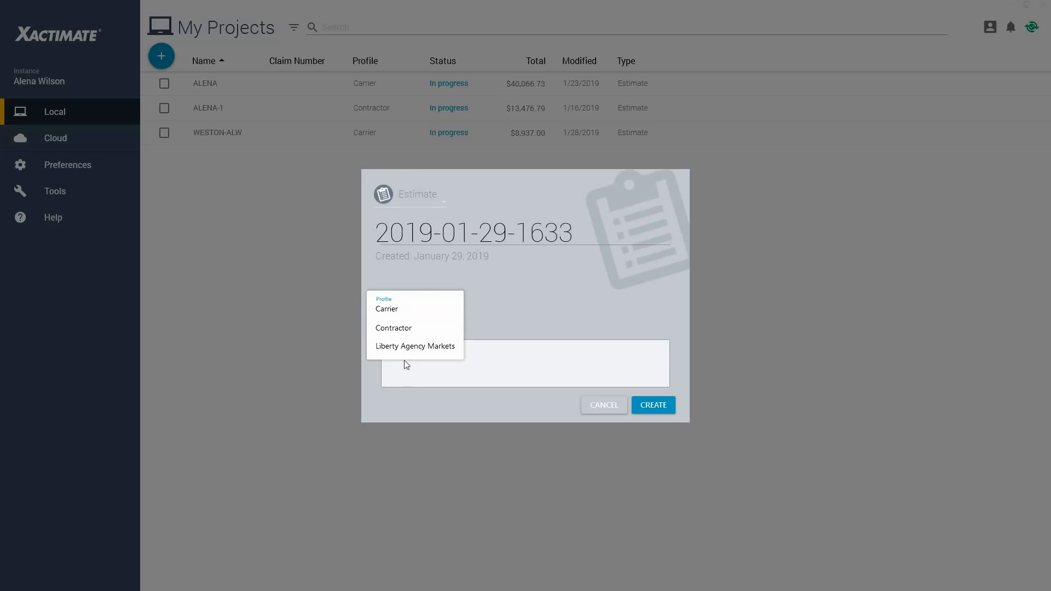
{"action": "left_click", "coordinate": [402, 309]}
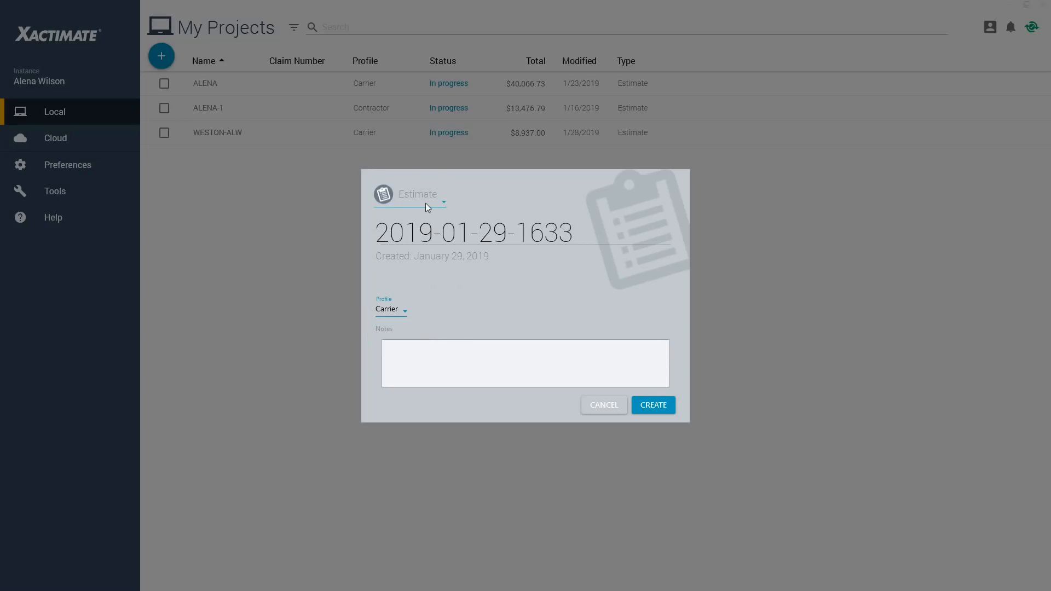
{"action": "left_click", "coordinate": [386, 316]}
Replace the default project name with the insured's last and first name in capitals, joined by an underscore.
{"action": "triple_click", "coordinate": [498, 231]}
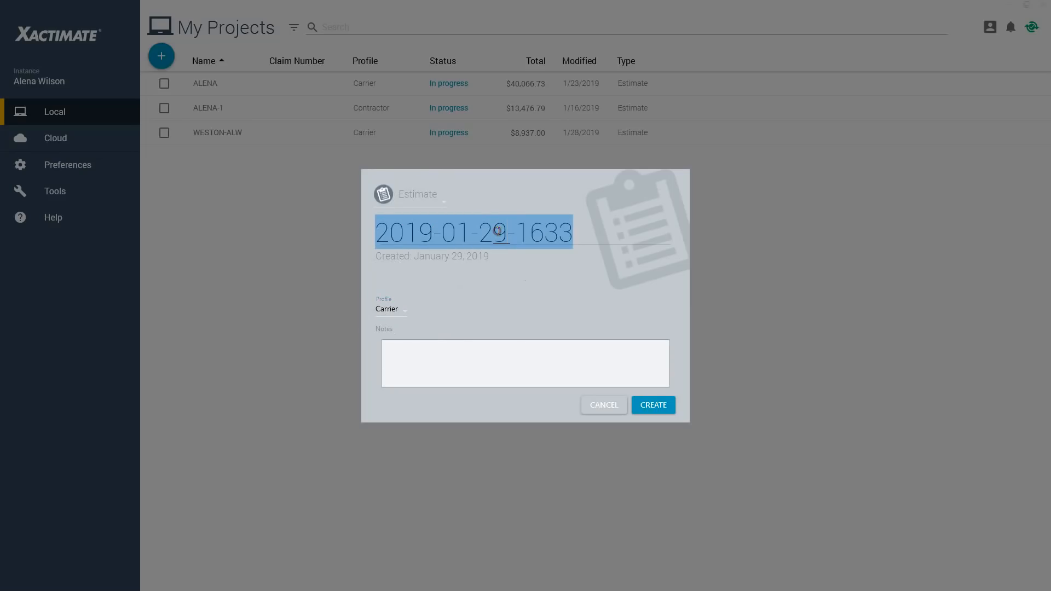
{"action": "key", "text": "ctrl"}
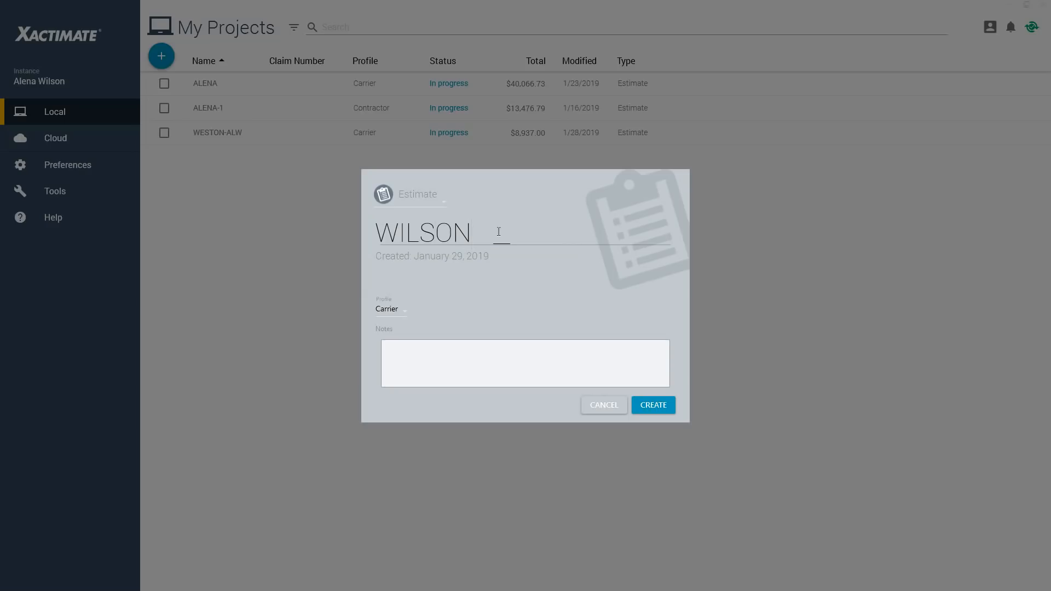
{"action": "left_click", "coordinate": [223, 136]}
{"action": "left_click", "coordinate": [222, 136]}
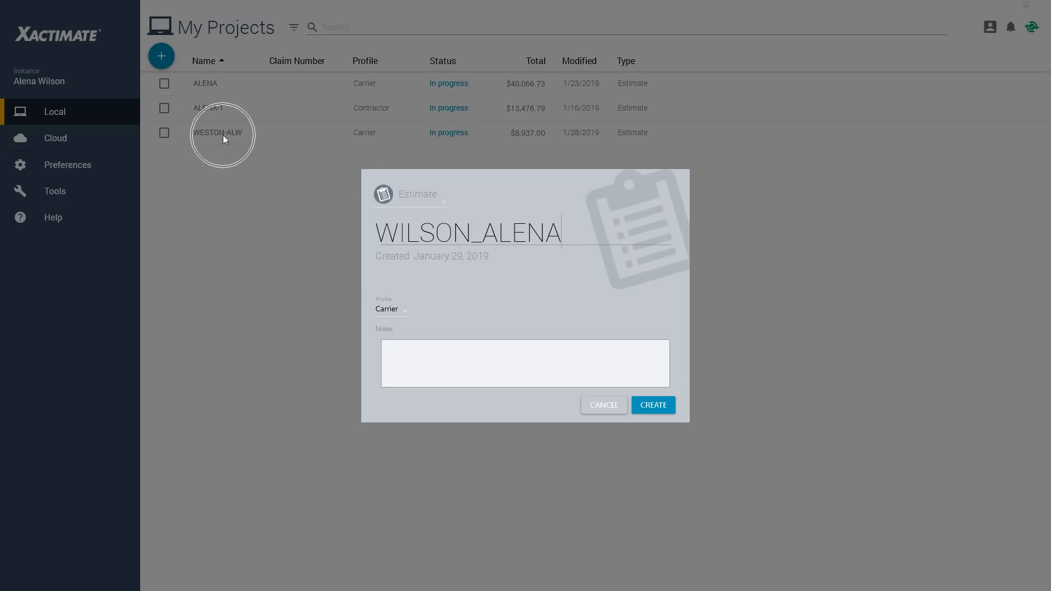
{"action": "left_click", "coordinate": [222, 135]}
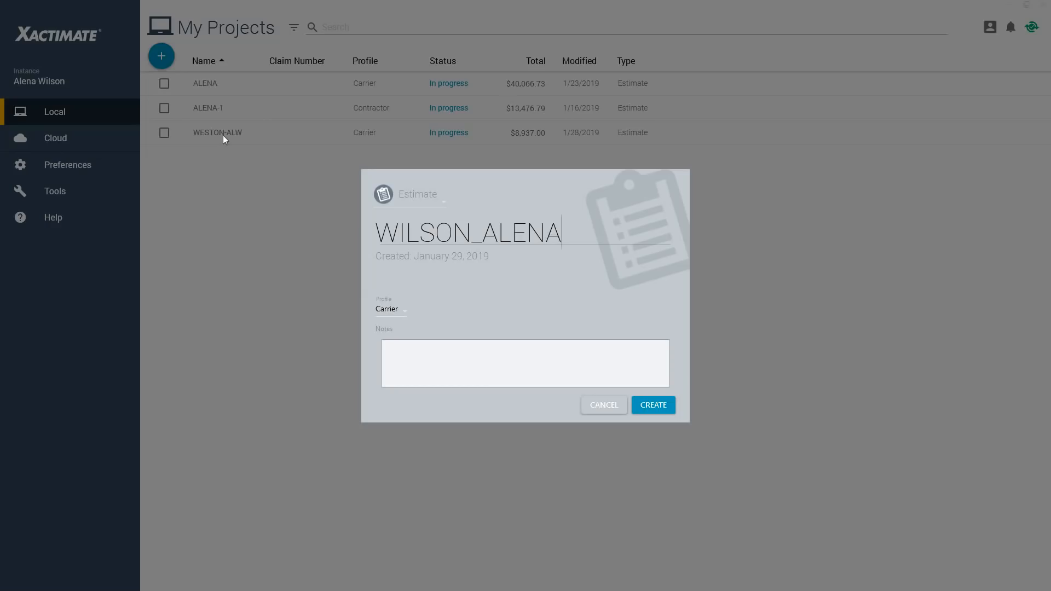
{"action": "key", "text": "ctrl"}
Create the estimate project with the notes left empty and bring the local project list to the front.
{"action": "left_click", "coordinate": [476, 360]}
{"action": "left_click", "coordinate": [661, 412]}
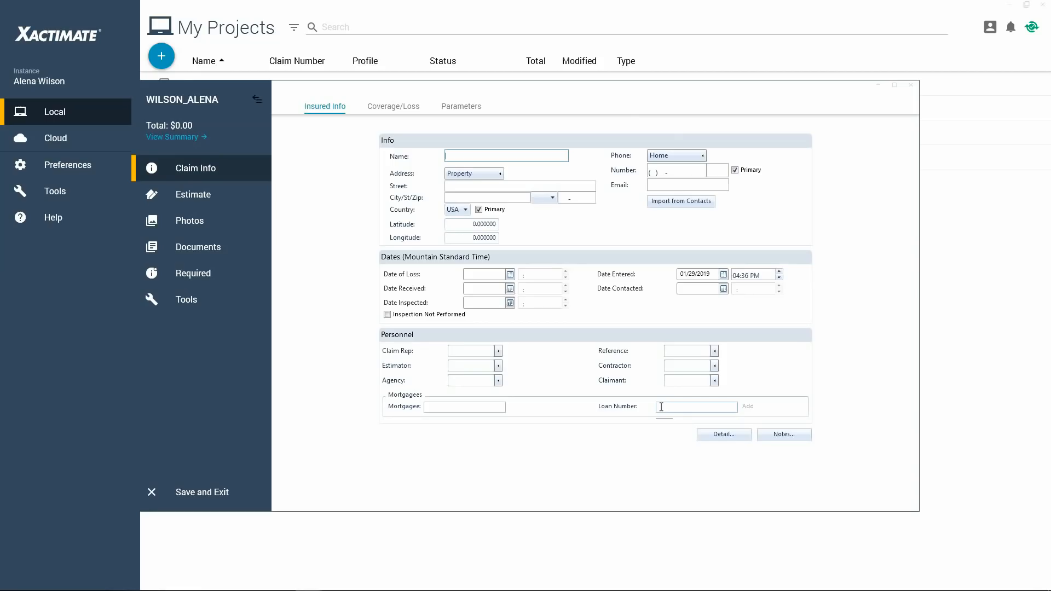
{"action": "left_click", "coordinate": [650, 23]}
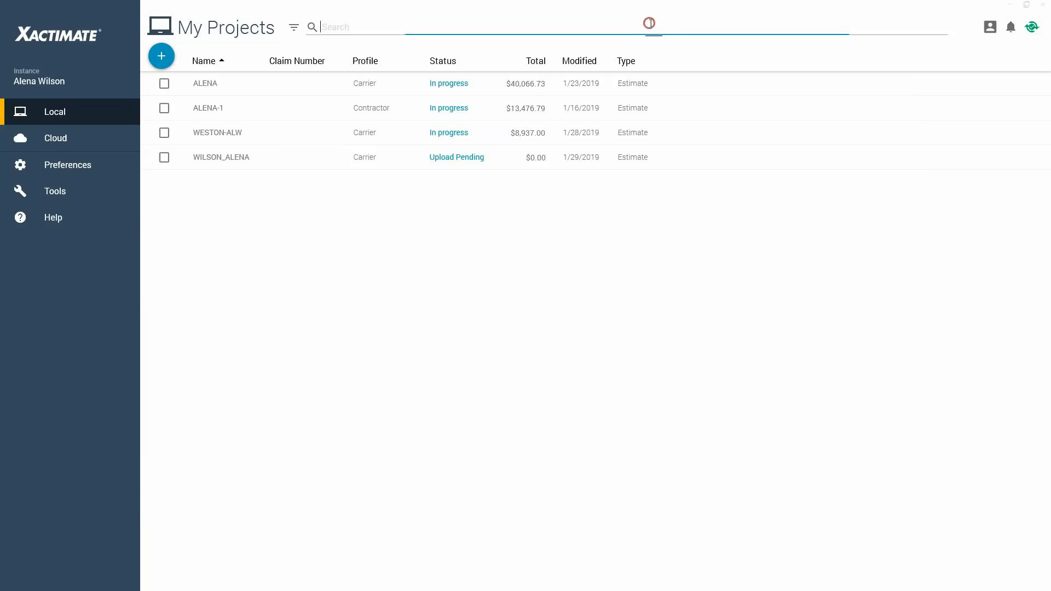
{"action": "left_click", "coordinate": [651, 23]}
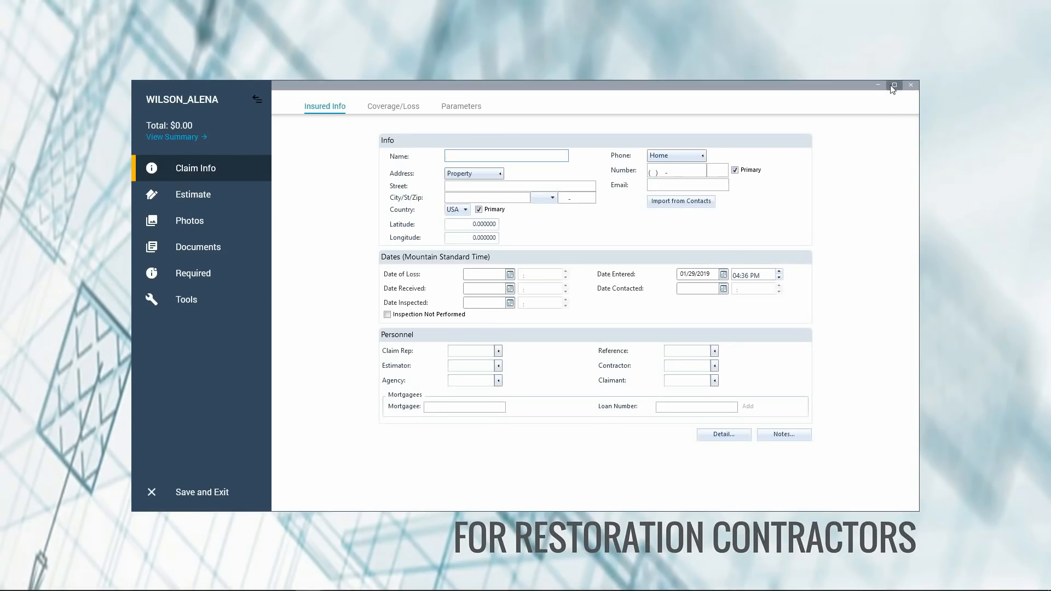
Close the two other open estimates, saving the changes to the contractor estimate.
{"action": "mouse_move", "coordinate": [305, 586]}
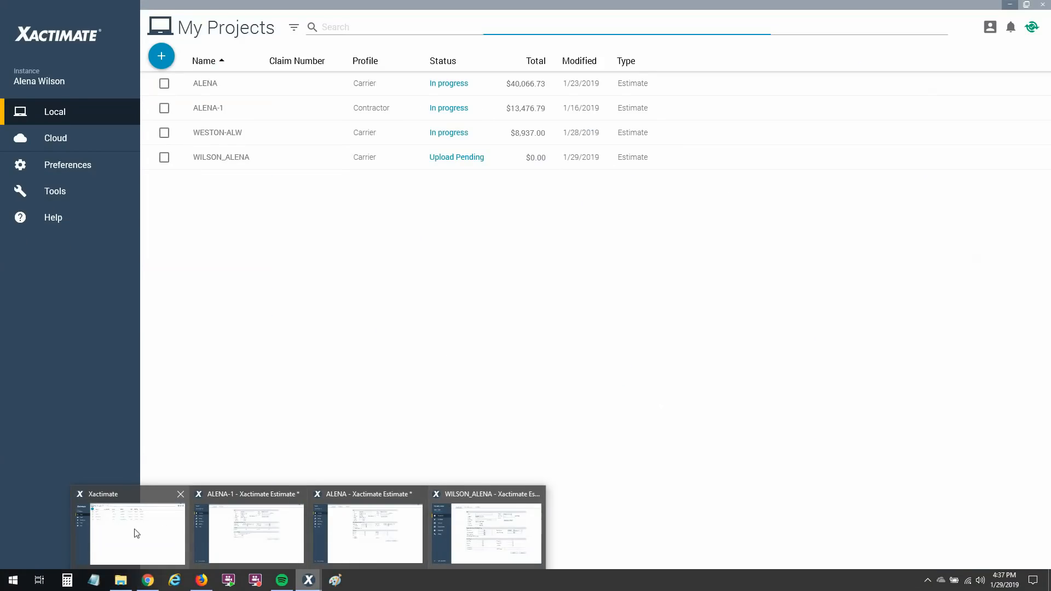
{"action": "left_click", "coordinate": [136, 533]}
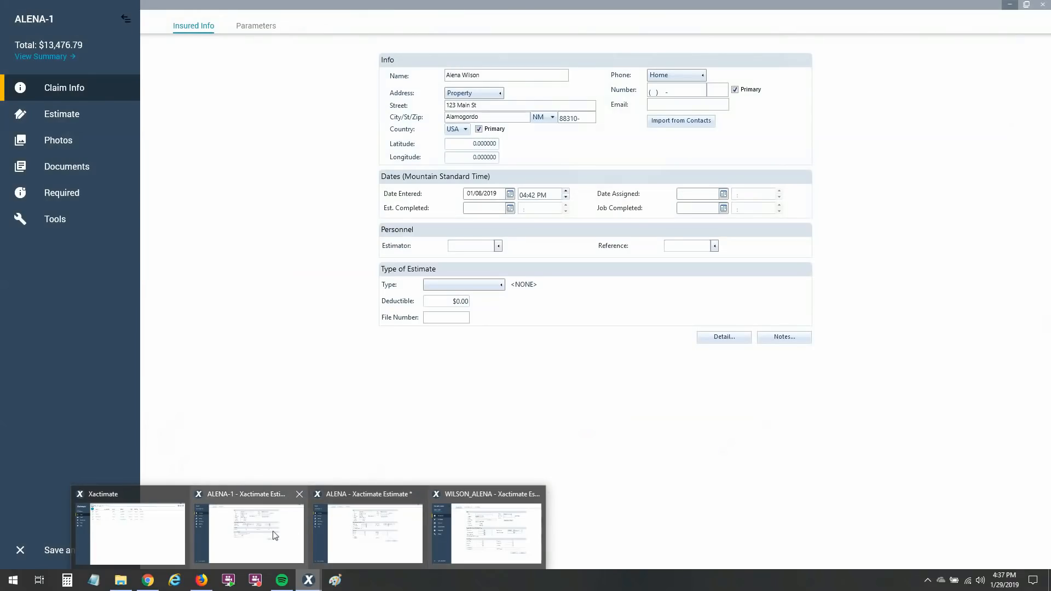
{"action": "left_click", "coordinate": [299, 497]}
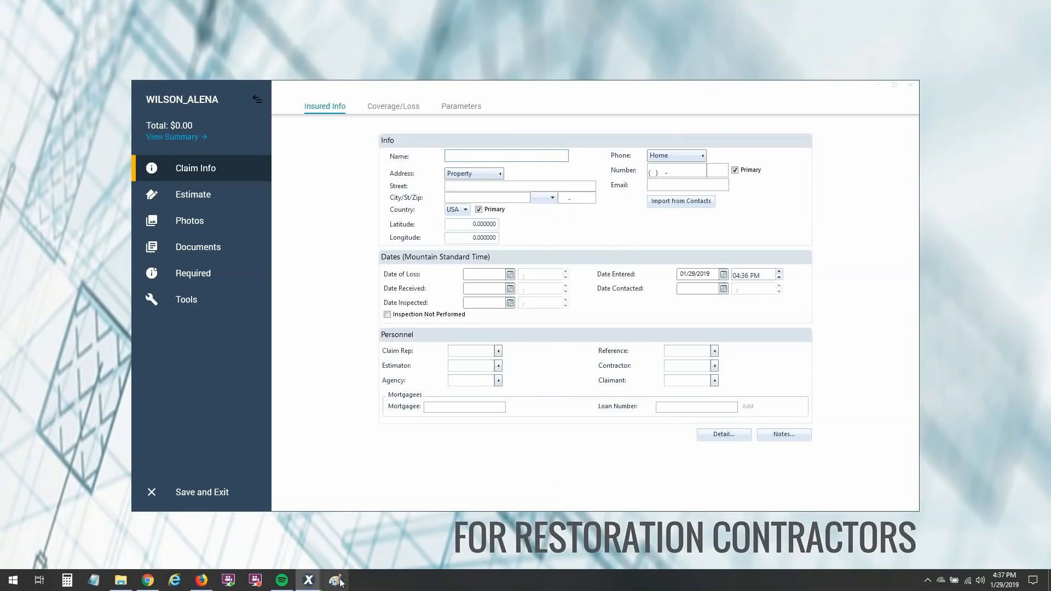
{"action": "mouse_move", "coordinate": [308, 580]}
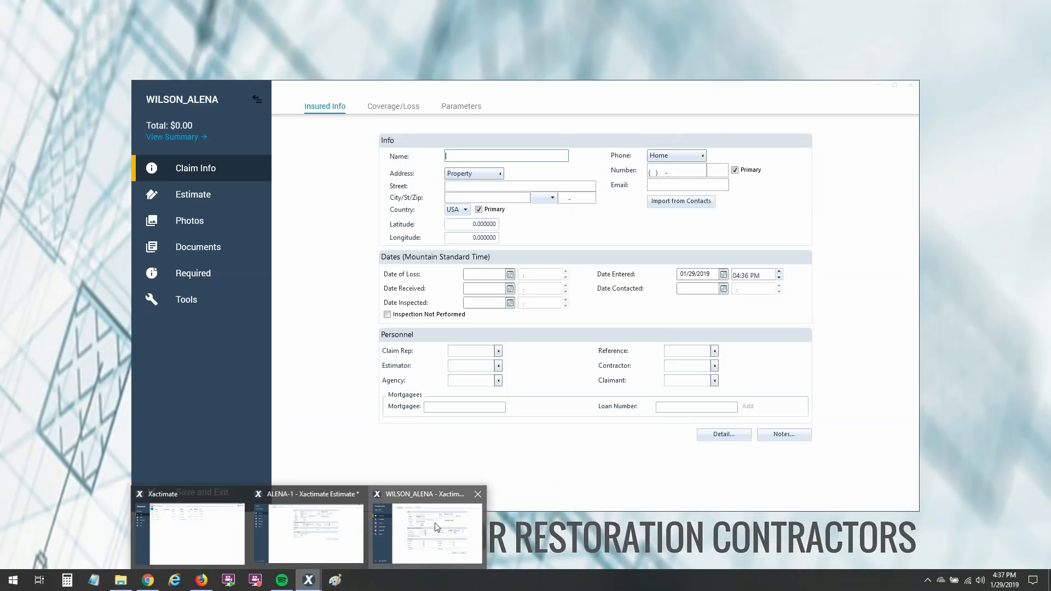
{"action": "mouse_move", "coordinate": [176, 538]}
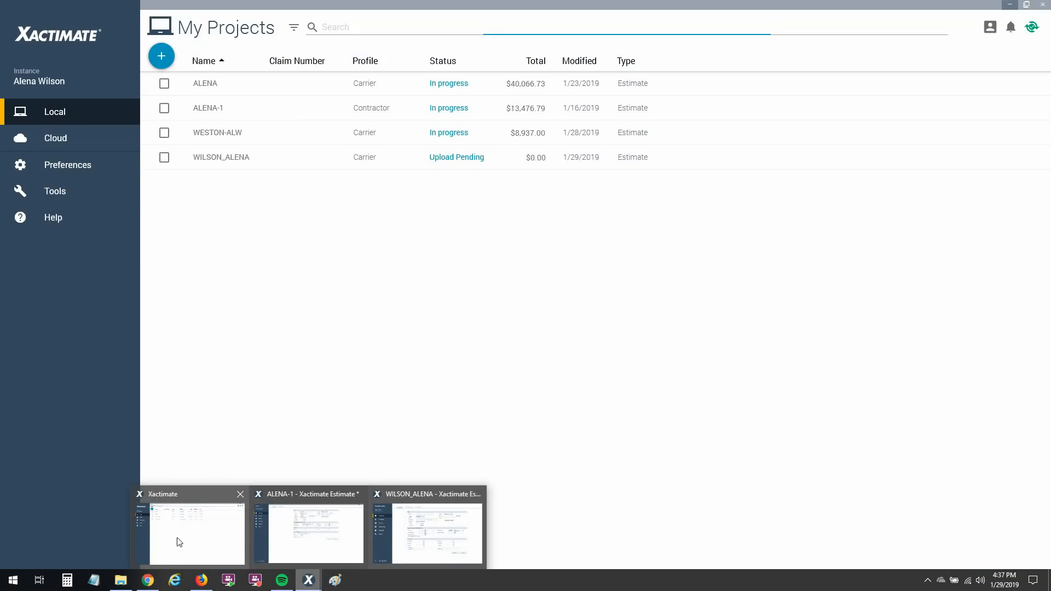
{"action": "left_click", "coordinate": [205, 528]}
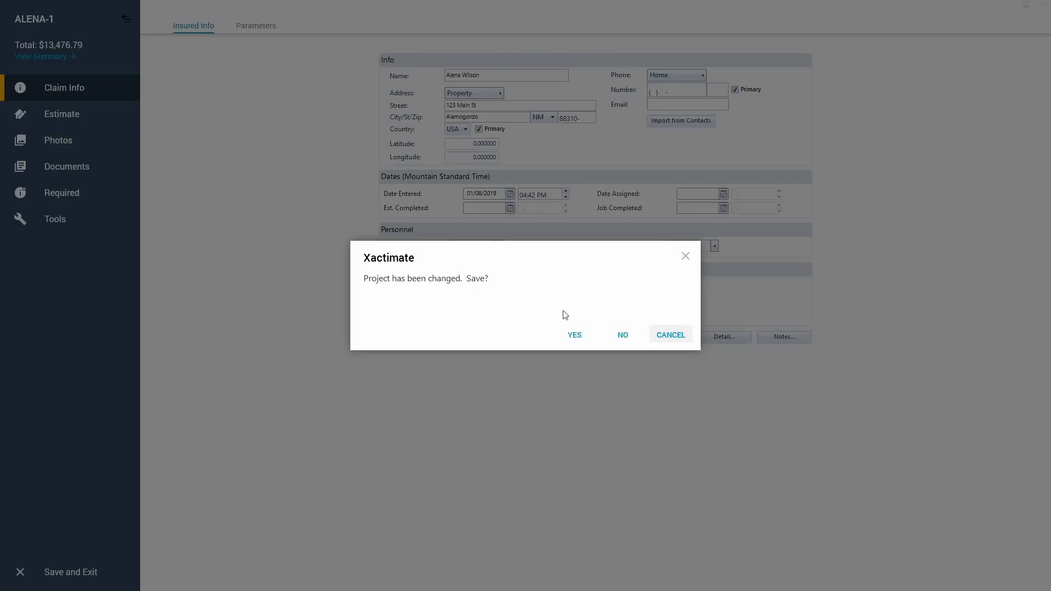
{"action": "left_click", "coordinate": [576, 335]}
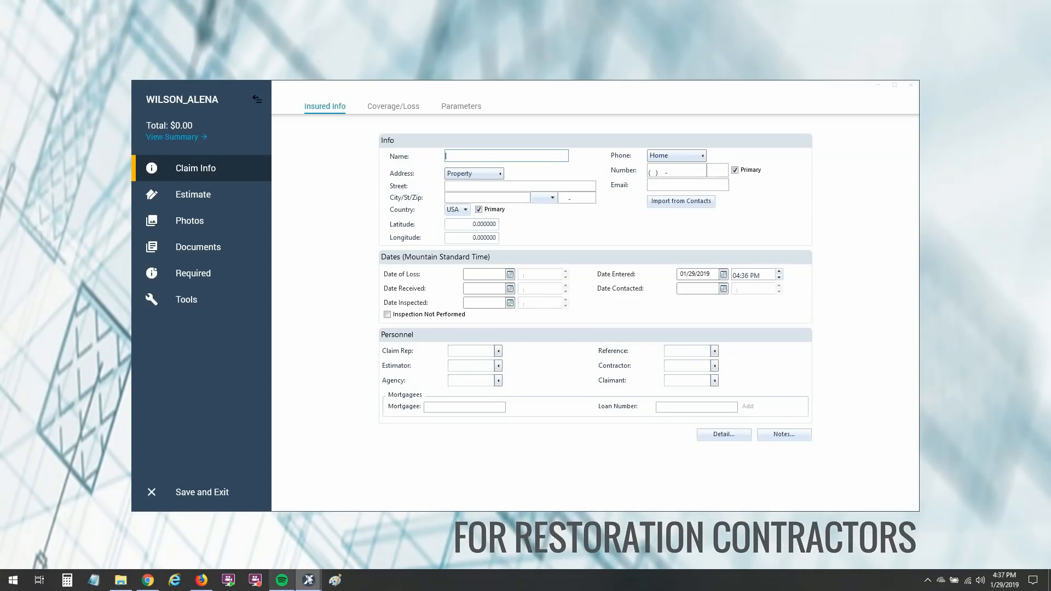
Maximize the new estimate's window and show its claim information.
{"action": "left_click", "coordinate": [276, 552]}
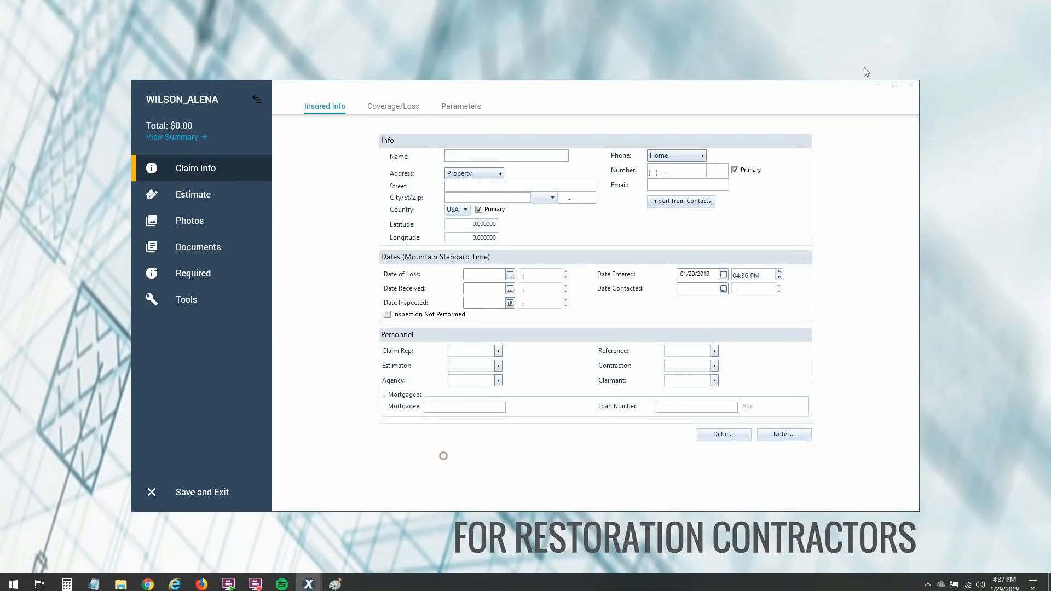
{"action": "left_click", "coordinate": [894, 85]}
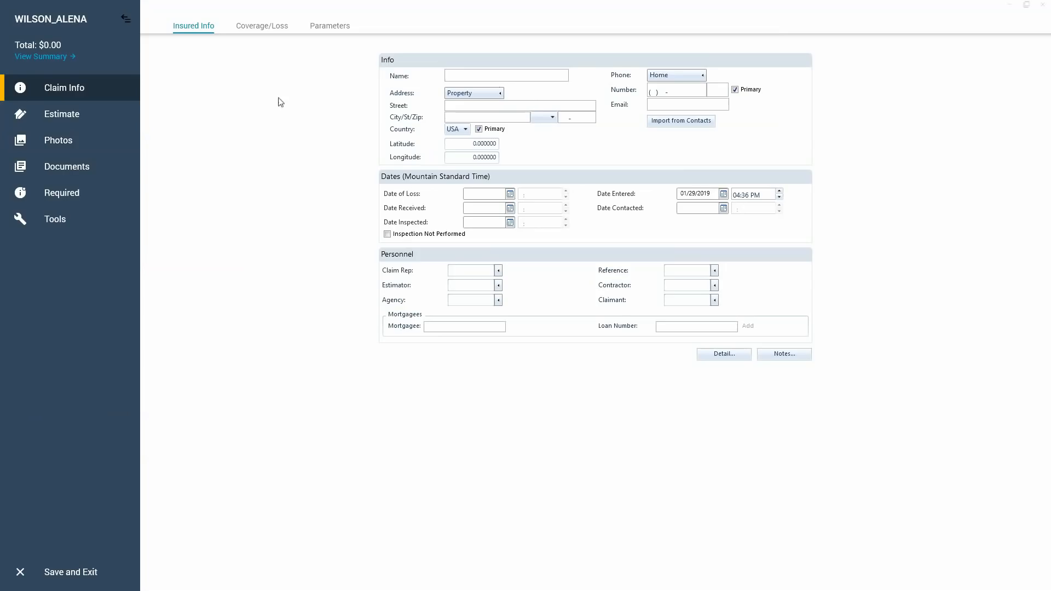
{"action": "left_click", "coordinate": [69, 97]}
Enter the insured's full name and the property's street, city, state and ZIP code.
{"action": "left_click", "coordinate": [518, 75]}
{"action": "type", "text": "on"}
{"action": "left_click", "coordinate": [486, 109]}
{"action": "type", "text": "123 Main St"}
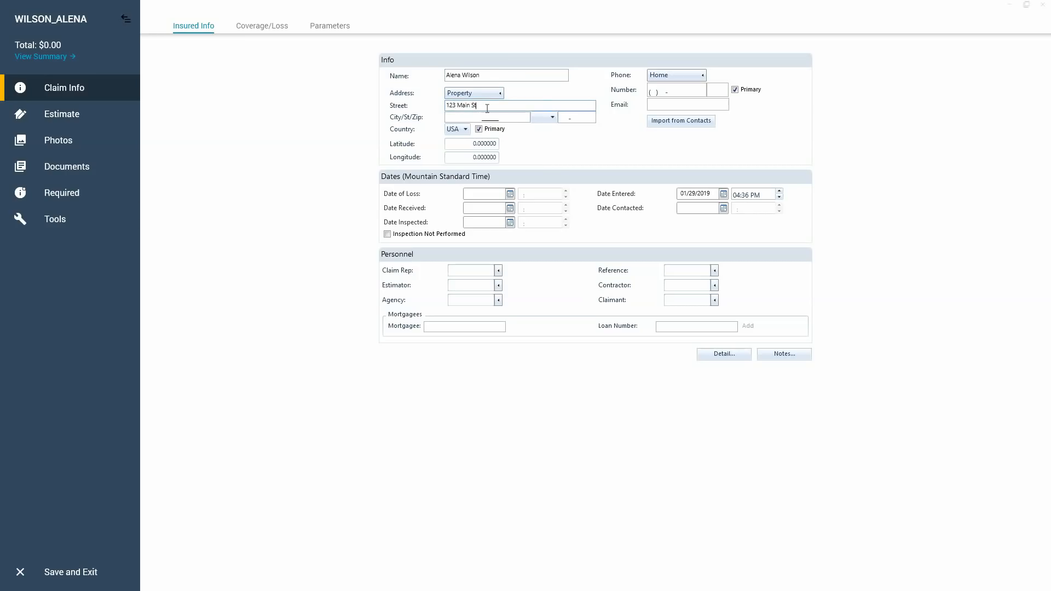
{"action": "key", "text": "Tab"}
{"action": "type", "text": "Alamogordo"}
{"action": "key", "text": "Tab"}
{"action": "type", "text": "NM"}
{"action": "type", "text": "88310"}
Enter the insured's home phone number, leaving the extension empty.
{"action": "left_click", "coordinate": [652, 93]}
{"action": "type", "text": "555) 555-5"}
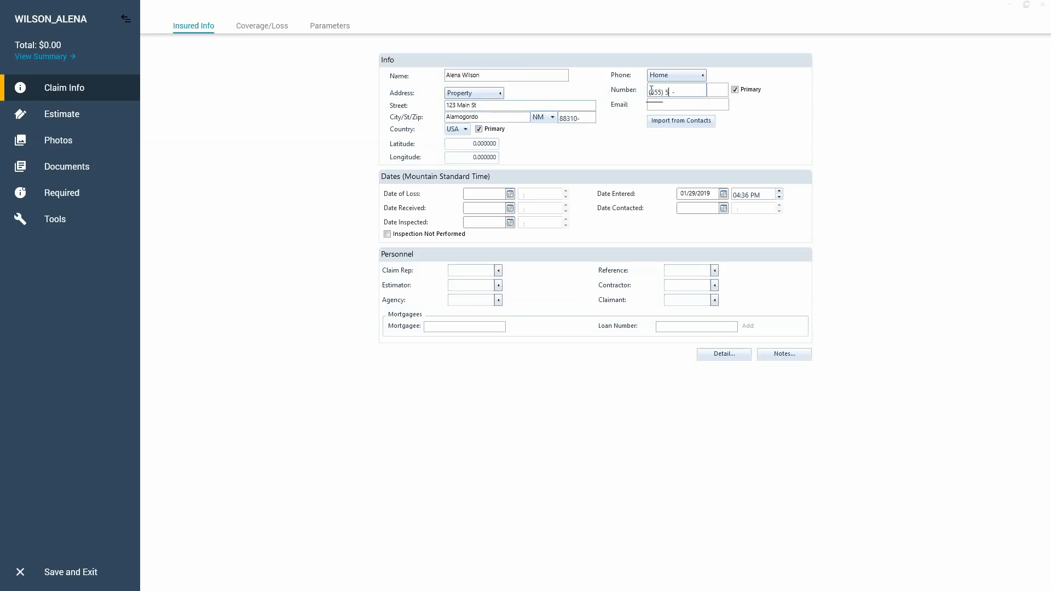
{"action": "type", "text": "555"}
{"action": "key", "text": "Tab"}
{"action": "key", "text": "Tab"}
{"action": "key", "text": "Tab"}
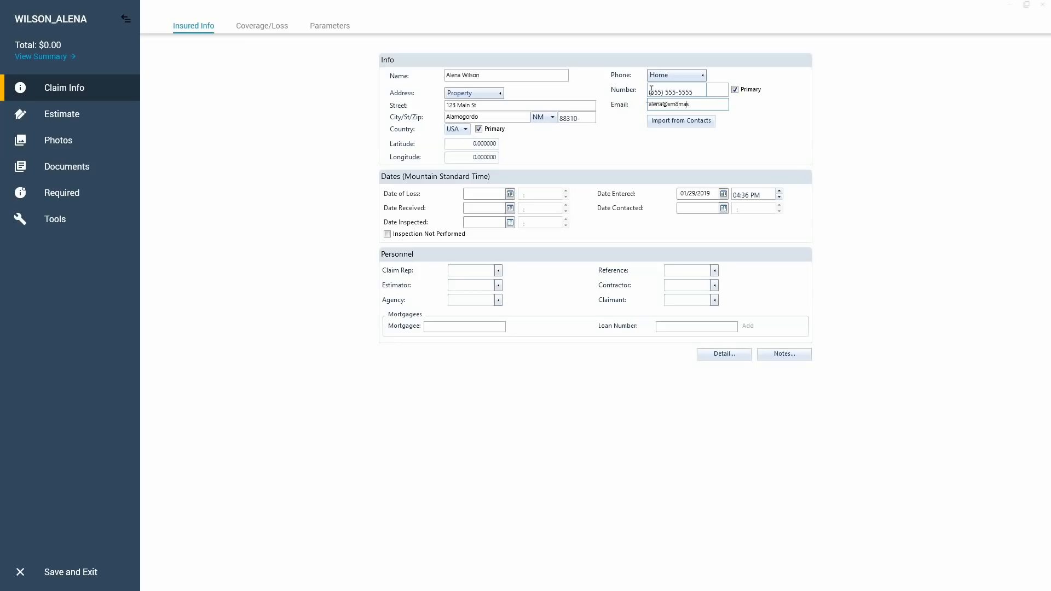
Look through the available address types for the insured and keep Property selected.
{"action": "left_click", "coordinate": [500, 94]}
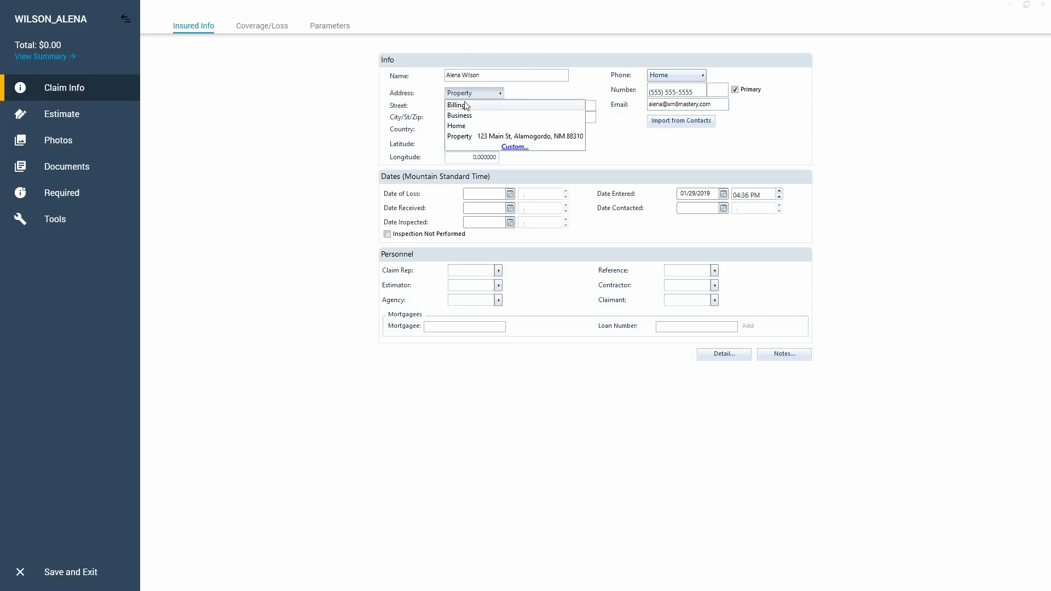
{"action": "left_click", "coordinate": [461, 138]}
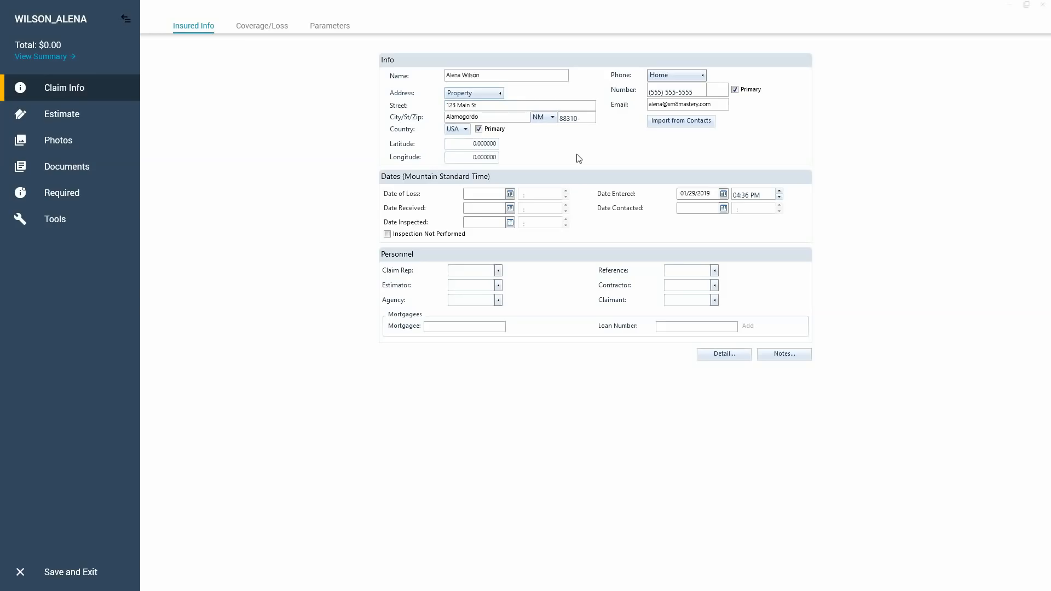
{"action": "left_click", "coordinate": [488, 94]}
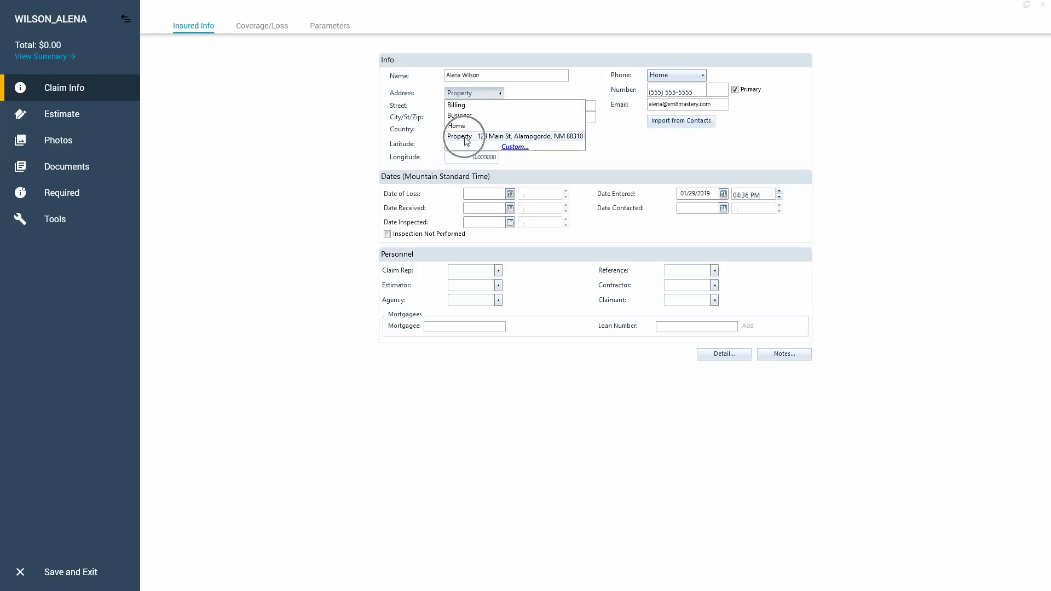
{"action": "left_click", "coordinate": [588, 94]}
Set the insured's cellular phone to the same number as the home phone.
{"action": "left_click", "coordinate": [691, 74]}
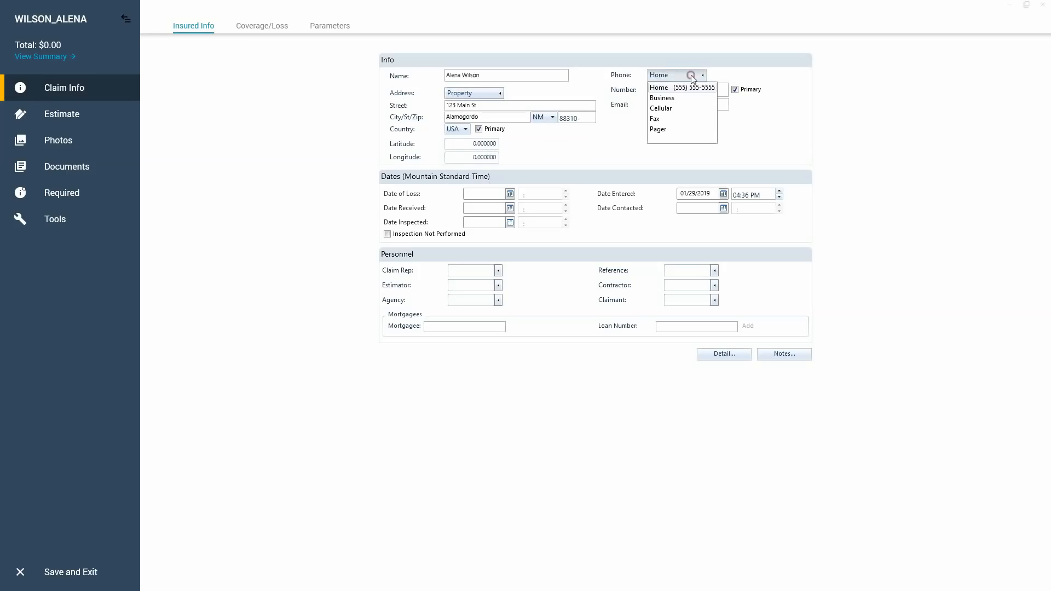
{"action": "left_click", "coordinate": [690, 110]}
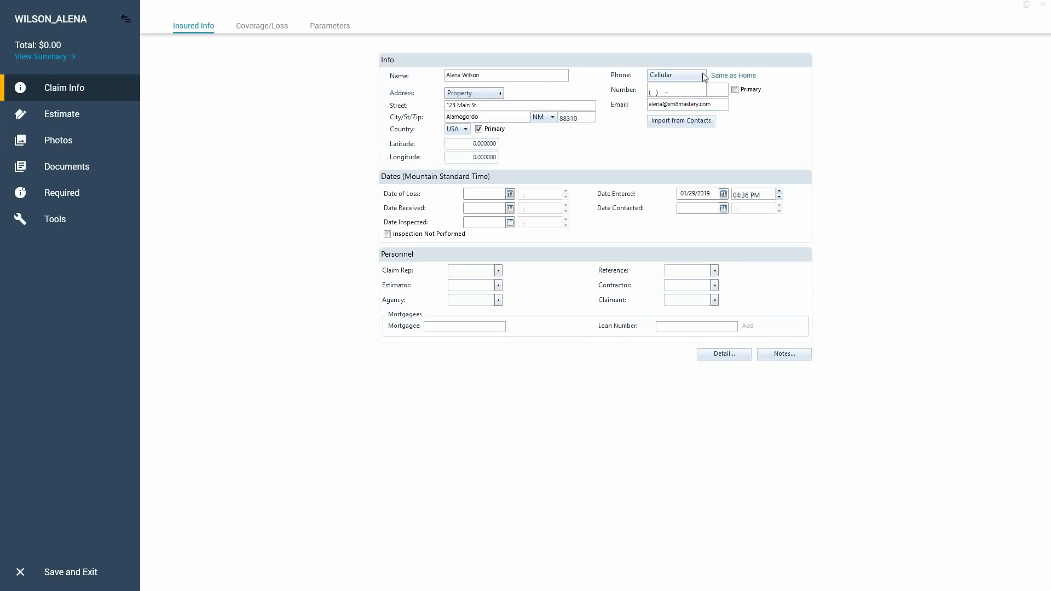
{"action": "key", "text": "ctrl"}
{"action": "left_click", "coordinate": [728, 76]}
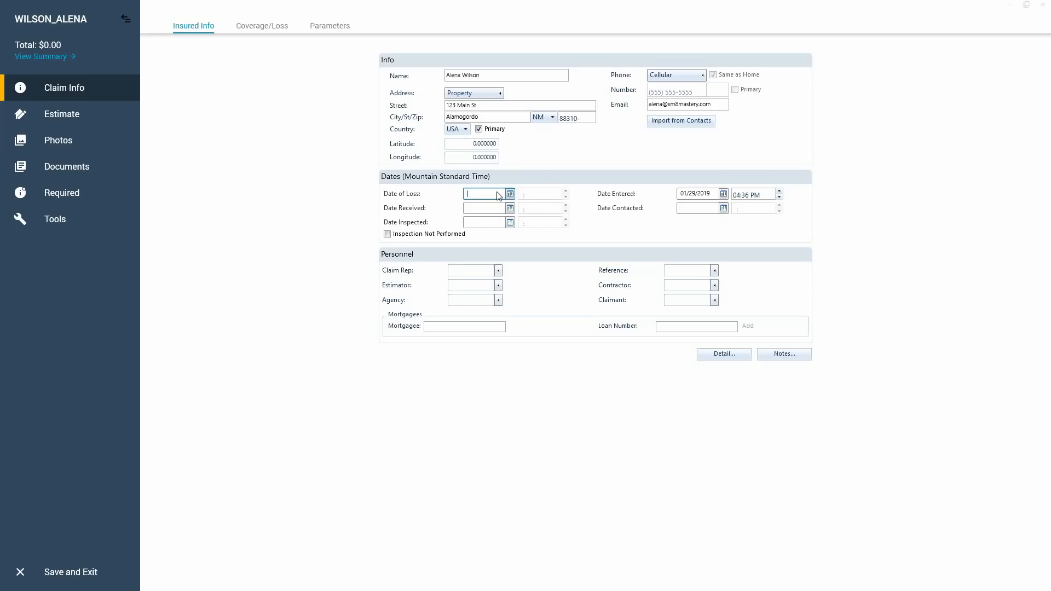
Examine the claim representative and estimator lists and their blank entry forms without adding or choosing anyone.
{"action": "left_click", "coordinate": [497, 270]}
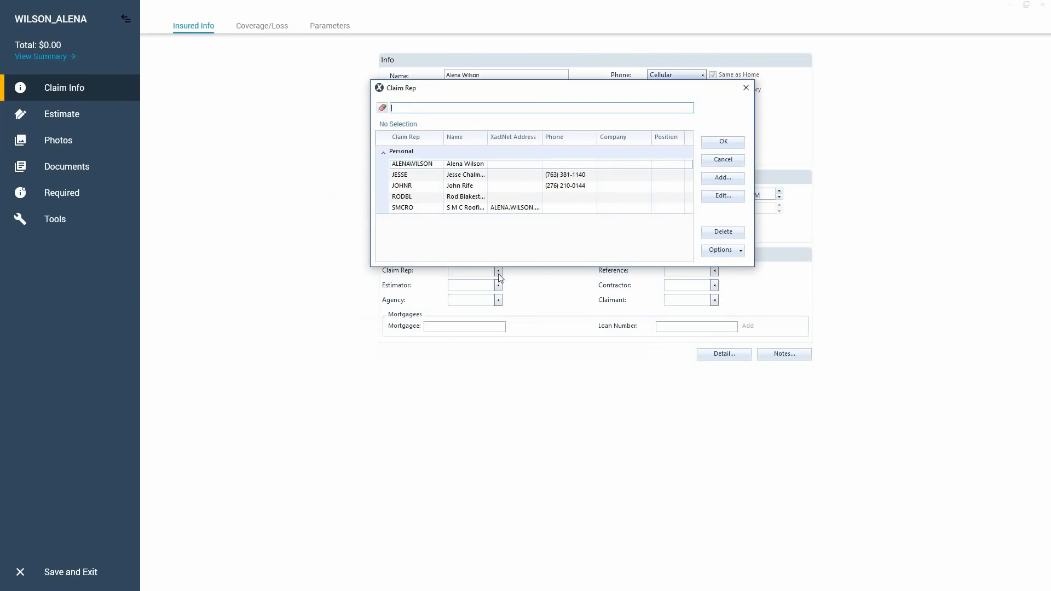
{"action": "left_click", "coordinate": [722, 178]}
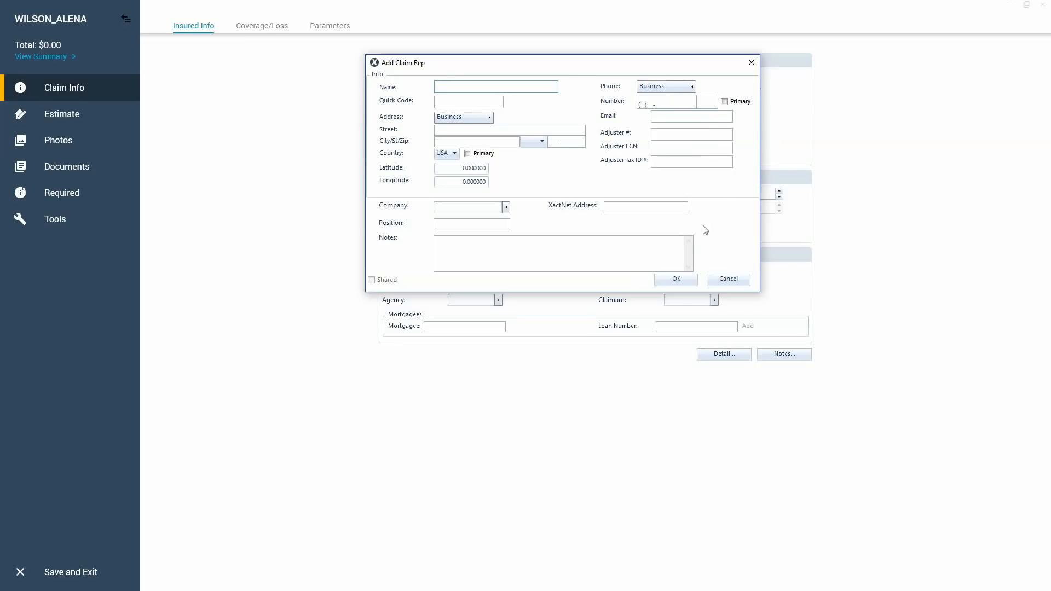
{"action": "left_click", "coordinate": [721, 279]}
{"action": "left_click", "coordinate": [722, 159]}
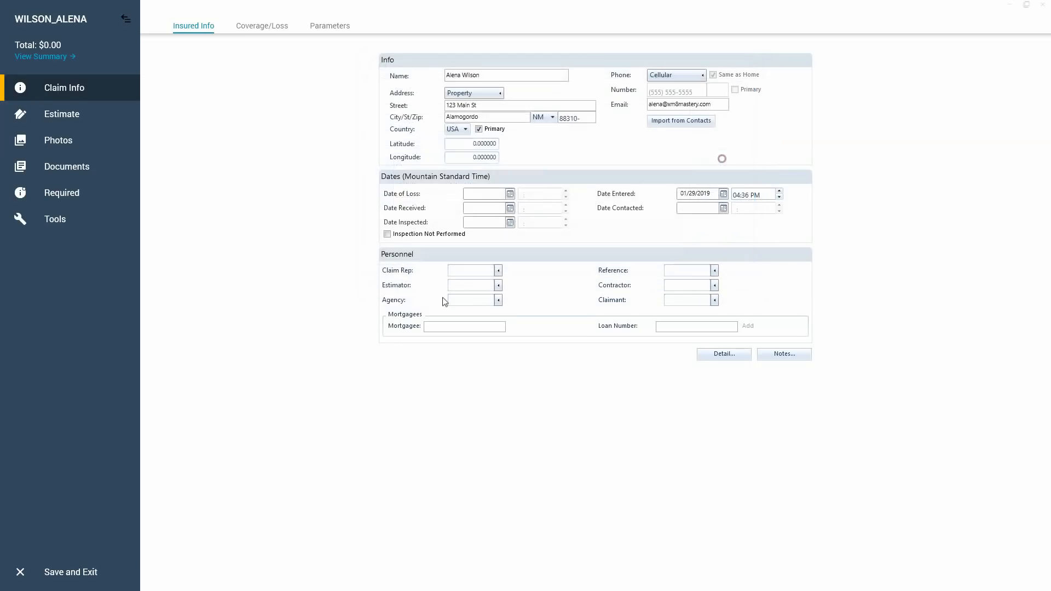
{"action": "left_click", "coordinate": [498, 286]}
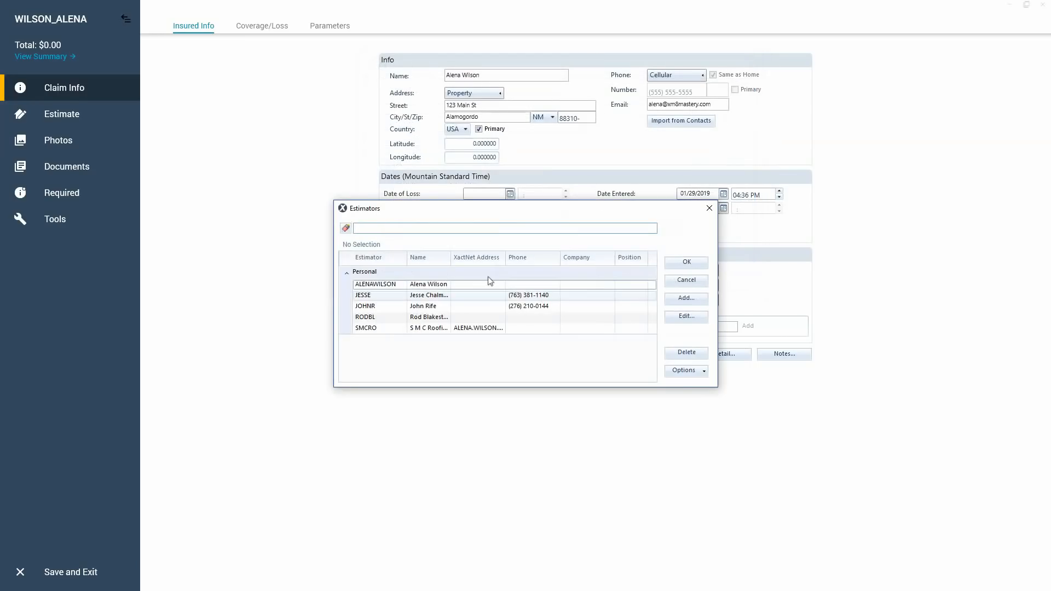
{"action": "left_click", "coordinate": [686, 298]}
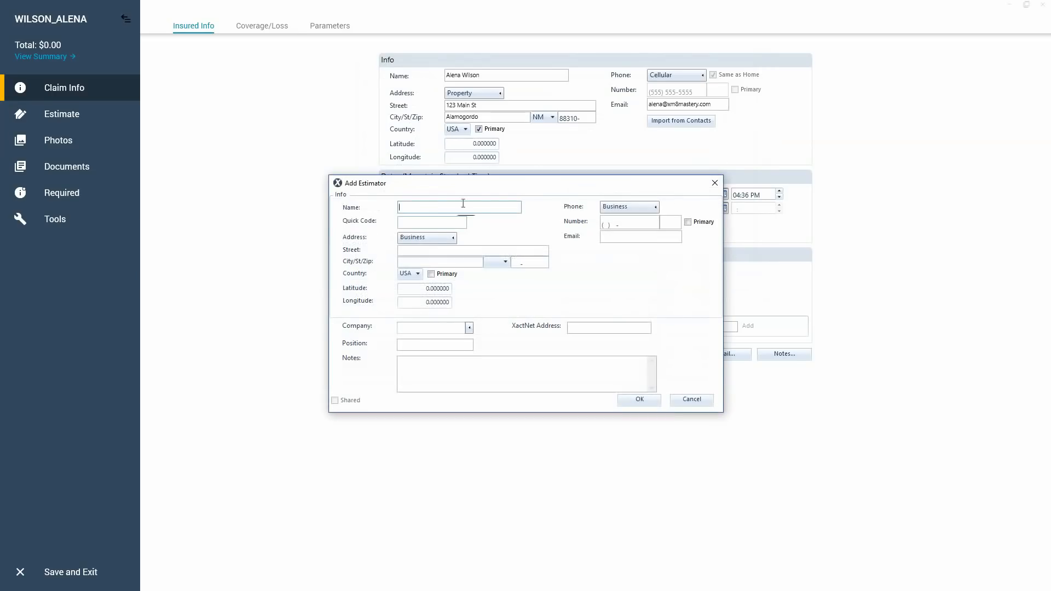
{"action": "left_click", "coordinate": [687, 401]}
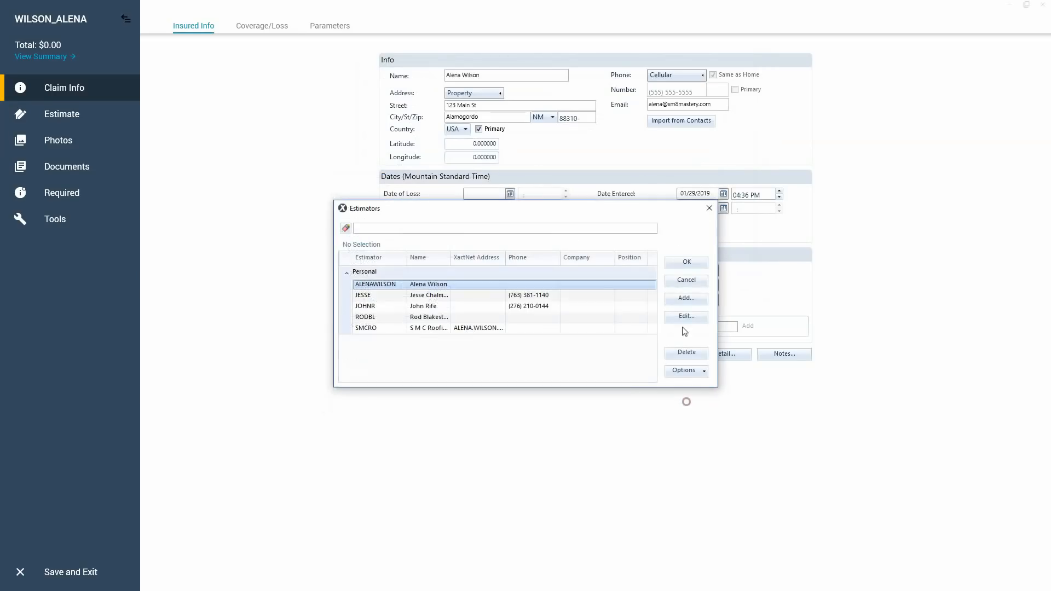
{"action": "left_click", "coordinate": [681, 281]}
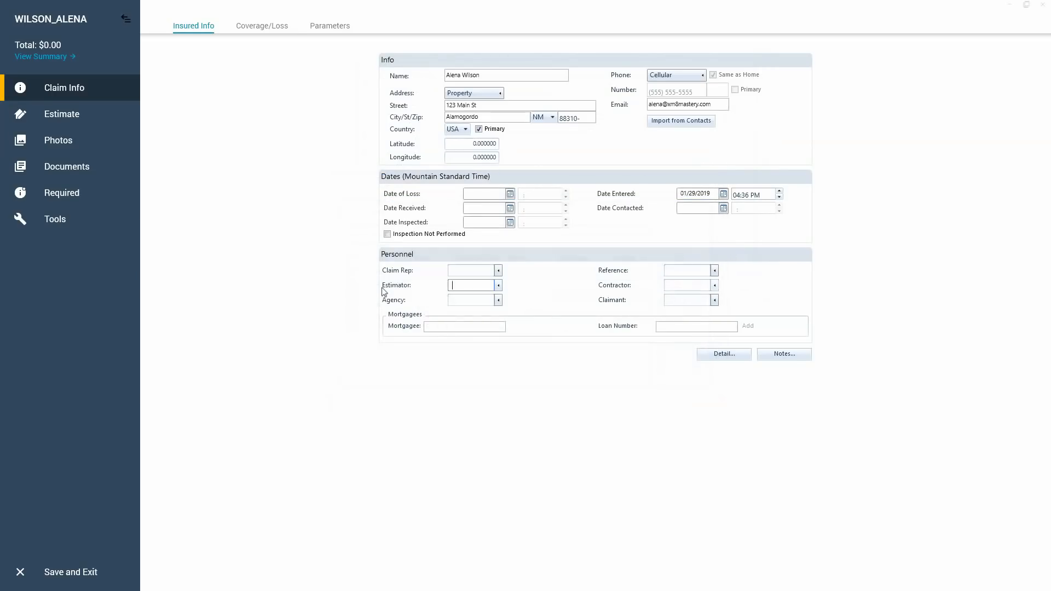
{"action": "left_click", "coordinate": [486, 289]}
{"action": "key", "text": "ctrl"}
{"action": "key", "text": "ctrl"}
{"action": "key", "text": "ctrl"}
{"action": "key", "text": "ctrl"}
{"action": "key", "text": "ctrl"}
{"action": "key", "text": "ctrl"}
{"action": "key", "text": "ctrl"}
{"action": "left_click", "coordinate": [449, 327]}
{"action": "left_click", "coordinate": [669, 327]}
{"action": "left_click", "coordinate": [448, 327]}
Enter the claim number and the policy number in the estimate's loss information.
{"action": "left_click", "coordinate": [256, 35]}
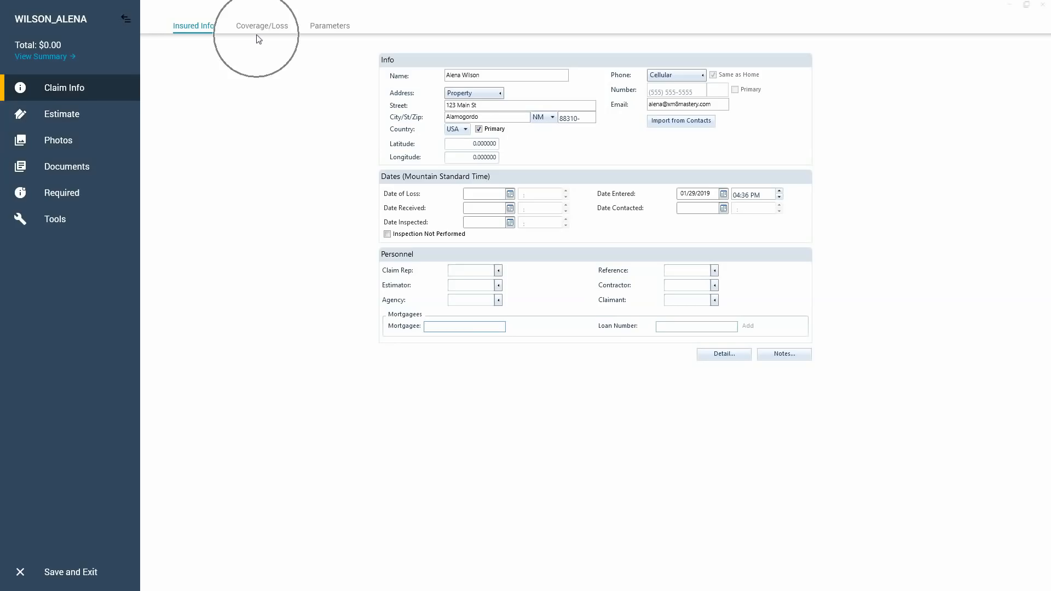
{"action": "left_click", "coordinate": [265, 25]}
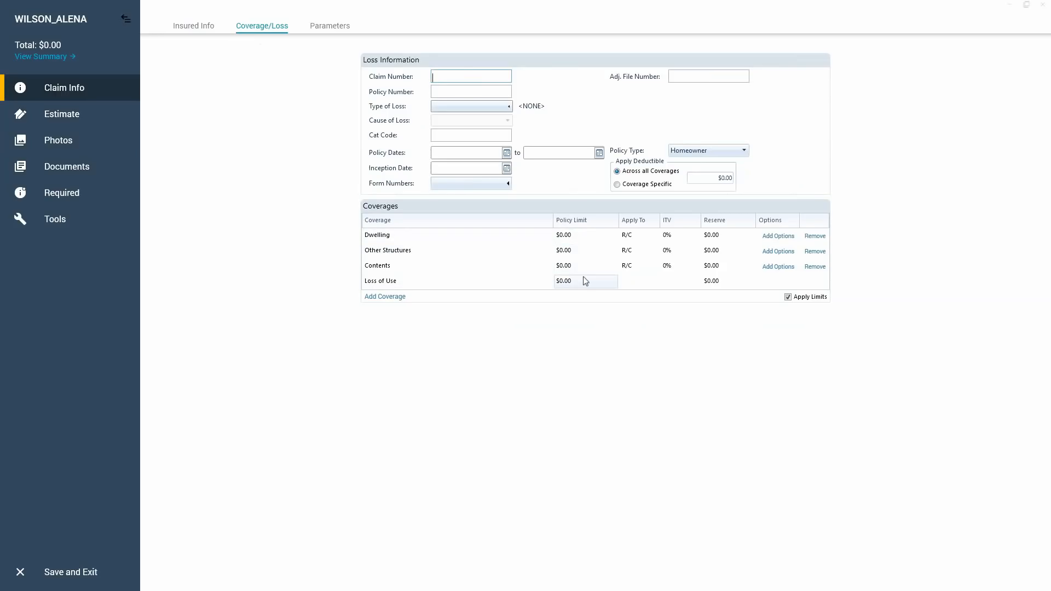
{"action": "left_click", "coordinate": [473, 75]}
{"action": "type", "text": "1234536"}
{"action": "key", "text": "Tab"}
{"action": "type", "text": "12343"}
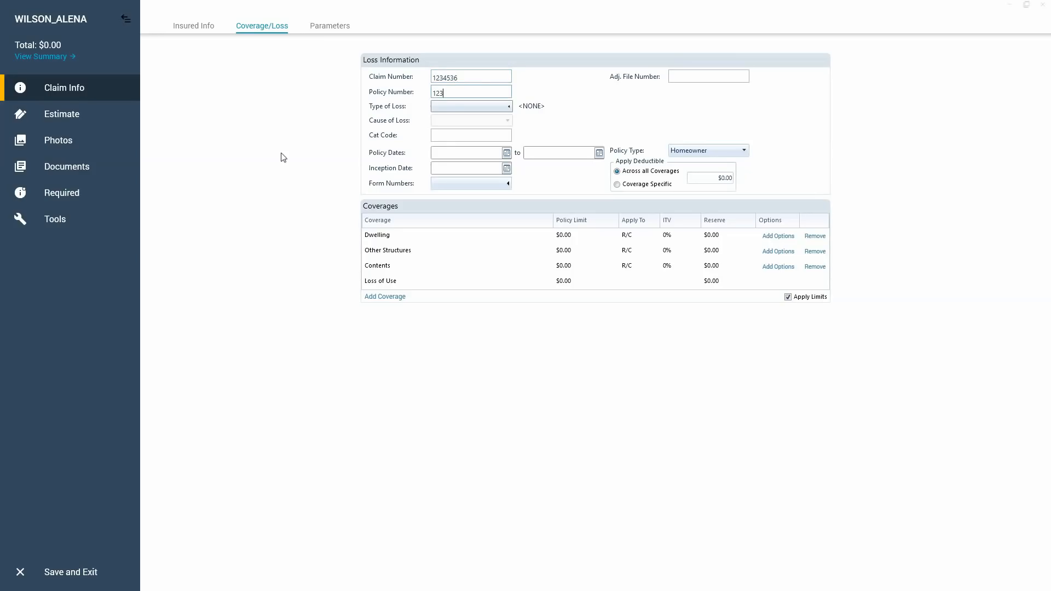
Set the type of loss to WIND (Wind Damage).
{"action": "left_click", "coordinate": [448, 107]}
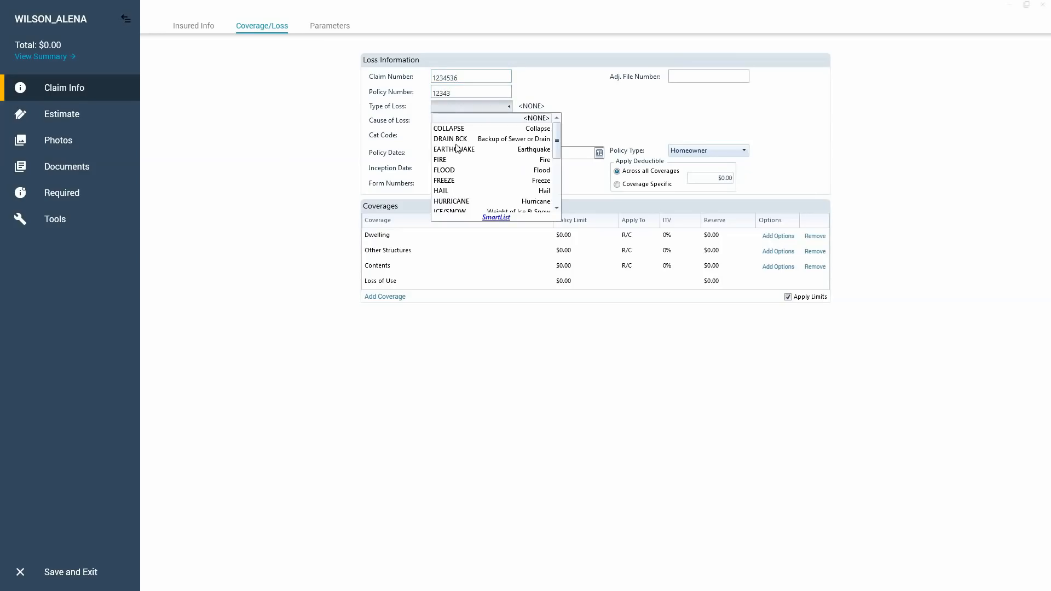
{"action": "scroll", "coordinate": [477, 178], "scroll_direction": "down", "scroll_amount": 3}
{"action": "left_click", "coordinate": [463, 202]}
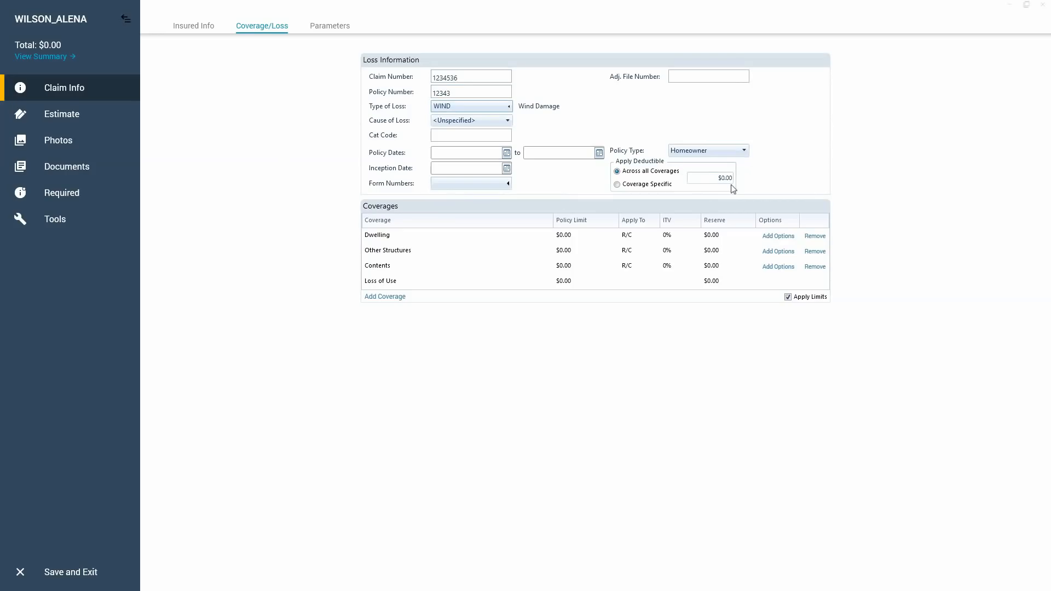
{"action": "key", "text": "ctrl"}
{"action": "key", "text": "ctrl"}
{"action": "key", "text": "ctrl"}
{"action": "key", "text": "ctrl"}
{"action": "key", "text": "ctrl"}
{"action": "left_click", "coordinate": [727, 185]}
{"action": "left_click", "coordinate": [719, 179]}
Set both the checkpoint price list and the price list to TRAINING in the estimate's parameters.
{"action": "left_click", "coordinate": [336, 27]}
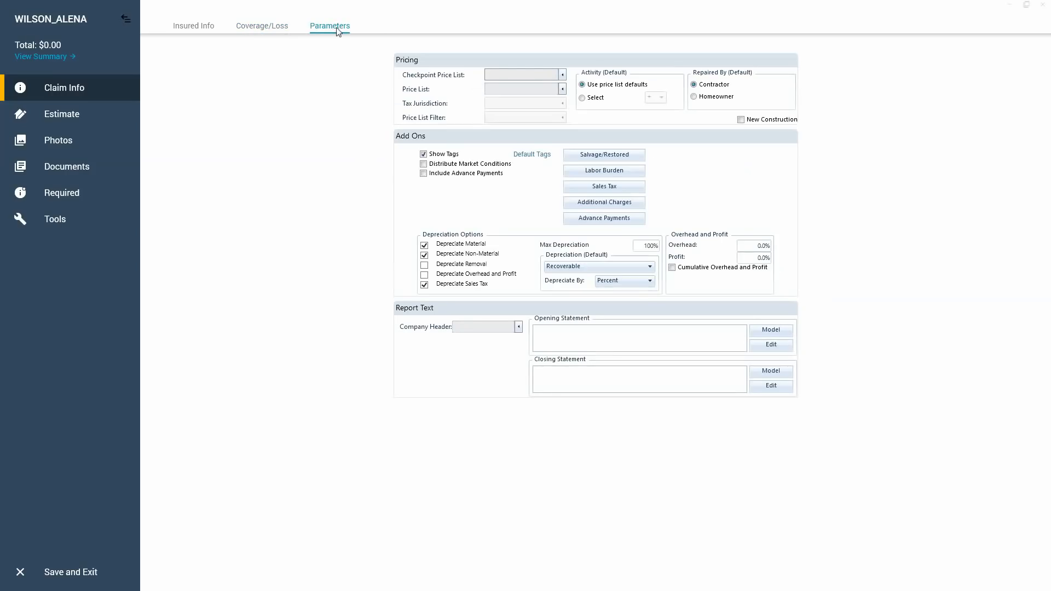
{"action": "left_click", "coordinate": [521, 89]}
{"action": "left_click", "coordinate": [516, 98]}
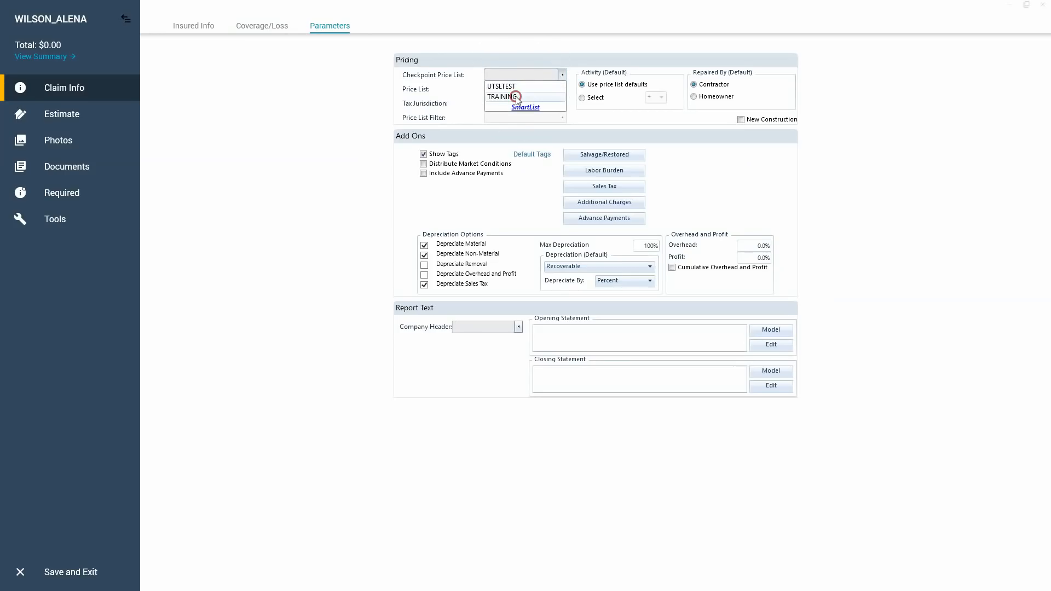
{"action": "left_click", "coordinate": [562, 89]}
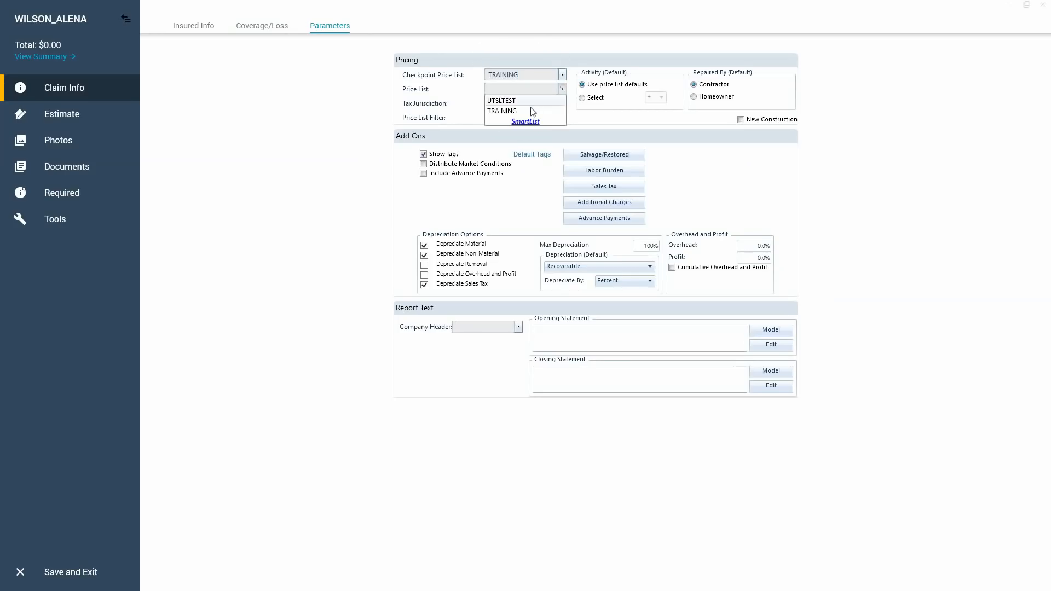
{"action": "left_click", "coordinate": [527, 111]}
{"action": "left_click", "coordinate": [306, 118]}
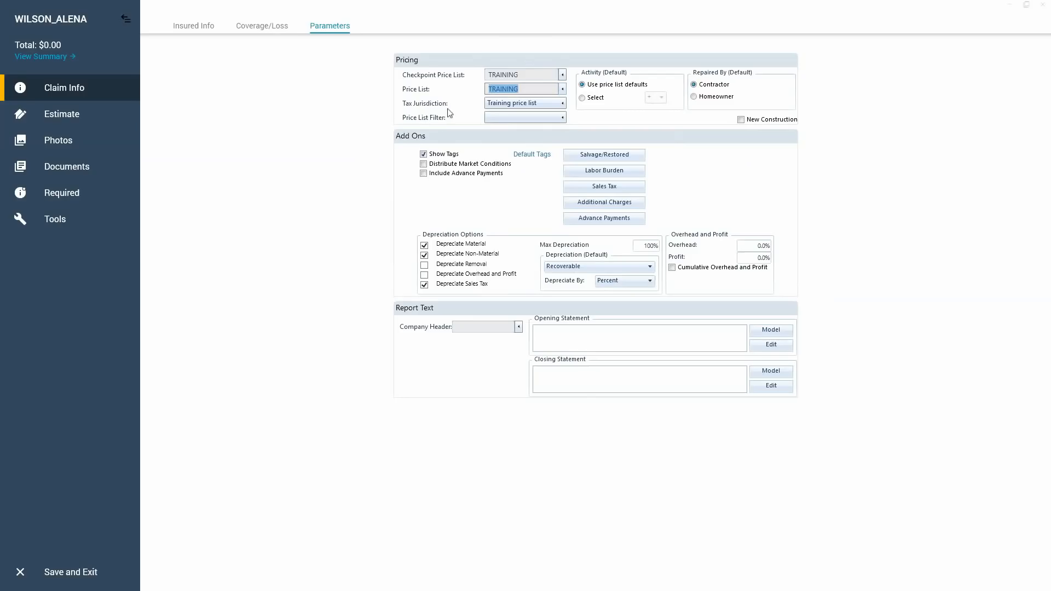
Open the full price list selection and examine its filter choices for all price lists or the property's ZIP code.
{"action": "left_click", "coordinate": [563, 89]}
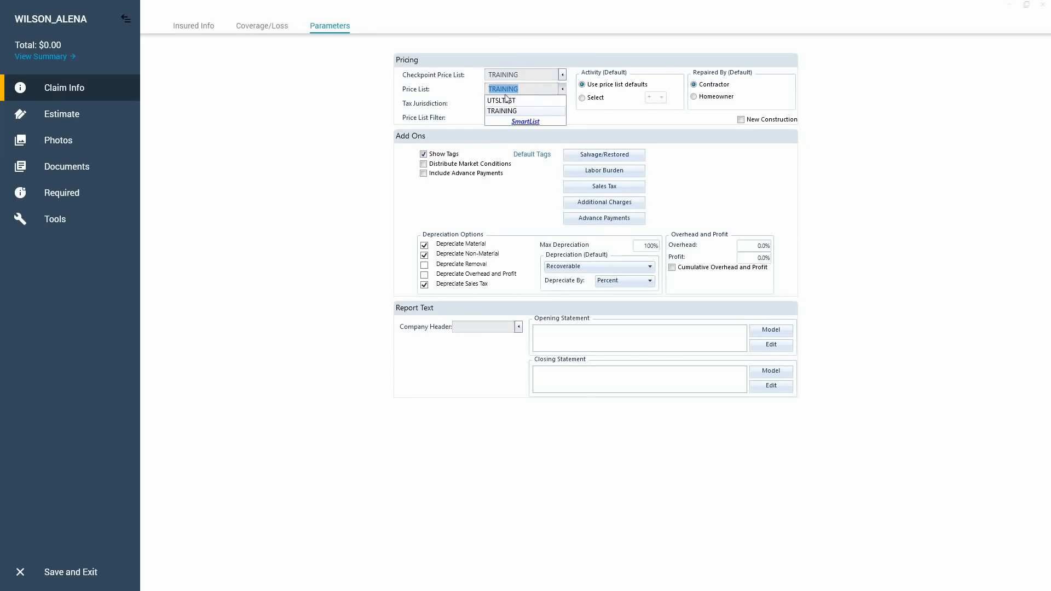
{"action": "left_click", "coordinate": [524, 122]}
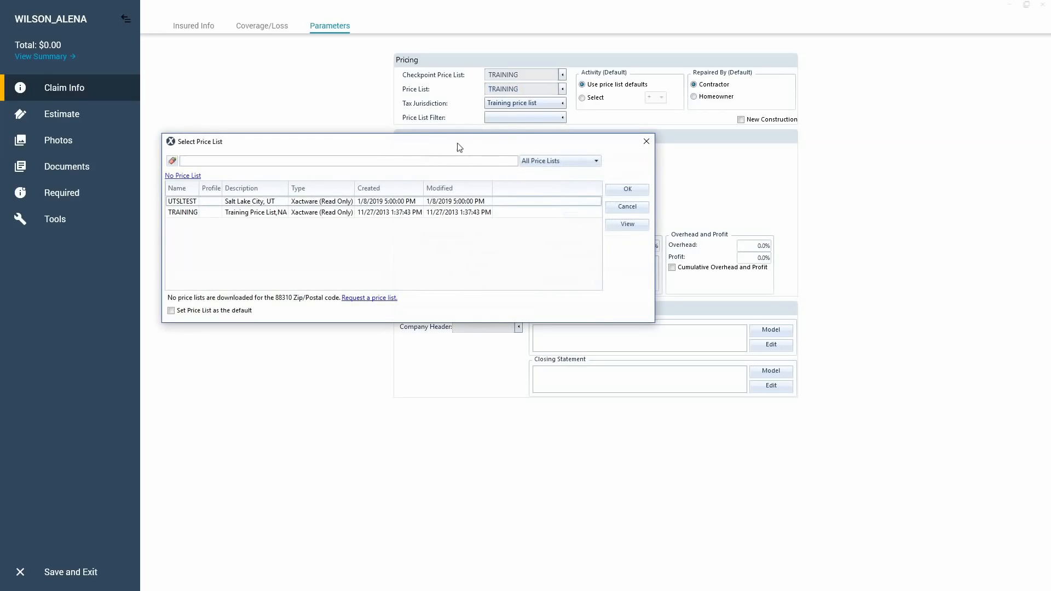
{"action": "left_click", "coordinate": [572, 160]}
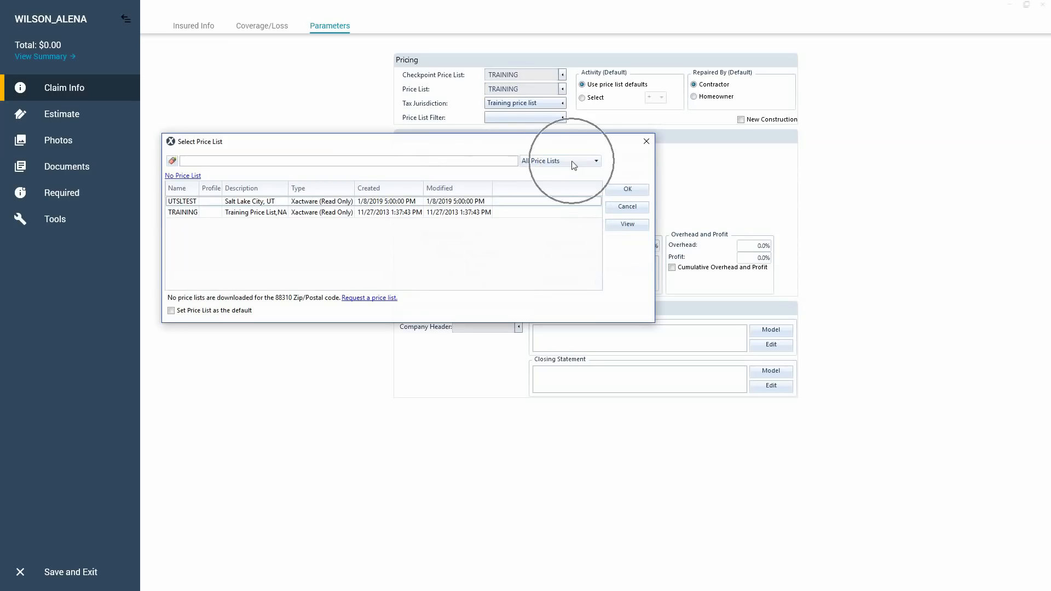
{"action": "left_click", "coordinate": [566, 173]}
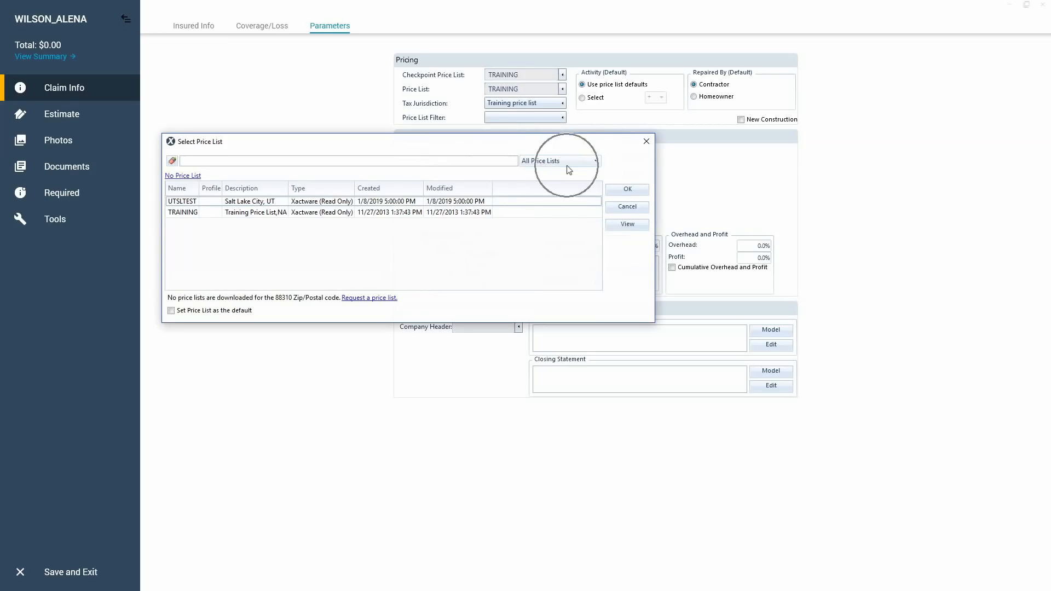
{"action": "left_click", "coordinate": [566, 166]}
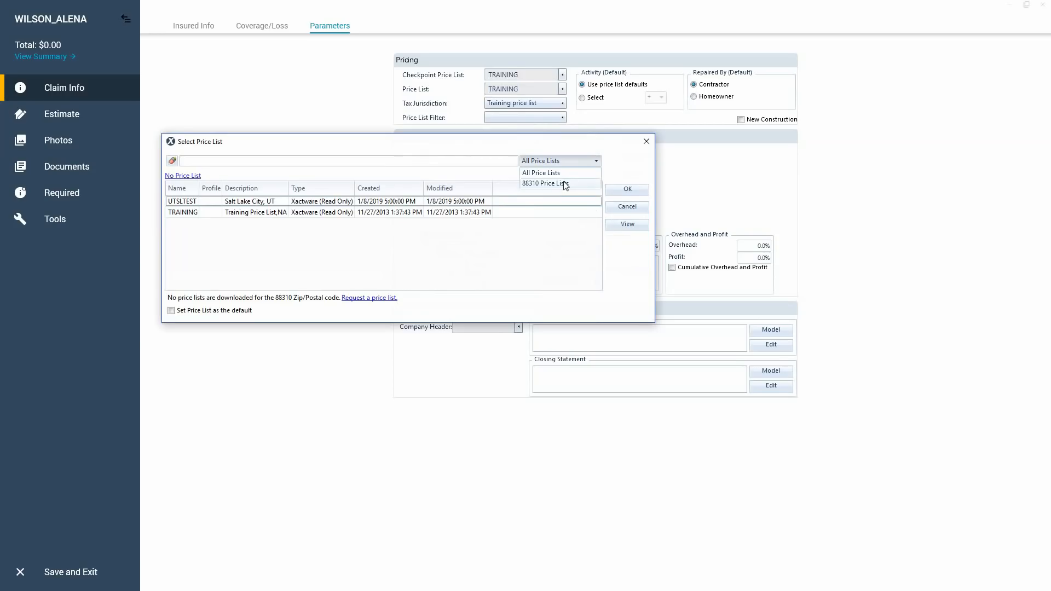
{"action": "left_click", "coordinate": [562, 165]}
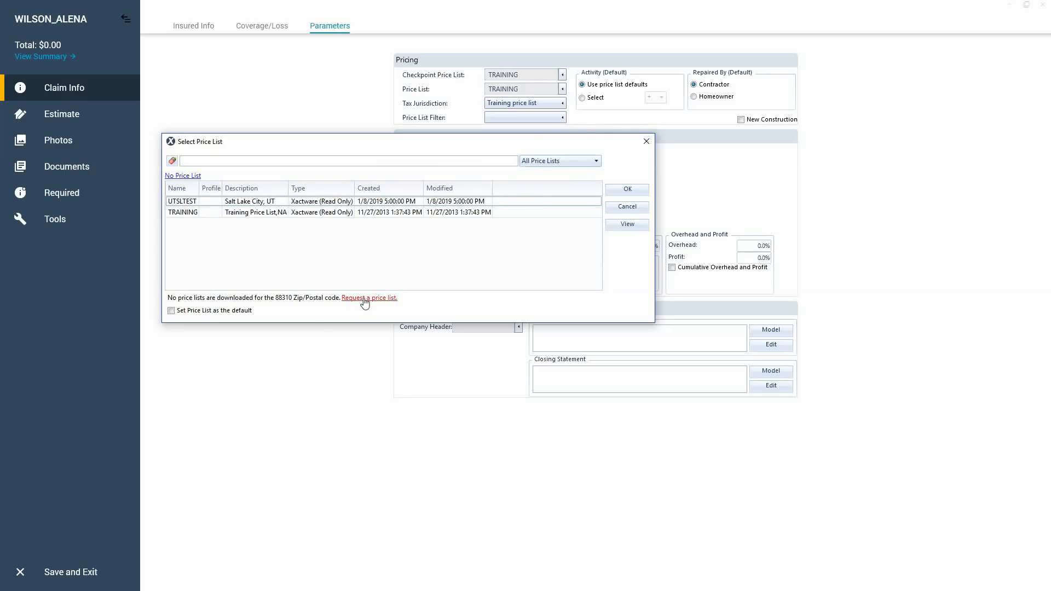
{"action": "key", "text": "ctrl"}
{"action": "key", "text": "ctrl"}
{"action": "key", "text": "ctrl"}
Start a price list request by city instead of ZIP code and choose Utah as the state.
{"action": "left_click", "coordinate": [364, 299]}
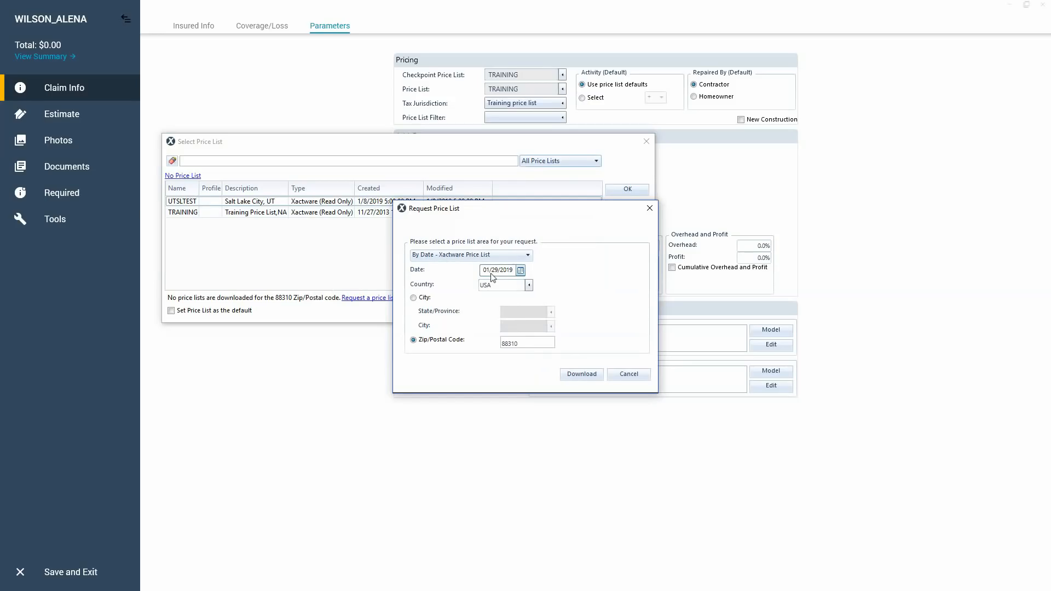
{"action": "double_click", "coordinate": [512, 340]}
{"action": "left_click", "coordinate": [413, 298]}
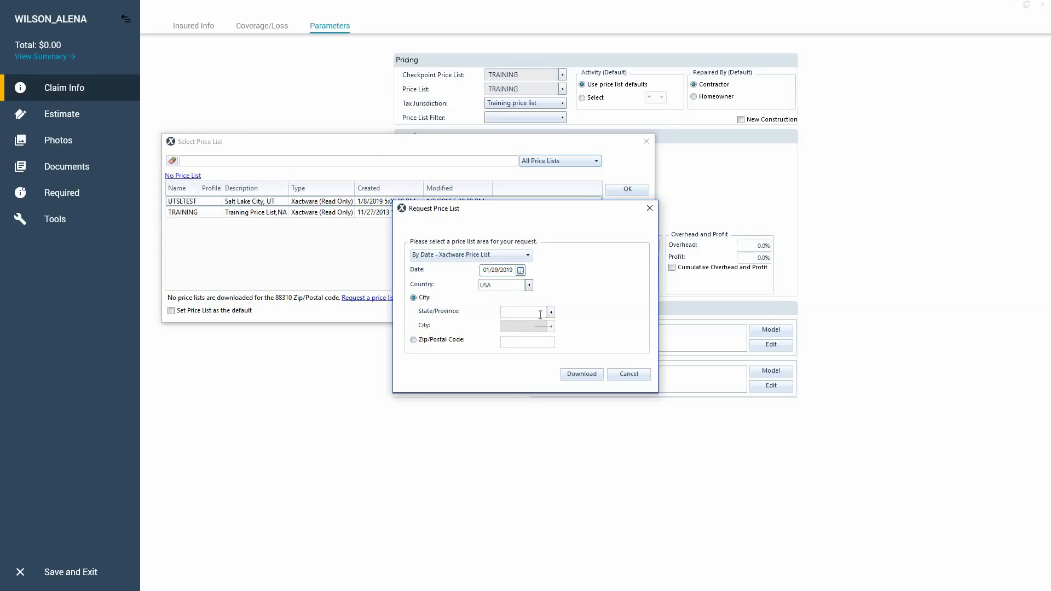
{"action": "left_click", "coordinate": [551, 311]}
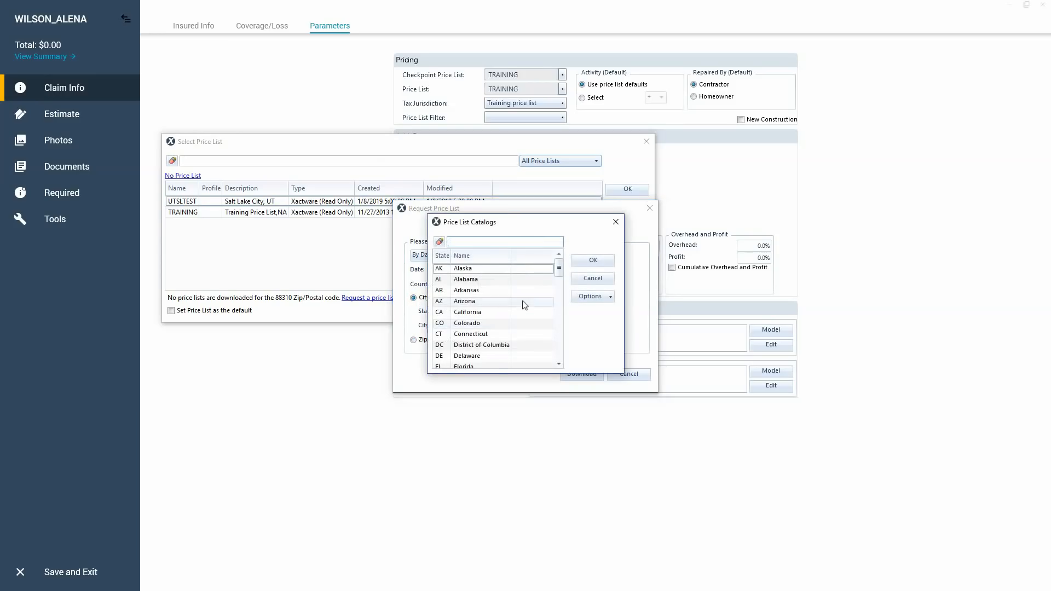
{"action": "type", "text": "ut"}
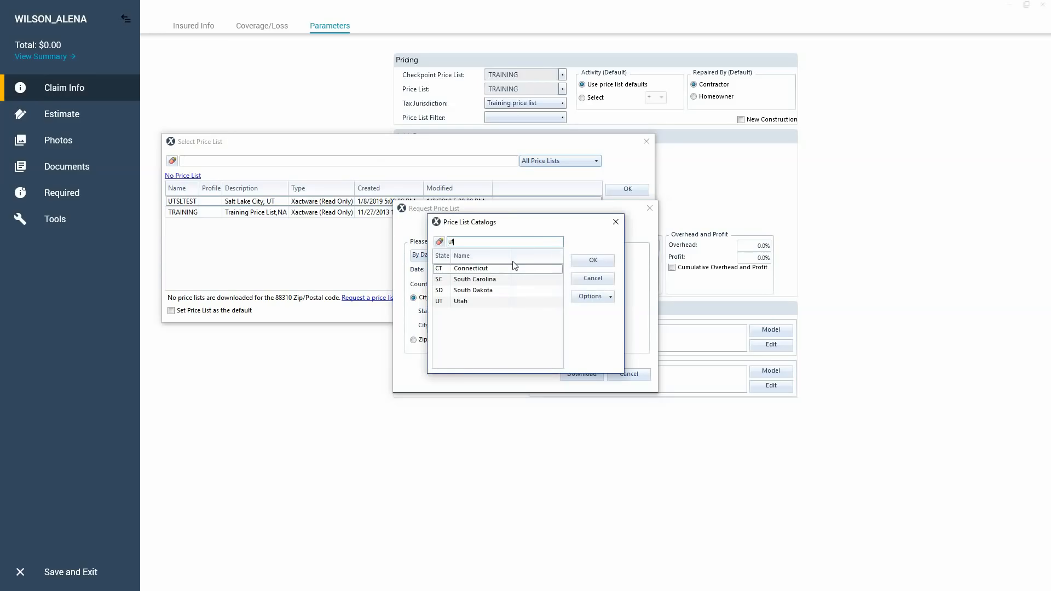
{"action": "left_click", "coordinate": [478, 301]}
{"action": "left_click", "coordinate": [585, 261]}
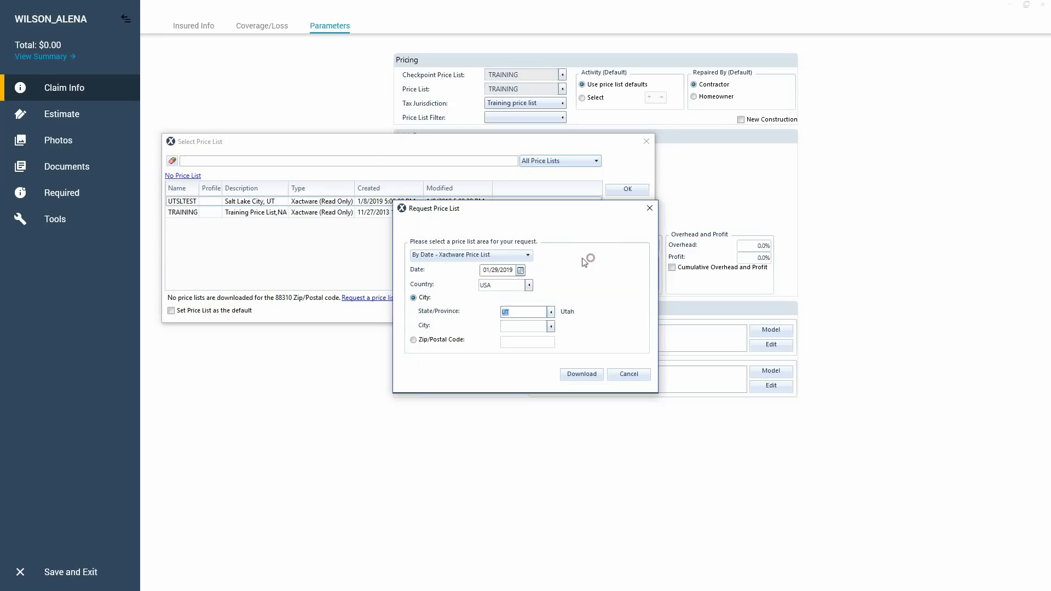
Choose New Mexico as the price list request's state and look through its available cities.
{"action": "left_click", "coordinate": [551, 312]}
{"action": "type", "text": "nm"}
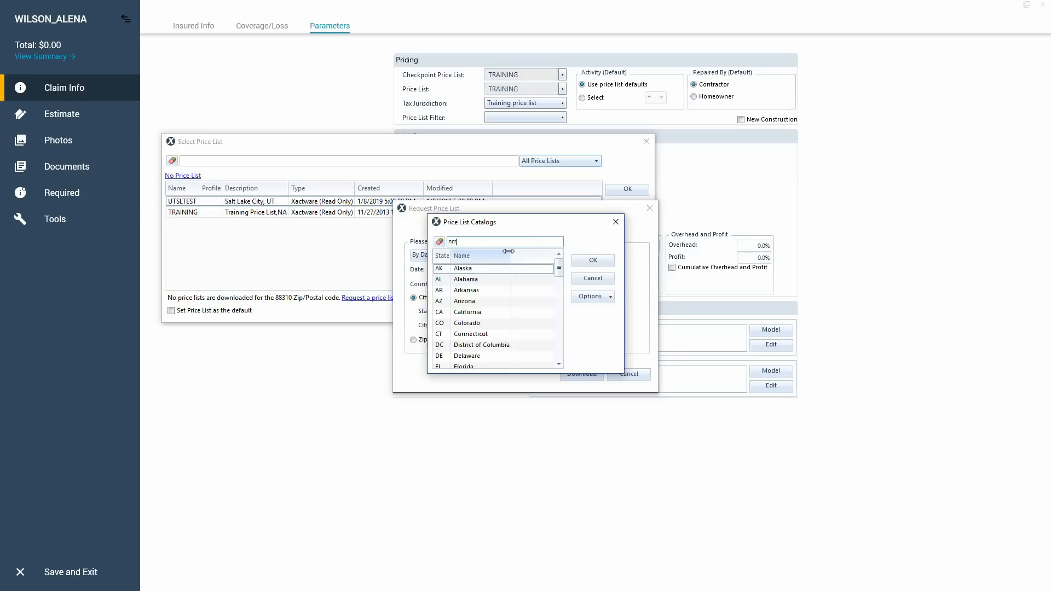
{"action": "double_click", "coordinate": [507, 269]}
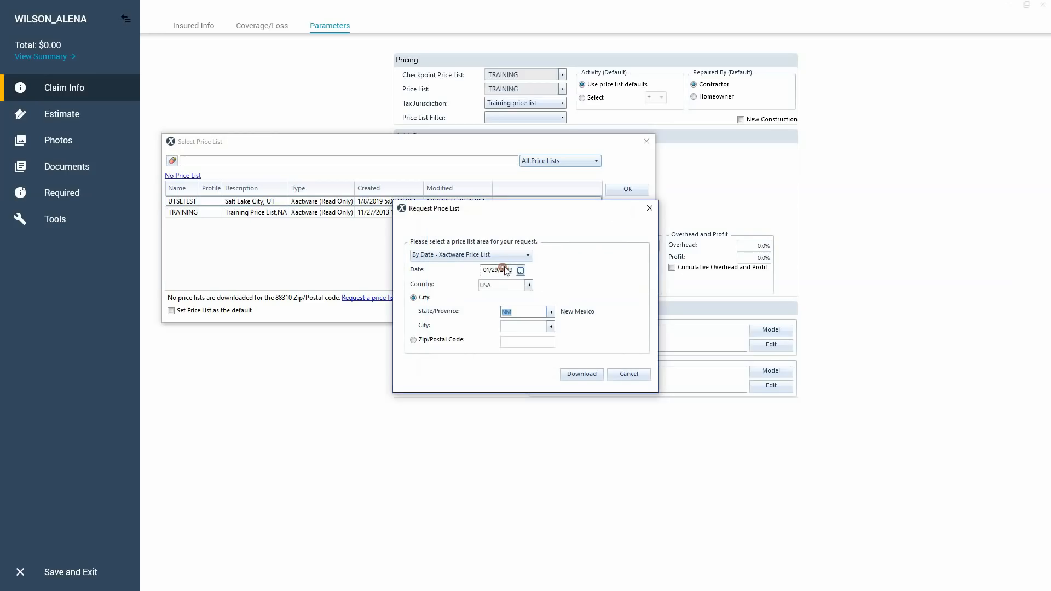
{"action": "left_click", "coordinate": [551, 325]}
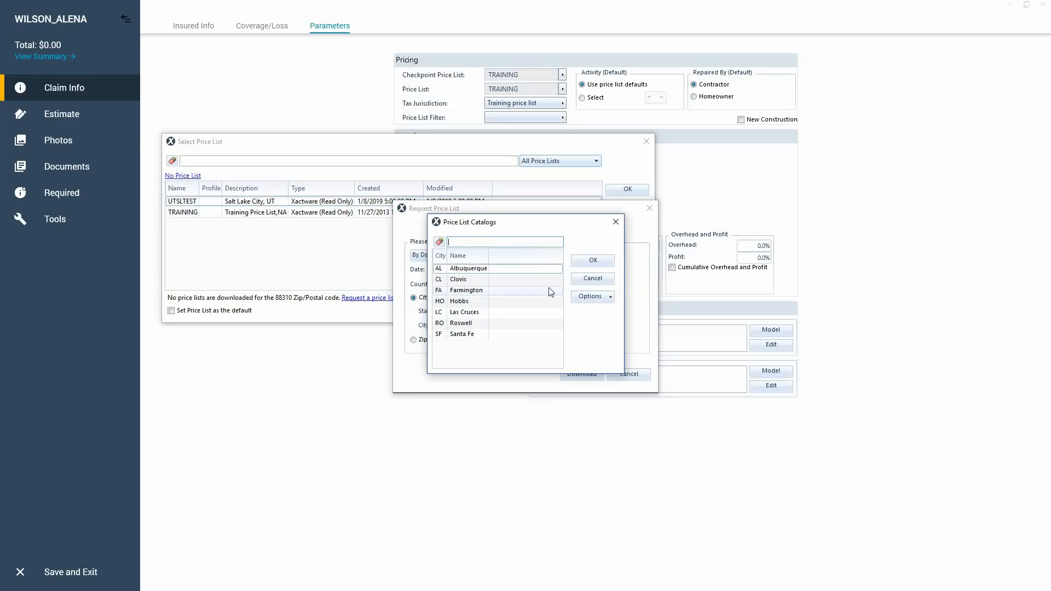
{"action": "left_click", "coordinate": [582, 280]}
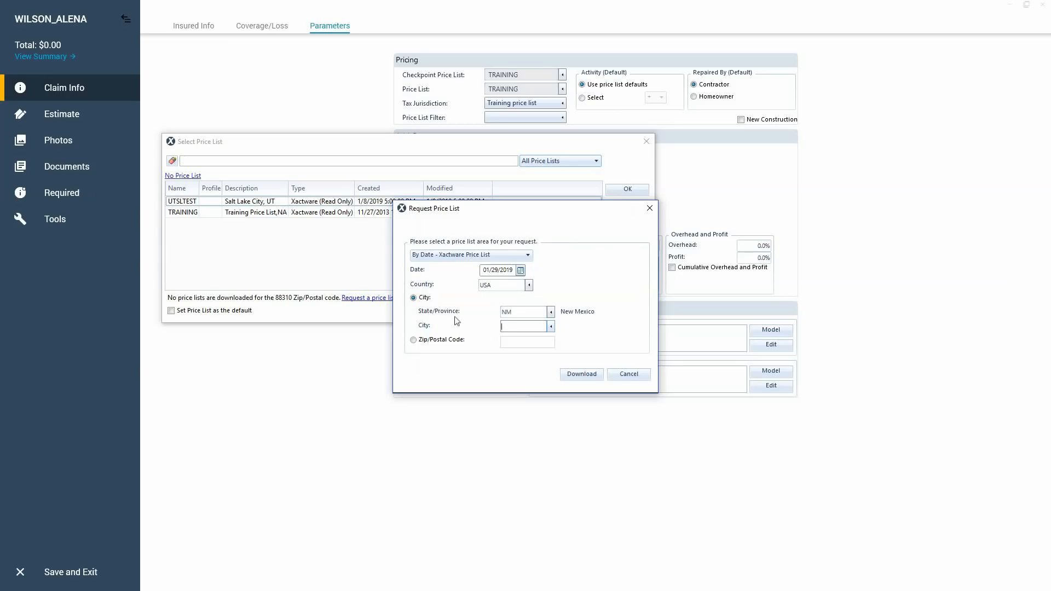
Request the Xactware price list by the property's ZIP code instead of by city and download it.
{"action": "left_click", "coordinate": [414, 340]}
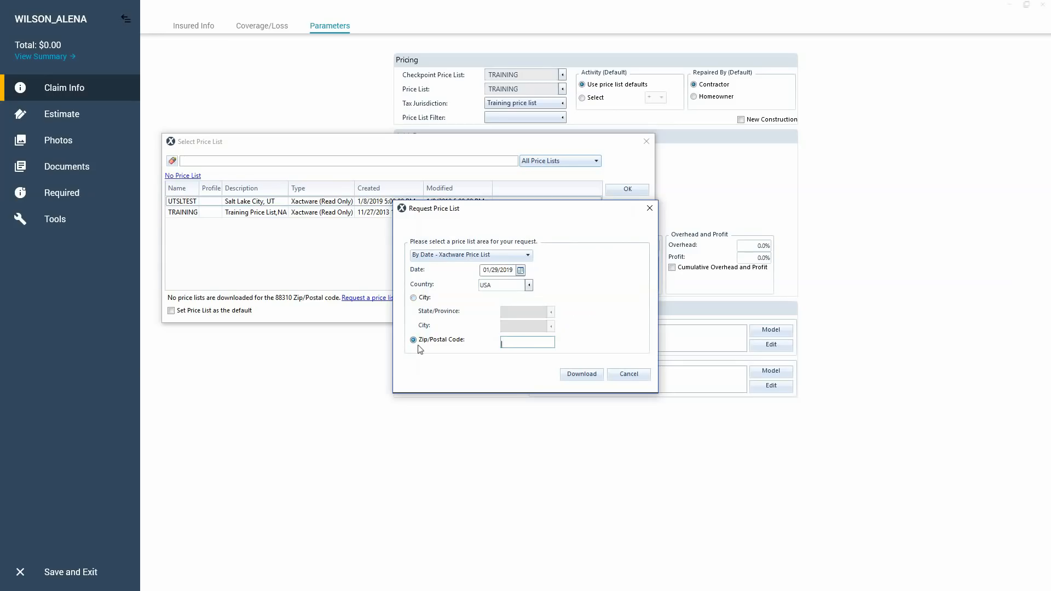
{"action": "type", "text": "88310"}
{"action": "double_click", "coordinate": [521, 344]}
{"action": "left_click", "coordinate": [413, 297]}
{"action": "left_click", "coordinate": [413, 339]}
{"action": "type", "text": "88310"}
{"action": "left_click", "coordinate": [580, 375]}
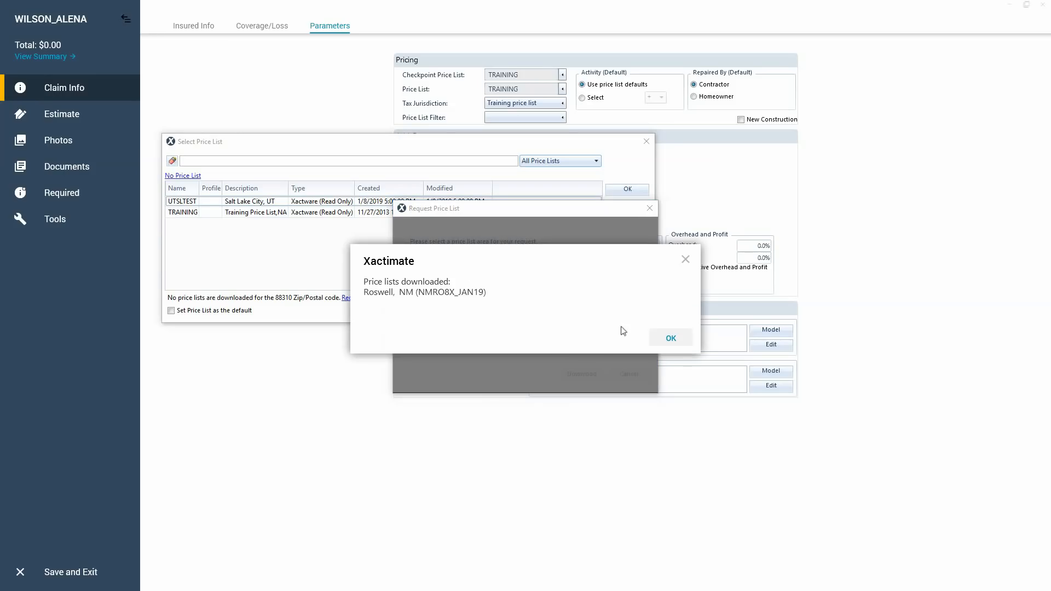
{"action": "left_click", "coordinate": [670, 338]}
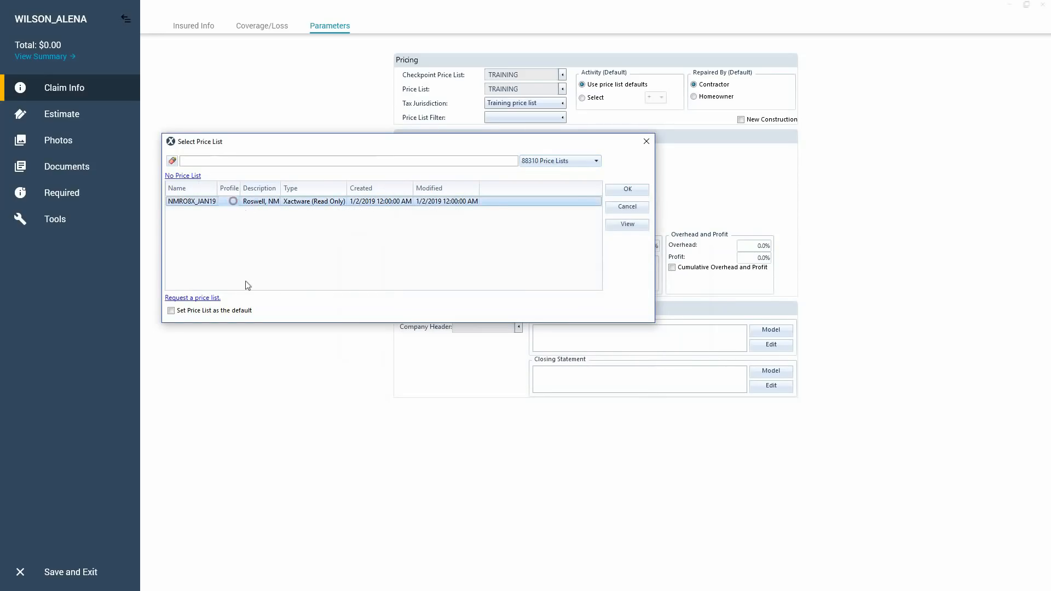
Apply the downloaded NMRO8X_JAN19 price list to the estimate with the 6.375% sales tax jurisdiction.
{"action": "left_click", "coordinate": [614, 188]}
{"action": "left_click", "coordinate": [498, 96]}
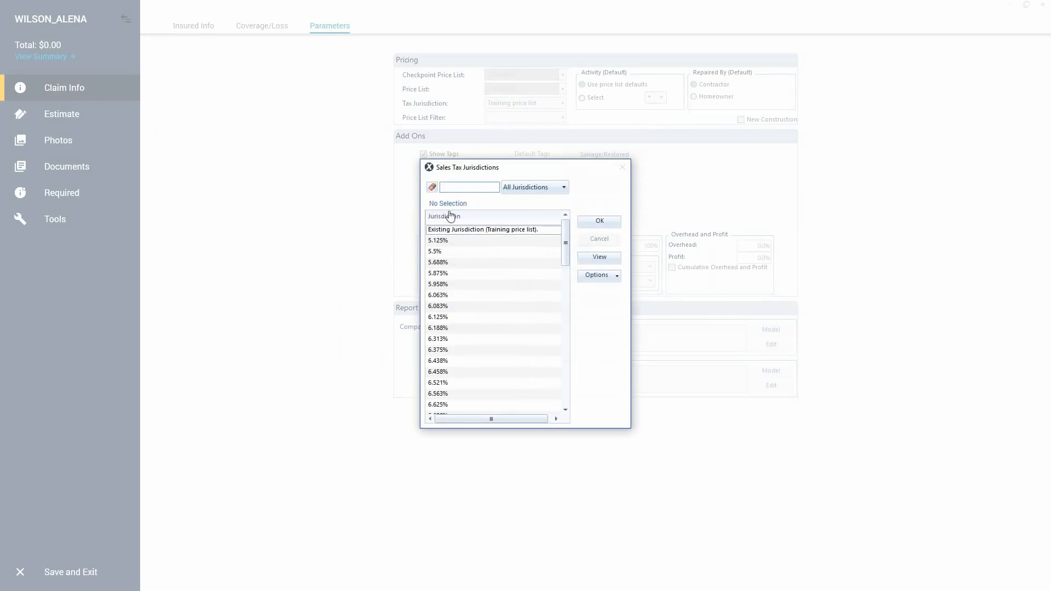
{"action": "double_click", "coordinate": [447, 349]}
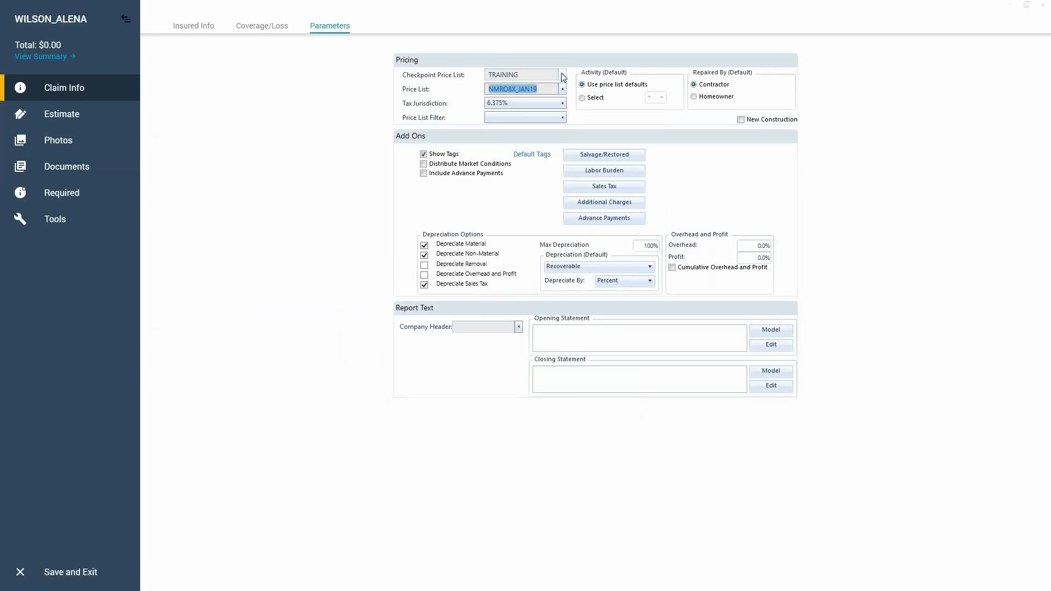
Set the estimate's checkpoint price list to NMRO8X_JAN19 as well.
{"action": "left_click", "coordinate": [439, 88]}
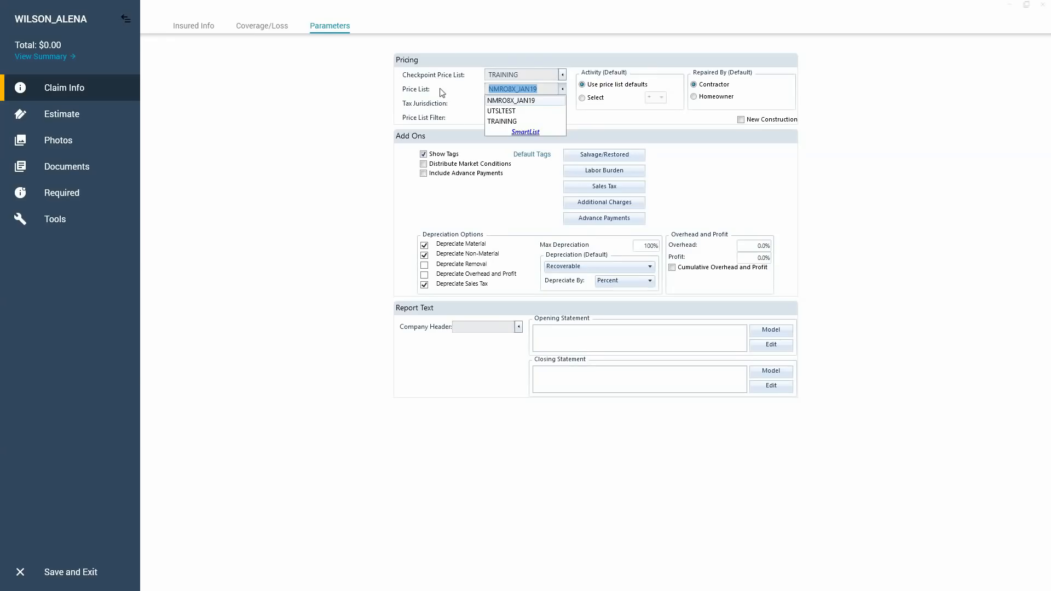
{"action": "left_click", "coordinate": [561, 75]}
{"action": "left_click", "coordinate": [563, 75]}
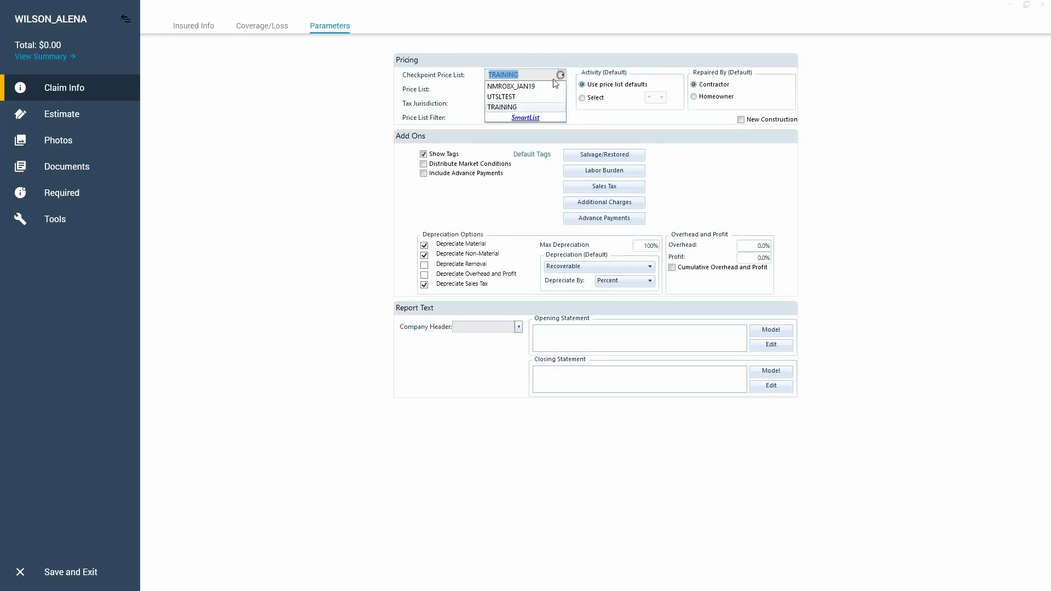
{"action": "left_click", "coordinate": [534, 84]}
{"action": "left_click", "coordinate": [435, 94]}
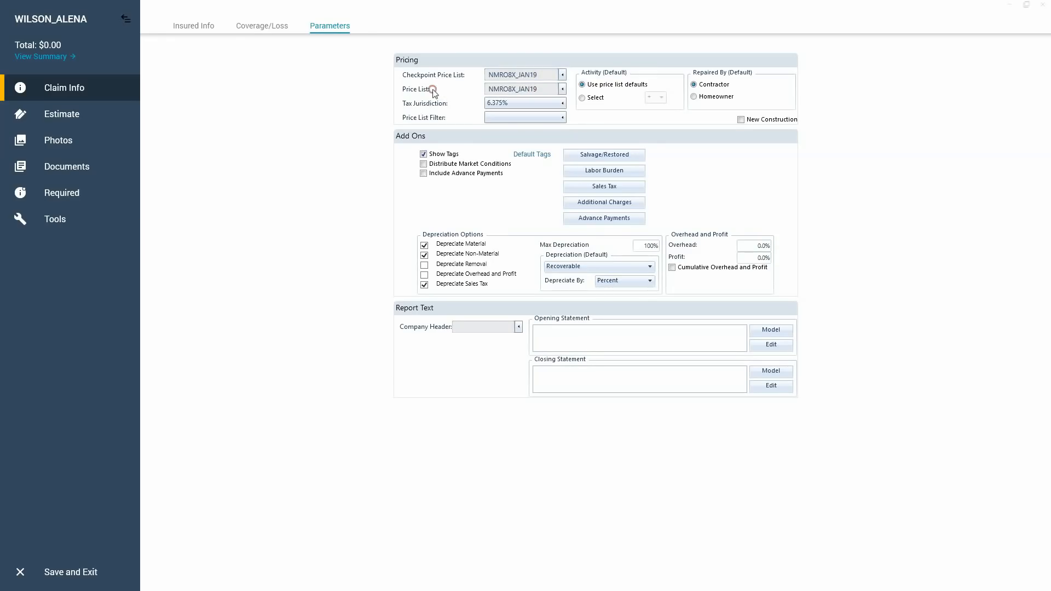
{"action": "left_click", "coordinate": [433, 92]}
{"action": "left_click", "coordinate": [433, 90]}
{"action": "left_click", "coordinate": [433, 90]}
{"action": "left_click", "coordinate": [434, 93]}
Change the estimate's tax jurisdiction to 6.833%.
{"action": "left_click", "coordinate": [502, 104]}
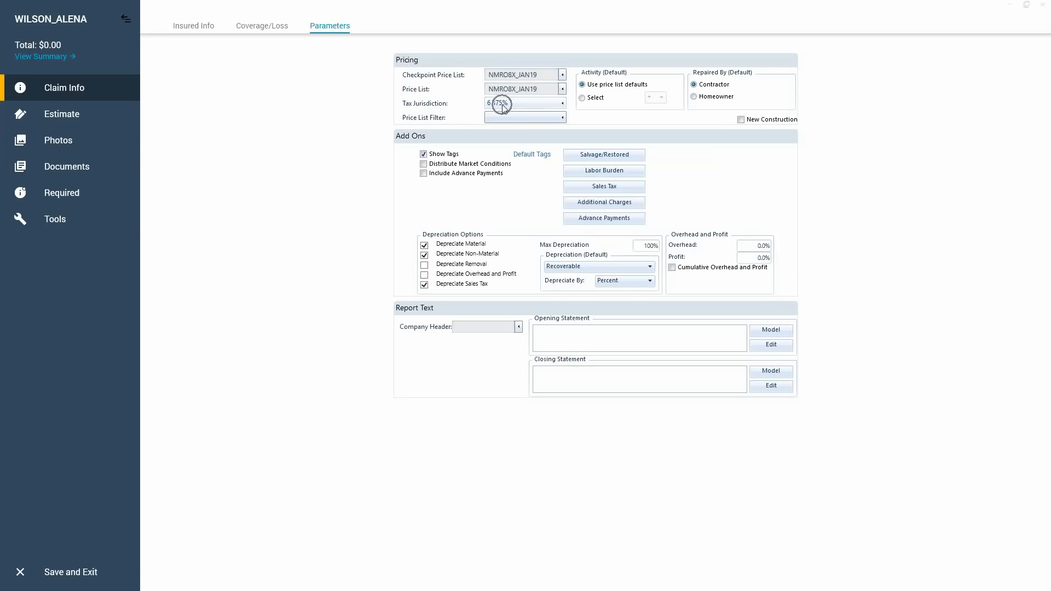
{"action": "left_click", "coordinate": [560, 103]}
{"action": "scroll", "coordinate": [540, 286], "scroll_direction": "down", "scroll_amount": 3}
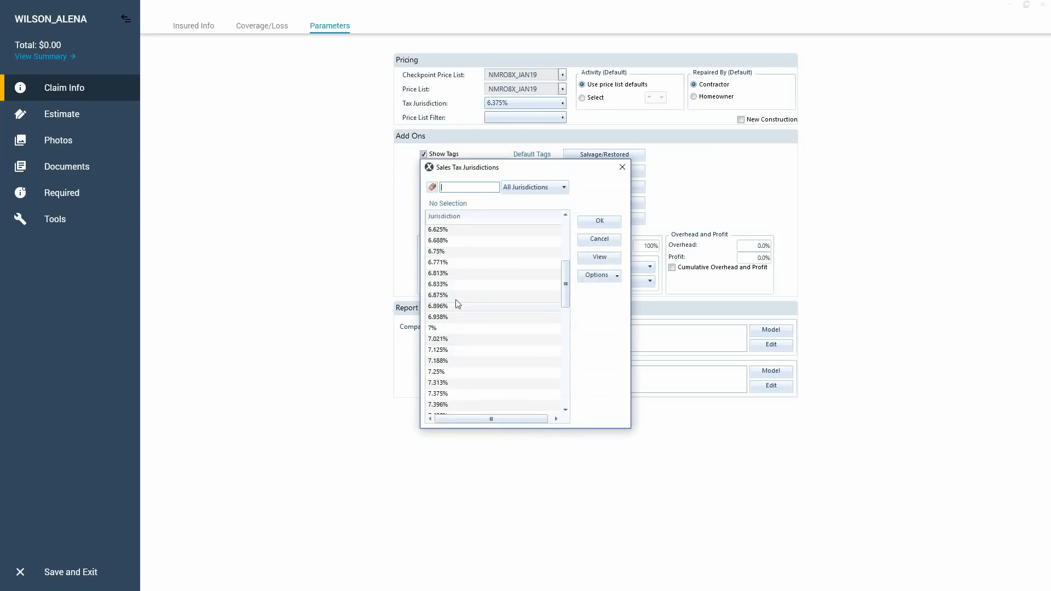
{"action": "left_click", "coordinate": [452, 285]}
{"action": "left_click", "coordinate": [599, 220]}
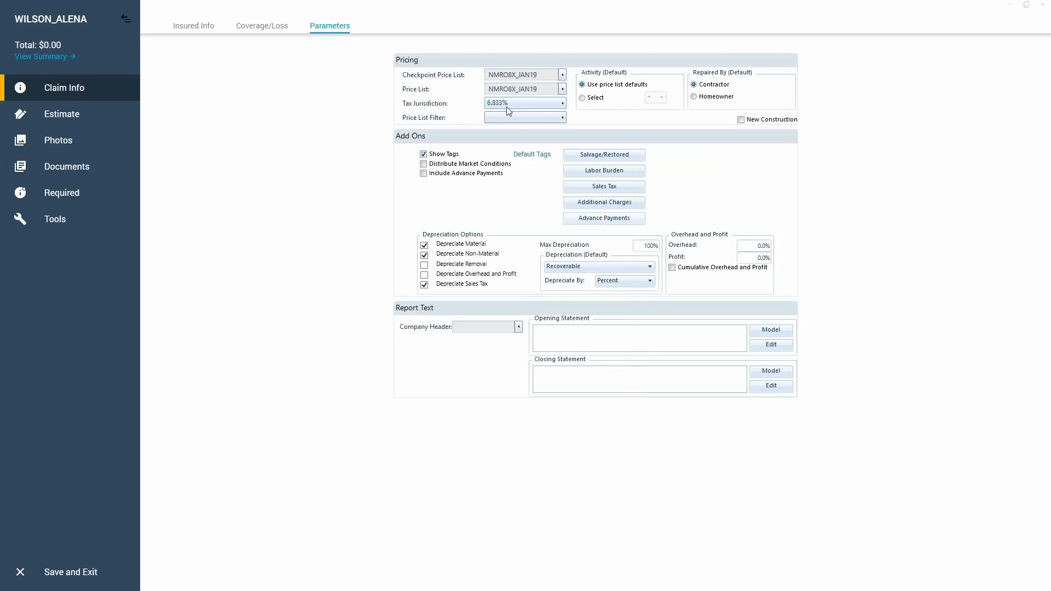
Set both the overhead and the profit percentages to 10%.
{"action": "left_click", "coordinate": [305, 201]}
{"action": "left_click", "coordinate": [746, 247]}
{"action": "type", "text": "10"}
{"action": "left_click", "coordinate": [742, 256]}
{"action": "type", "text": "1"}
{"action": "left_click", "coordinate": [734, 248]}
{"action": "left_click", "coordinate": [736, 252]}
{"action": "key", "text": "ctrl"}
{"action": "key", "text": "ctrl"}
{"action": "key", "text": "ctrl"}
{"action": "left_click", "coordinate": [561, 329]}
Leave the claim information and open the estimate's Sketch workspace.
{"action": "left_click", "coordinate": [62, 92]}
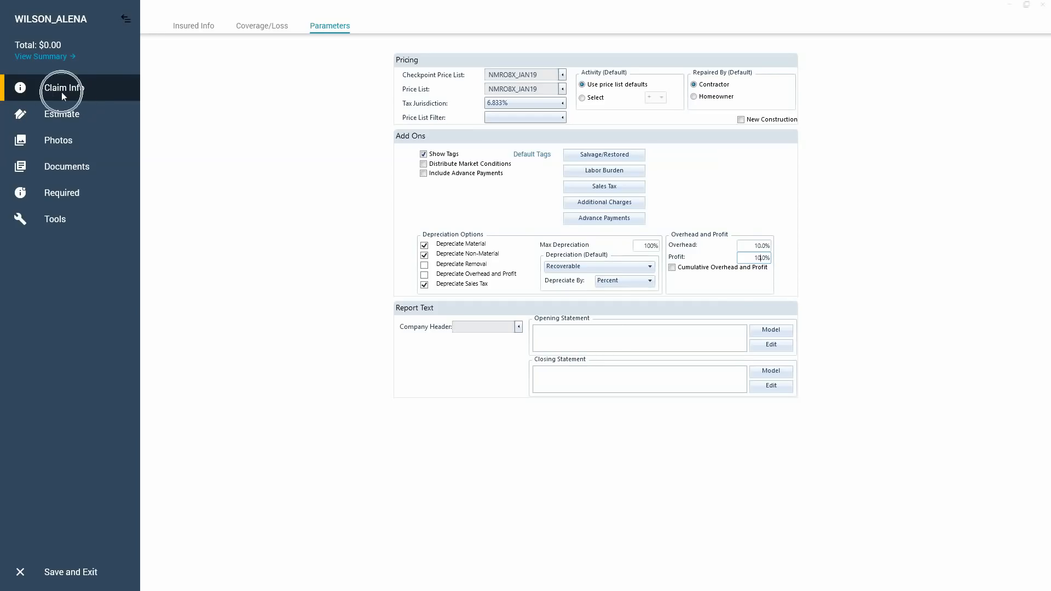
{"action": "left_click", "coordinate": [61, 92]}
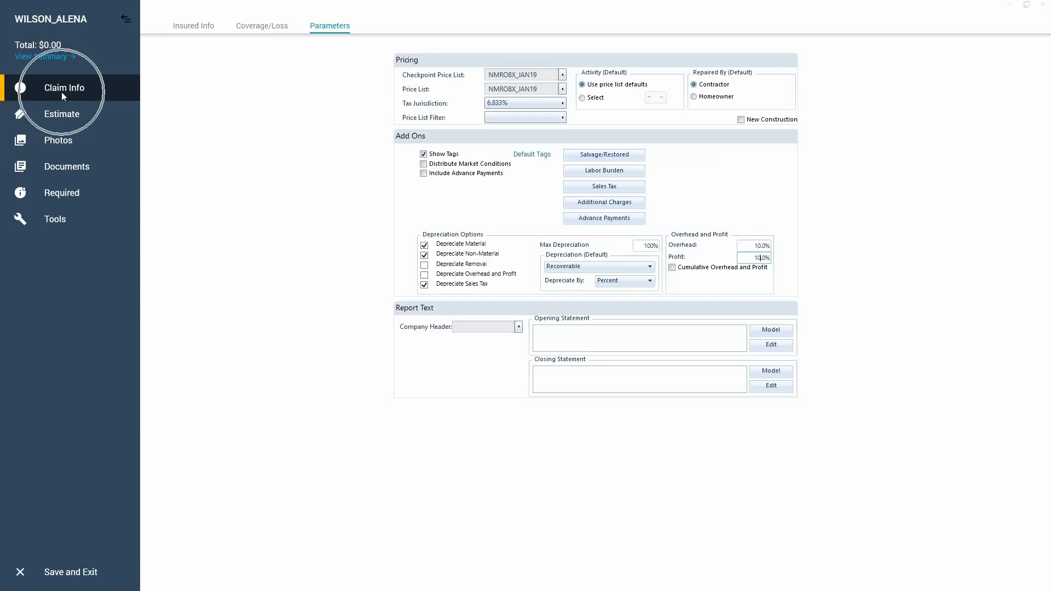
{"action": "left_click", "coordinate": [61, 92]}
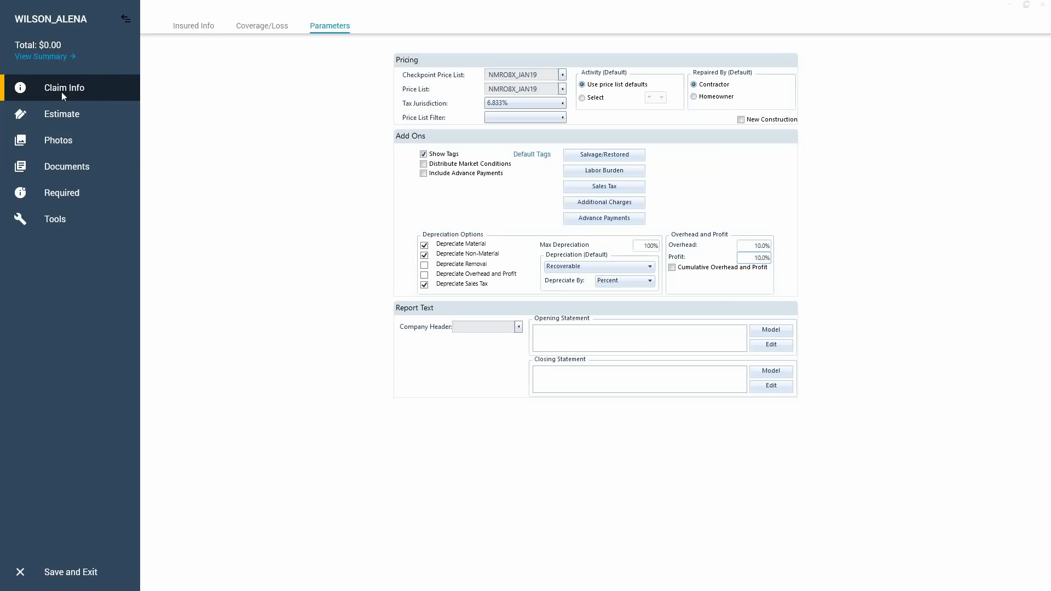
{"action": "left_click", "coordinate": [68, 116]}
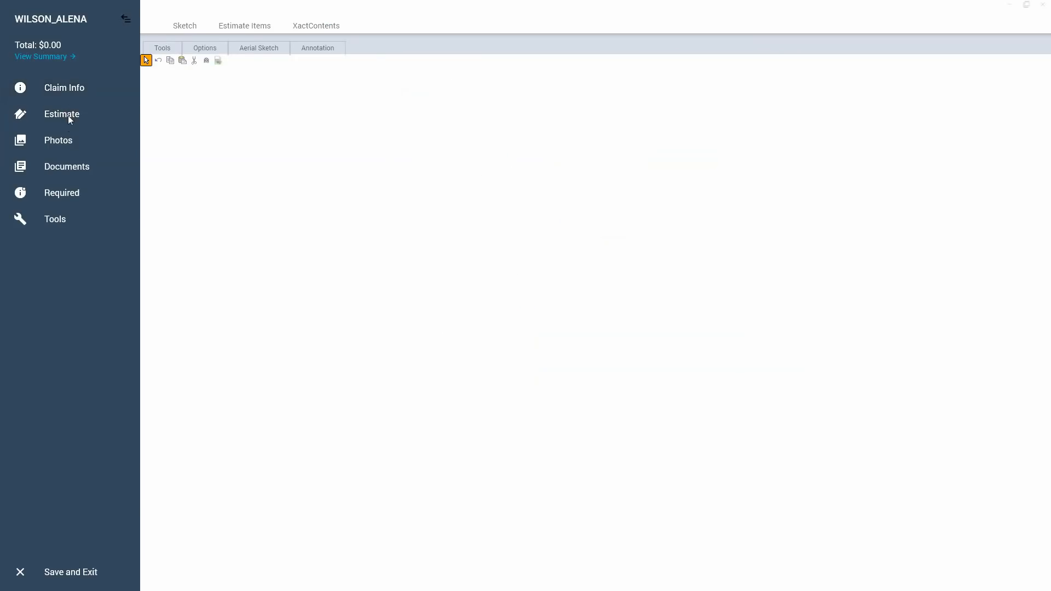
{"action": "left_click", "coordinate": [68, 117]}
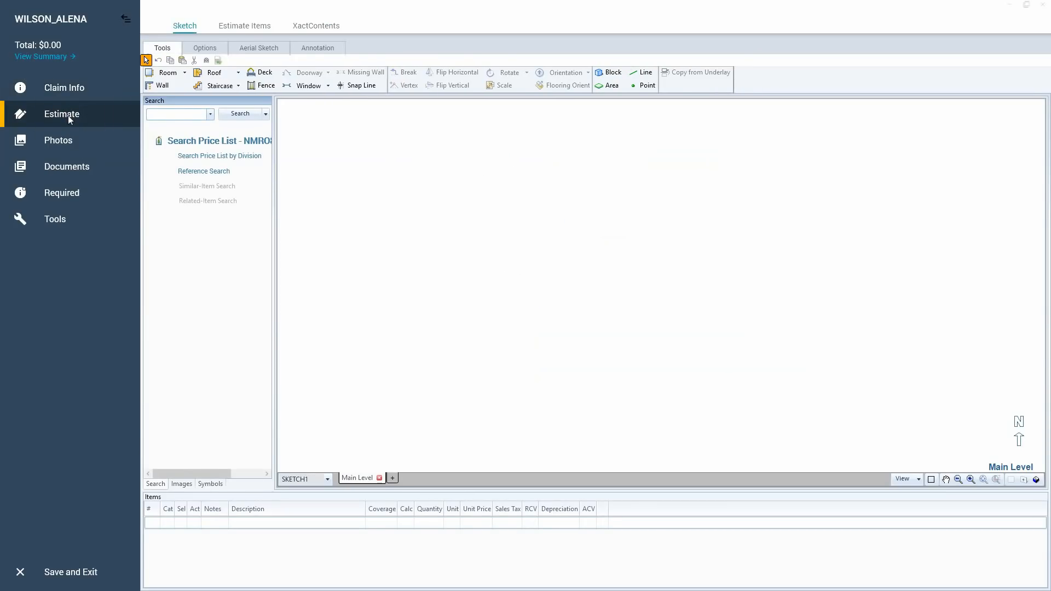
{"action": "left_click", "coordinate": [69, 117]}
Examine the estimate's Sketch and Estimate Items workspaces, finishing back in Sketch.
{"action": "left_click", "coordinate": [183, 31]}
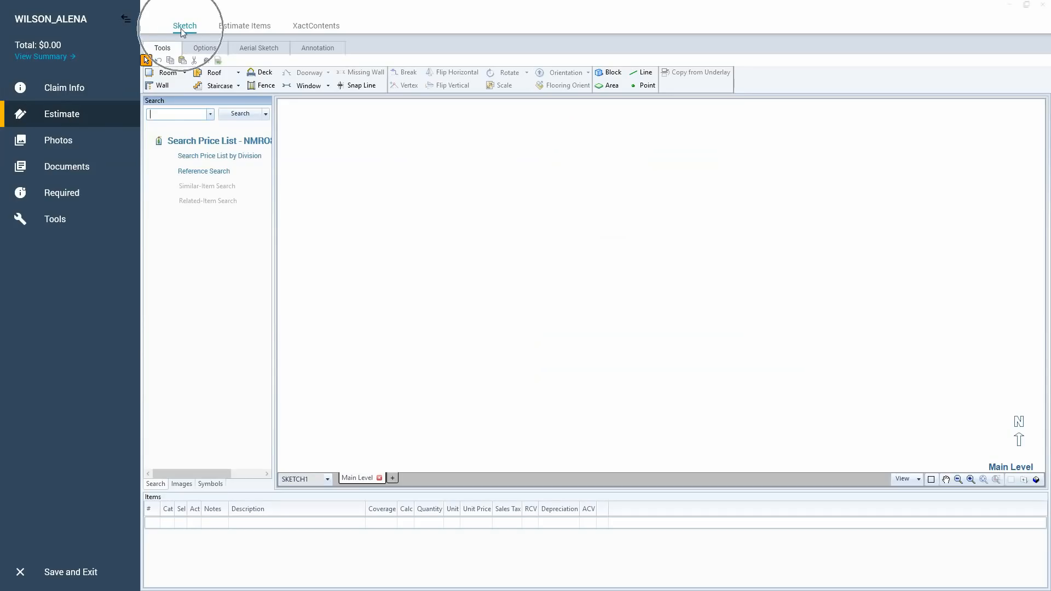
{"action": "left_click", "coordinate": [256, 31]}
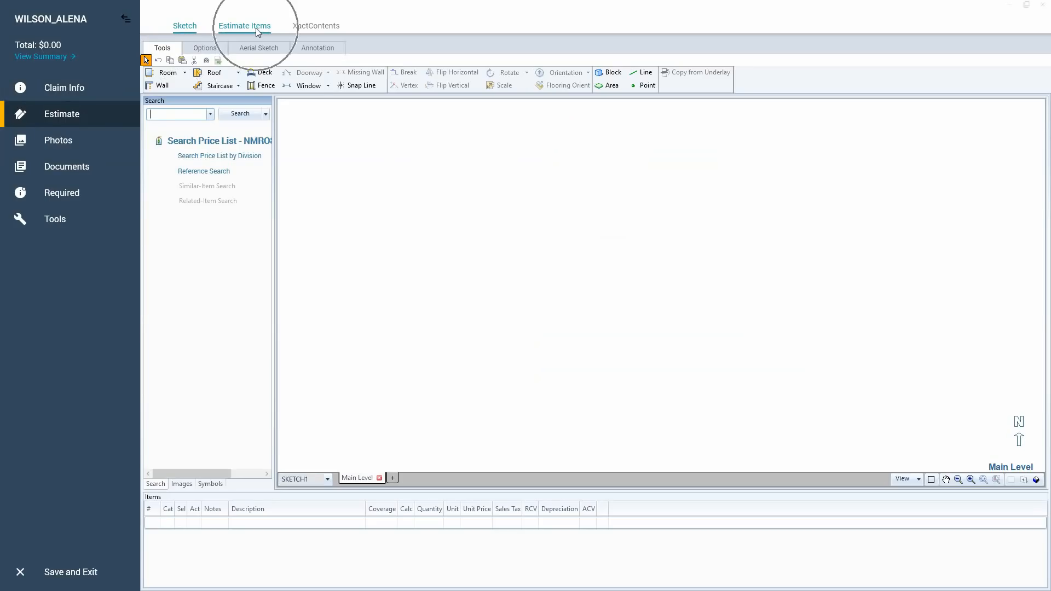
{"action": "left_click", "coordinate": [310, 29]}
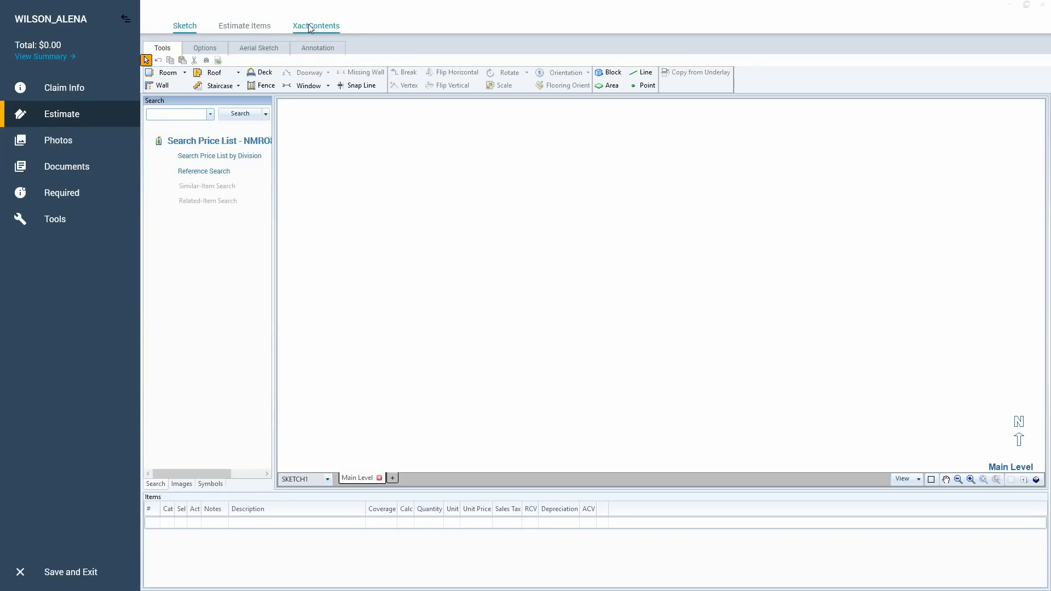
{"action": "left_click", "coordinate": [310, 29]}
{"action": "left_click", "coordinate": [317, 31]}
{"action": "left_click", "coordinate": [190, 27]}
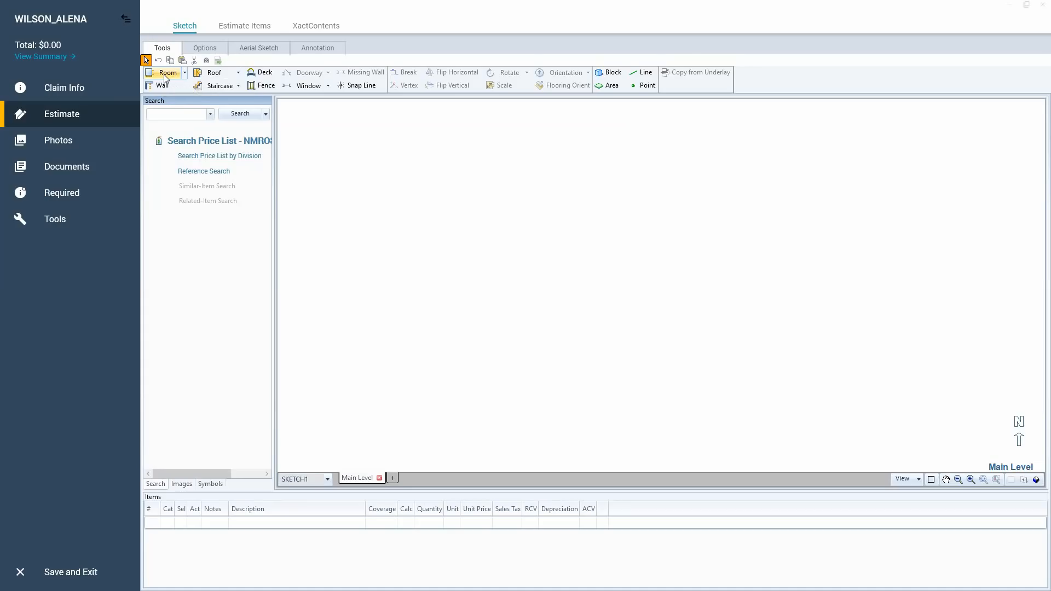
{"action": "left_click", "coordinate": [540, 251]}
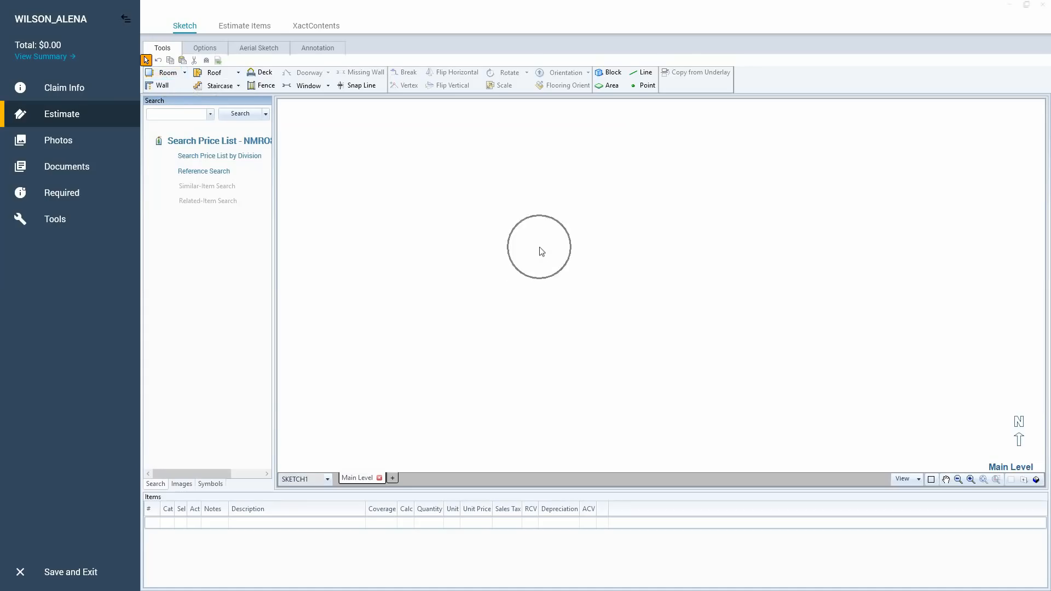
{"action": "left_click", "coordinate": [245, 26]}
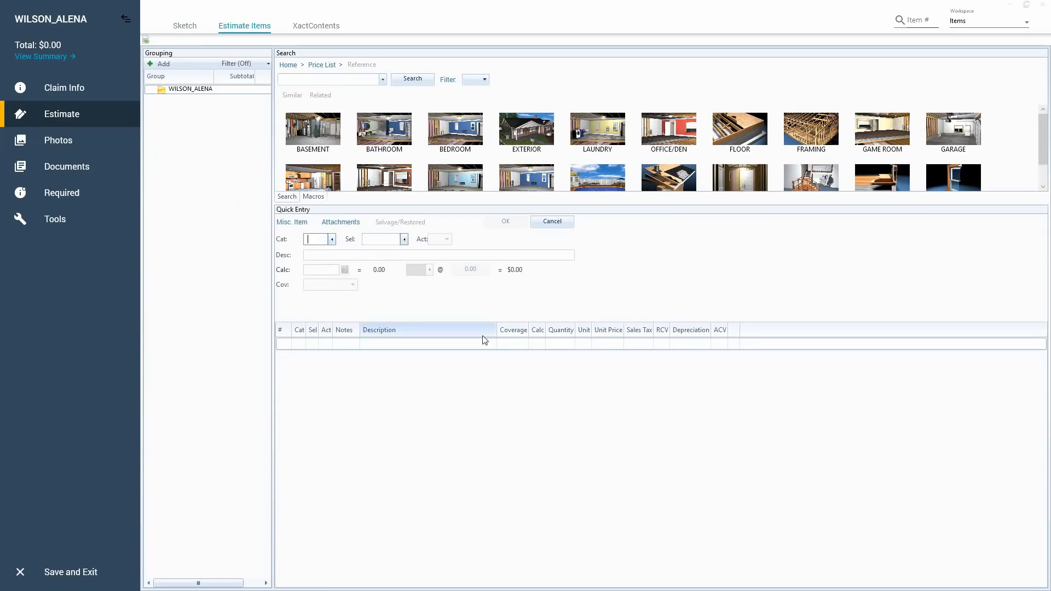
{"action": "left_click", "coordinate": [252, 31]}
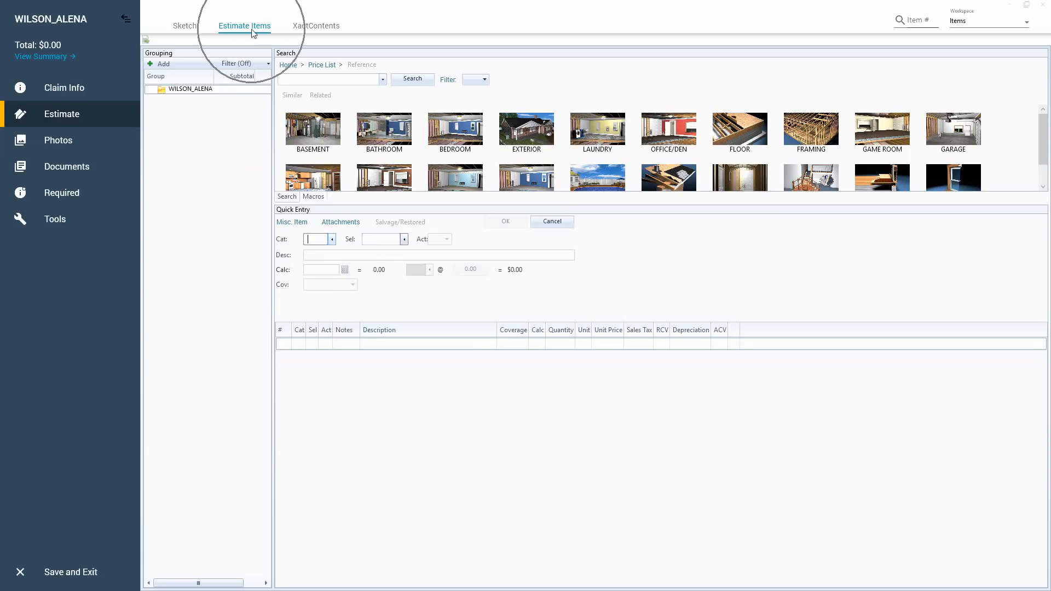
{"action": "left_click", "coordinate": [185, 26]}
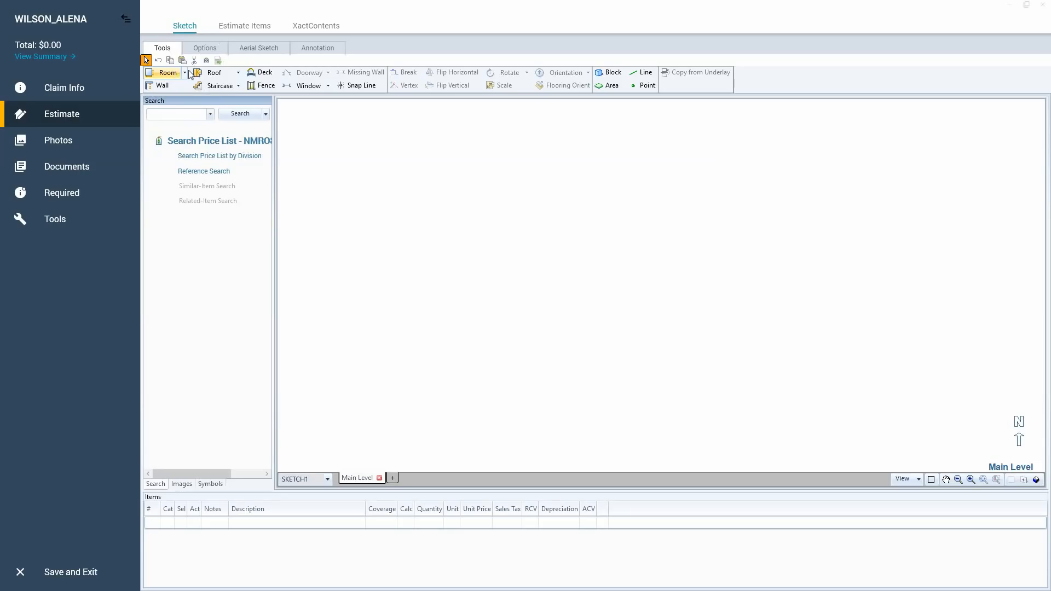
{"action": "key", "text": "r"}
{"action": "left_click", "coordinate": [602, 285]}
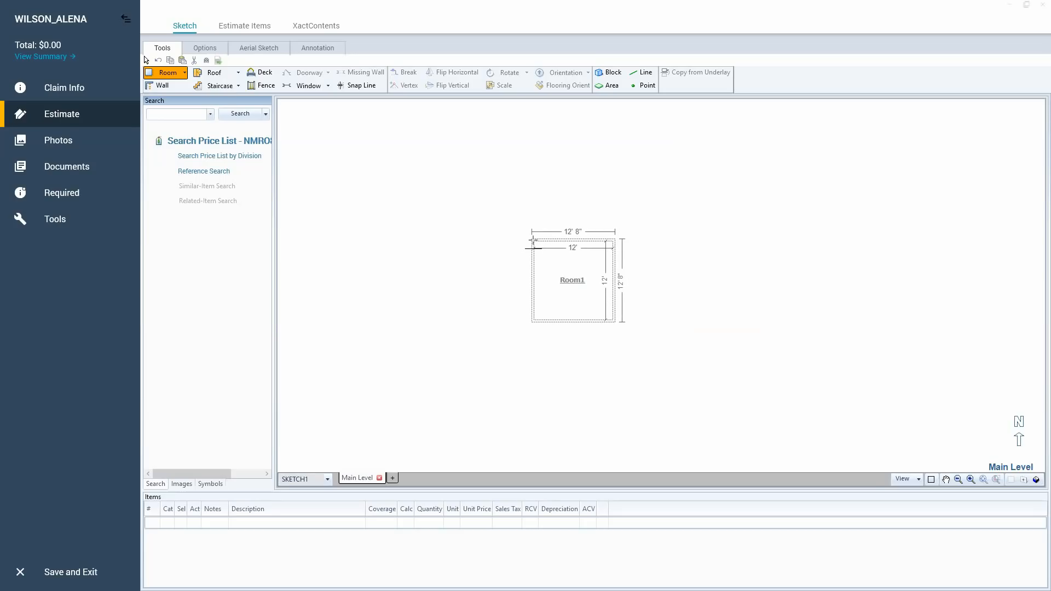
{"action": "key", "text": "Escape"}
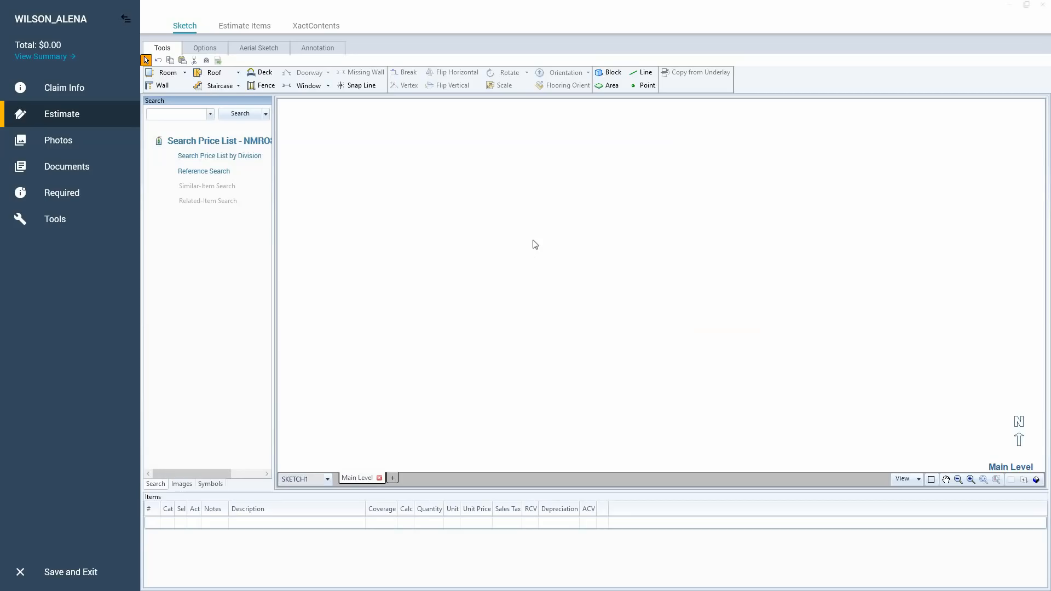
{"action": "key", "text": "r"}
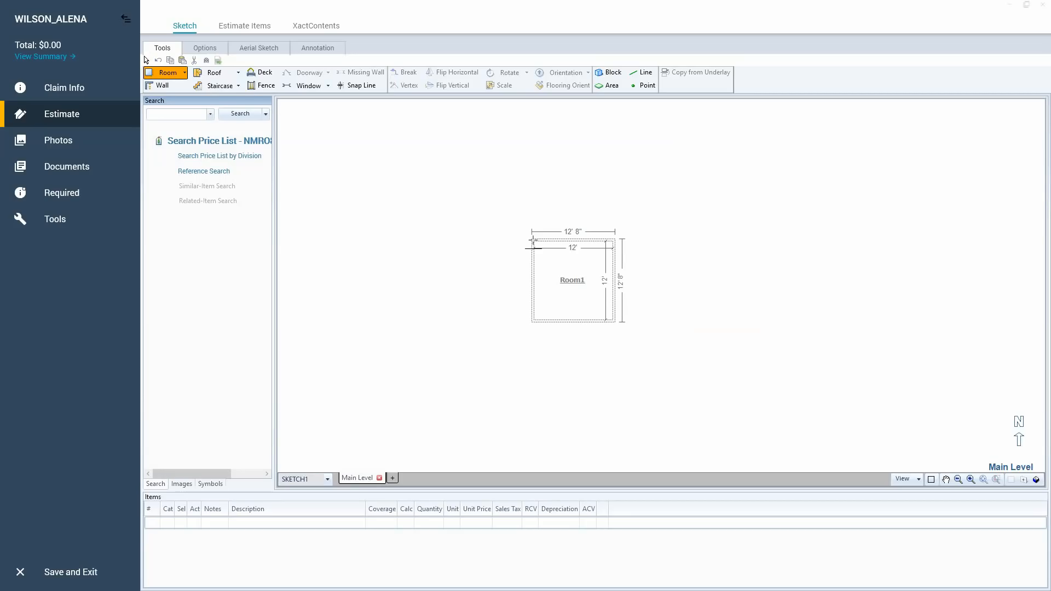
{"action": "key", "text": "Escape"}
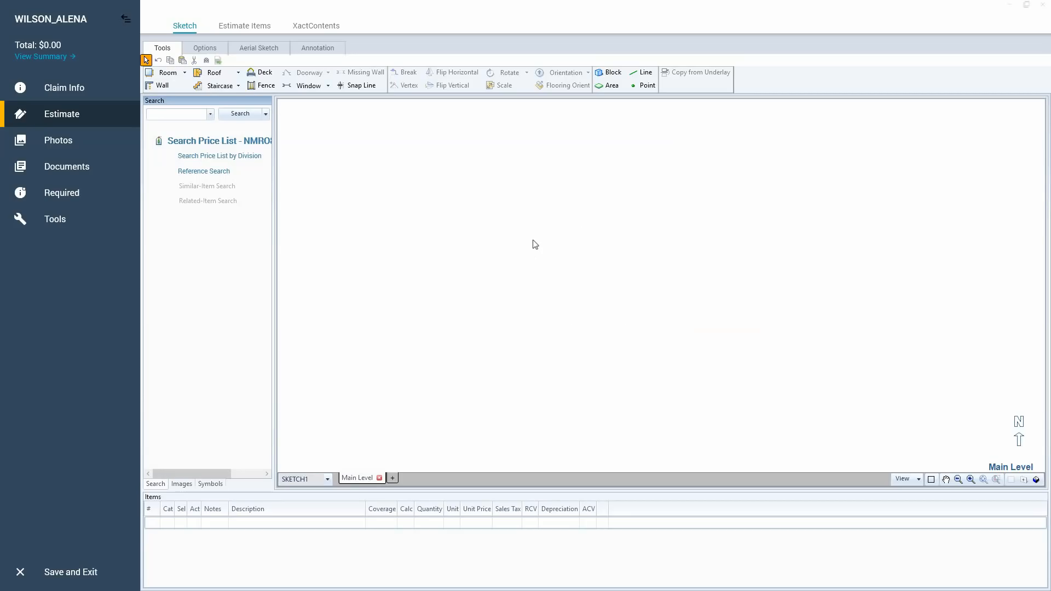
Place a 12' by 12' square room on the sketch's Main Level with the Room tool.
{"action": "left_click", "coordinate": [184, 73]}
{"action": "left_click", "coordinate": [176, 89]}
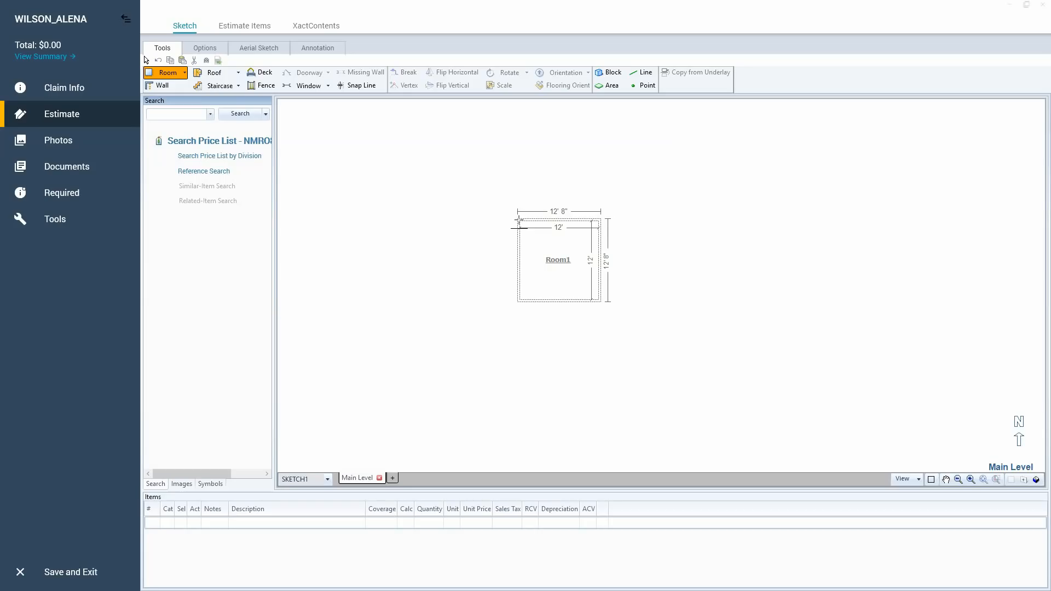
{"action": "left_click", "coordinate": [519, 226]}
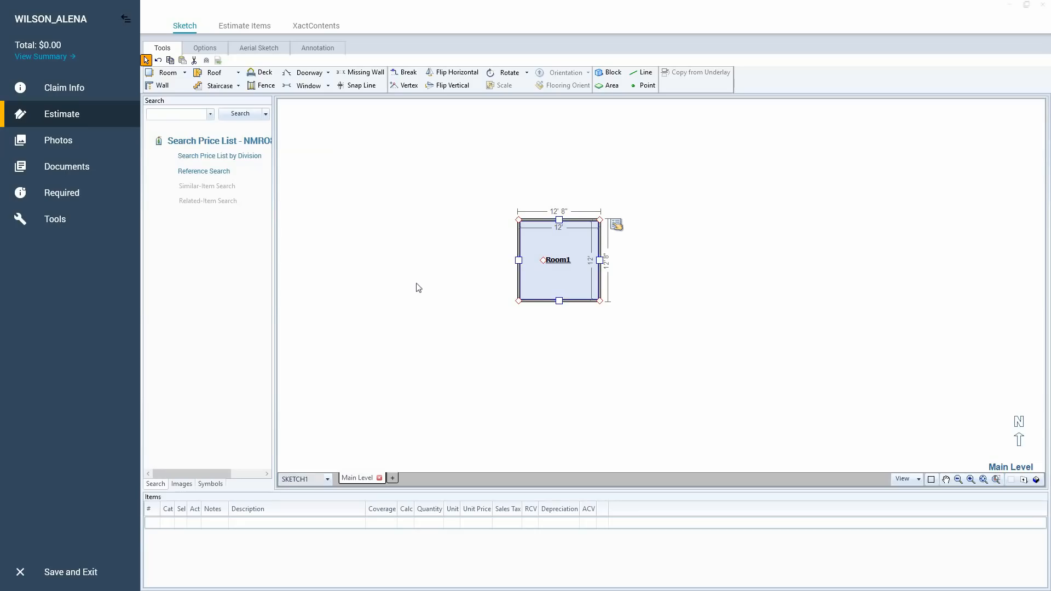
Try stretching the room's upper-left corner outward, undo the distortion and reselect the room.
{"action": "left_click_drag", "start_coordinate": [518, 219], "coordinate": [376, 194]}
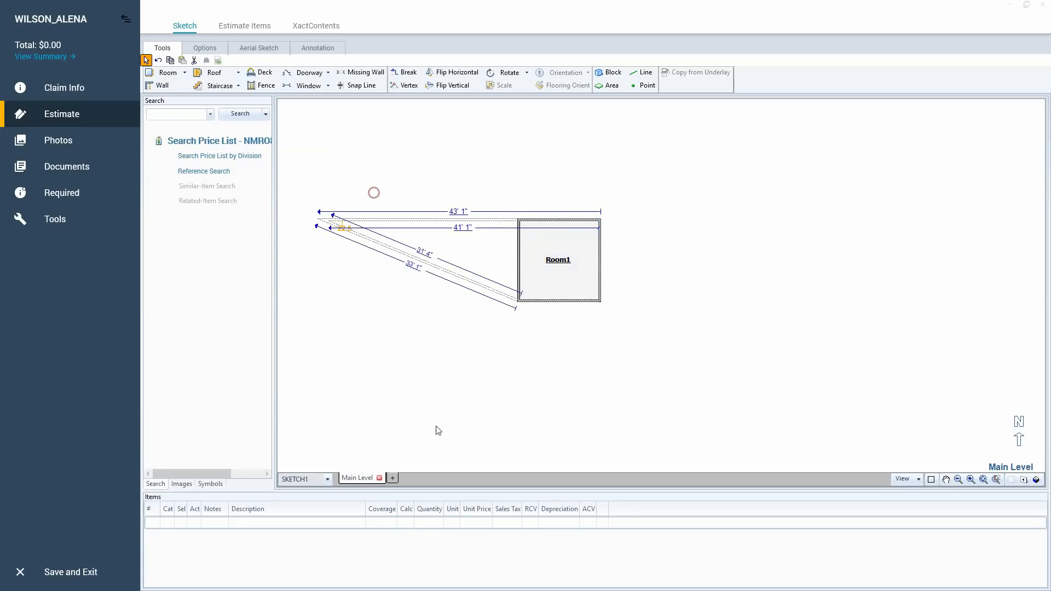
{"action": "key", "text": "ctrl+z"}
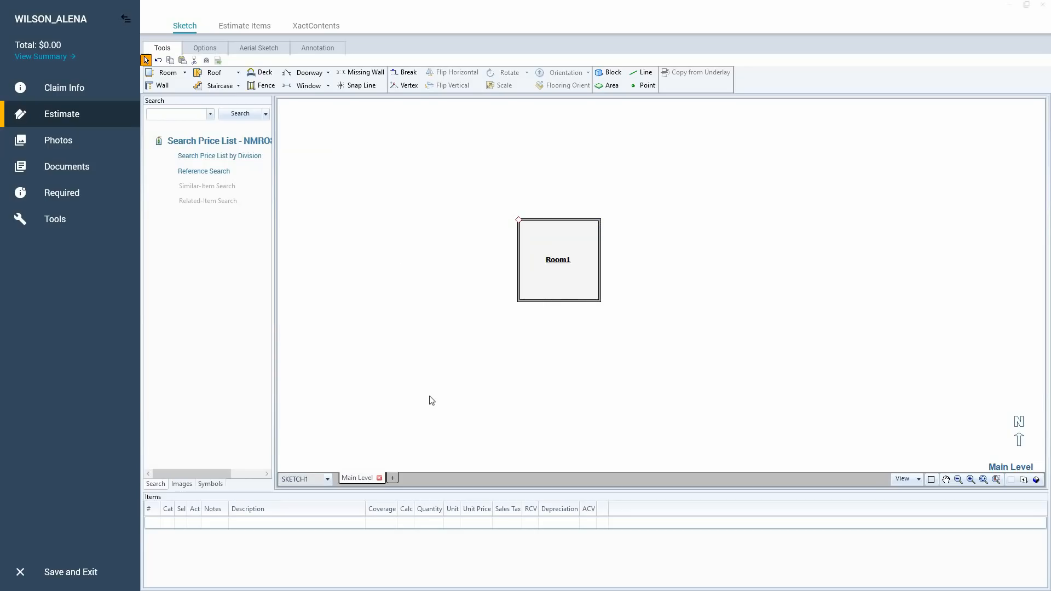
{"action": "left_click", "coordinate": [570, 268]}
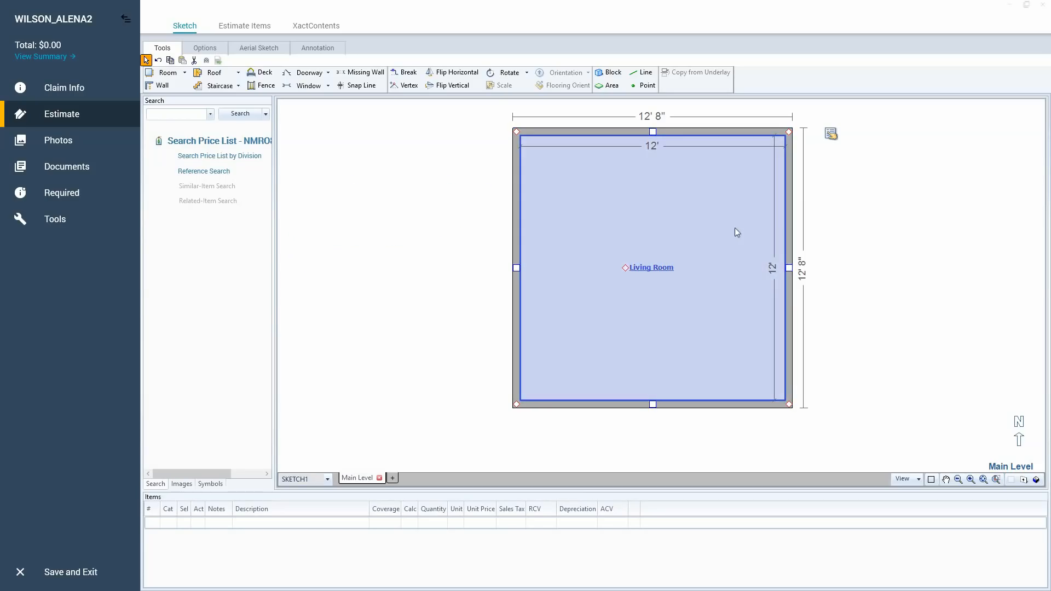
{"action": "left_click", "coordinate": [652, 147]}
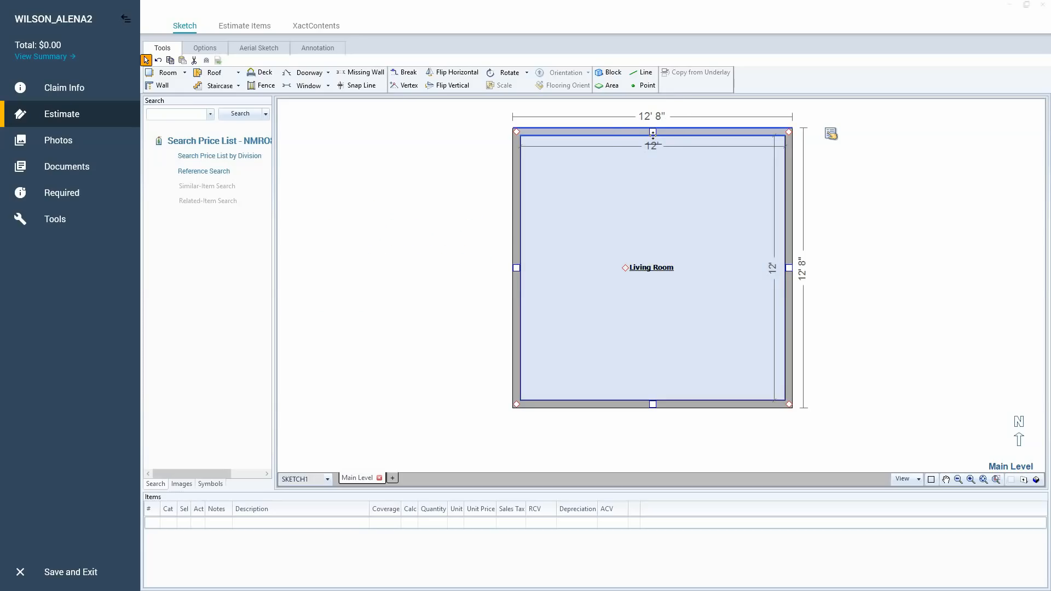
{"action": "key", "text": "ctrl"}
{"action": "key", "text": "ctrl"}
{"action": "key", "text": "ctrl"}
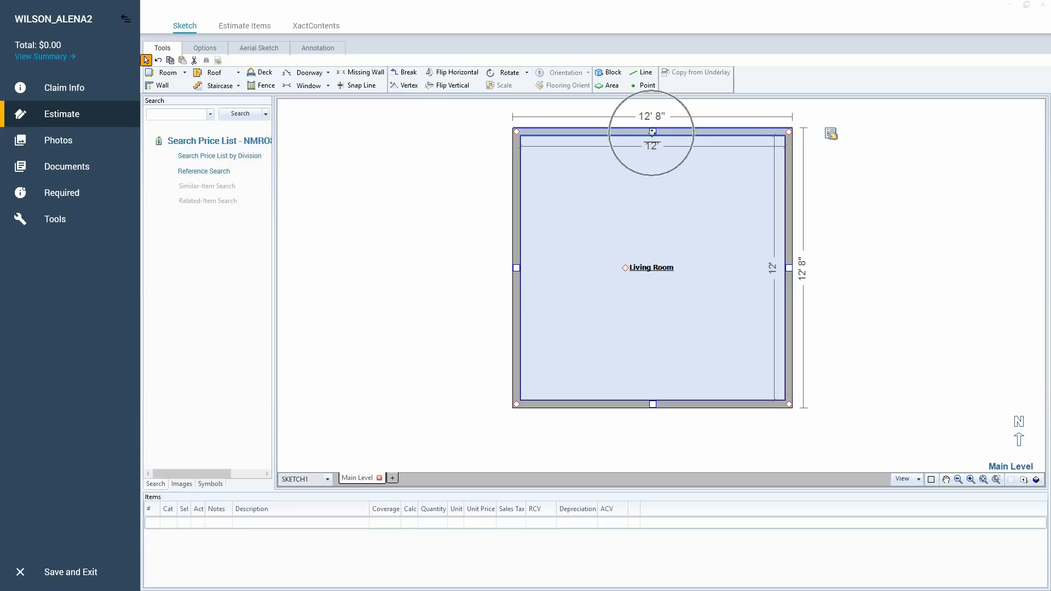
{"action": "left_click", "coordinate": [649, 151]}
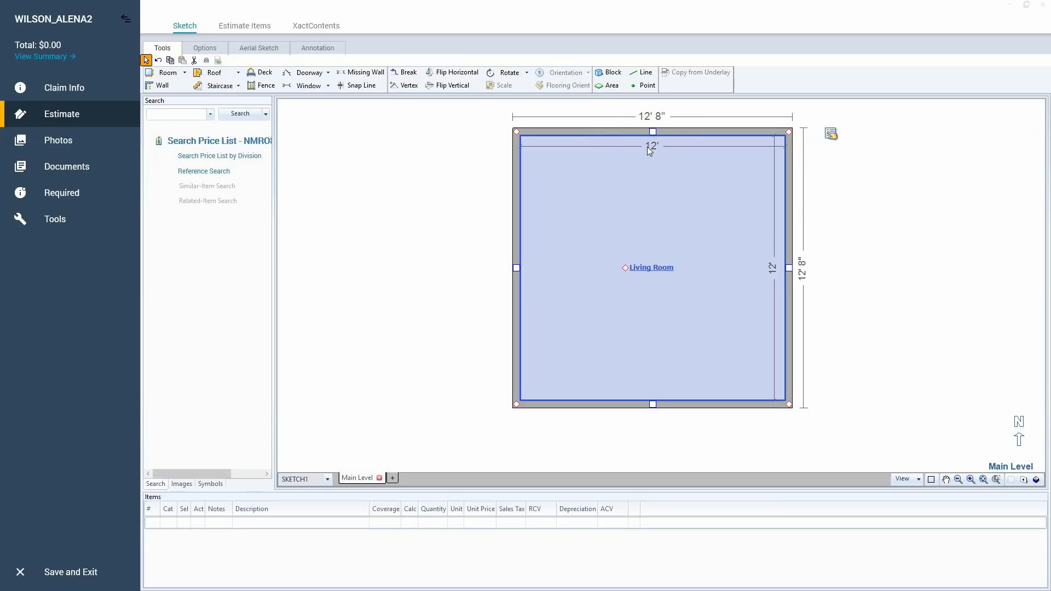
Stretch the Living Room's right wall outward until the room is 16' wide inside, and reselect the room.
{"action": "left_click", "coordinate": [788, 268]}
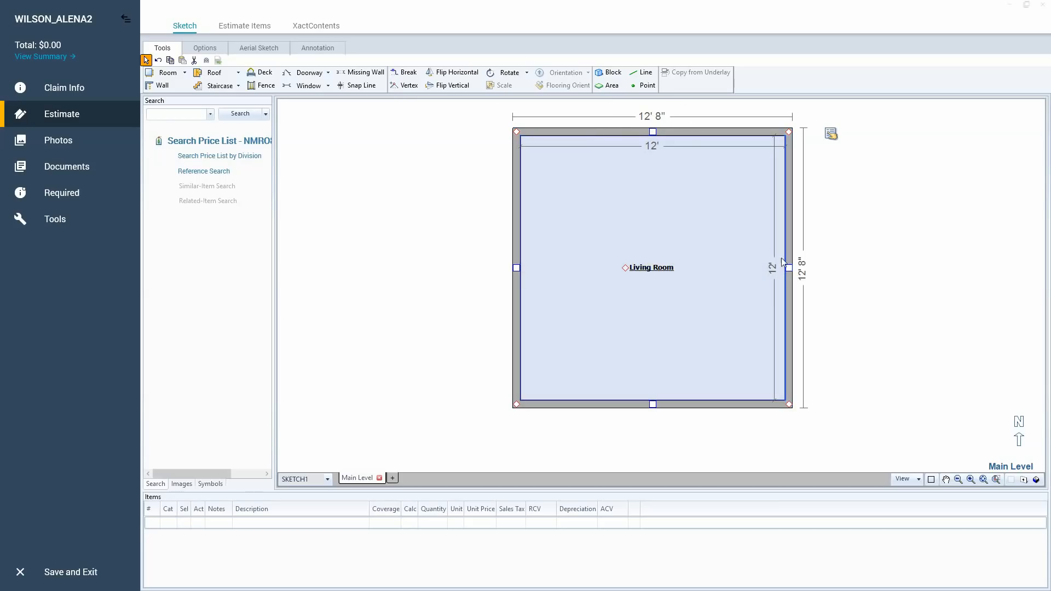
{"action": "key", "text": "ctrl"}
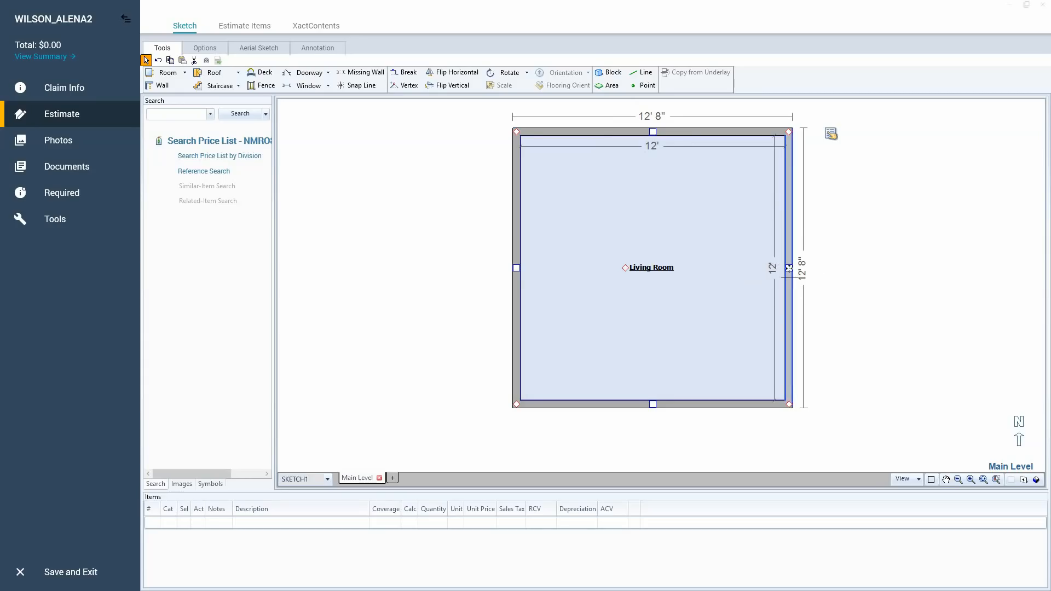
{"action": "left_click", "coordinate": [786, 266]}
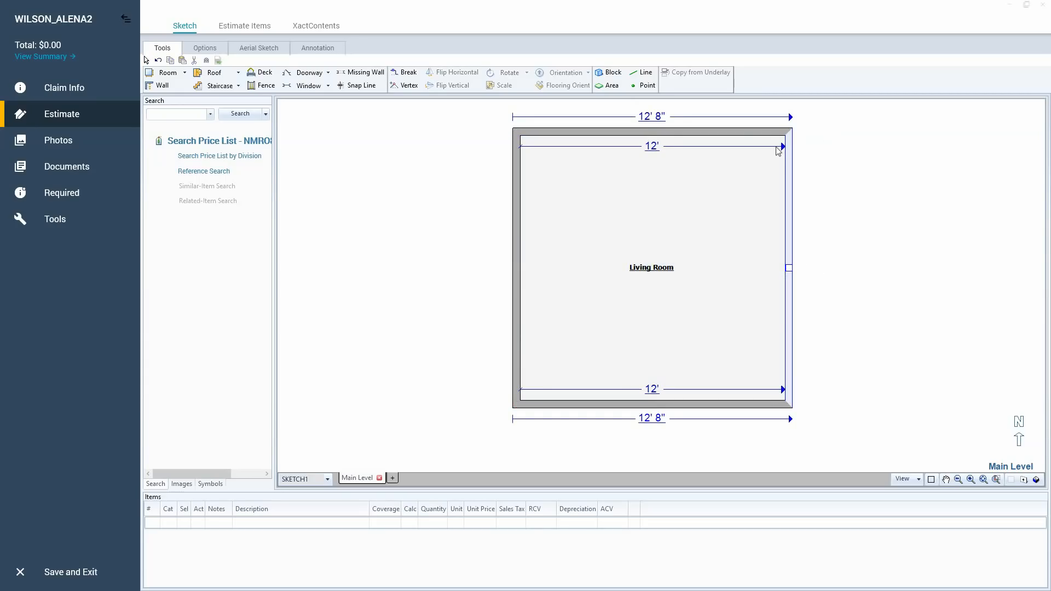
{"action": "key", "text": "ctrl"}
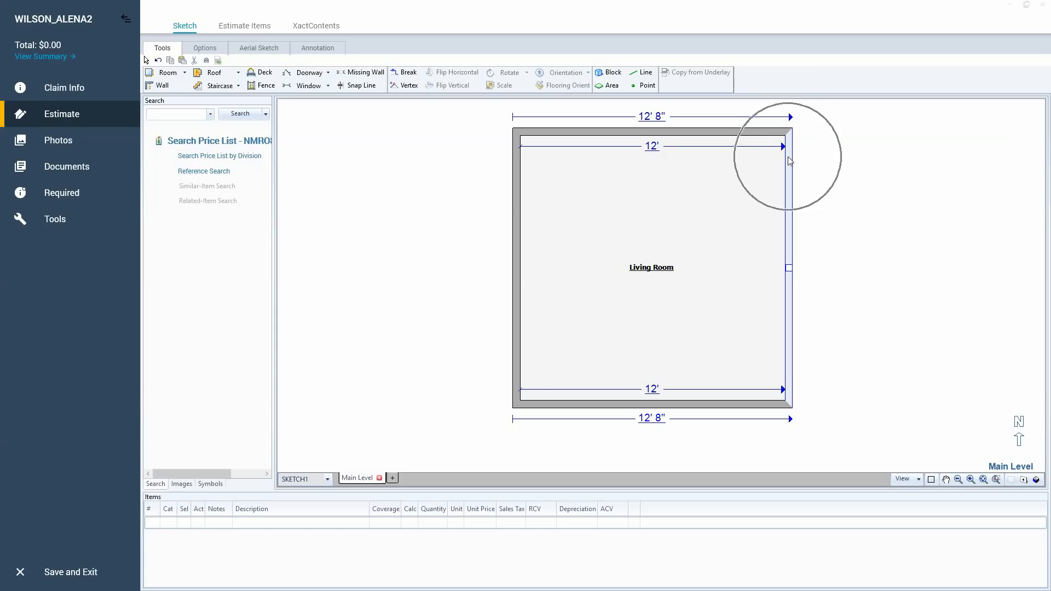
{"action": "key", "text": "ctrl"}
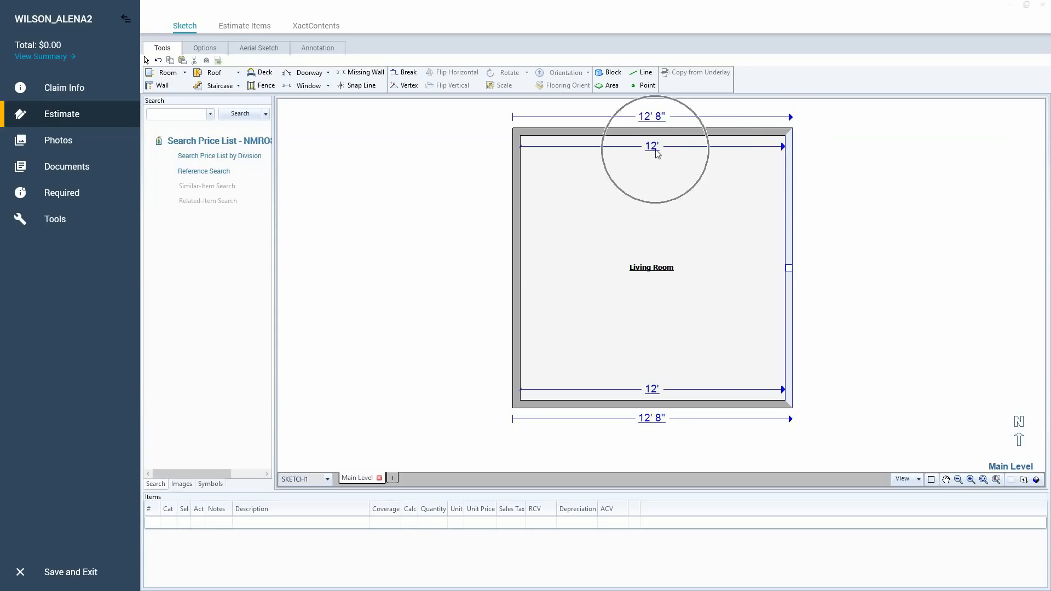
{"action": "key", "text": "ctrl"}
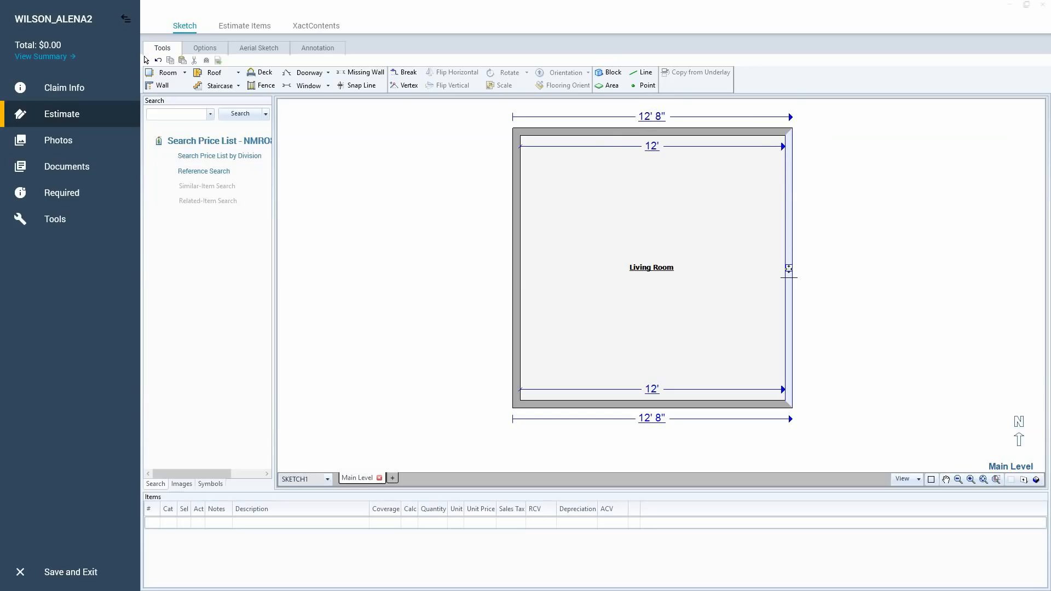
{"action": "left_click_drag", "start_coordinate": [788, 268], "coordinate": [877, 265]}
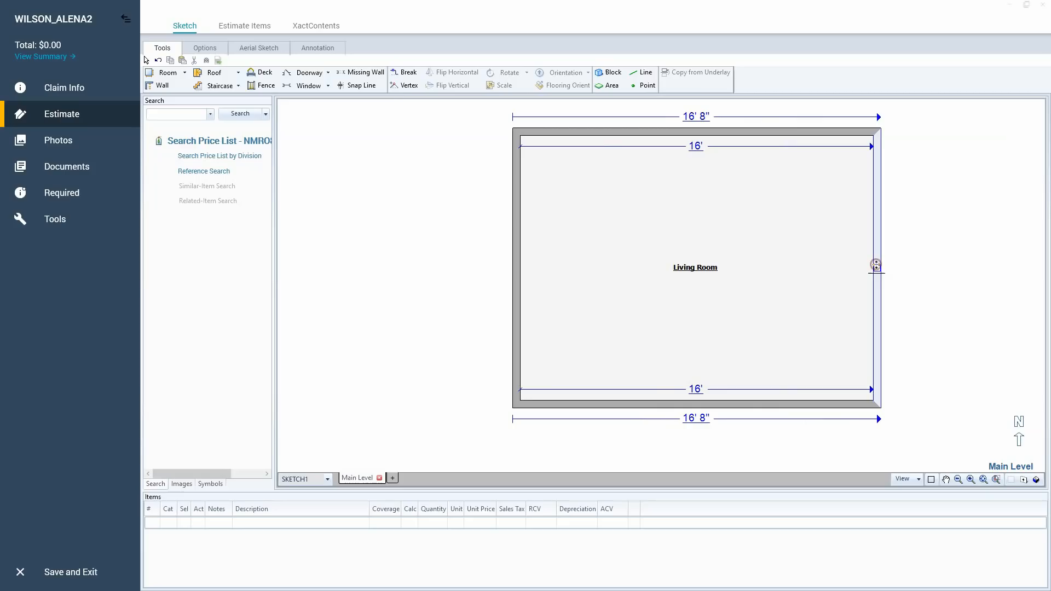
{"action": "left_click", "coordinate": [764, 252]}
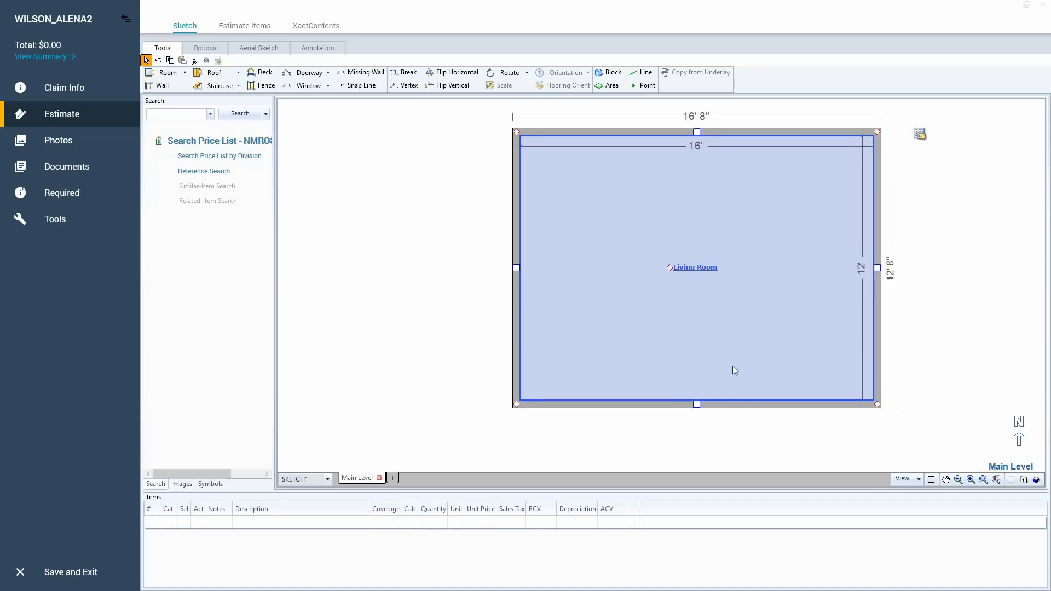
Move the Living Room's bottom wall inward to about 8' 2" and set the room's interior depth to 8'.
{"action": "left_click", "coordinate": [862, 273]}
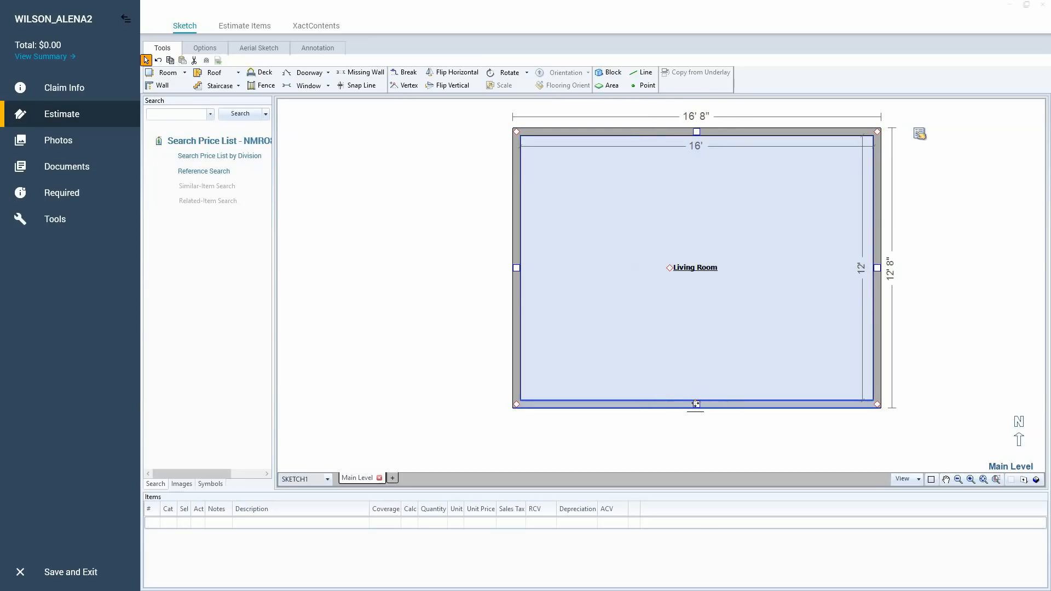
{"action": "left_click_drag", "start_coordinate": [696, 404], "coordinate": [703, 319]}
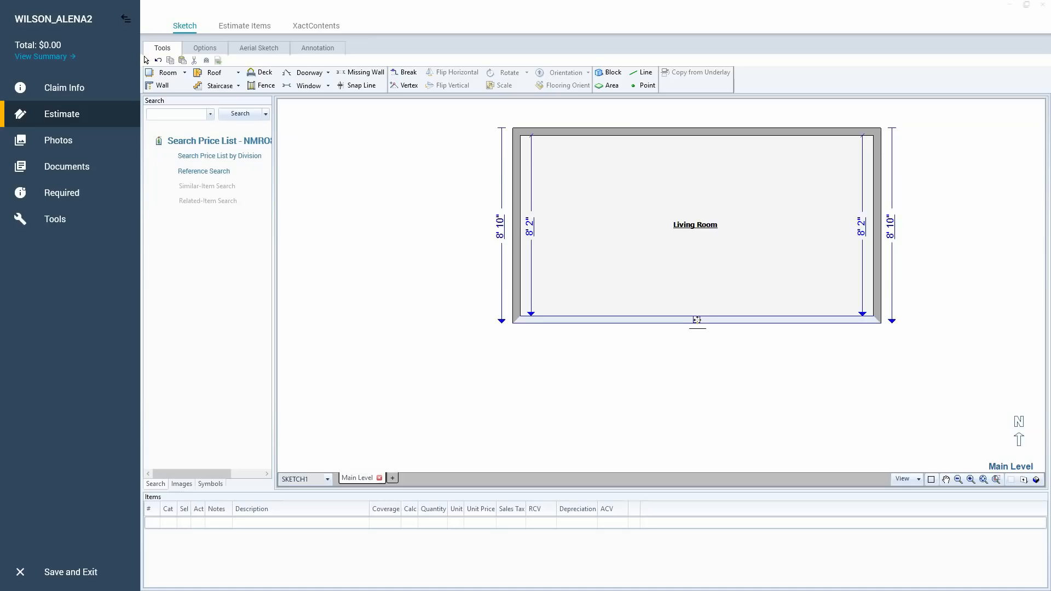
{"action": "left_click", "coordinate": [700, 271]}
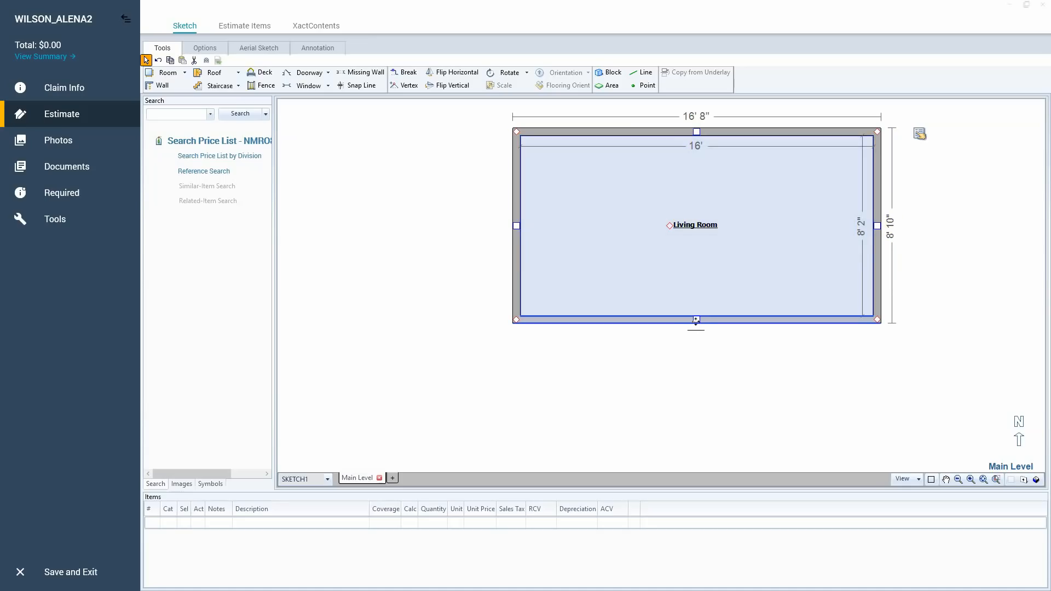
{"action": "left_click", "coordinate": [695, 321]}
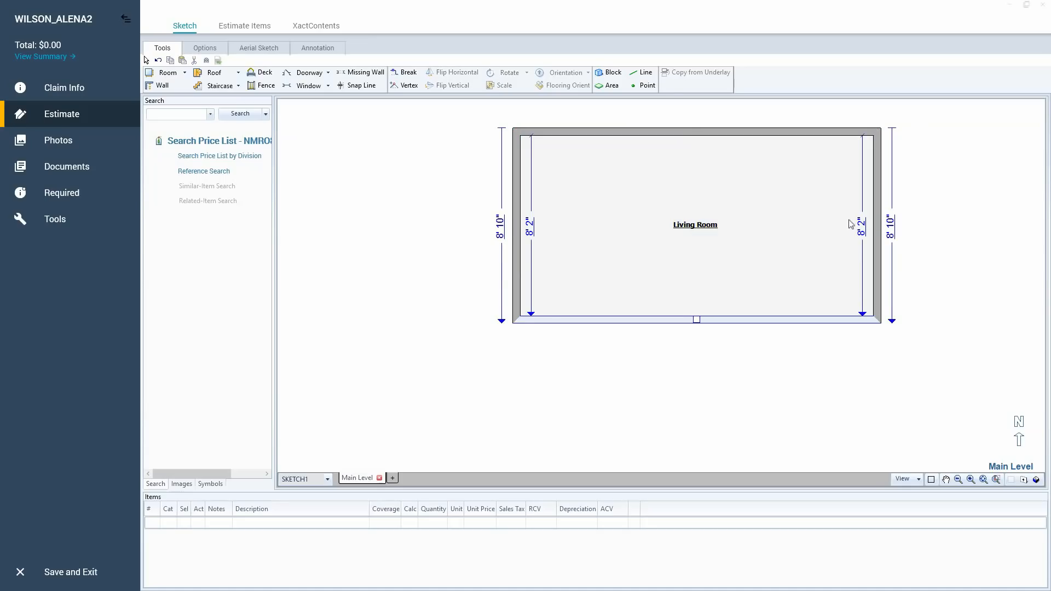
{"action": "left_click", "coordinate": [859, 224]}
{"action": "type", "text": "8"}
{"action": "left_click", "coordinate": [730, 254]}
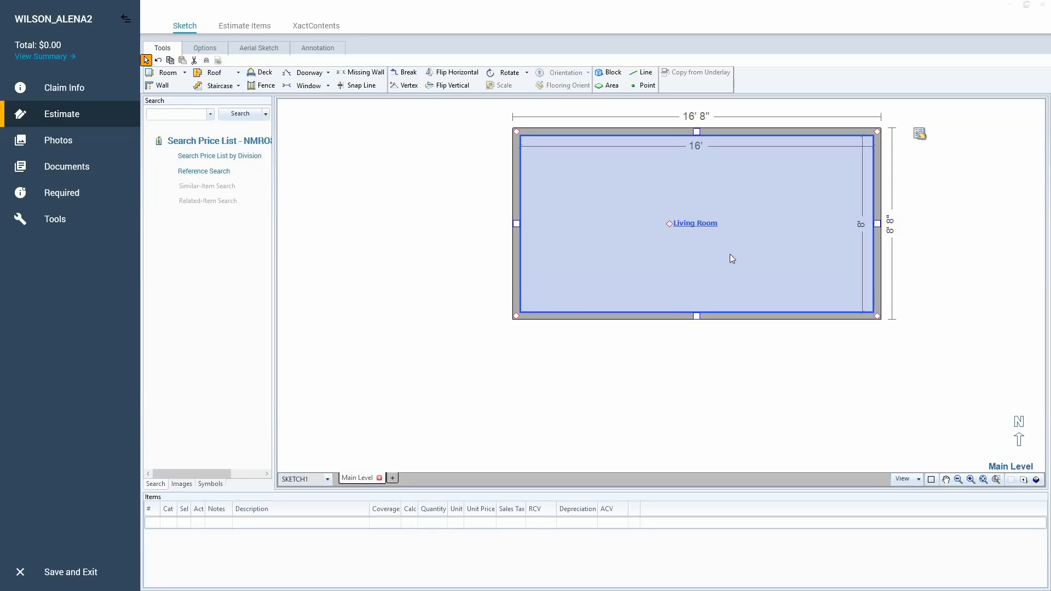
Examine which dimensions become editable when the Living Room's right, left and bottom walls are each selected.
{"action": "left_click", "coordinate": [877, 224]}
{"action": "left_click", "coordinate": [862, 235]}
{"action": "left_click", "coordinate": [877, 224]}
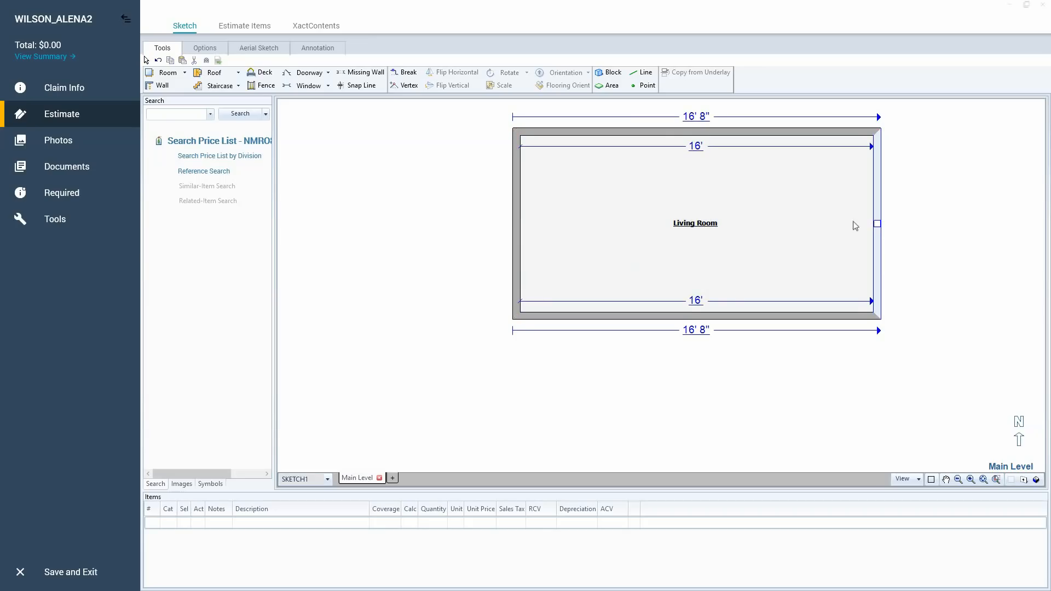
{"action": "left_click", "coordinate": [743, 202]}
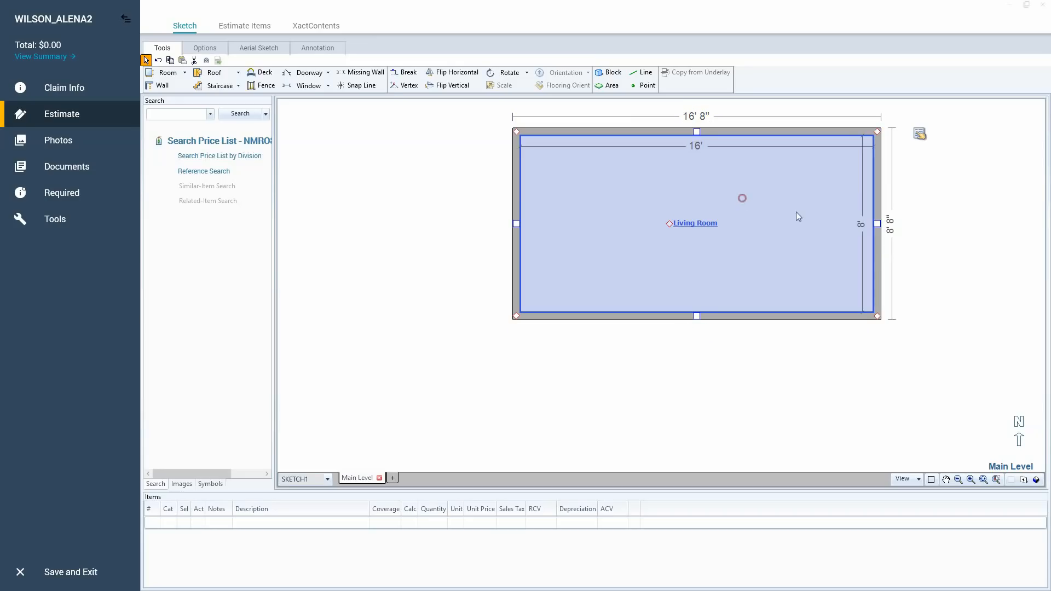
{"action": "left_click", "coordinate": [516, 224]}
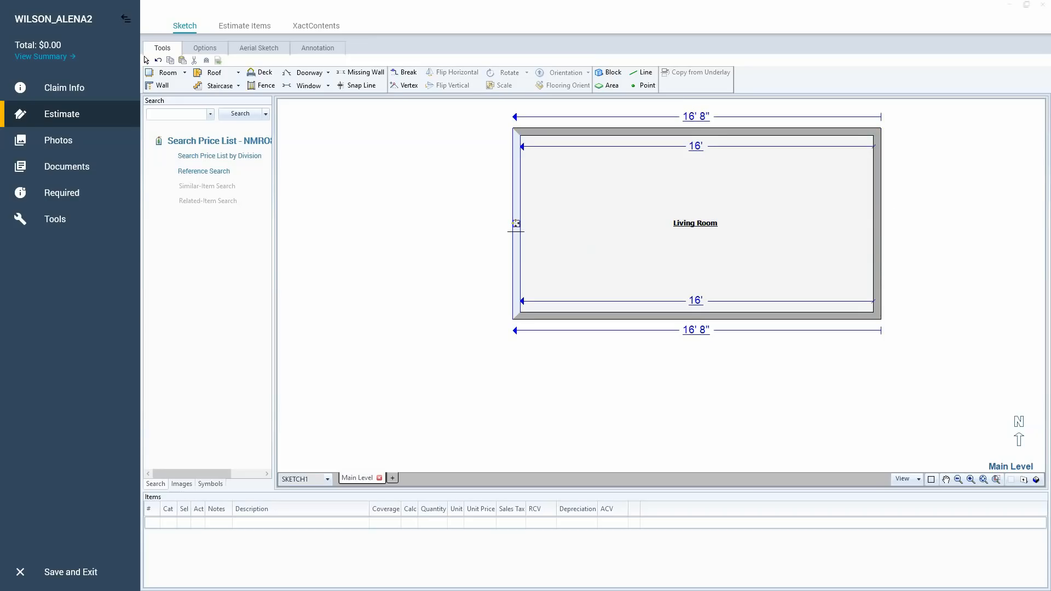
{"action": "left_click", "coordinate": [746, 201]}
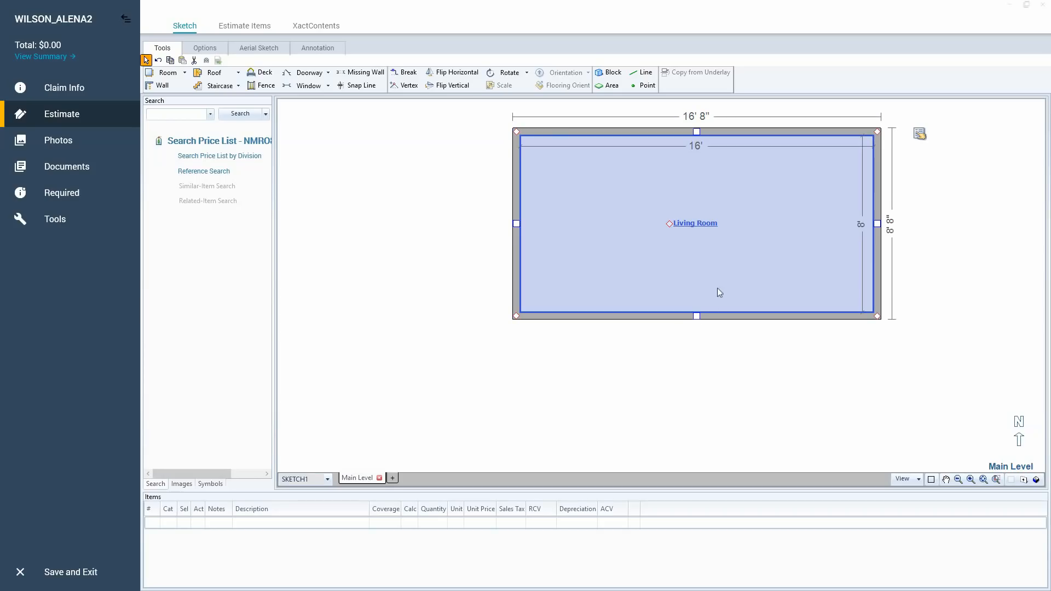
{"action": "left_click", "coordinate": [696, 314]}
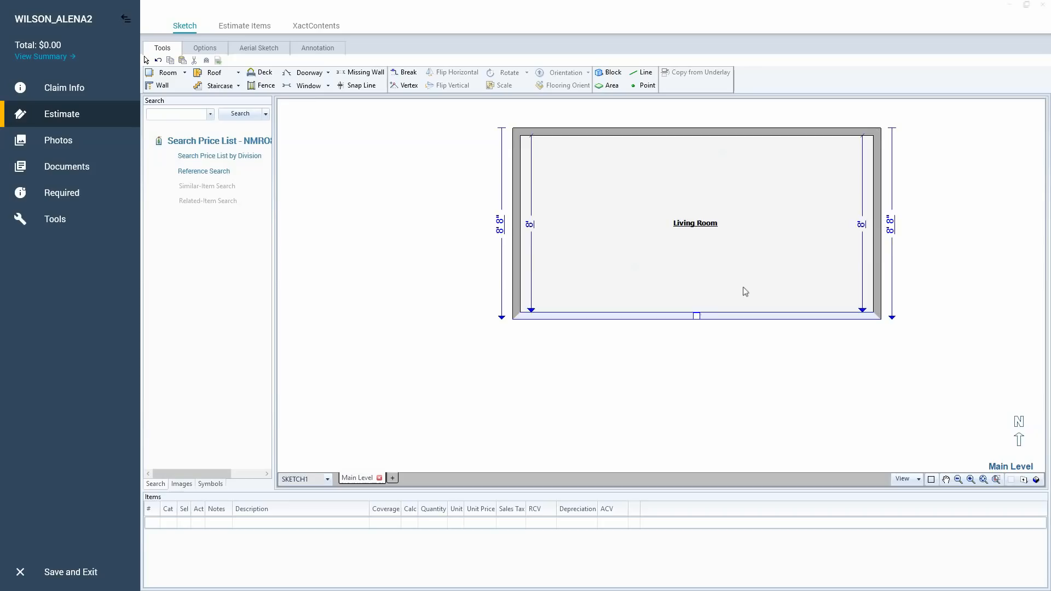
{"action": "left_click", "coordinate": [711, 269]}
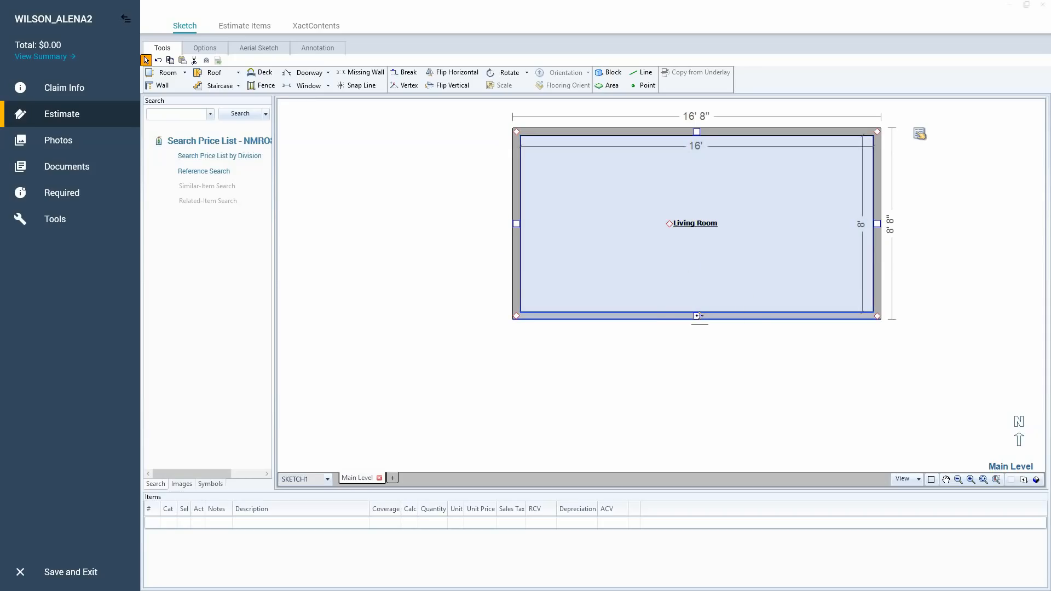
Set the Living Room's interior depth to 17' 3" by repositioning its bottom wall, and reselect the room.
{"action": "left_click", "coordinate": [697, 316]}
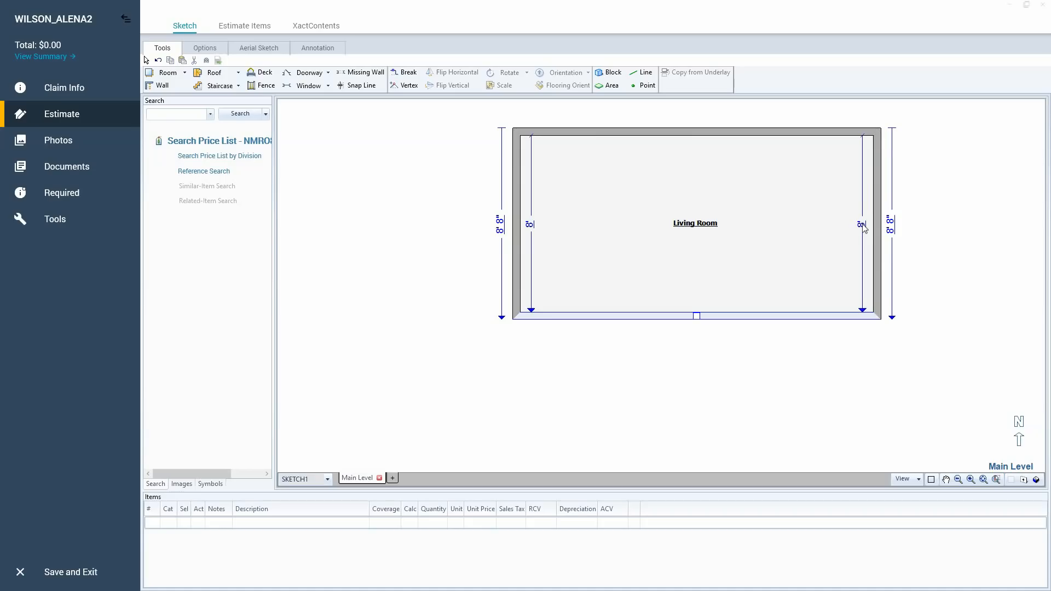
{"action": "left_click", "coordinate": [863, 225]}
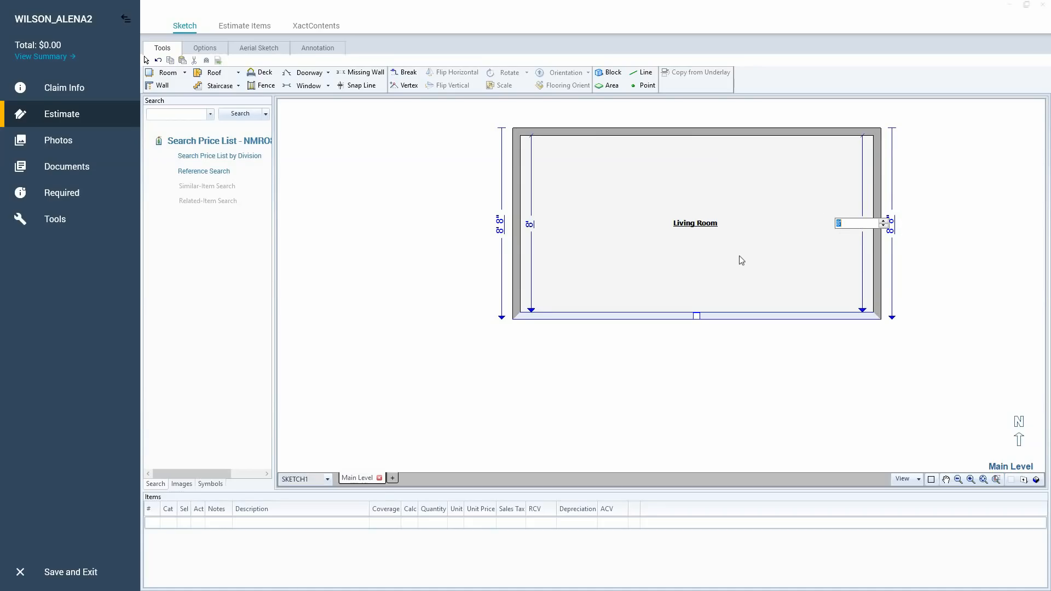
{"action": "type", "text": "17"}
{"action": "type", "text": "'3"}
{"action": "key", "text": "Return"}
{"action": "left_click", "coordinate": [726, 250]}
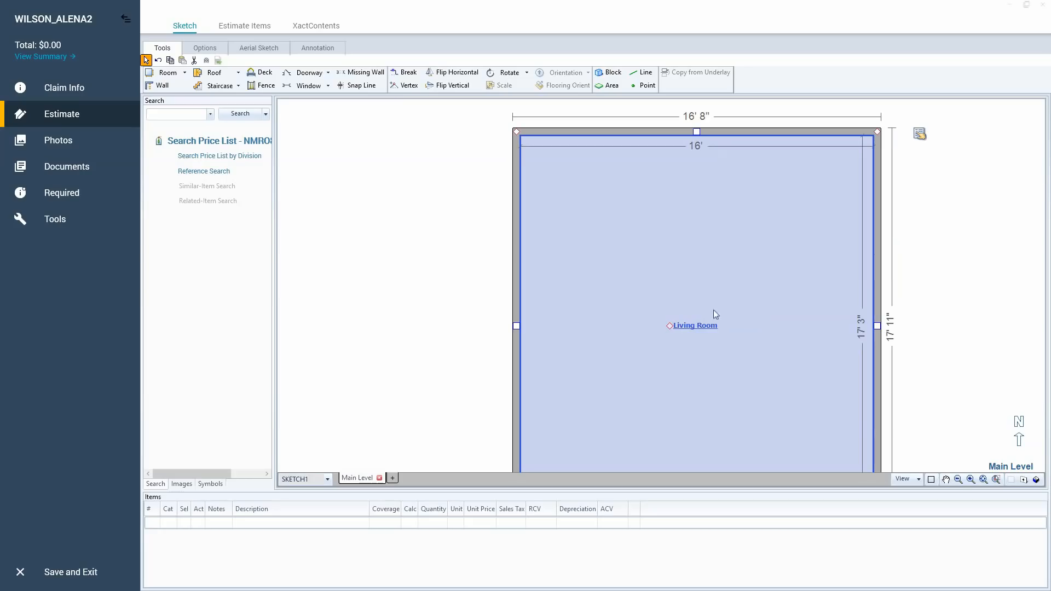
Set the Living Room's interior width to 11' 6" by repositioning its left wall, and reselect the room to check its dimensions.
{"action": "scroll", "coordinate": [711, 387], "scroll_direction": "down", "scroll_amount": 1}
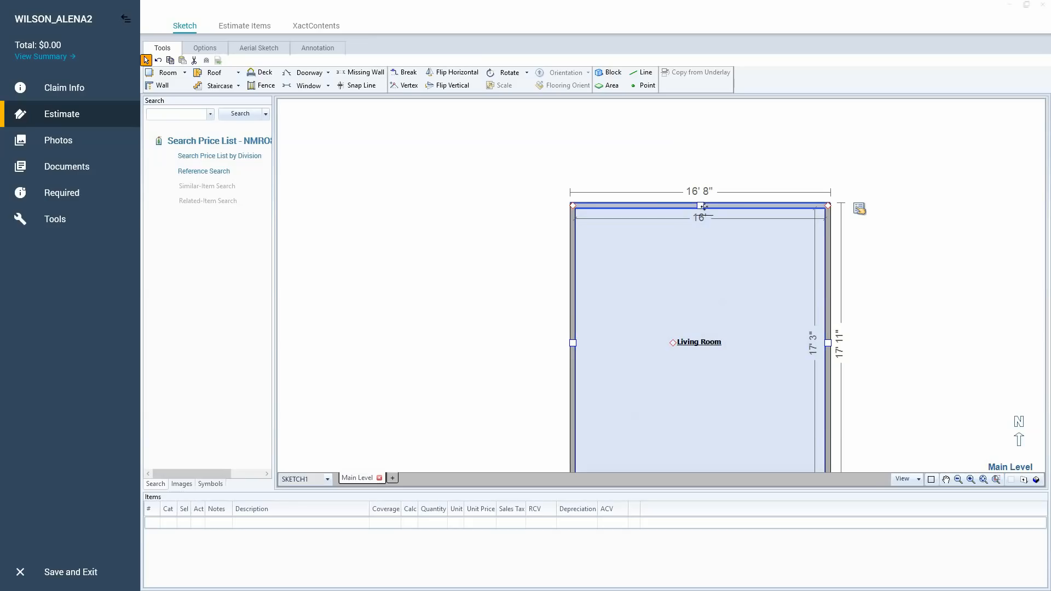
{"action": "key", "text": "ctrl"}
{"action": "key", "text": "ctrl"}
{"action": "key", "text": "ctrl"}
{"action": "key", "text": "ctrl"}
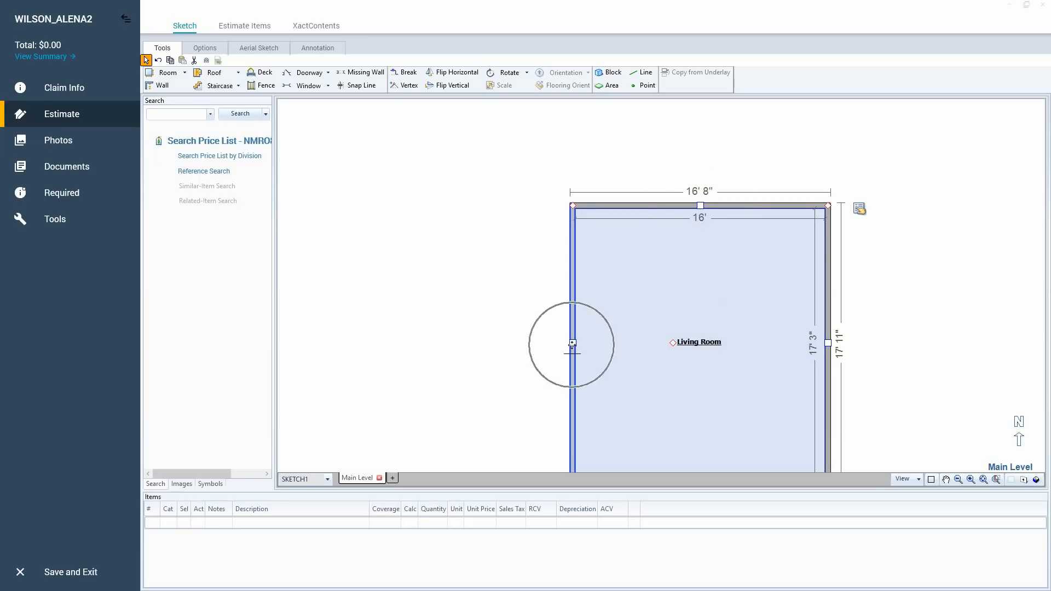
{"action": "left_click", "coordinate": [572, 344]}
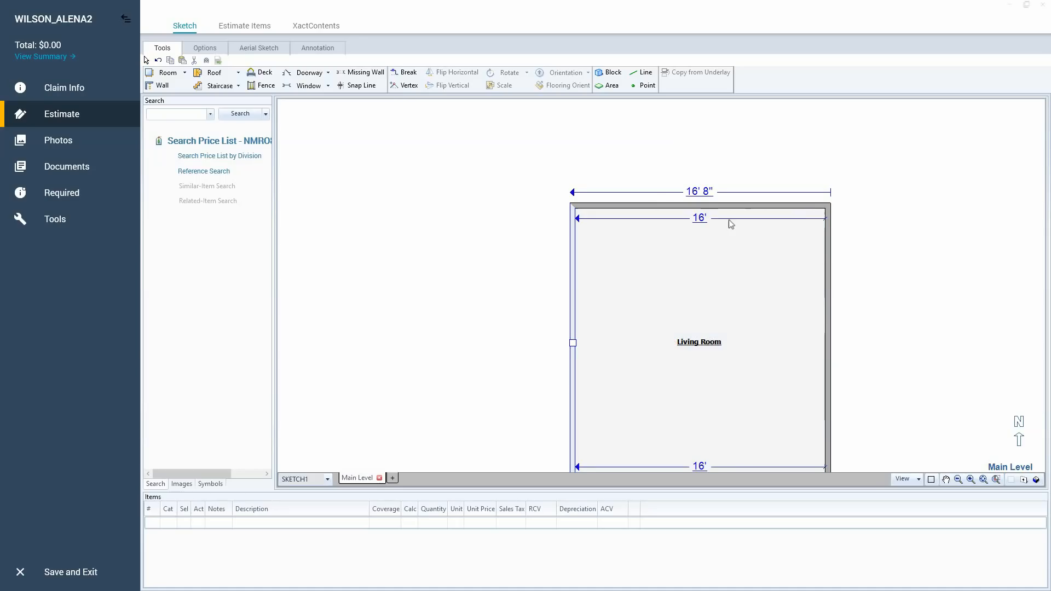
{"action": "left_click", "coordinate": [700, 219]}
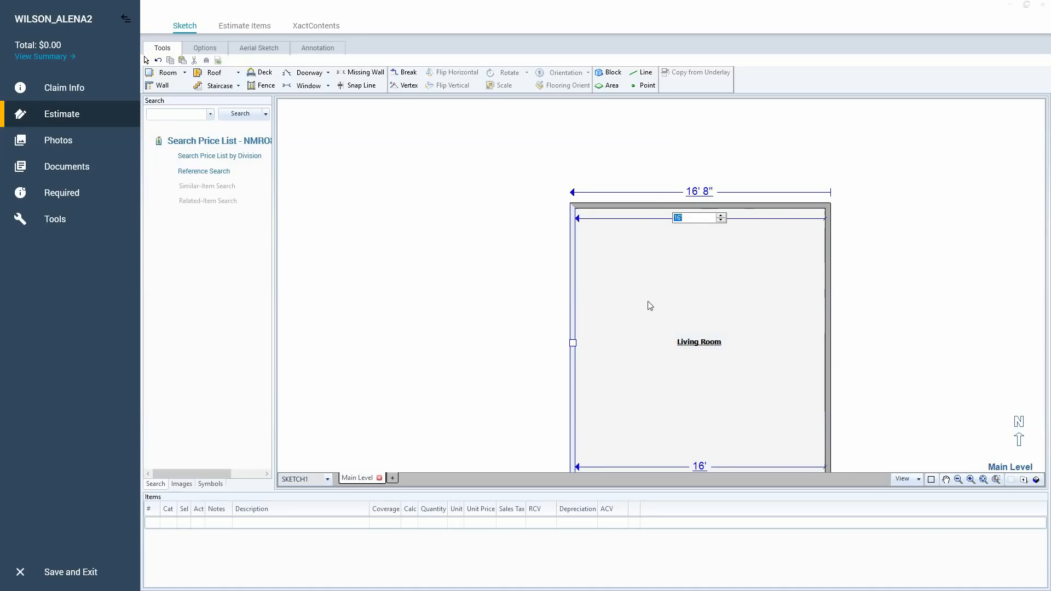
{"action": "type", "text": "11'6"}
{"action": "key", "text": "Return"}
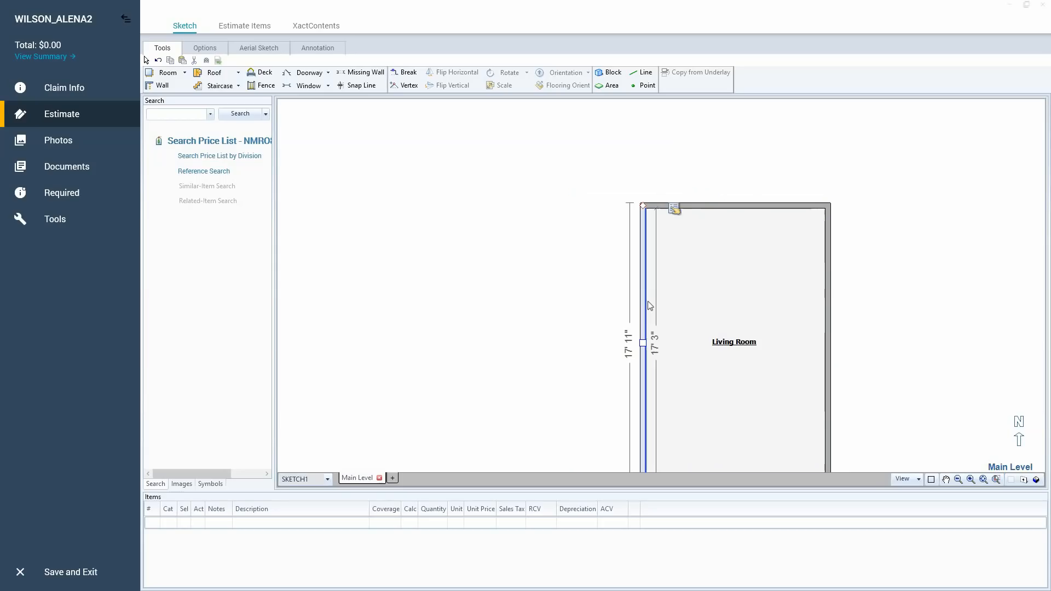
{"action": "left_click", "coordinate": [520, 309]}
{"action": "left_click", "coordinate": [762, 254]}
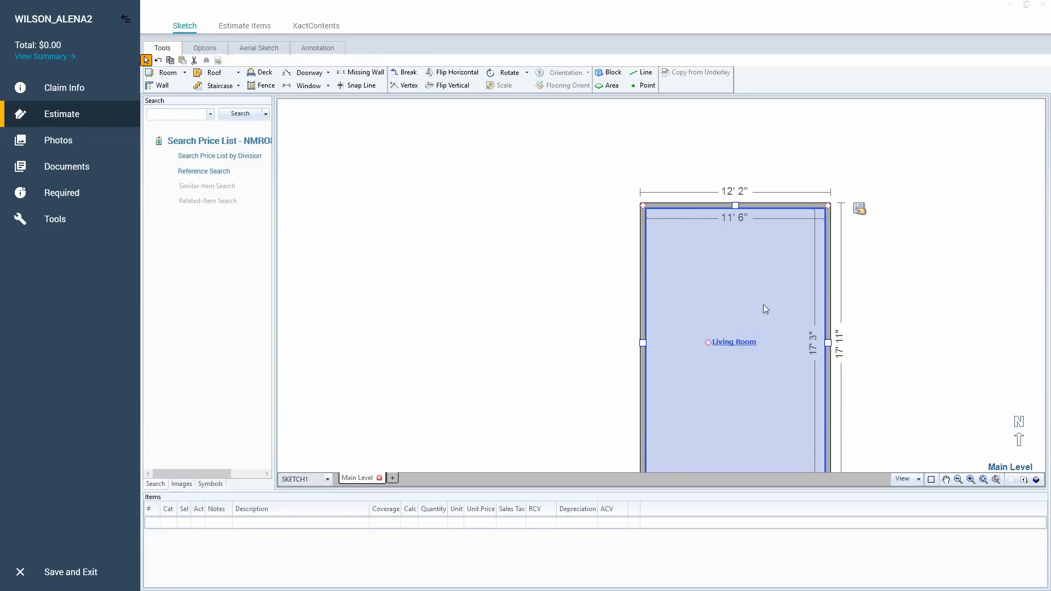
{"action": "left_click", "coordinate": [942, 232]}
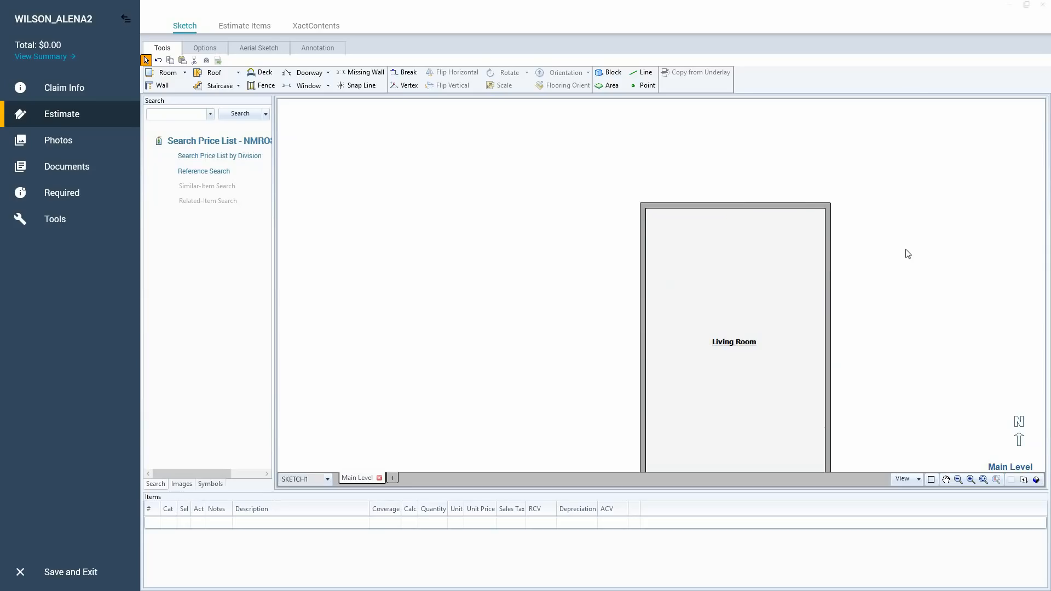
{"action": "left_click", "coordinate": [758, 270]}
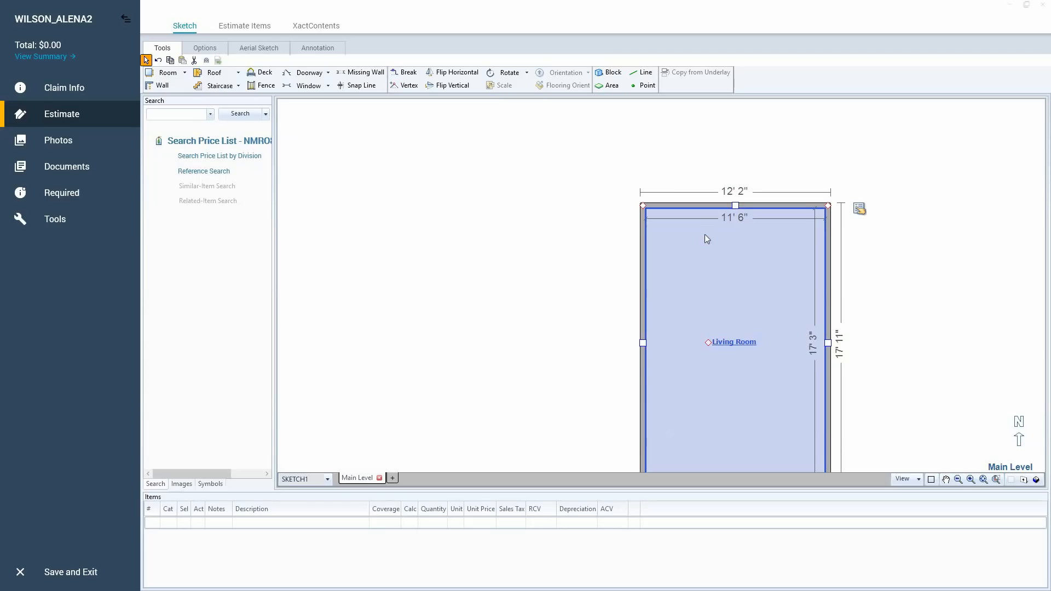
Place another 12' by 12' room in an empty area of the Main Level with the Room tool.
{"action": "scroll", "coordinate": [705, 234], "scroll_direction": "up", "scroll_amount": 3}
{"action": "scroll", "coordinate": [704, 232], "scroll_direction": "down", "scroll_amount": 4}
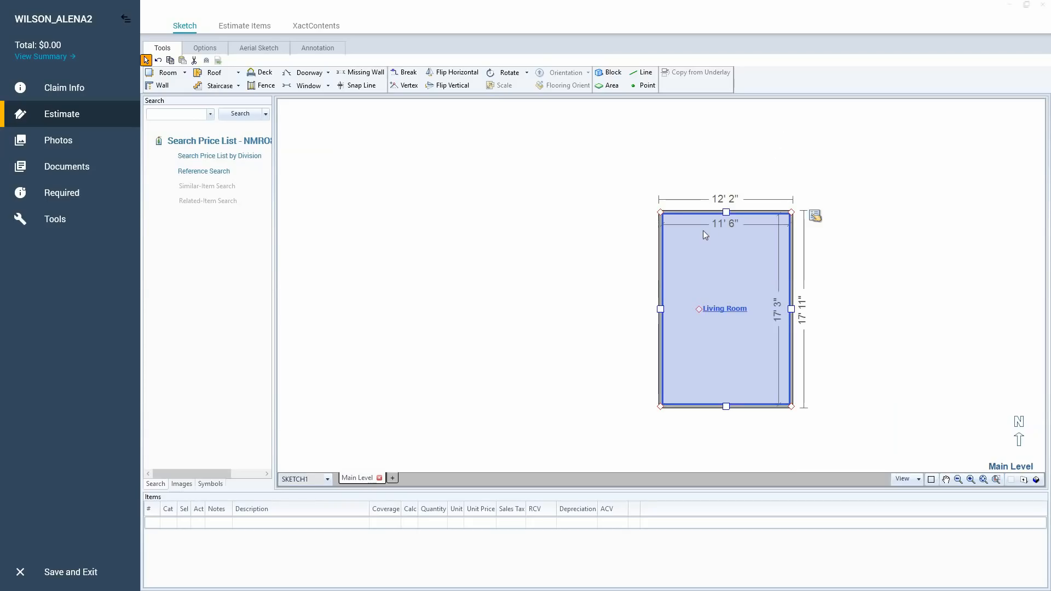
{"action": "scroll", "coordinate": [705, 234], "scroll_direction": "down", "scroll_amount": 3}
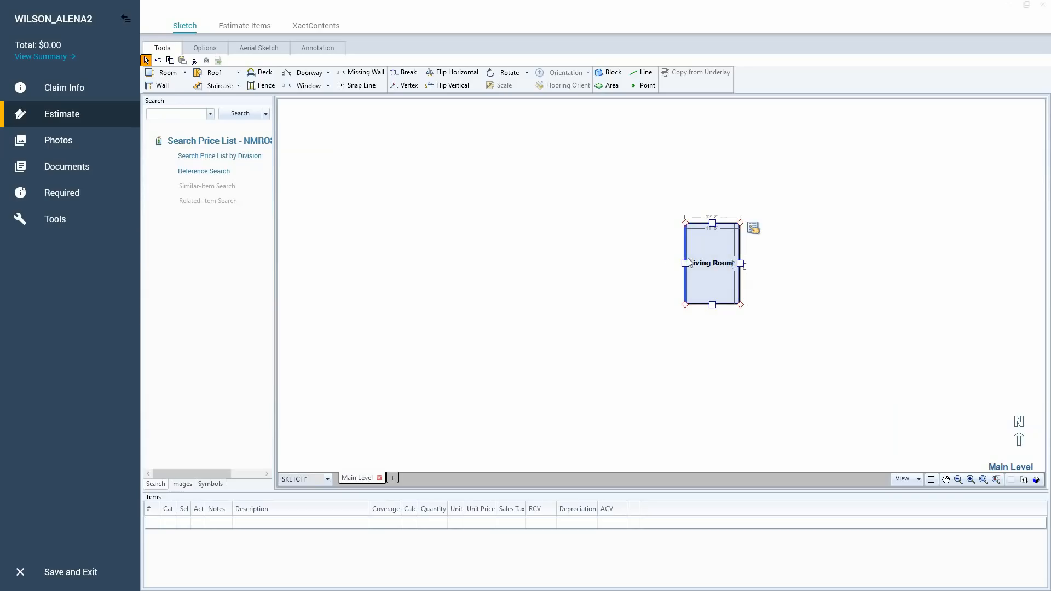
{"action": "key", "text": "r"}
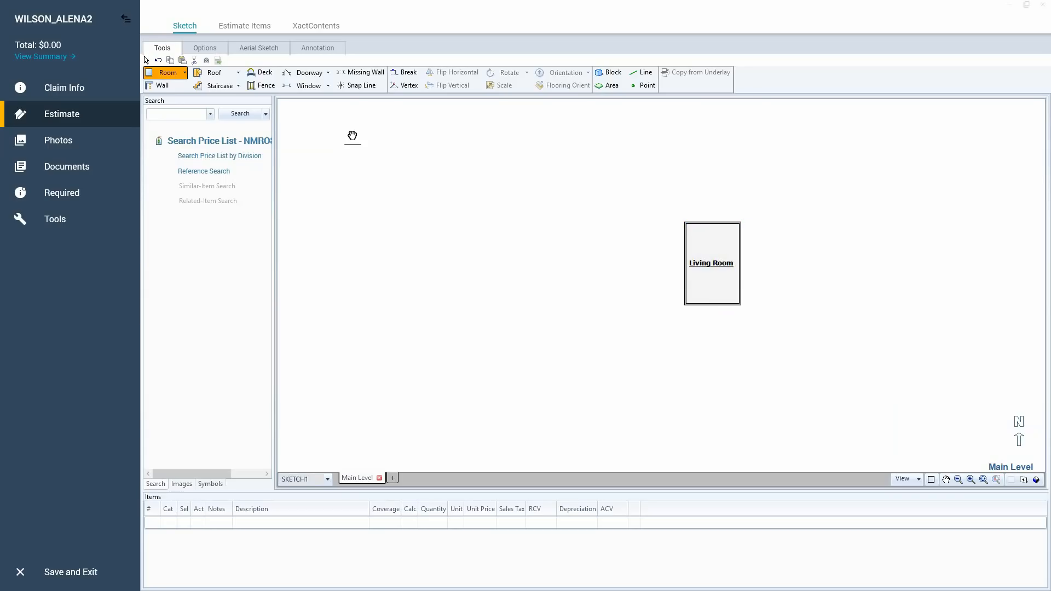
{"action": "left_click_drag", "start_coordinate": [352, 136], "coordinate": [523, 411]}
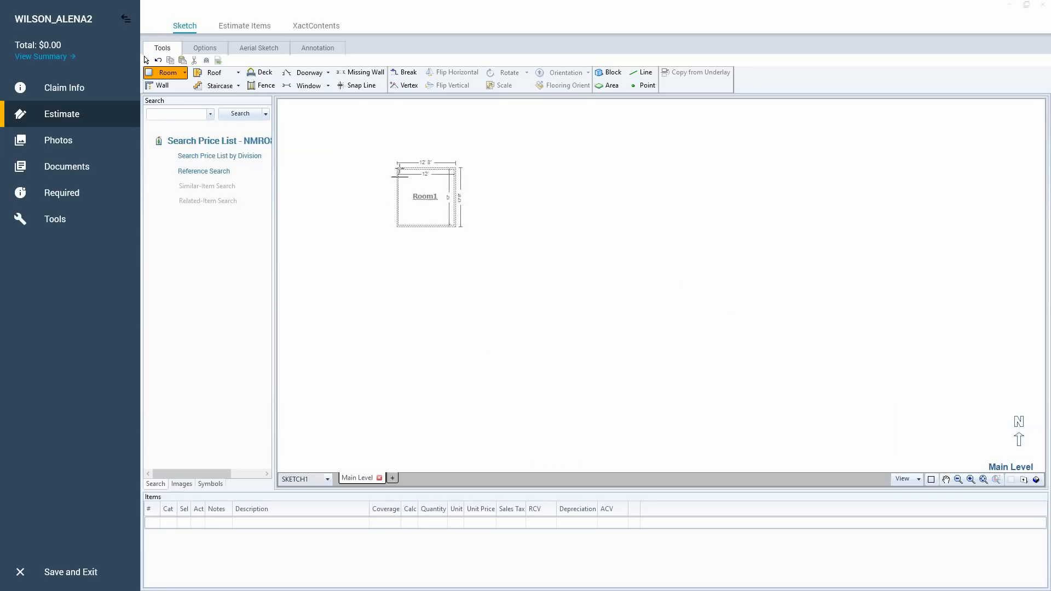
{"action": "left_click", "coordinate": [388, 159]}
{"action": "scroll", "coordinate": [419, 183], "scroll_direction": "up", "scroll_amount": 2}
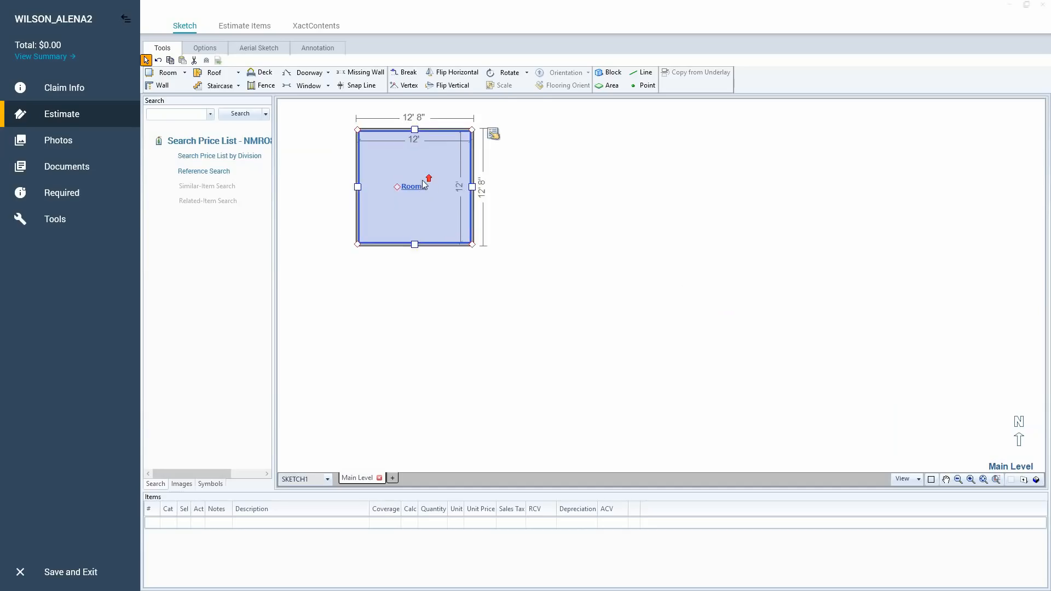
Show the full extents of the Main Level sketch and delete Room1, leaving the Living Room in place.
{"action": "scroll", "coordinate": [423, 183], "scroll_direction": "up", "scroll_amount": 2}
{"action": "left_click_drag", "start_coordinate": [433, 344], "coordinate": [550, 419]}
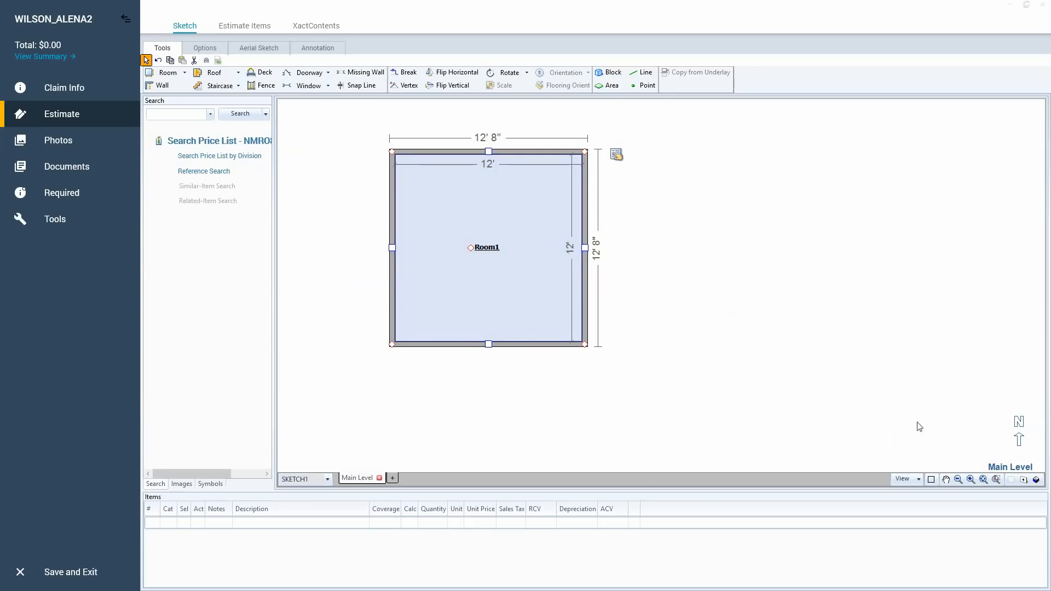
{"action": "left_click", "coordinate": [983, 480]}
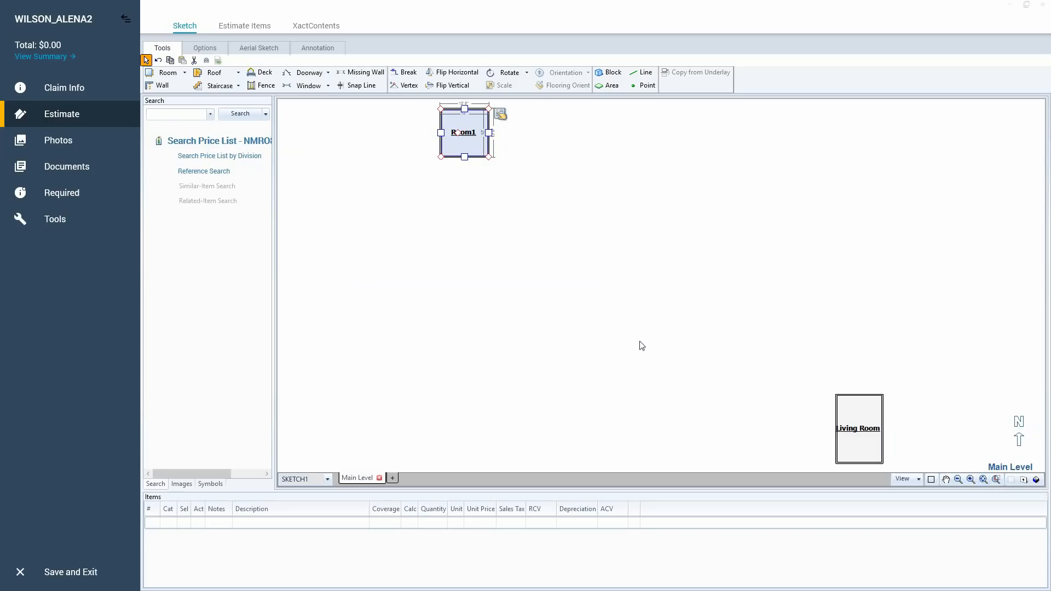
{"action": "left_click", "coordinate": [984, 480]}
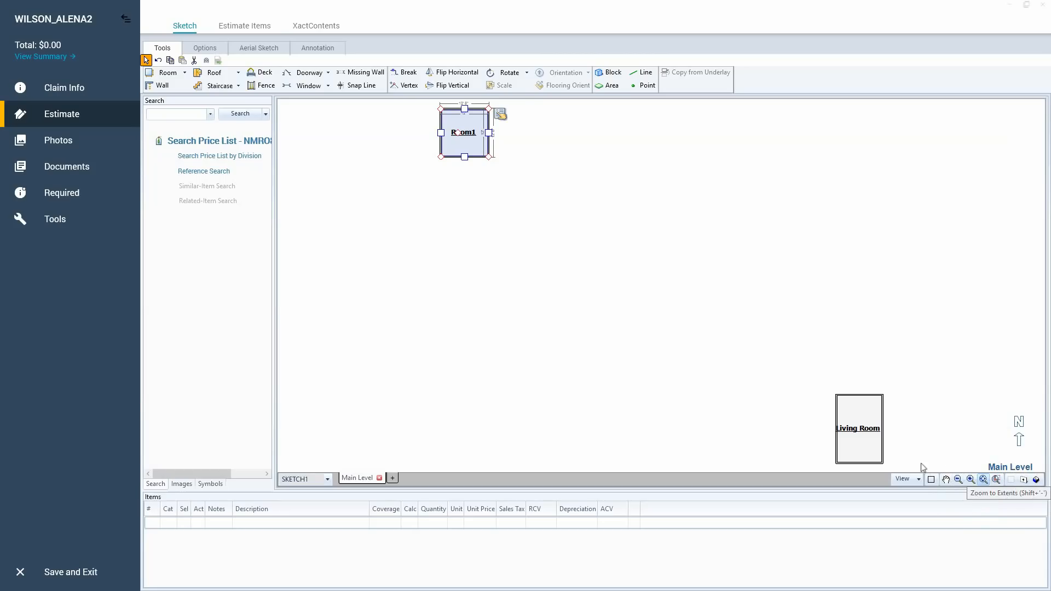
{"action": "left_click", "coordinate": [846, 438]}
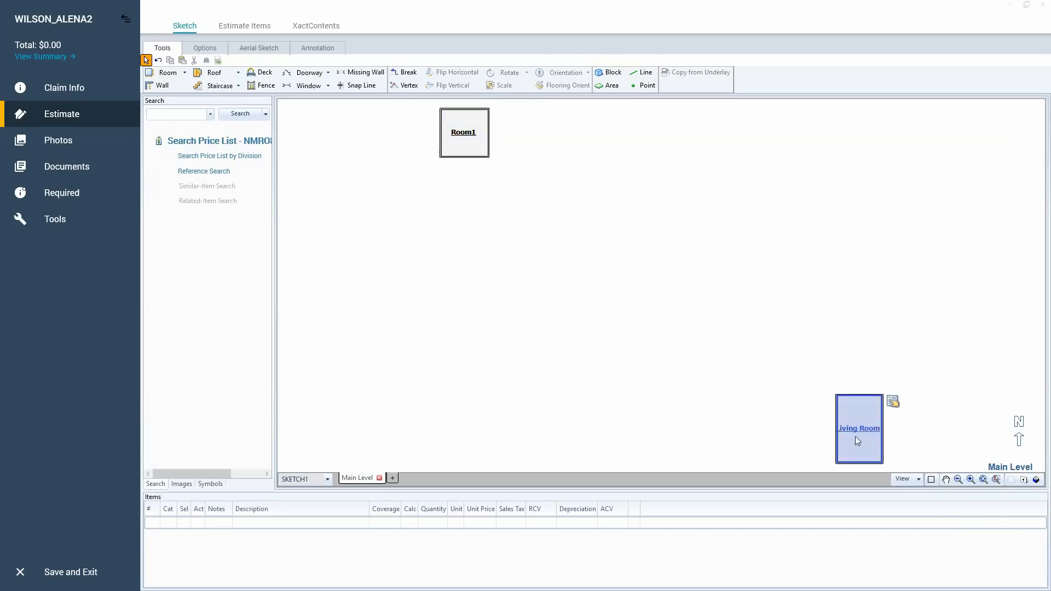
{"action": "left_click", "coordinate": [463, 145]}
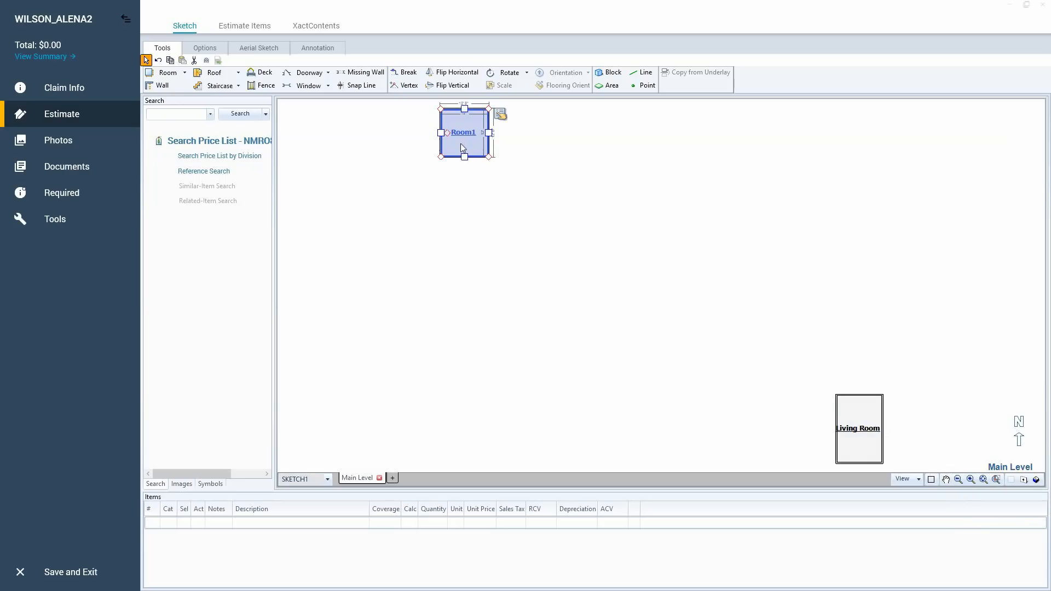
{"action": "right_click", "coordinate": [461, 140]}
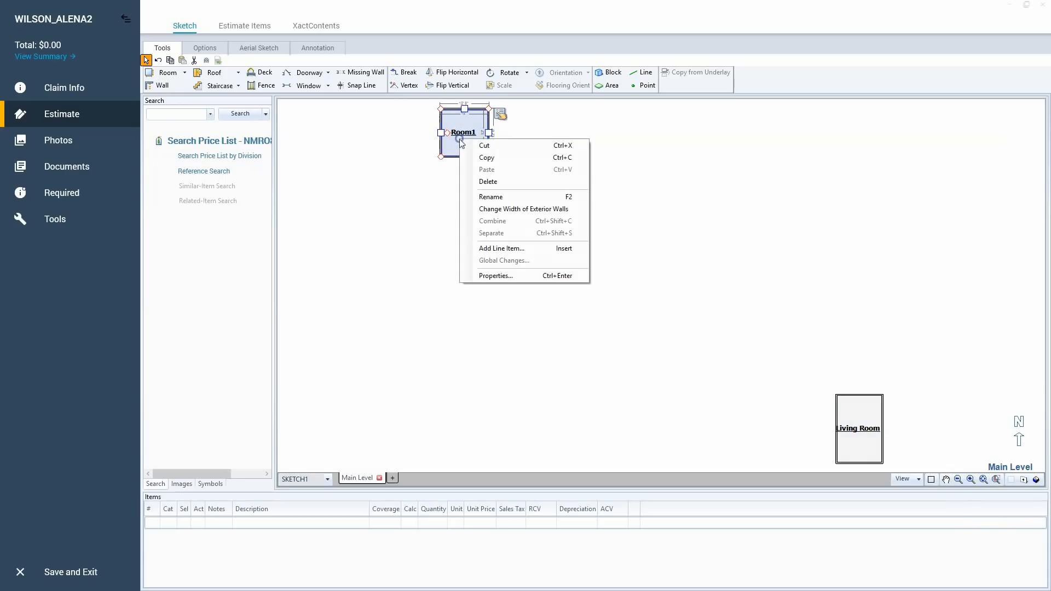
{"action": "left_click", "coordinate": [494, 183]}
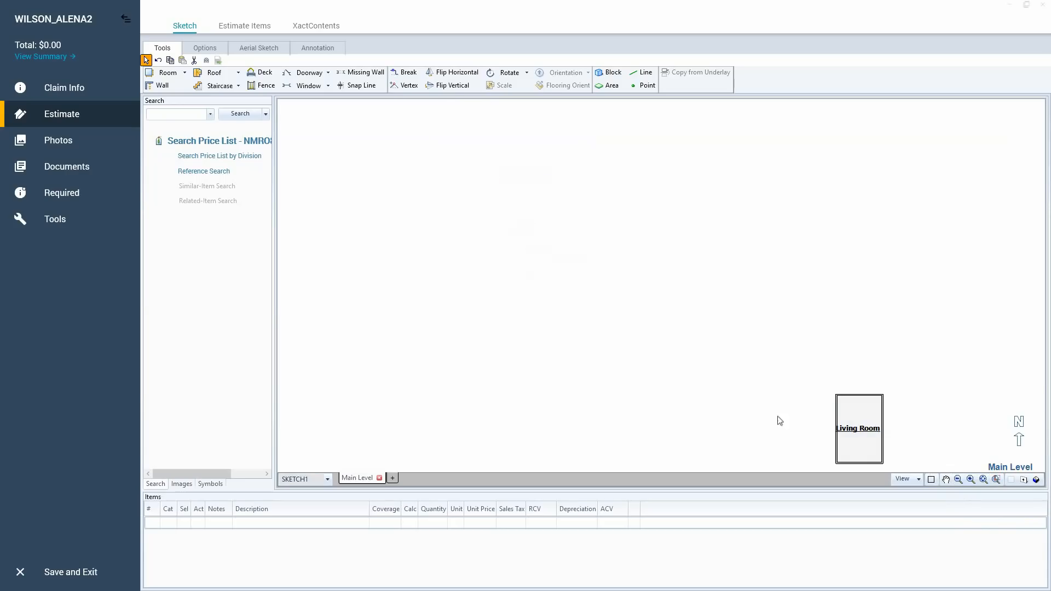
Zoom to the Living Room and rename it Room1 through its label.
{"action": "left_click", "coordinate": [864, 440]}
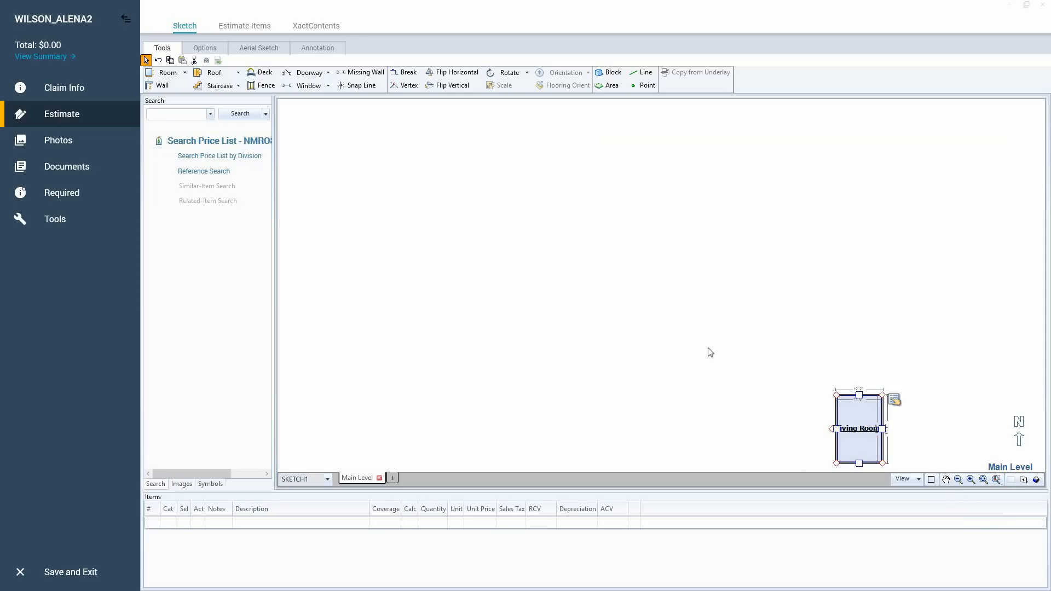
{"action": "key", "text": "Home"}
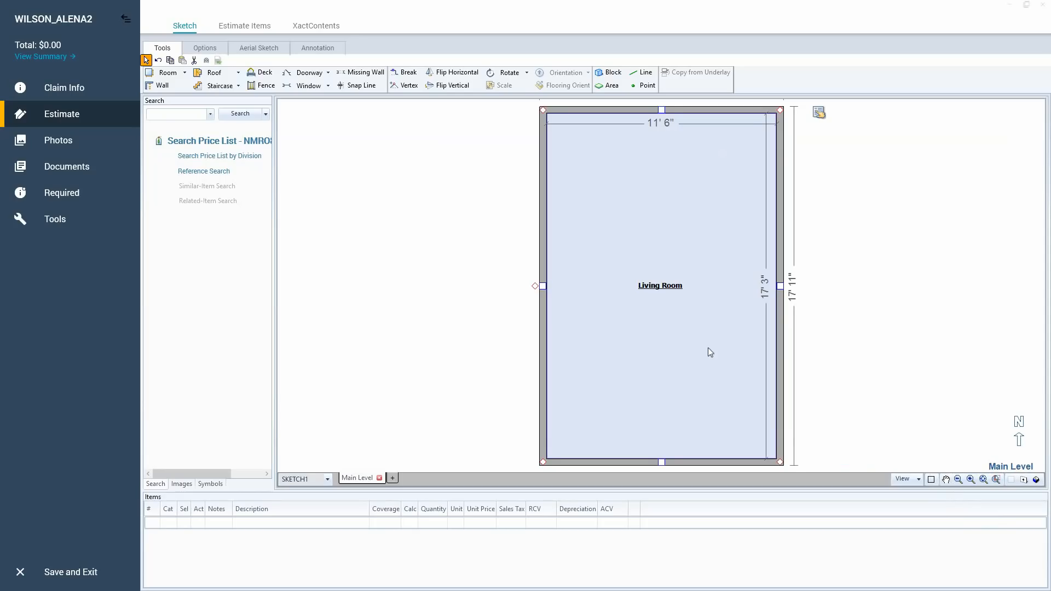
{"action": "left_click", "coordinate": [709, 349]}
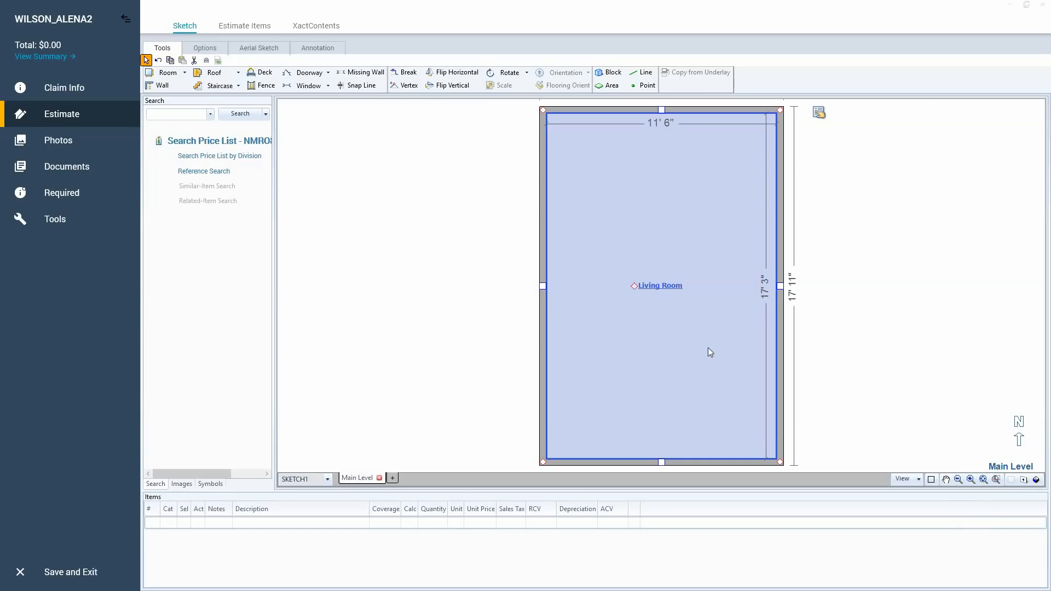
{"action": "left_click", "coordinate": [661, 286]}
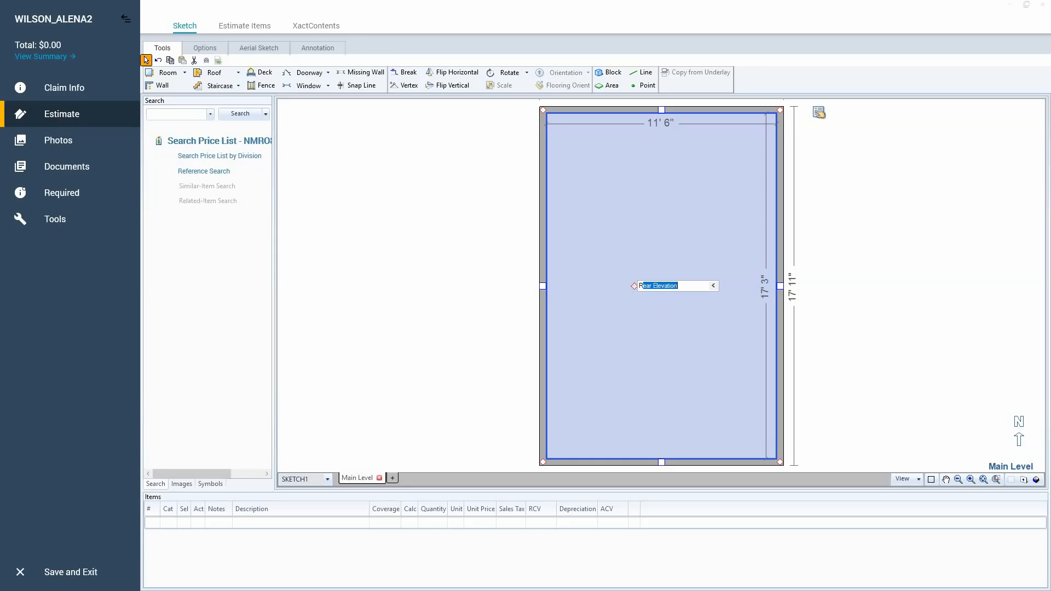
{"action": "type", "text": "Room1"}
{"action": "left_click", "coordinate": [676, 254]}
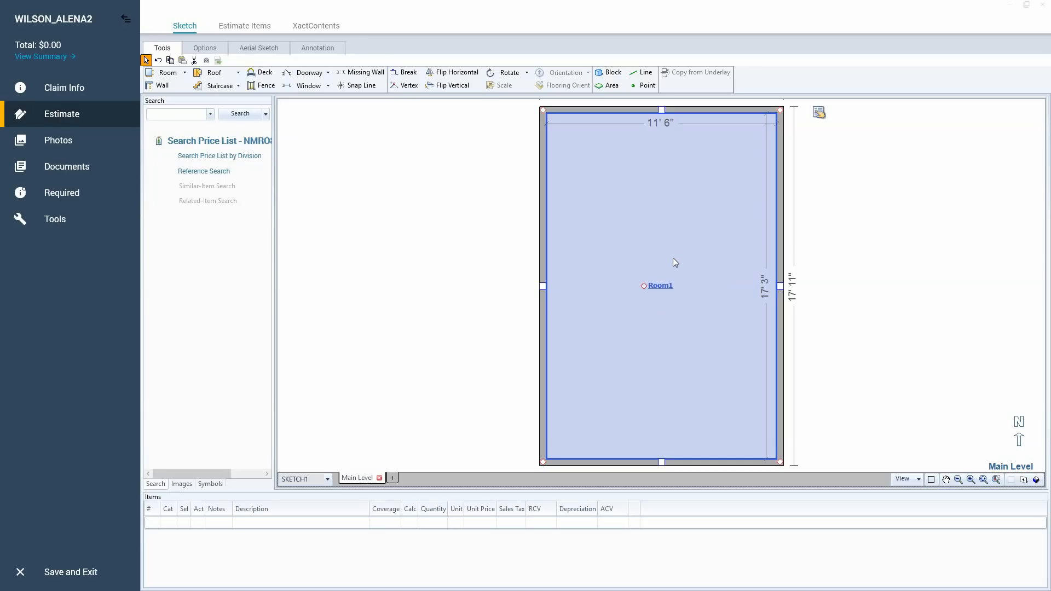
Rename Room1 as Living Room in its room properties.
{"action": "left_click", "coordinate": [819, 115]}
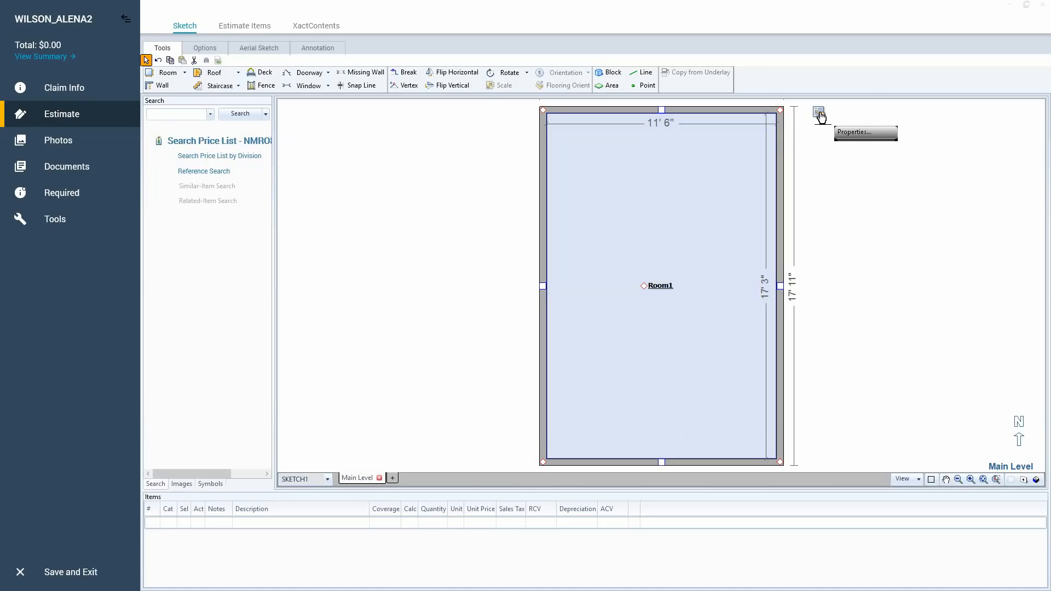
{"action": "left_click", "coordinate": [820, 115]}
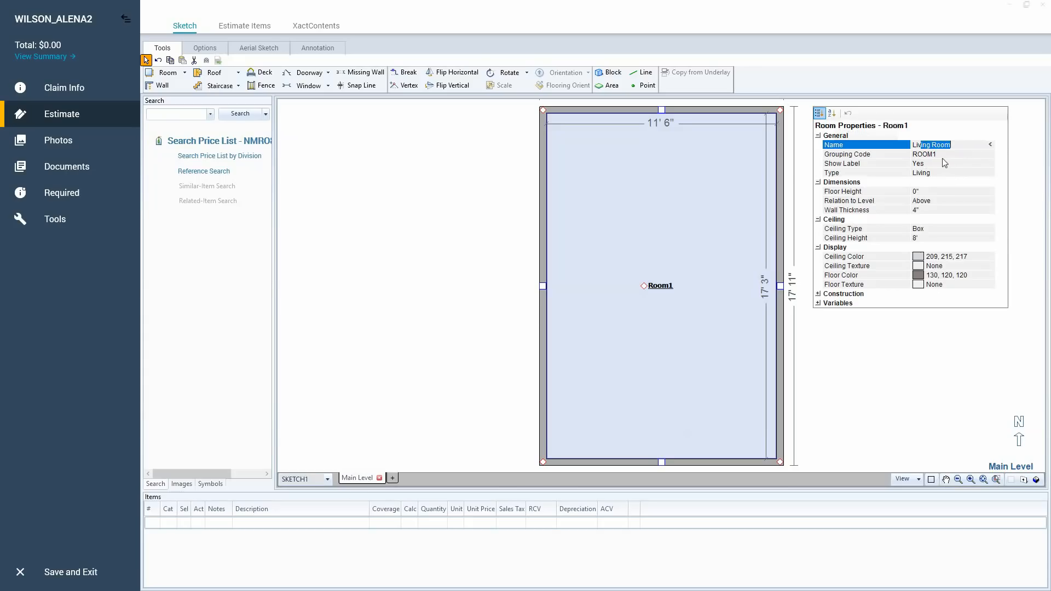
{"action": "key", "text": "Return"}
Try Bedroom and Man Cave as the room's name in its properties, restore Living Room, and close the properties.
{"action": "left_click", "coordinate": [934, 144]}
{"action": "type", "text": "Bed"}
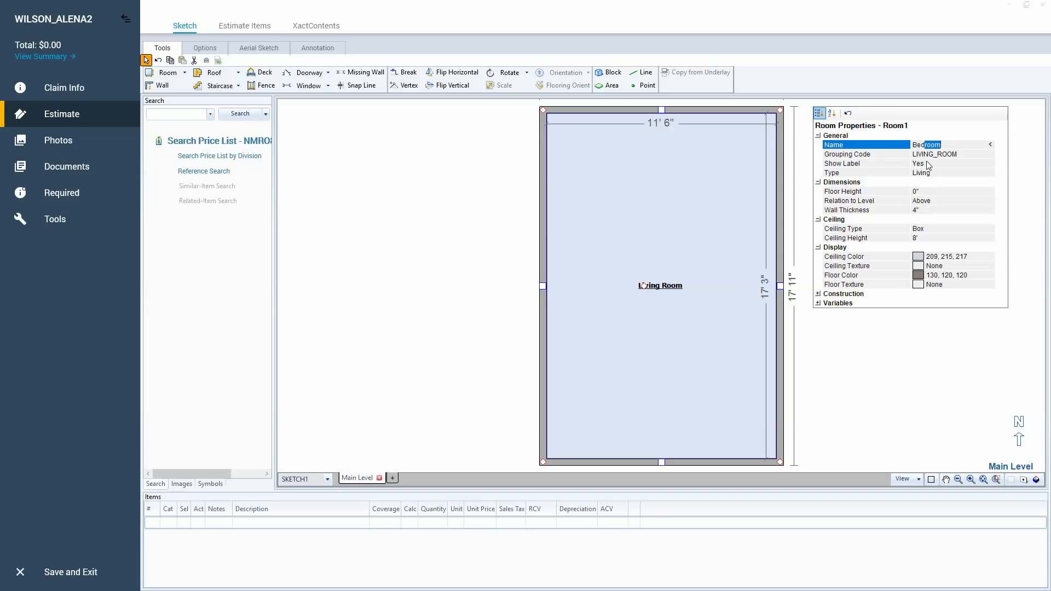
{"action": "key", "text": "BackSpace"}
{"action": "key", "text": "BackSpace"}
{"action": "key", "text": "BackSpace"}
{"action": "key", "text": "BackSpace"}
{"action": "type", "text": "Man Cave"}
{"action": "key", "text": "BackSpace"}
{"action": "key", "text": "BackSpace"}
{"action": "key", "text": "BackSpace"}
{"action": "key", "text": "BackSpace"}
{"action": "key", "text": "BackSpace"}
{"action": "key", "text": "BackSpace"}
{"action": "key", "text": "BackSpace"}
{"action": "key", "text": "BackSpace"}
{"action": "type", "text": "Li"}
{"action": "key", "text": "Return"}
{"action": "left_click", "coordinate": [664, 204]}
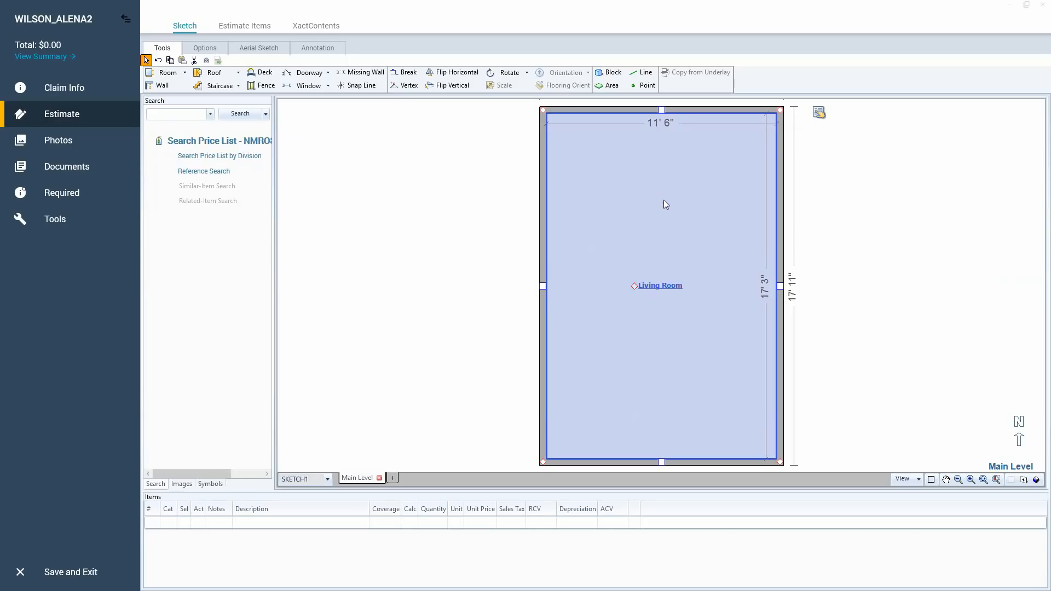
Rename the Living Room as Master Bedroom directly on its label.
{"action": "double_click", "coordinate": [652, 287]}
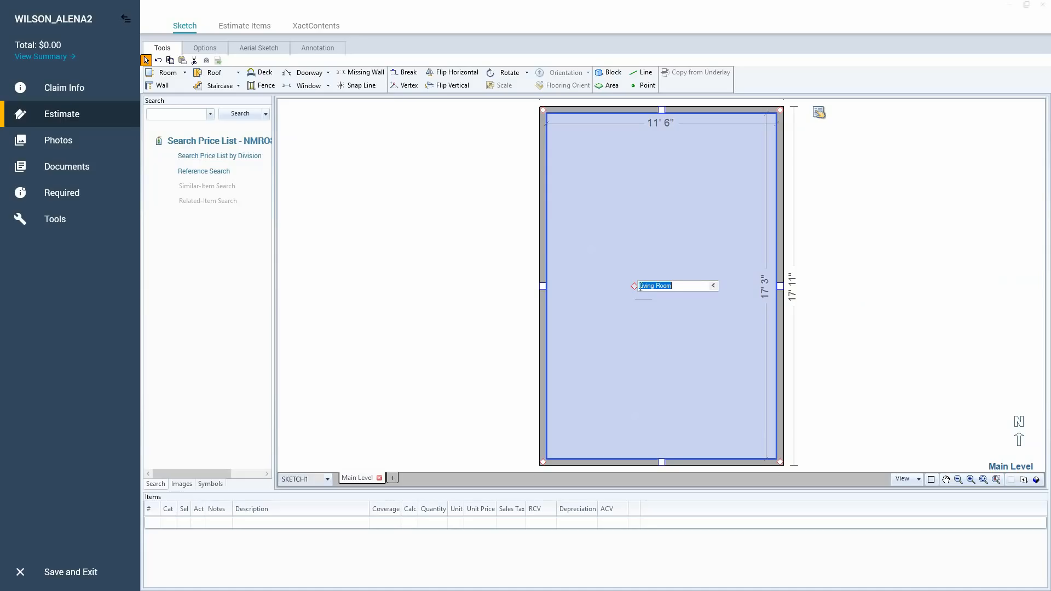
{"action": "type", "text": "Master Bedroom"}
{"action": "key", "text": "Return"}
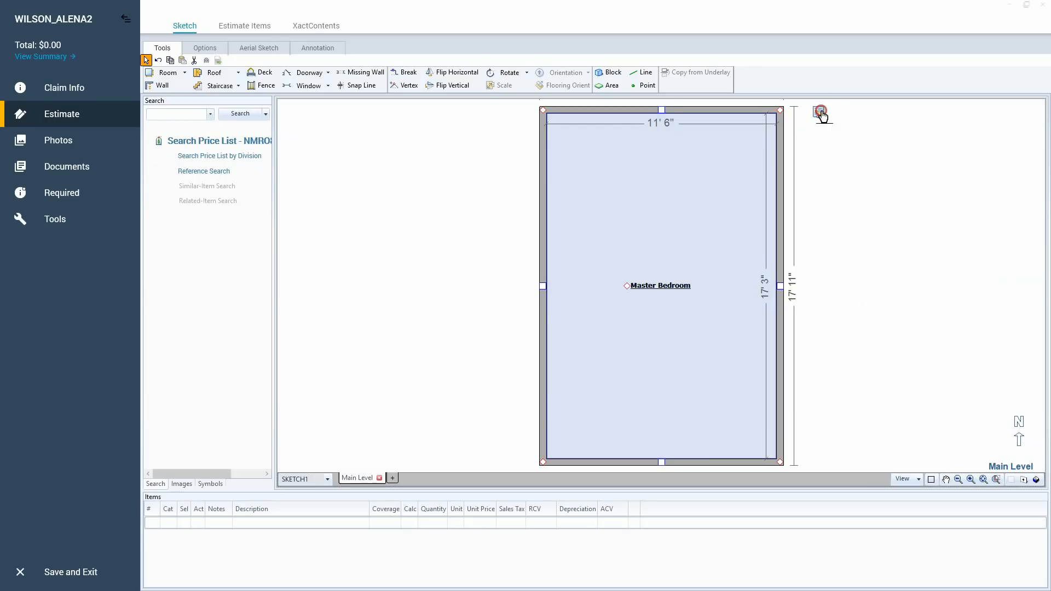
Review the Master Bedroom's room properties and return to the sketch without changing its name.
{"action": "left_click", "coordinate": [820, 113]}
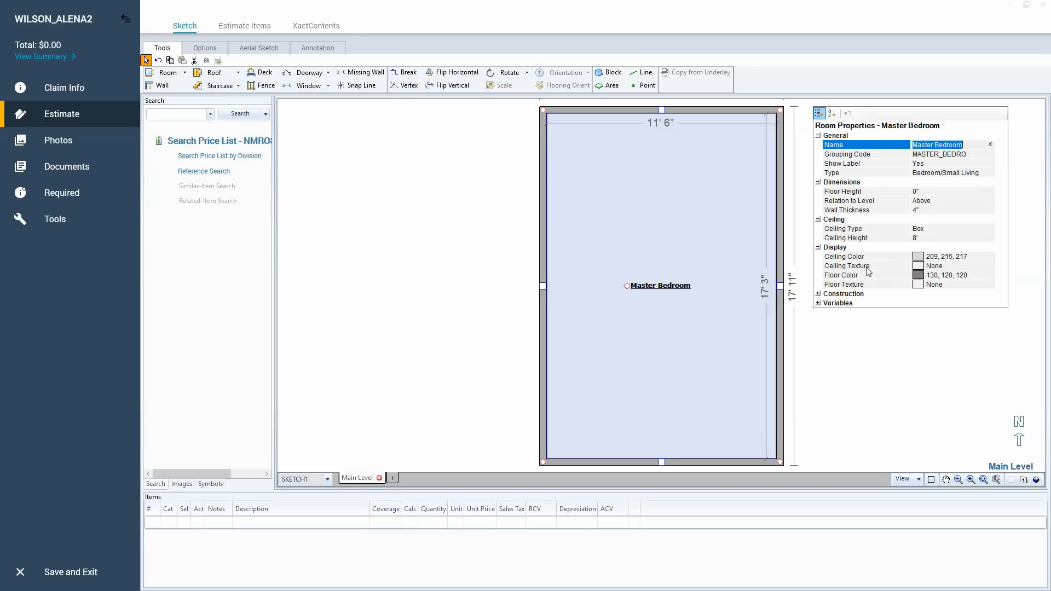
{"action": "left_click", "coordinate": [661, 293]}
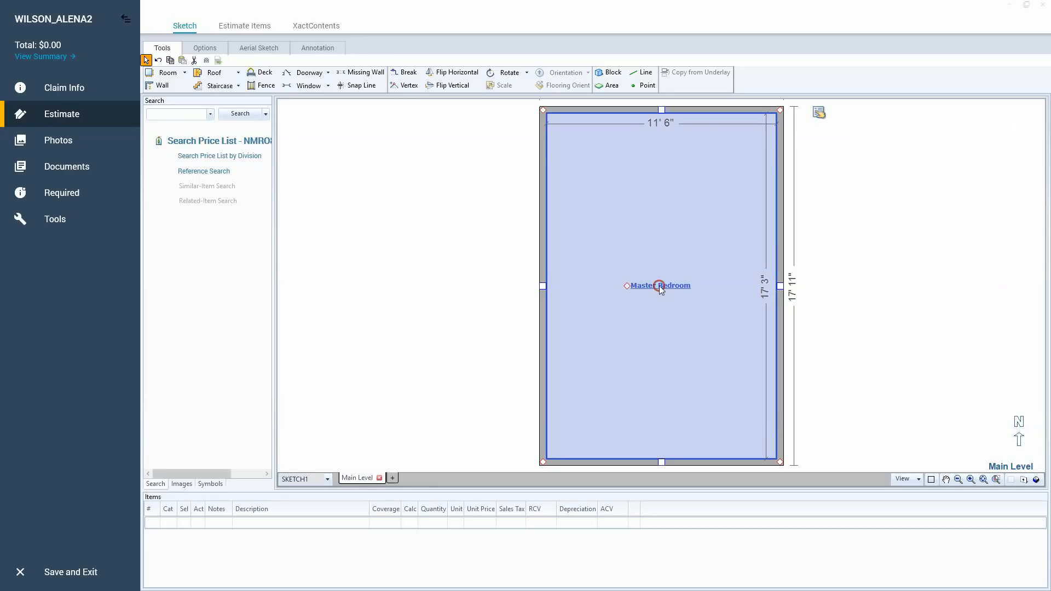
{"action": "left_click", "coordinate": [660, 286]}
{"action": "left_click", "coordinate": [655, 239]}
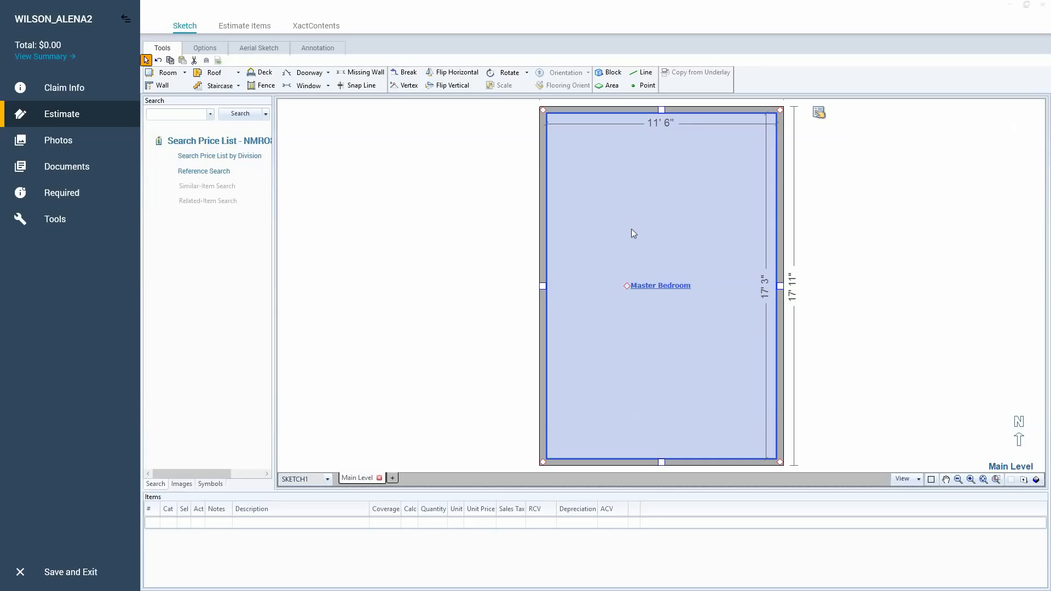
{"action": "key", "text": "Escape"}
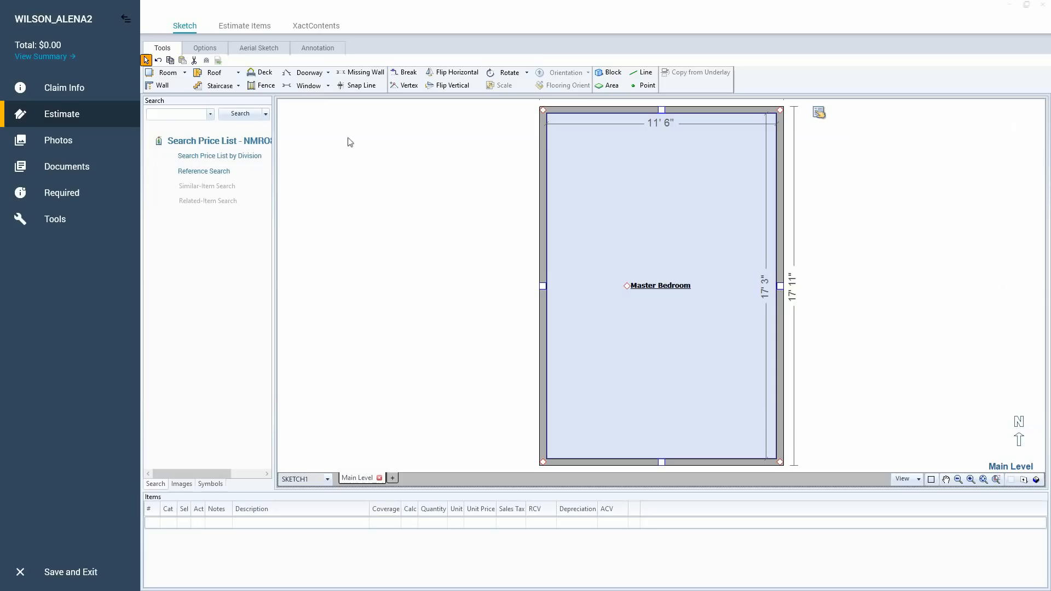
Place a 2' 6" door on the Master Bedroom's left wall, about 2' 8" below its upper inside corner, with the Doorway tool.
{"action": "left_click", "coordinate": [305, 91]}
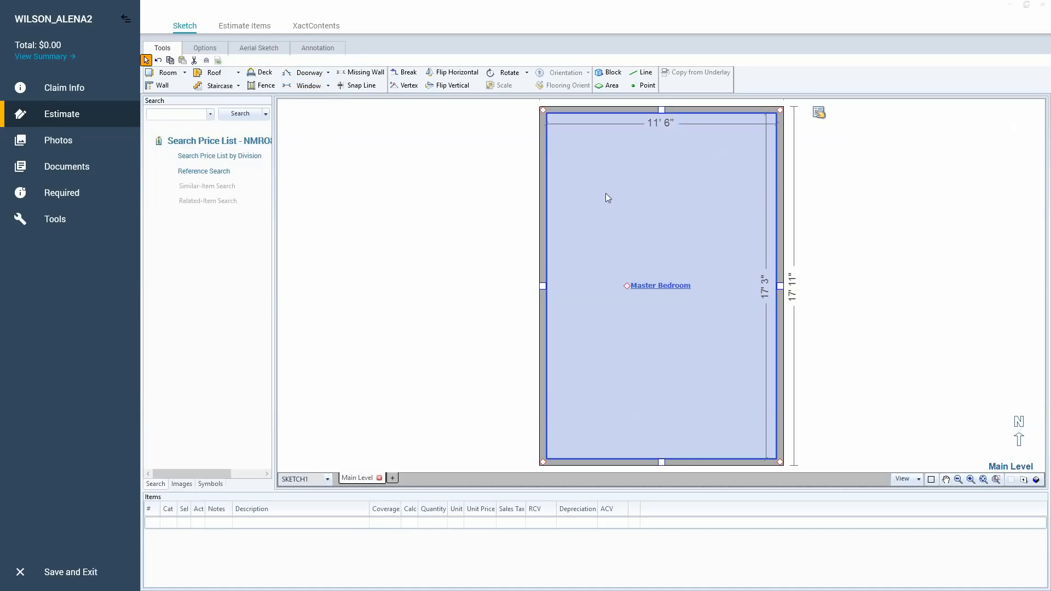
{"action": "key", "text": "d"}
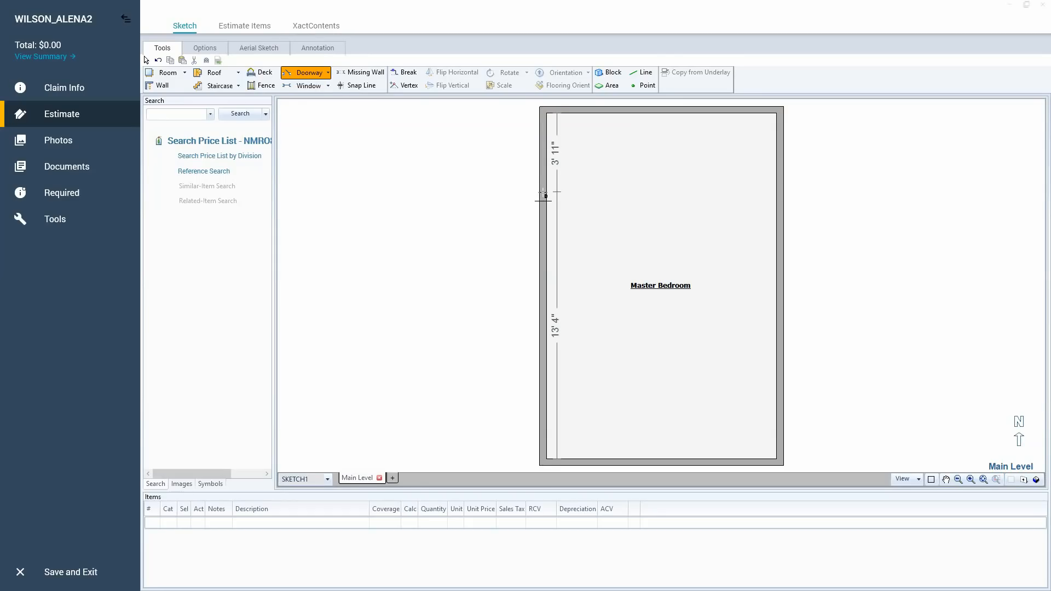
{"action": "left_click", "coordinate": [543, 196]}
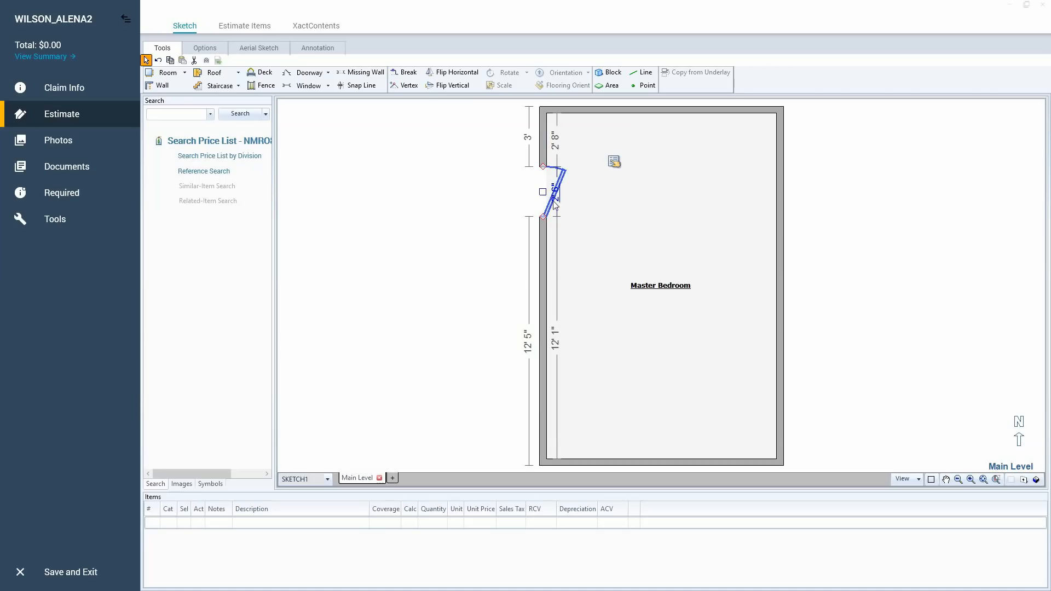
{"action": "scroll", "coordinate": [563, 200], "scroll_direction": "down", "scroll_amount": 2}
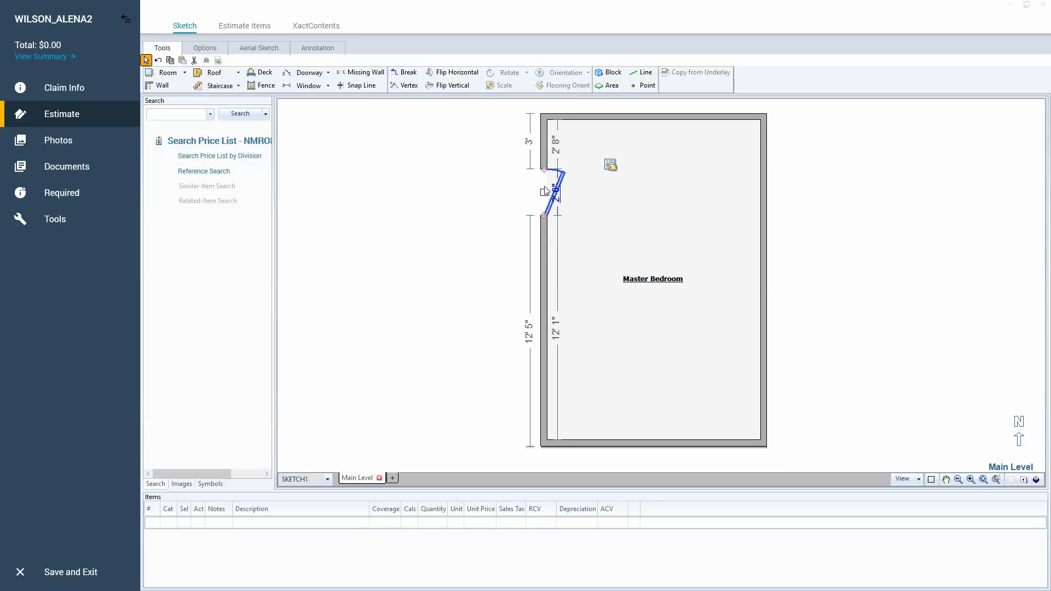
{"action": "left_click", "coordinate": [598, 198]}
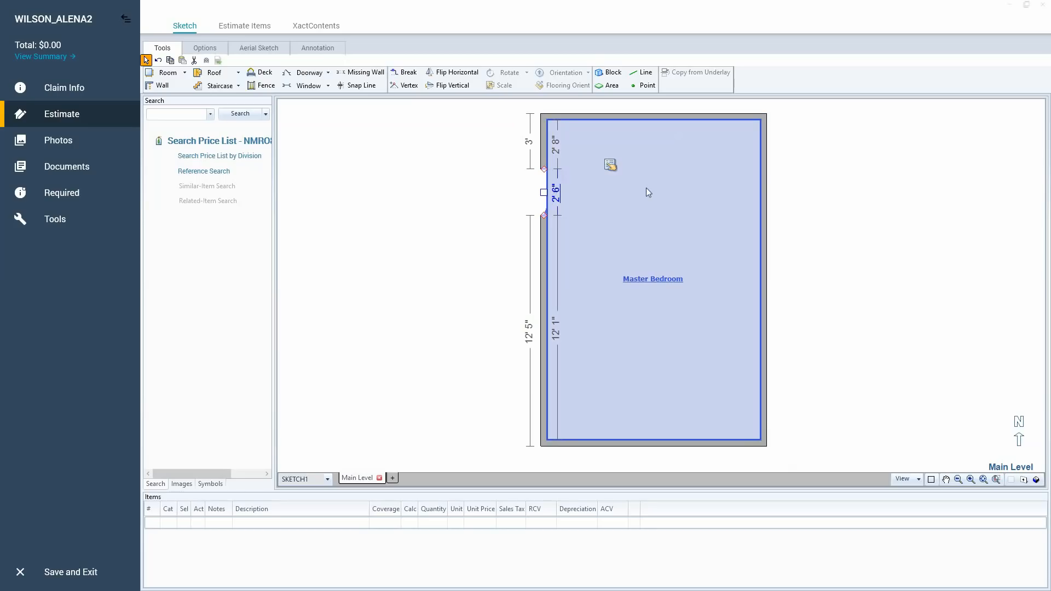
{"action": "left_click", "coordinate": [373, 205]}
Examine the new door's width, height, style settings and available door types in its wall opening properties.
{"action": "left_click", "coordinate": [555, 192]}
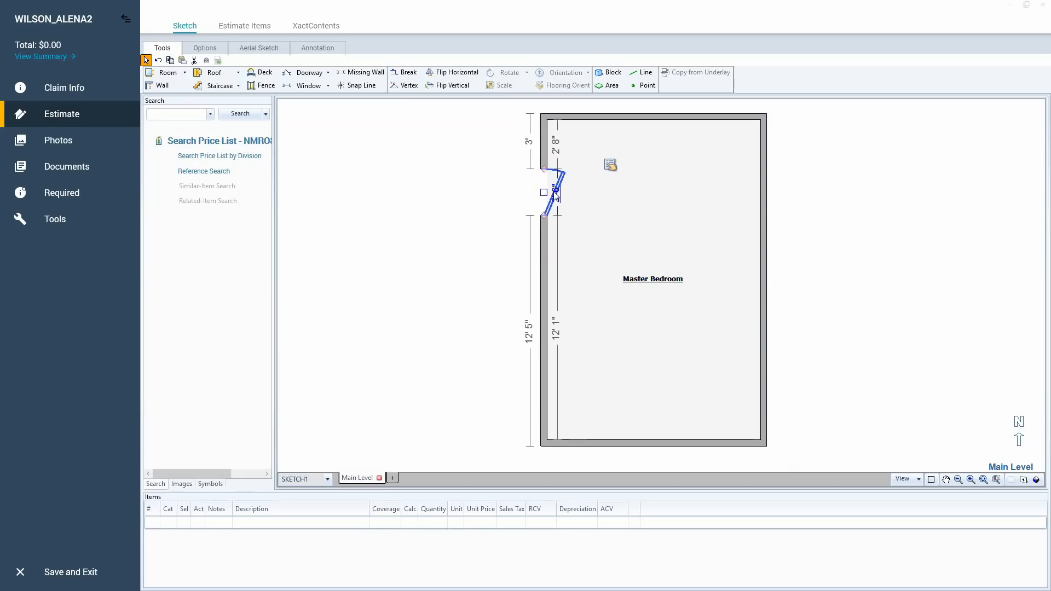
{"action": "left_click", "coordinate": [611, 168]}
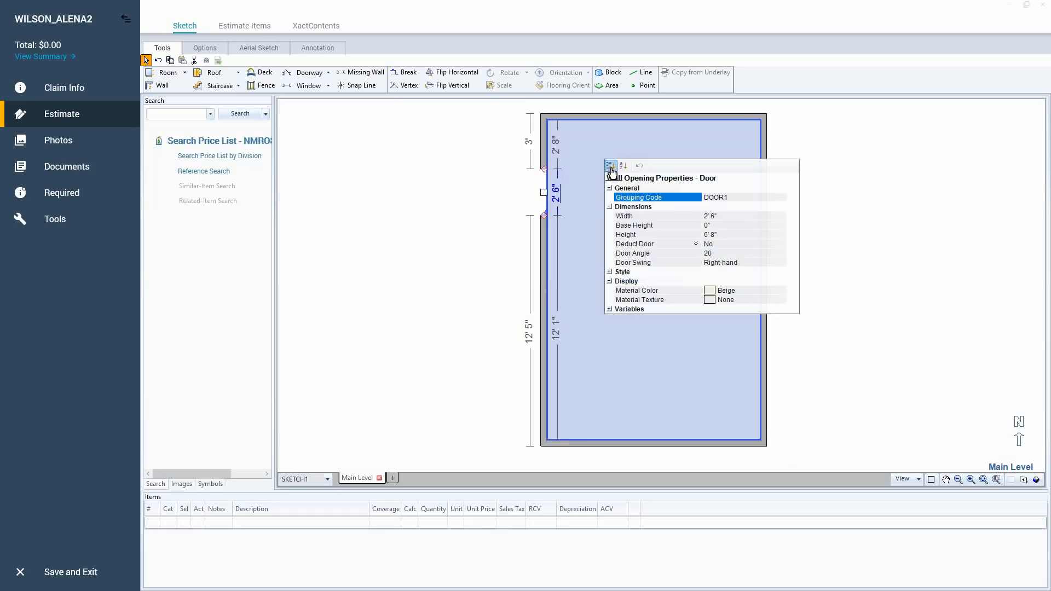
{"action": "left_click", "coordinate": [728, 216]}
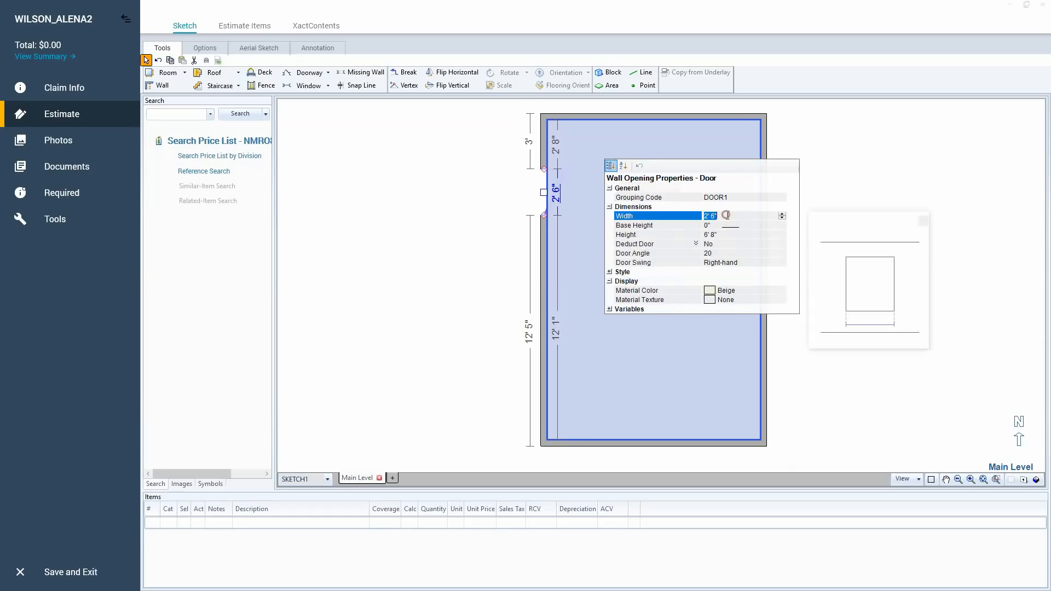
{"action": "left_click", "coordinate": [730, 235]}
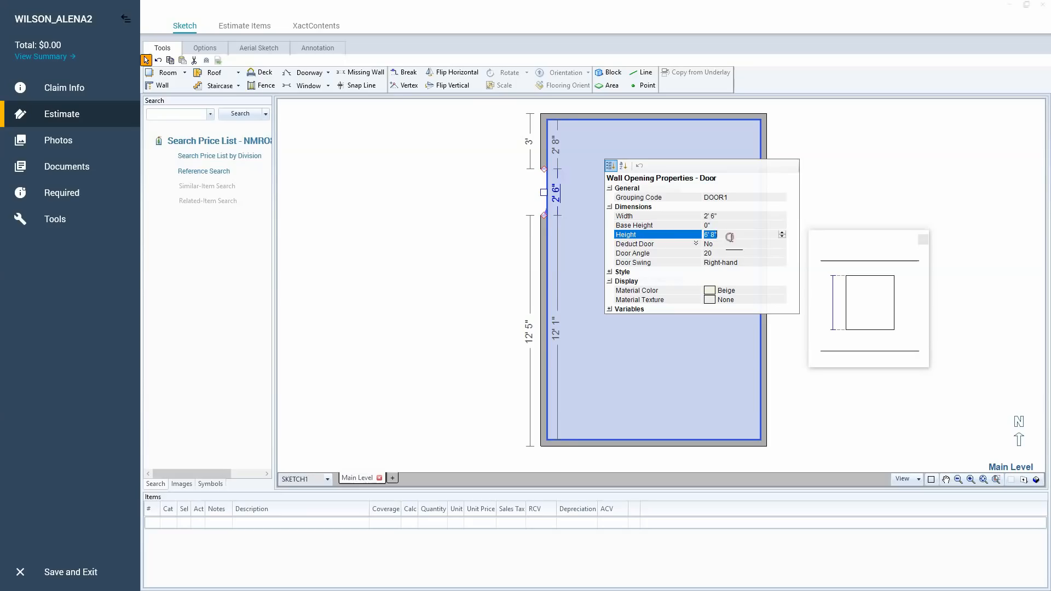
{"action": "left_click", "coordinate": [610, 272]}
{"action": "left_click", "coordinate": [719, 291]}
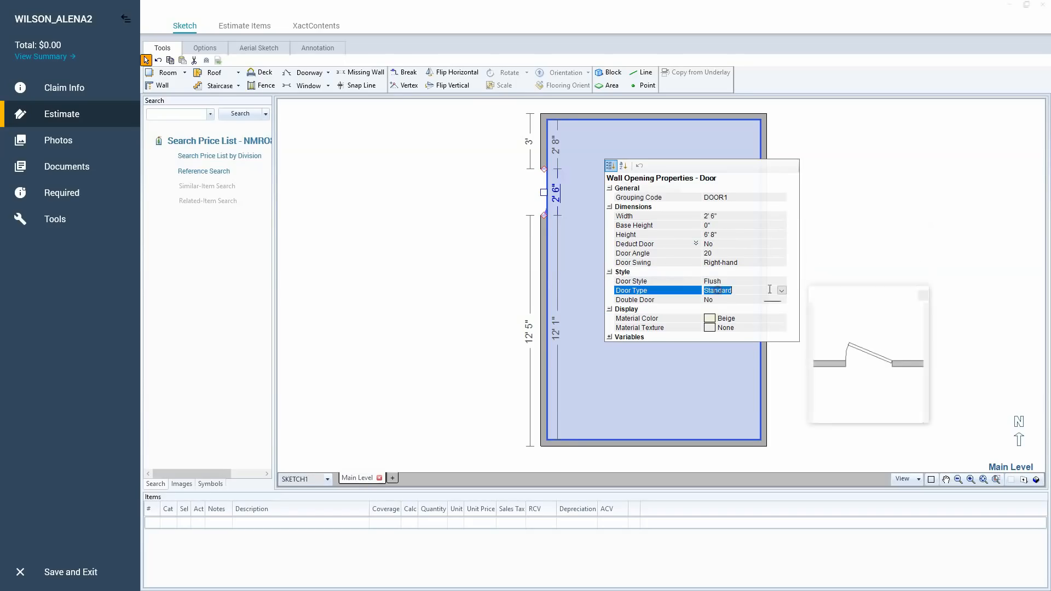
{"action": "left_click", "coordinate": [781, 290]}
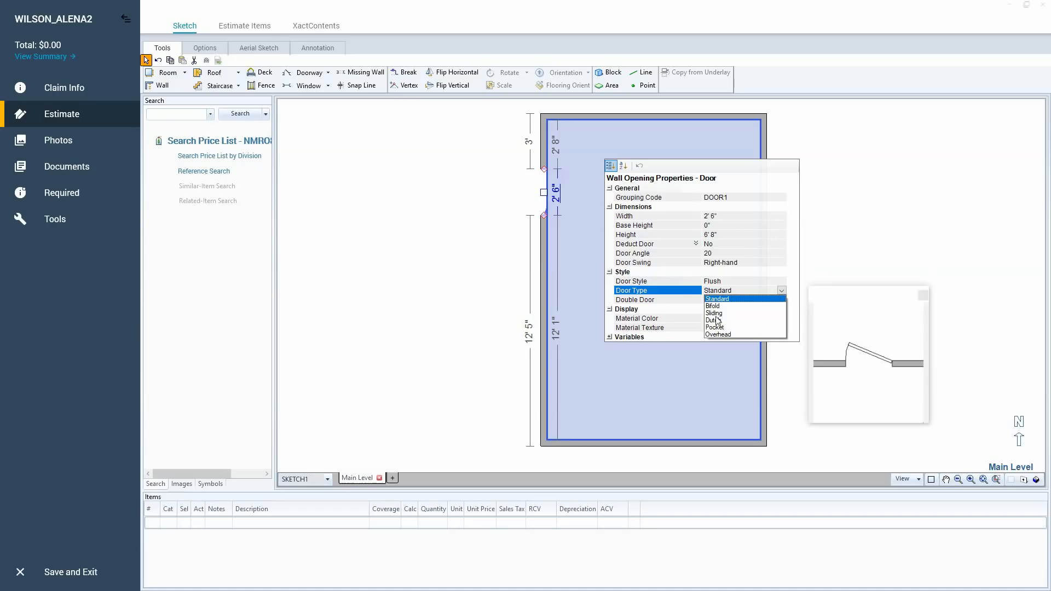
{"action": "left_click", "coordinate": [695, 273]}
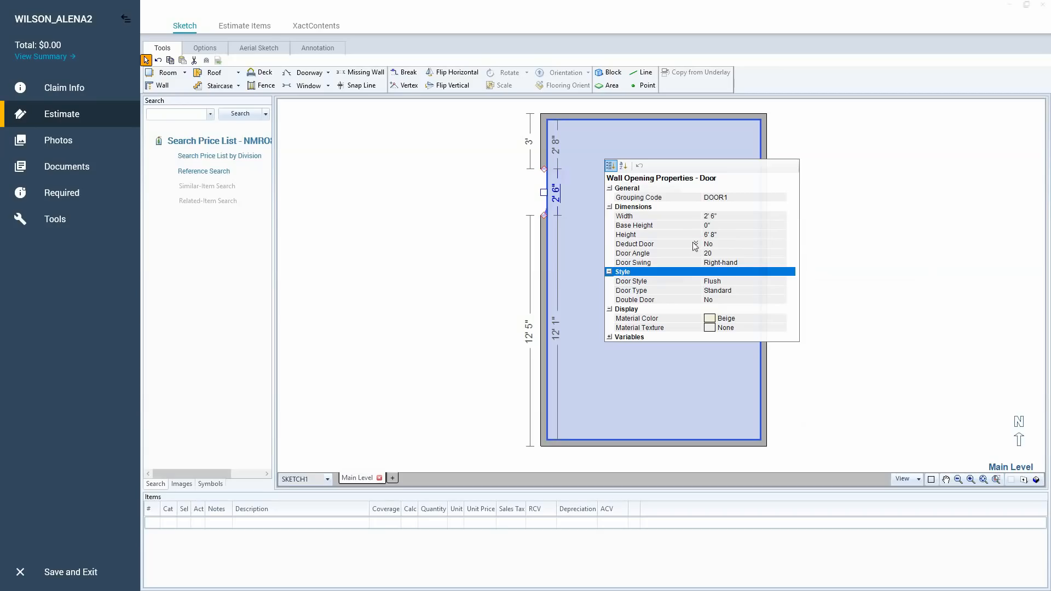
Set the door's Deduct Door option to Yes and select its area threshold setting.
{"action": "left_click", "coordinate": [735, 244]}
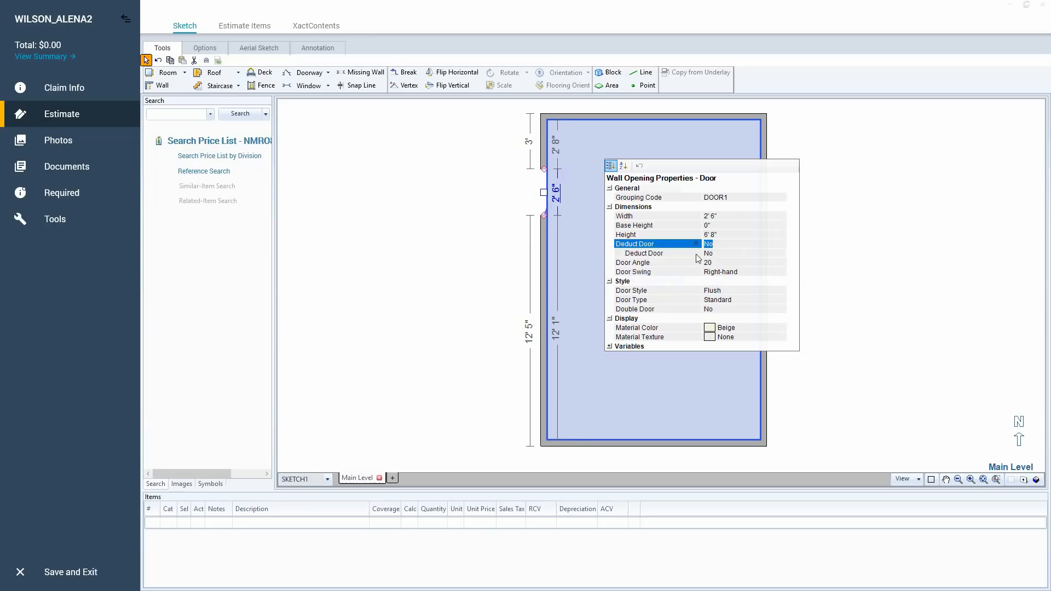
{"action": "left_click", "coordinate": [727, 253]}
{"action": "left_click", "coordinate": [739, 253]}
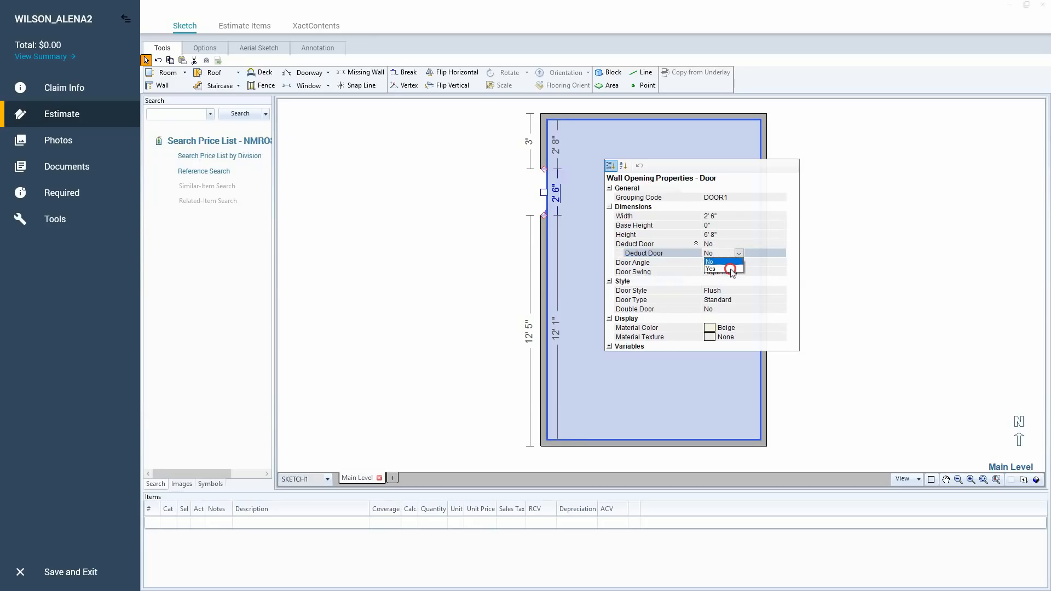
{"action": "left_click", "coordinate": [730, 268]}
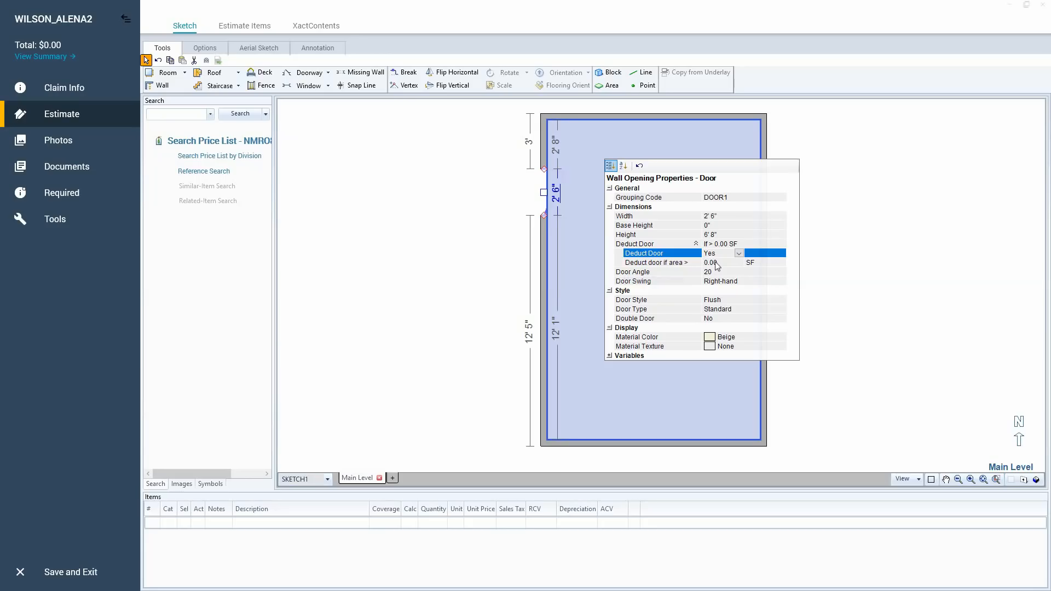
{"action": "left_click", "coordinate": [675, 252]}
{"action": "left_click", "coordinate": [677, 264]}
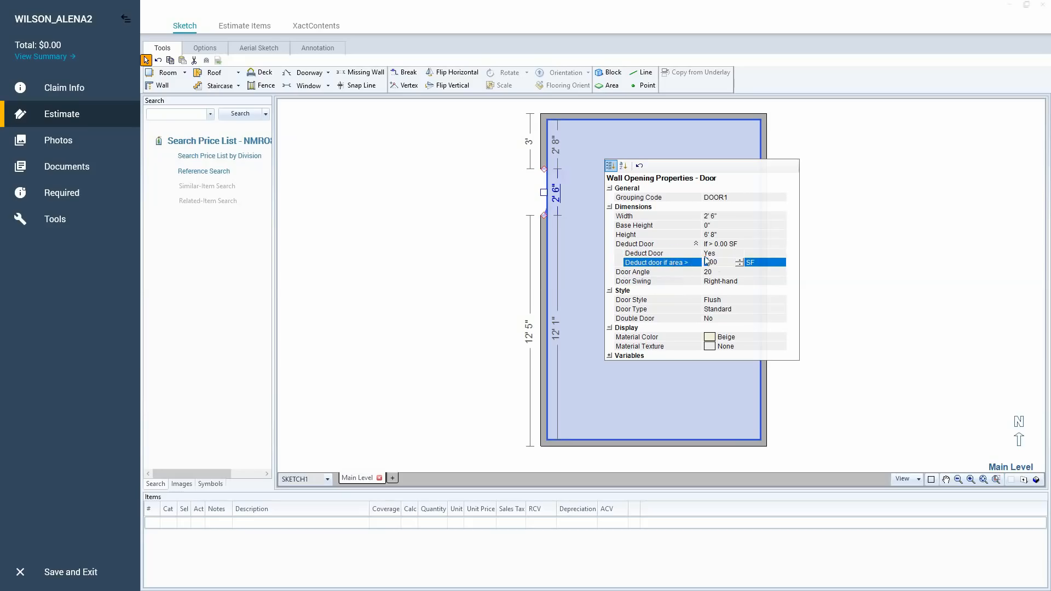
Return the door's Deduct Door option to No and close its wall opening properties.
{"action": "double_click", "coordinate": [664, 242]}
{"action": "left_click", "coordinate": [696, 244]}
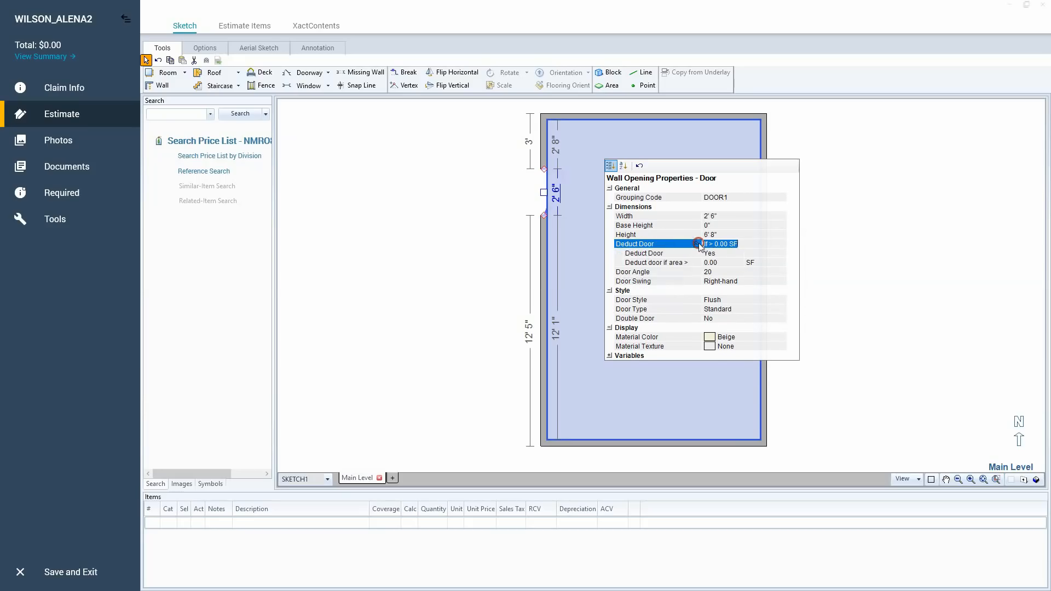
{"action": "left_click", "coordinate": [721, 253]}
{"action": "left_click", "coordinate": [739, 253]}
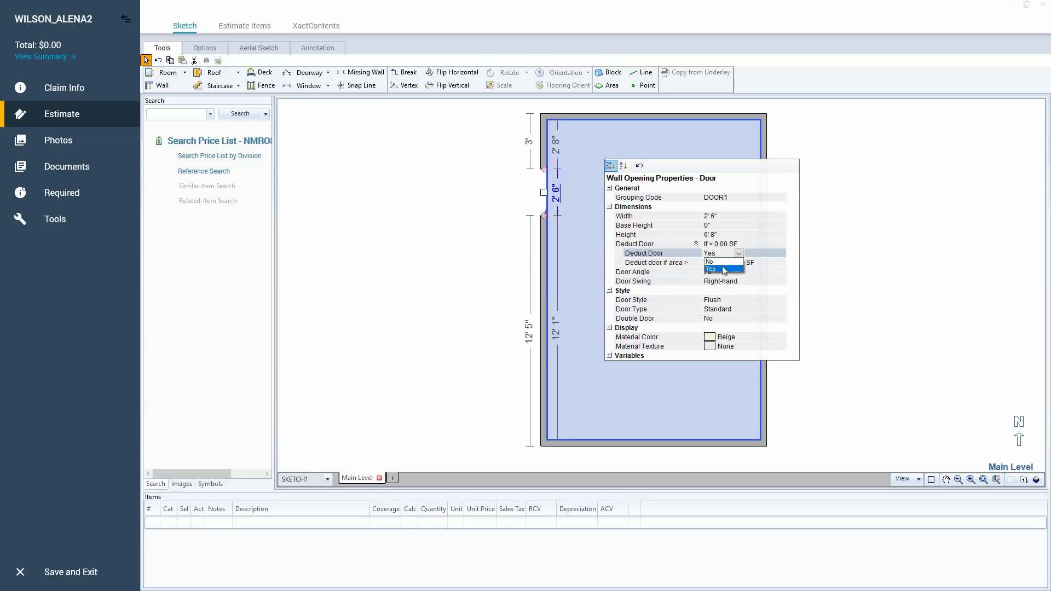
{"action": "left_click", "coordinate": [715, 262]}
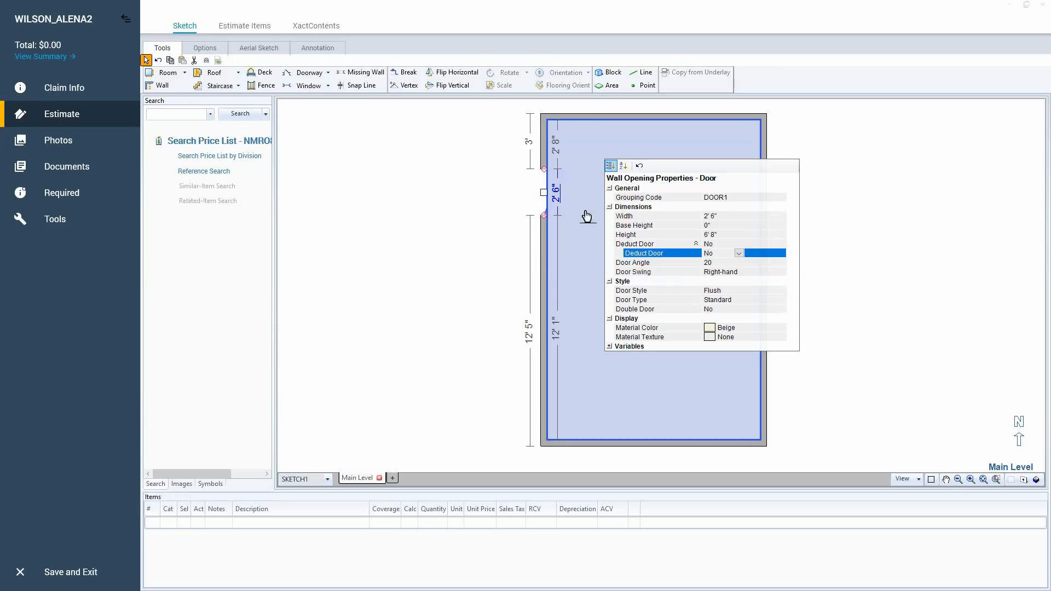
{"action": "left_click", "coordinate": [573, 199]}
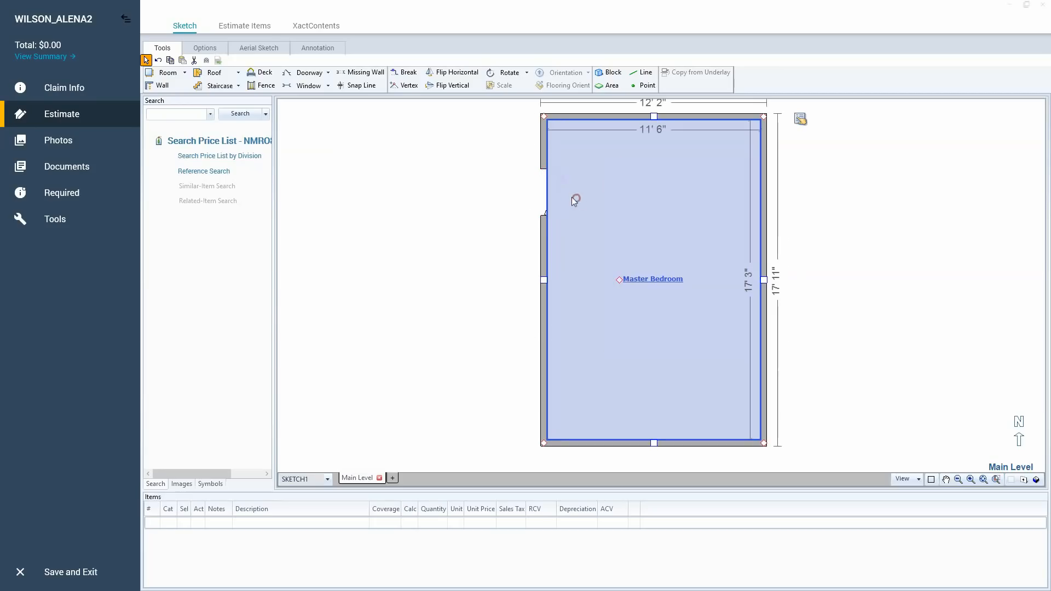
Set the Master Bedroom door's width to 3' on its dimension and check it in the door's properties.
{"action": "left_click", "coordinate": [554, 194]}
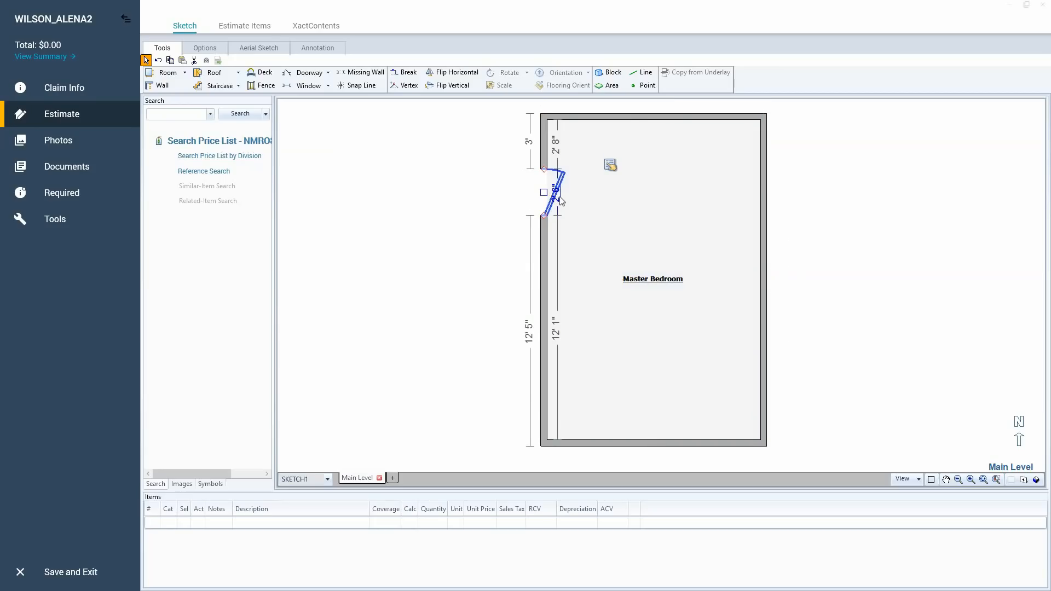
{"action": "left_click", "coordinate": [970, 480]}
{"action": "left_click", "coordinate": [970, 480]}
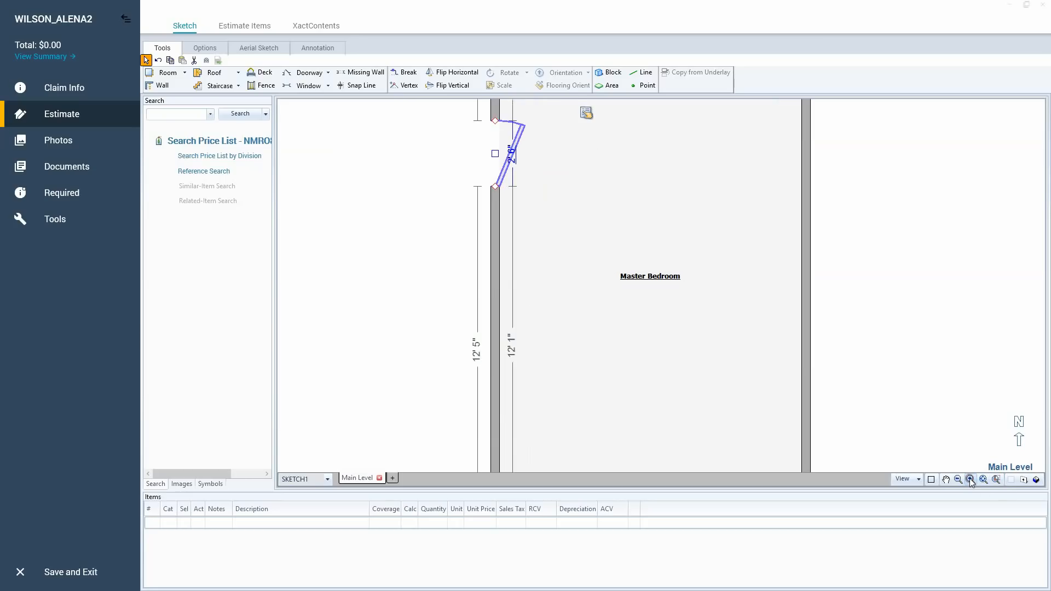
{"action": "left_click", "coordinate": [512, 157]}
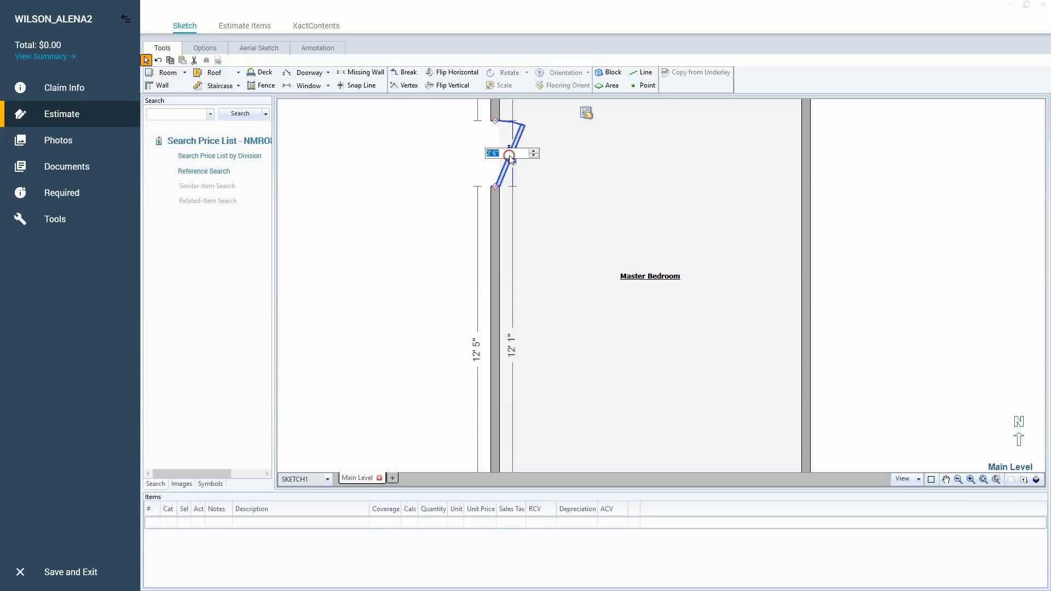
{"action": "type", "text": "3"}
{"action": "key", "text": "Return"}
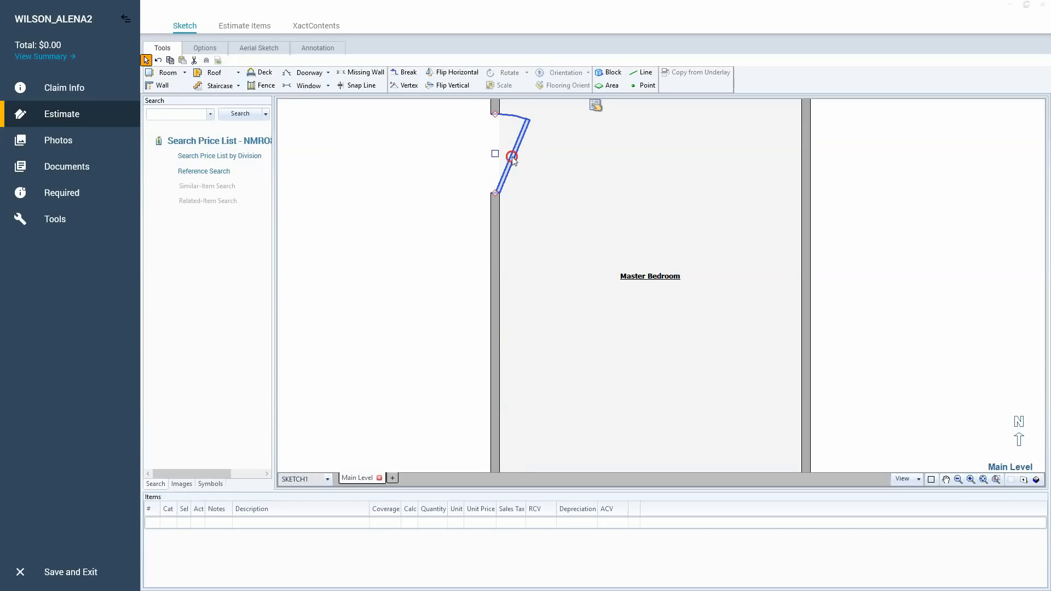
{"action": "left_click", "coordinate": [595, 106]}
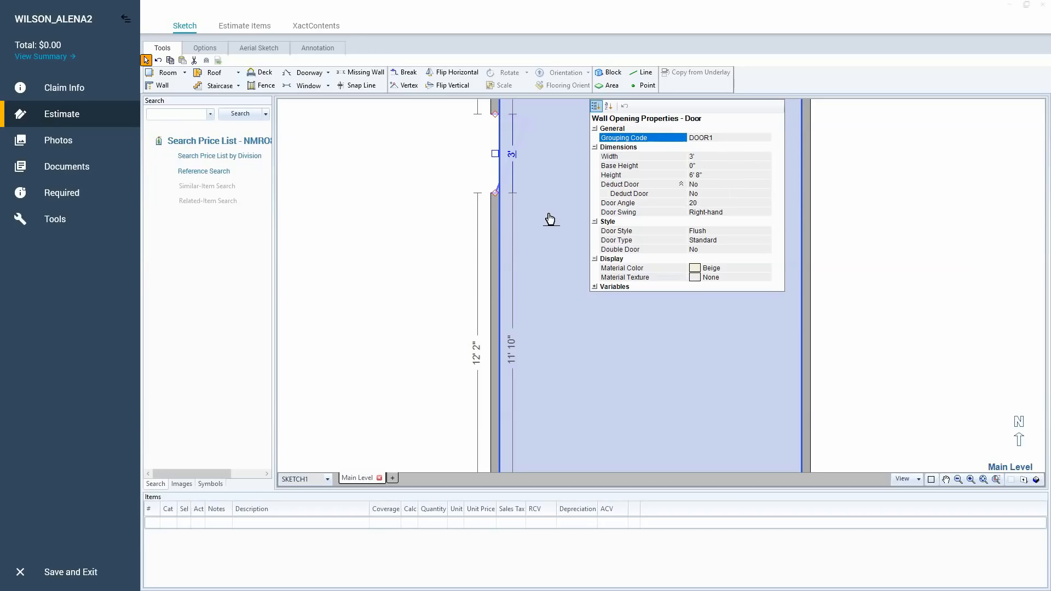
{"action": "left_click", "coordinate": [564, 275]}
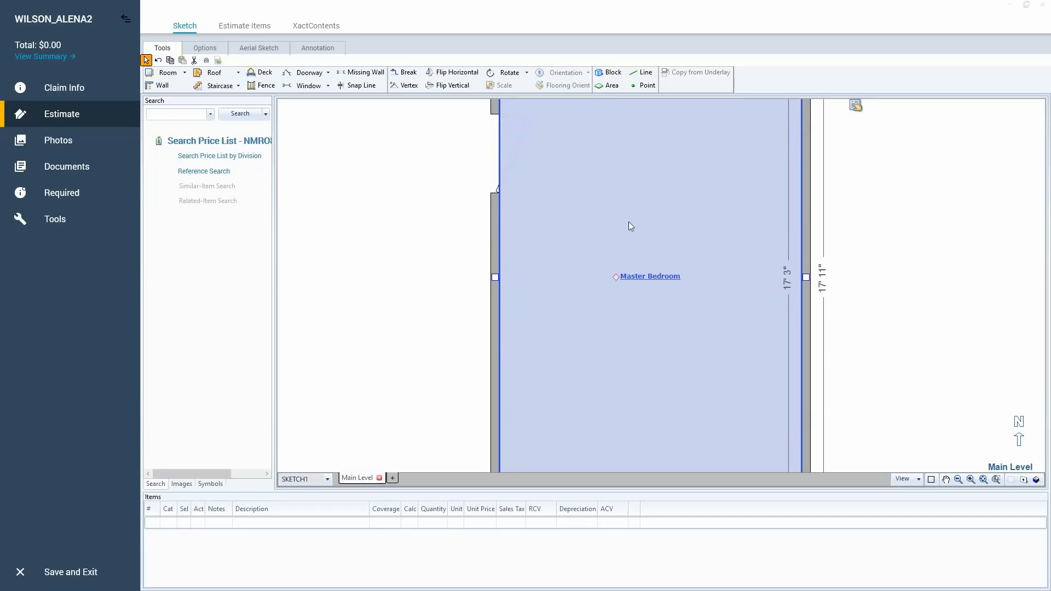
Place a window in the Master Bedroom's right wall, roughly opposite the door, and set its width to 4'.
{"action": "key", "text": "w"}
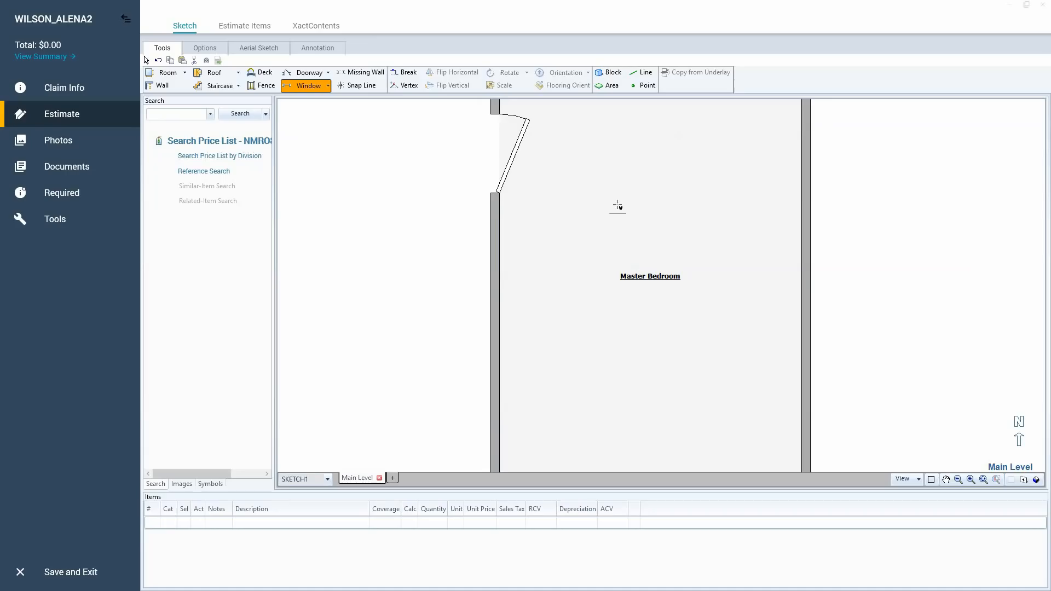
{"action": "left_click", "coordinate": [805, 197]}
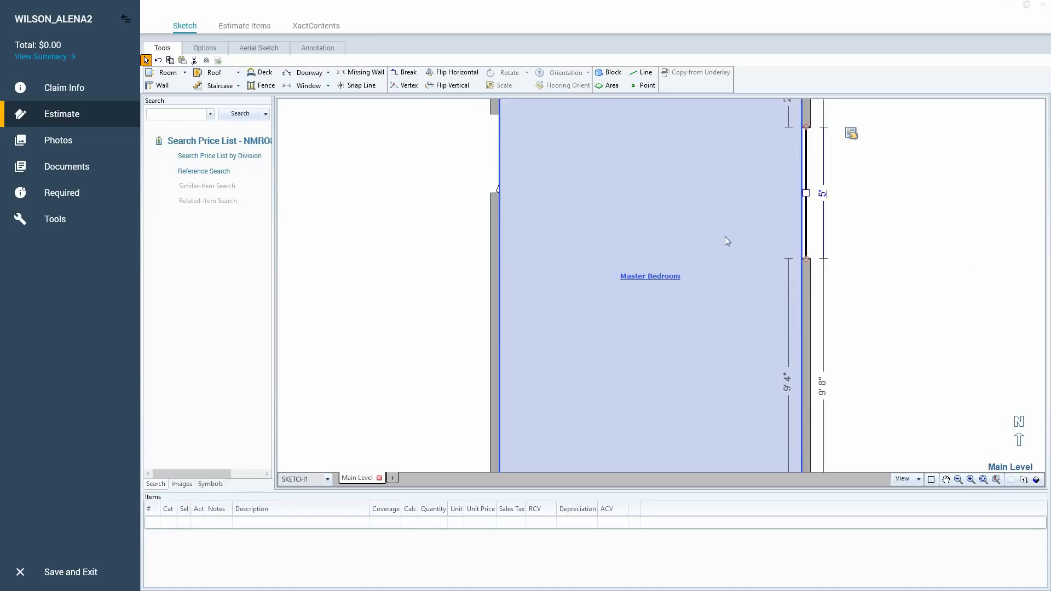
{"action": "left_click", "coordinate": [822, 194]}
{"action": "type", "text": "4"}
{"action": "key", "text": "Return"}
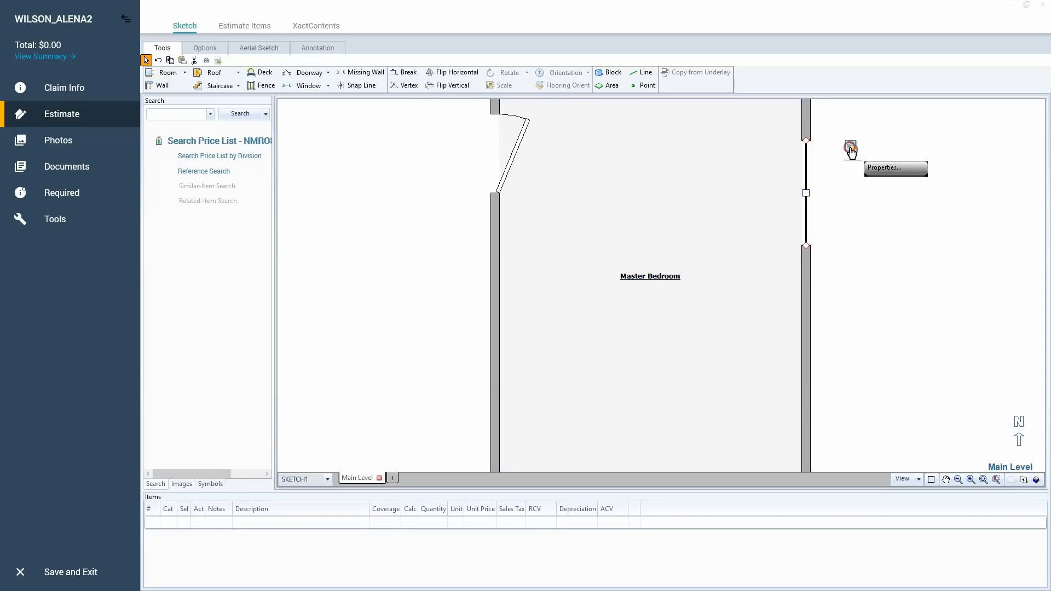
Change the new window's width to 4' 6" in its wall opening properties.
{"action": "left_click", "coordinate": [850, 149]}
{"action": "left_click", "coordinate": [966, 198]}
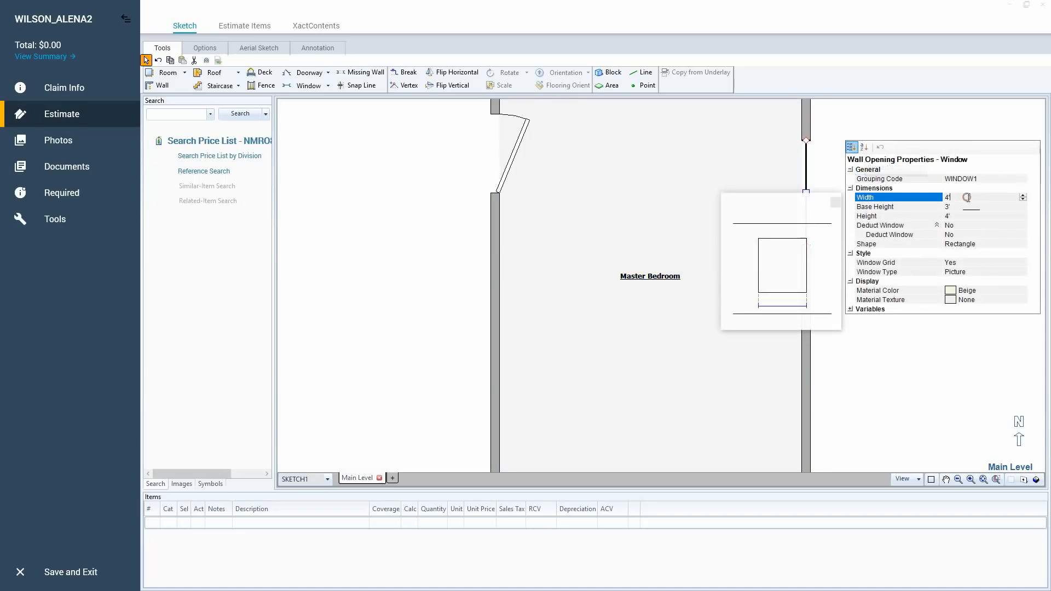
{"action": "type", "text": "6"}
{"action": "key", "text": "Return"}
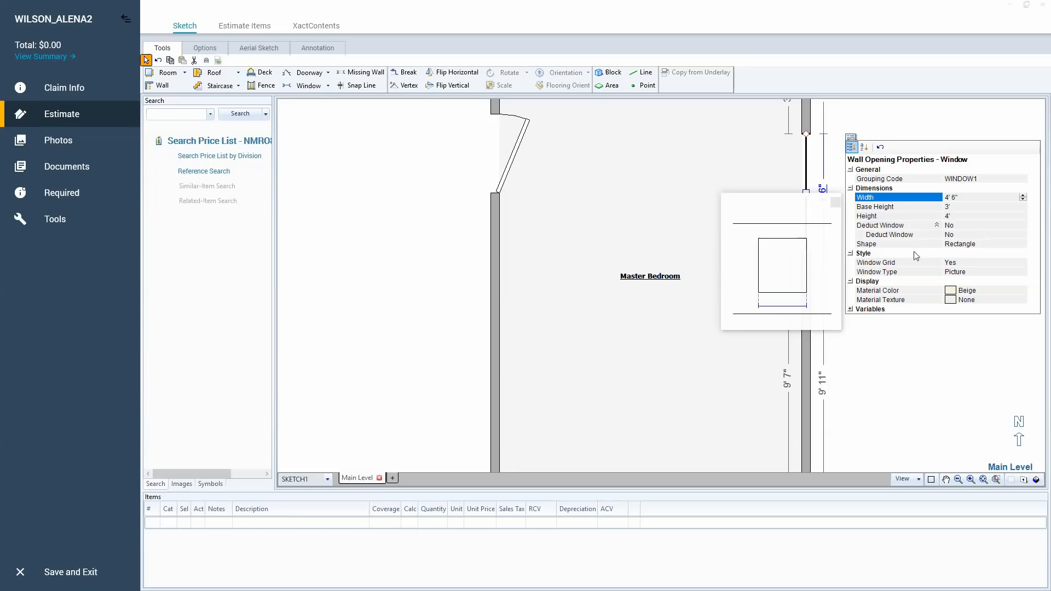
Examine the available shapes and window types in the window's properties without changing them.
{"action": "left_click", "coordinate": [991, 244]}
{"action": "left_click", "coordinate": [1023, 243]}
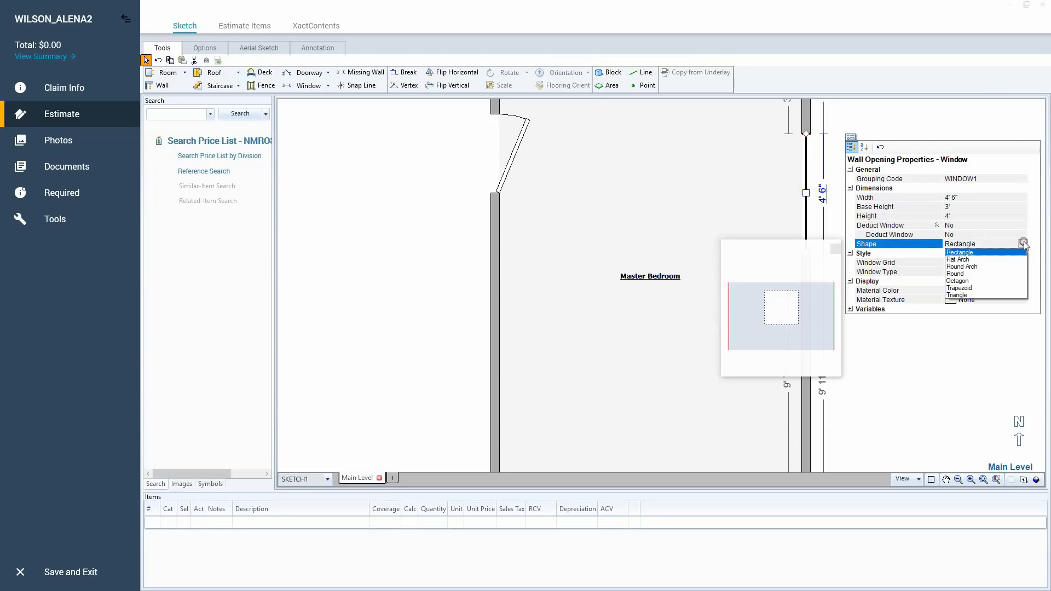
{"action": "left_click", "coordinate": [918, 252]}
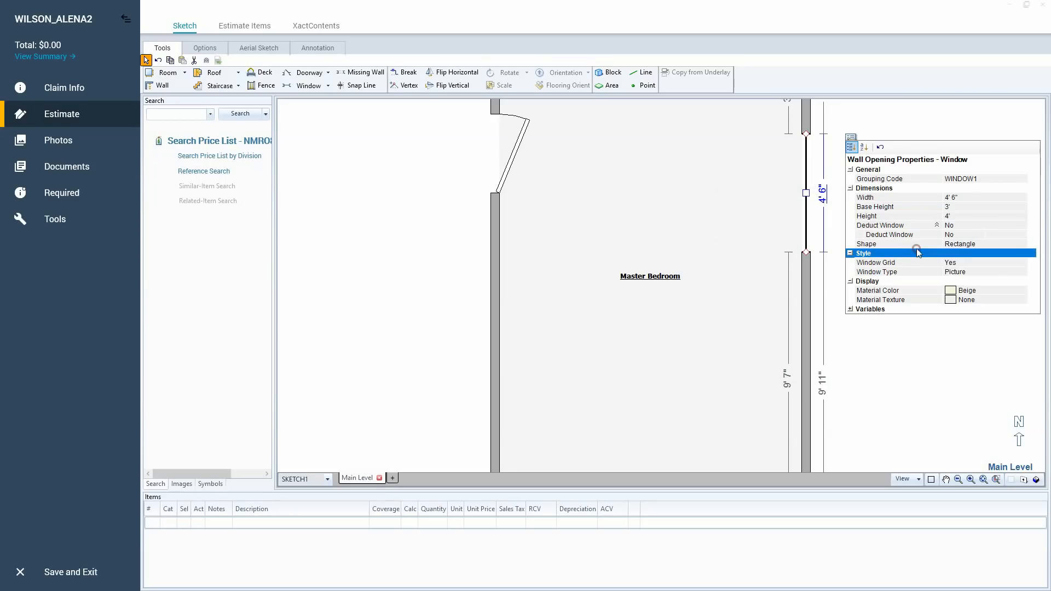
{"action": "left_click", "coordinate": [957, 272]}
{"action": "left_click", "coordinate": [1021, 272]}
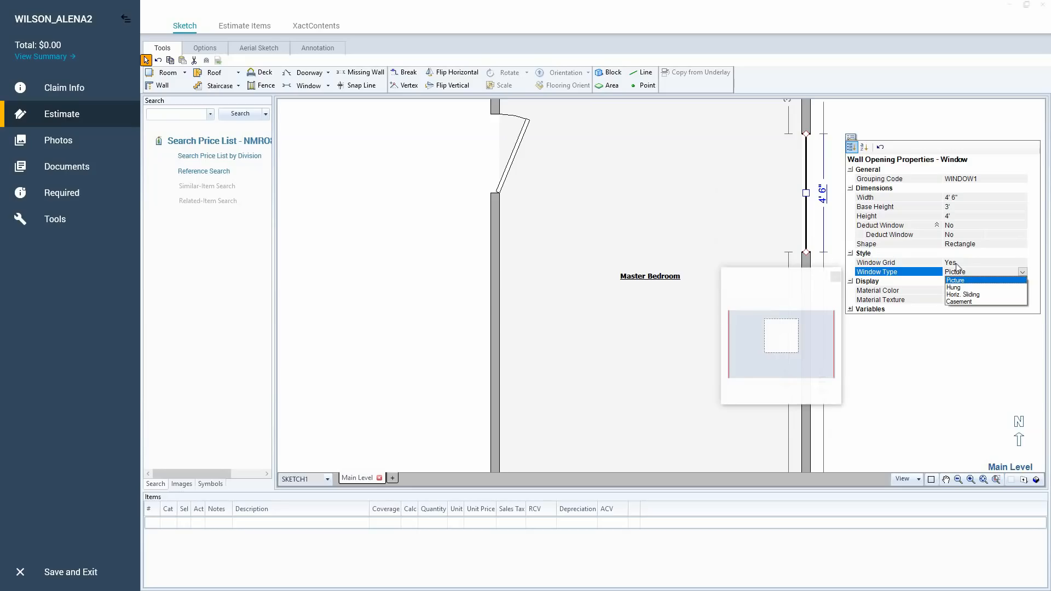
Try the window's Deduct Window option with Yes and return it to No.
{"action": "left_click", "coordinate": [944, 234]}
{"action": "left_click", "coordinate": [980, 234]}
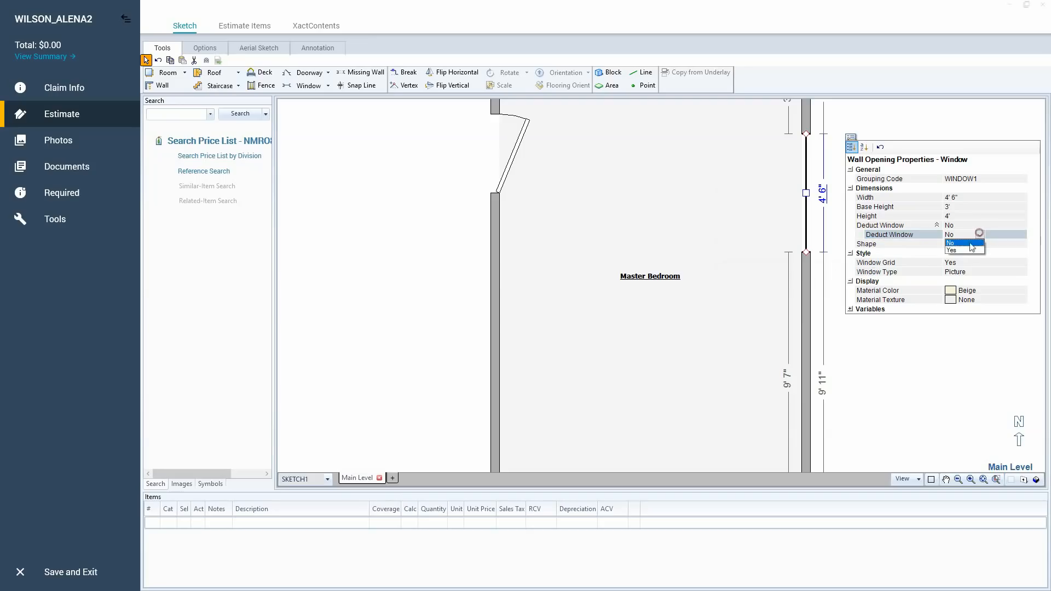
{"action": "left_click", "coordinate": [967, 251]}
{"action": "left_click", "coordinate": [980, 234]}
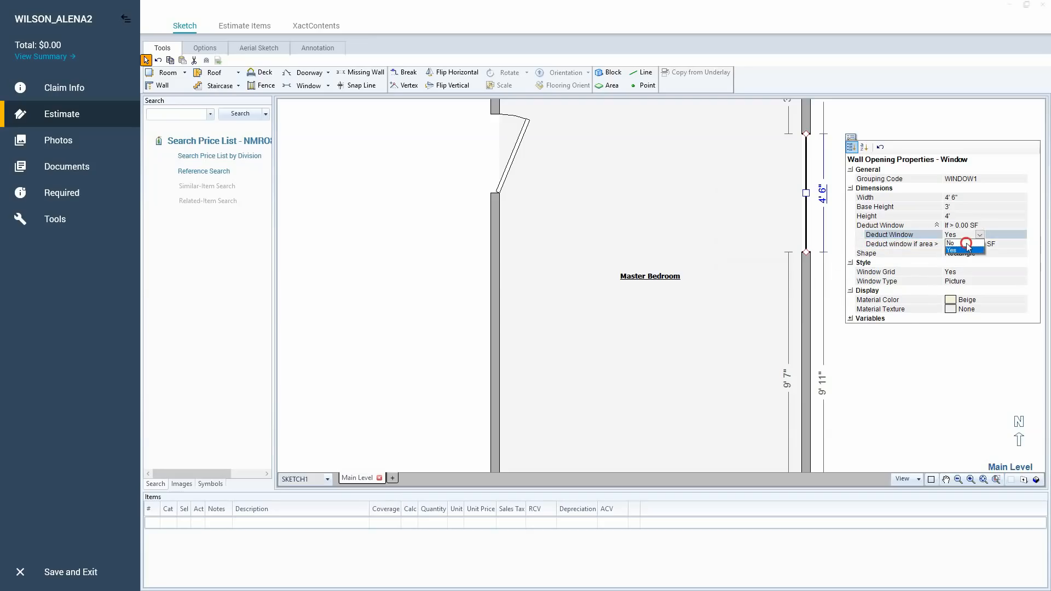
{"action": "left_click", "coordinate": [964, 243]}
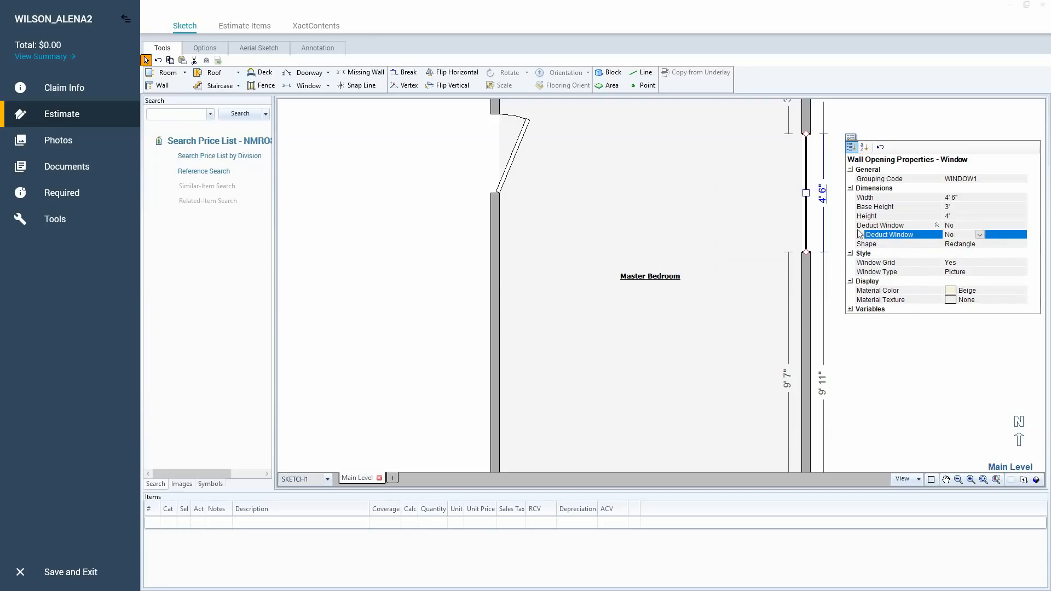
Open the window's Base Height value for editing.
{"action": "left_click", "coordinate": [880, 211]}
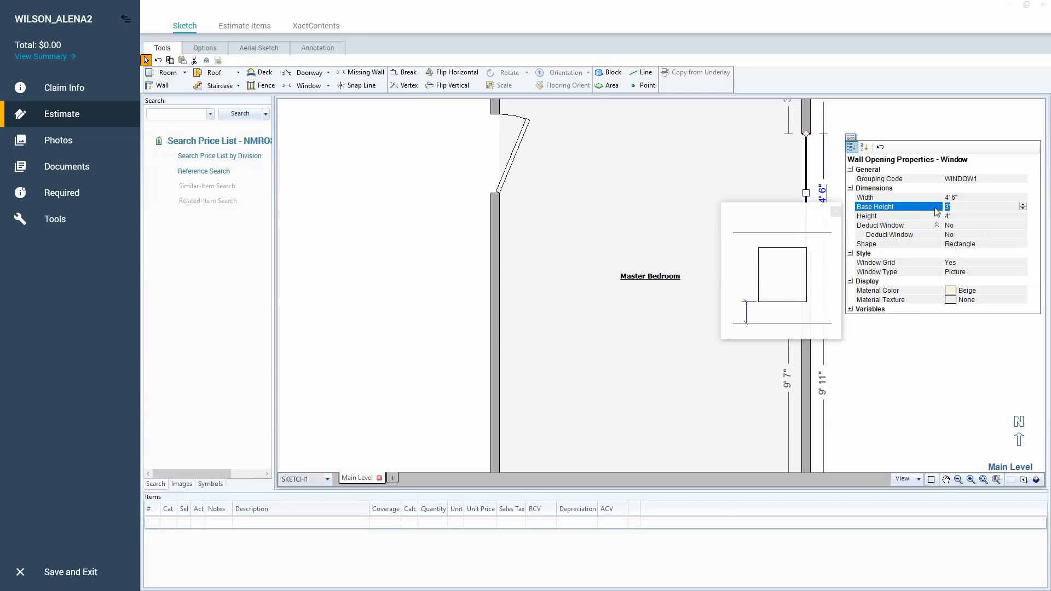
Review the window's Shape, Width and Height properties and close its properties without changing them.
{"action": "left_click", "coordinate": [914, 247]}
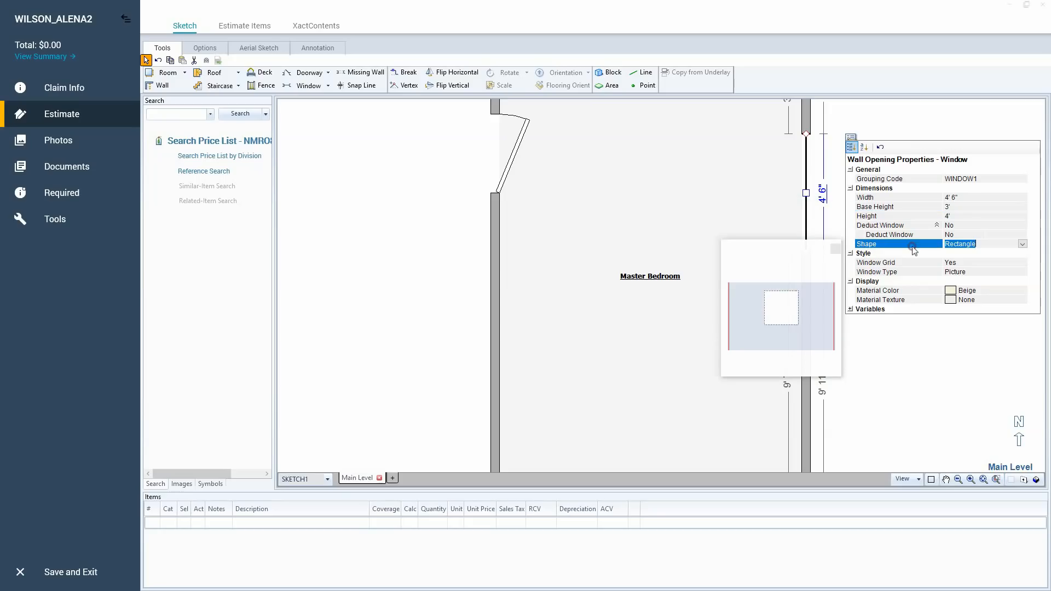
{"action": "left_click", "coordinate": [893, 198]}
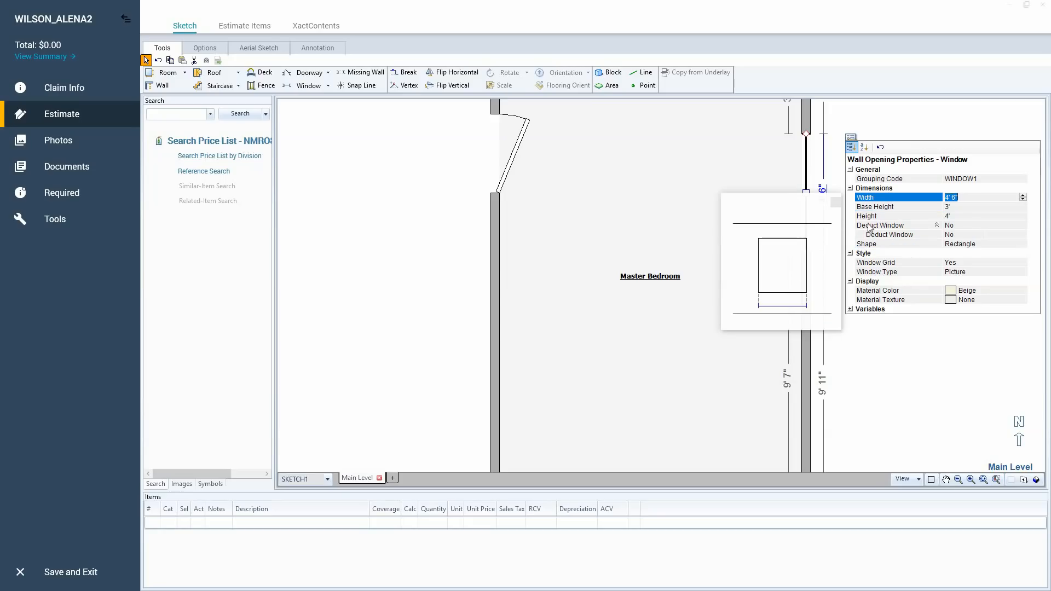
{"action": "left_click", "coordinate": [887, 215]}
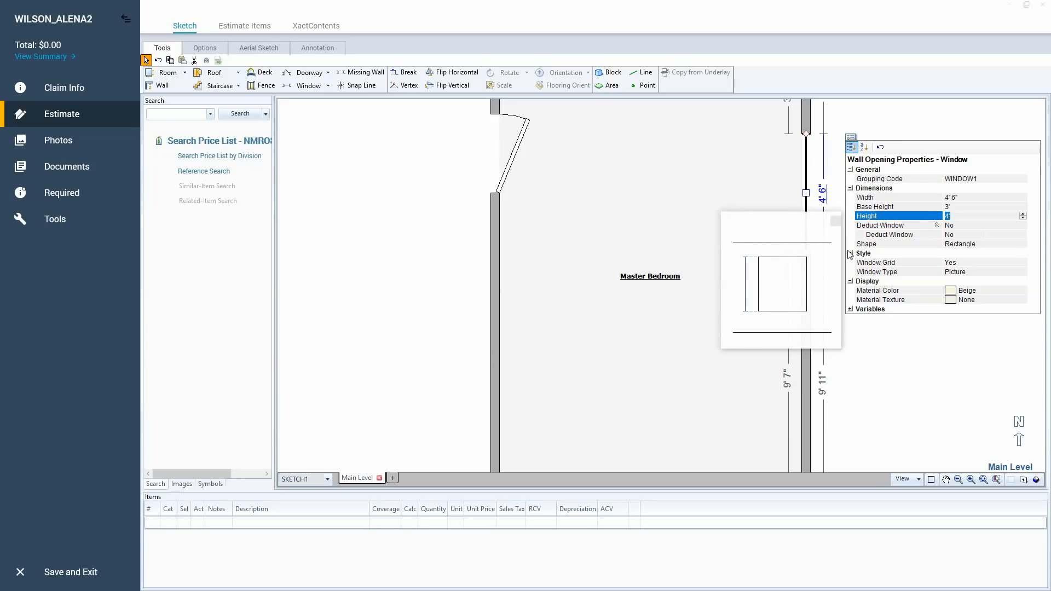
{"action": "left_click", "coordinate": [733, 170]}
Review the Master Bedroom door's Height, Base Height, Door Angle and Door Swing in its wall opening properties.
{"action": "left_click", "coordinate": [513, 158]}
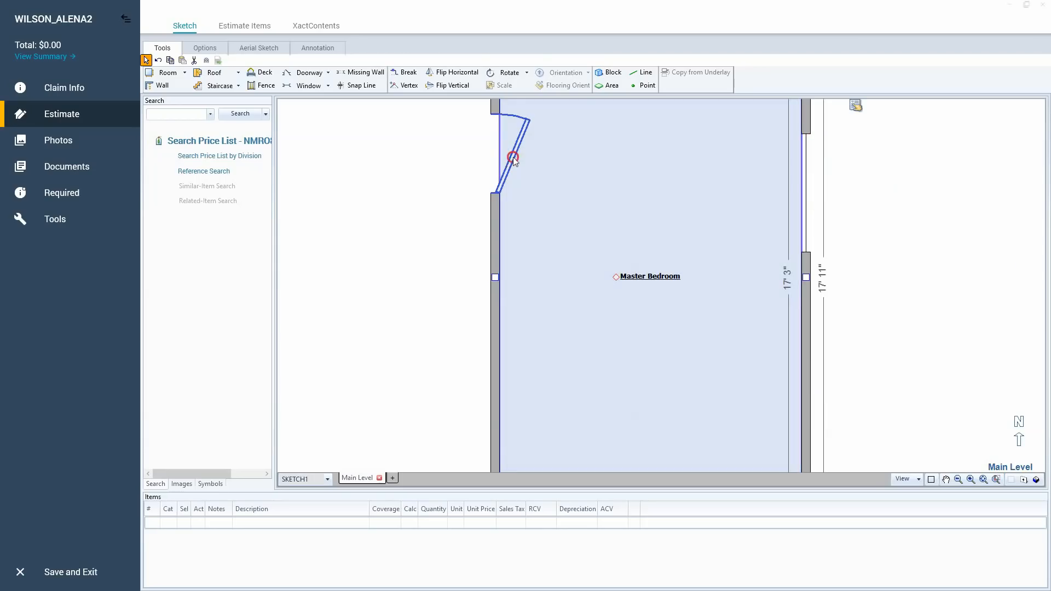
{"action": "left_click", "coordinate": [513, 158]}
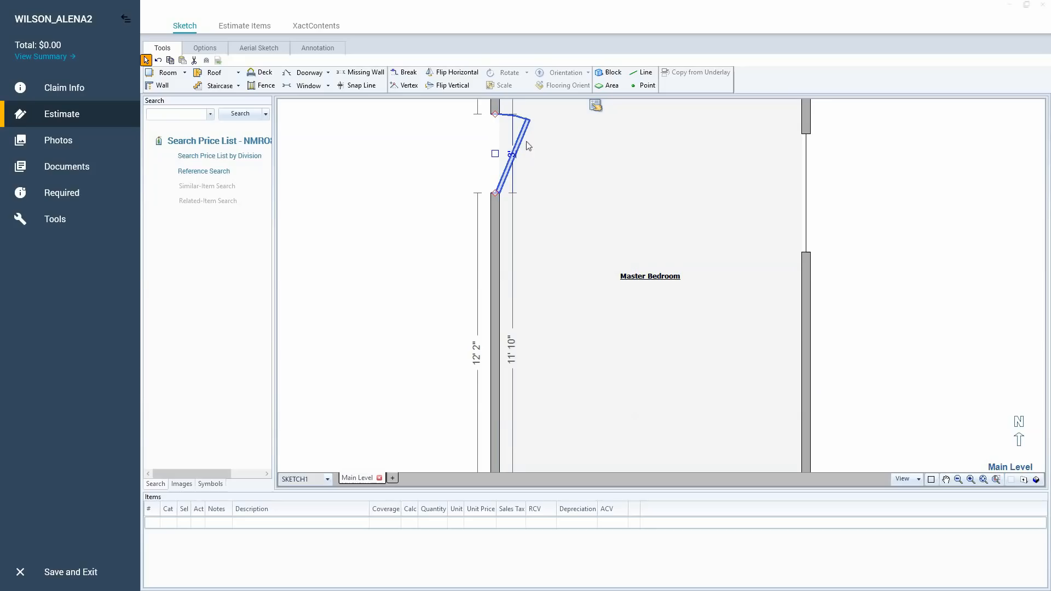
{"action": "left_click", "coordinate": [595, 106]}
{"action": "left_click", "coordinate": [640, 175]}
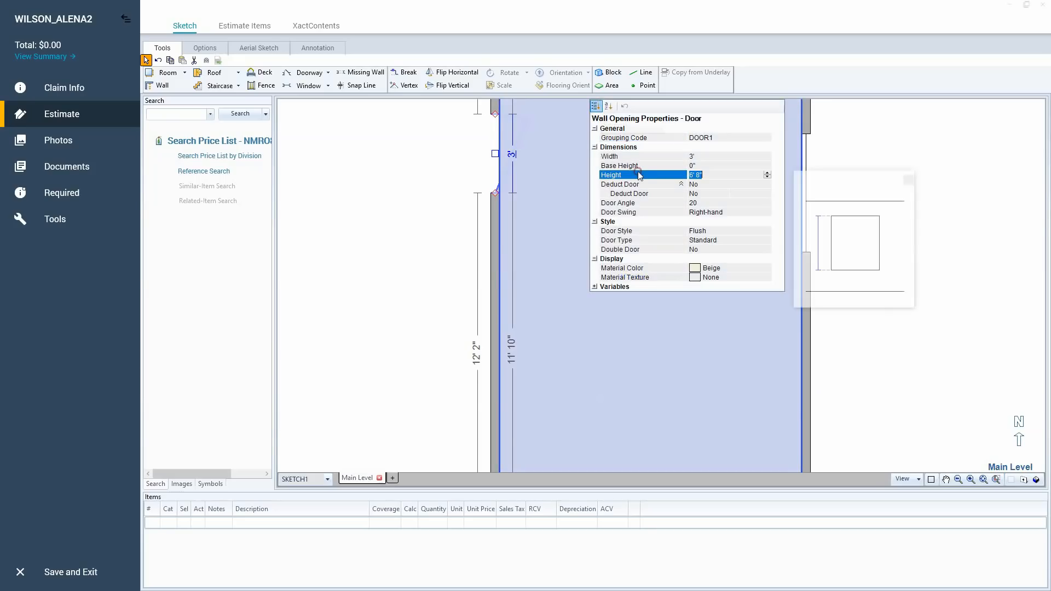
{"action": "left_click", "coordinate": [722, 165]}
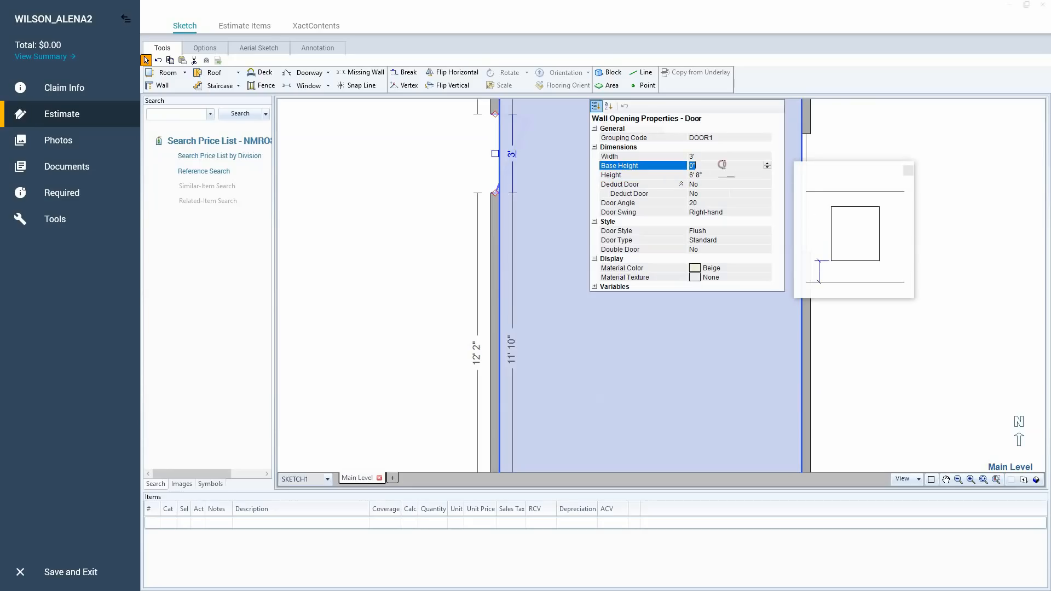
{"action": "left_click", "coordinate": [710, 203]}
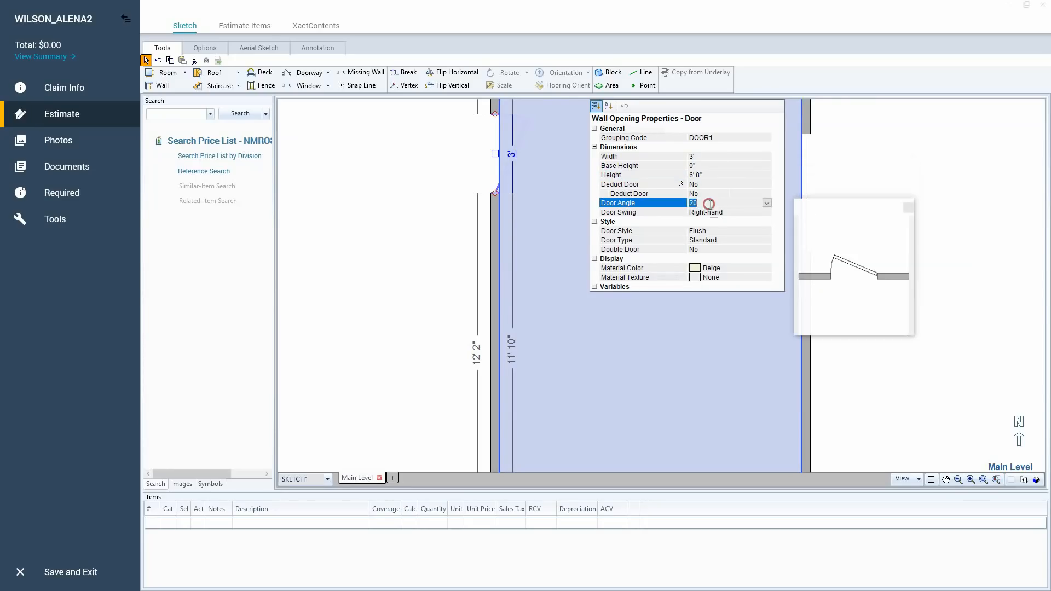
{"action": "left_click", "coordinate": [706, 214]}
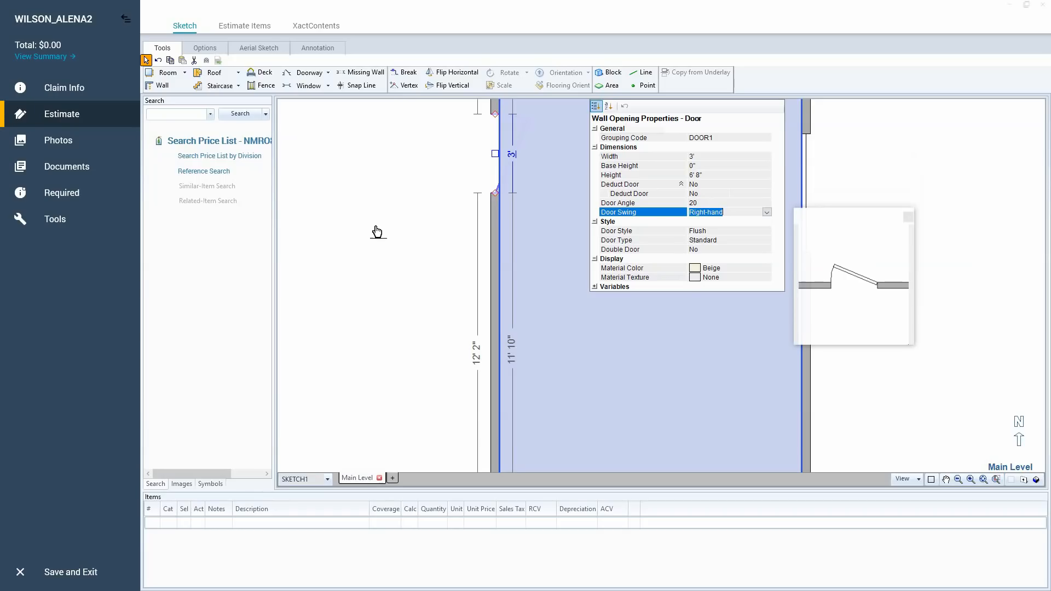
{"action": "left_click", "coordinate": [377, 231]}
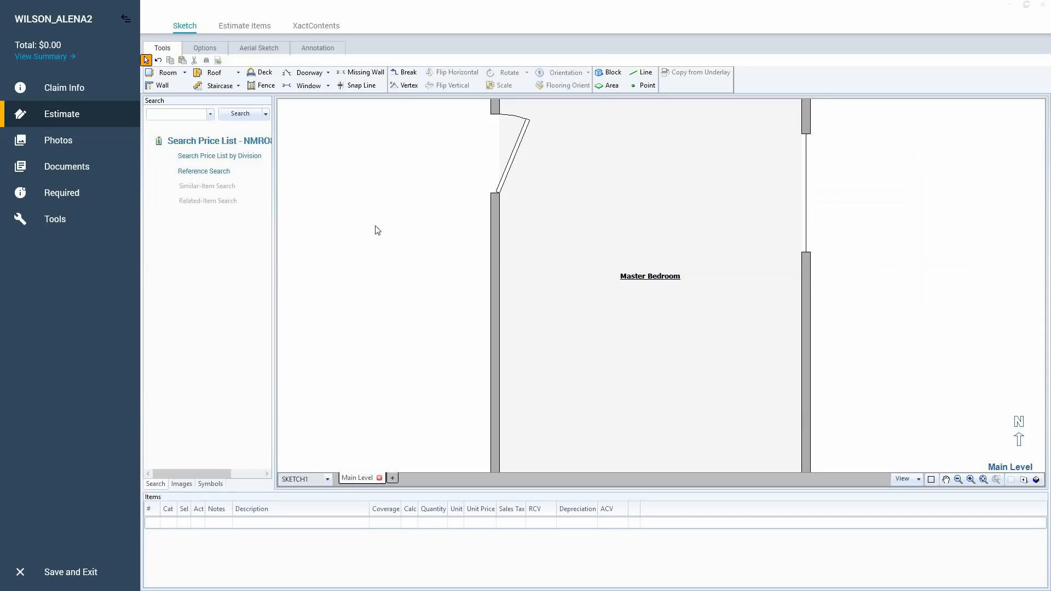
Select the Master Bedroom, its door and its window in turn to view each object's dimensions.
{"action": "left_click", "coordinate": [655, 214]}
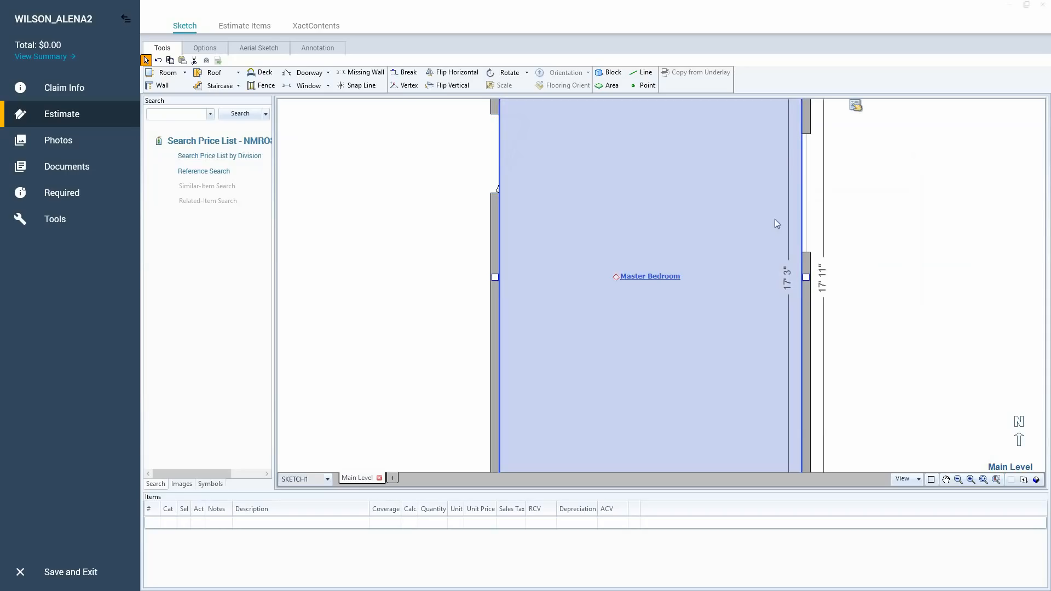
{"action": "left_click", "coordinate": [513, 150]}
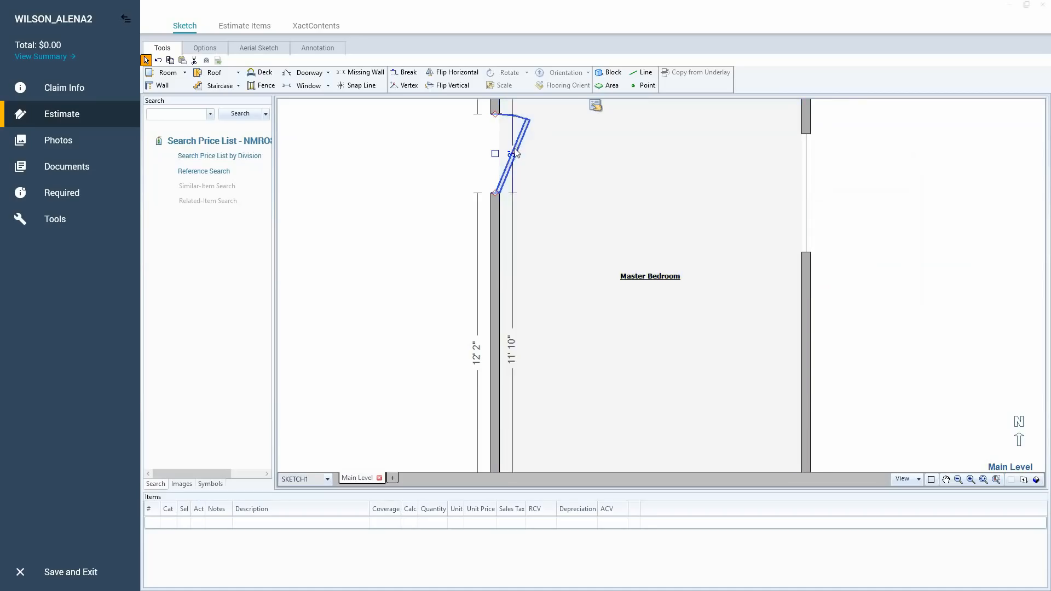
{"action": "left_click", "coordinate": [805, 192]}
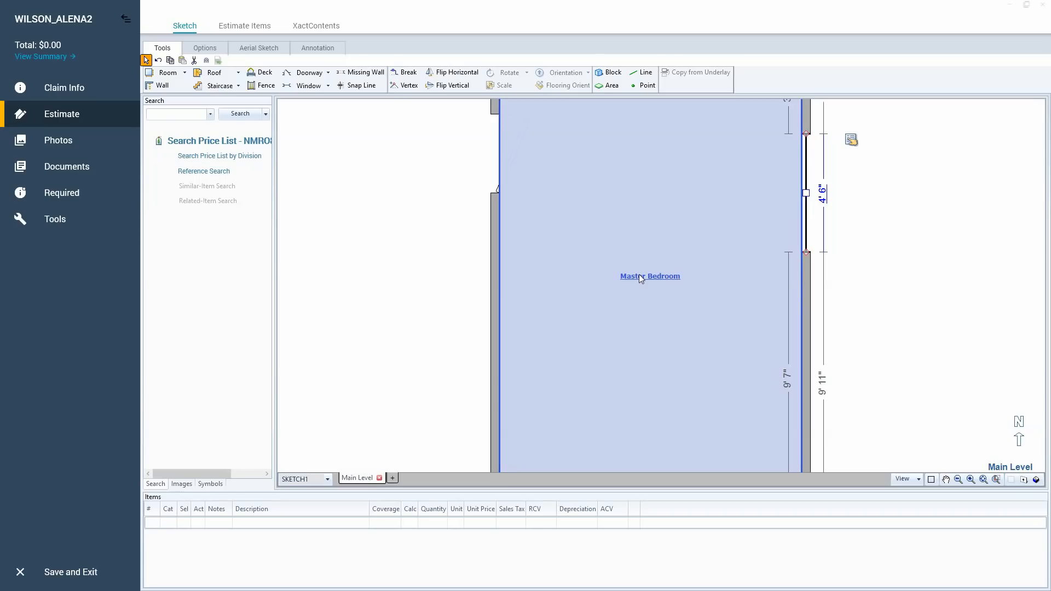
{"action": "left_click", "coordinate": [519, 161]}
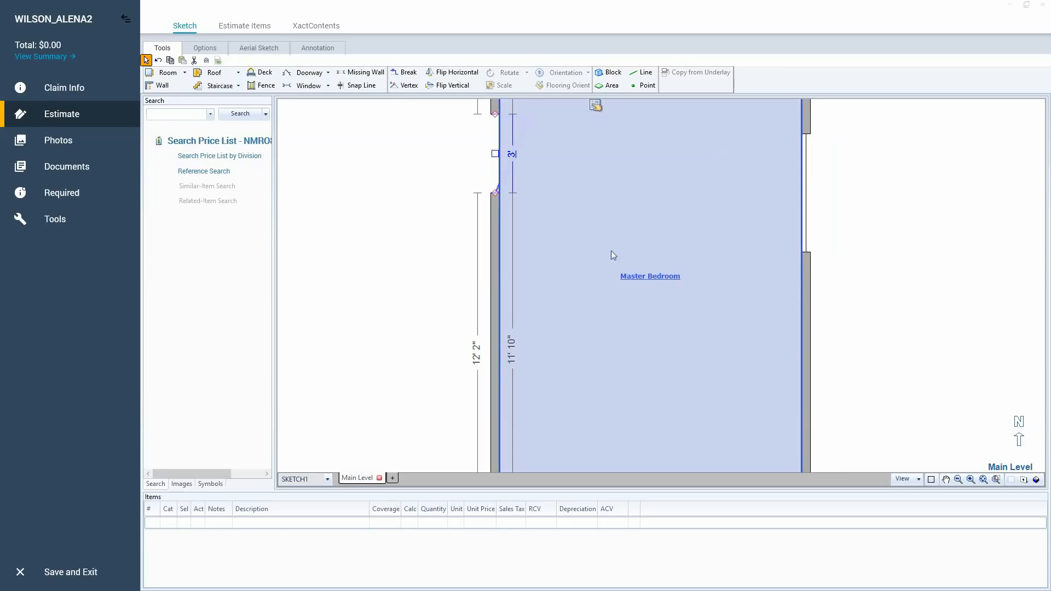
{"action": "left_click", "coordinate": [593, 258]}
{"action": "left_click", "coordinate": [592, 258]}
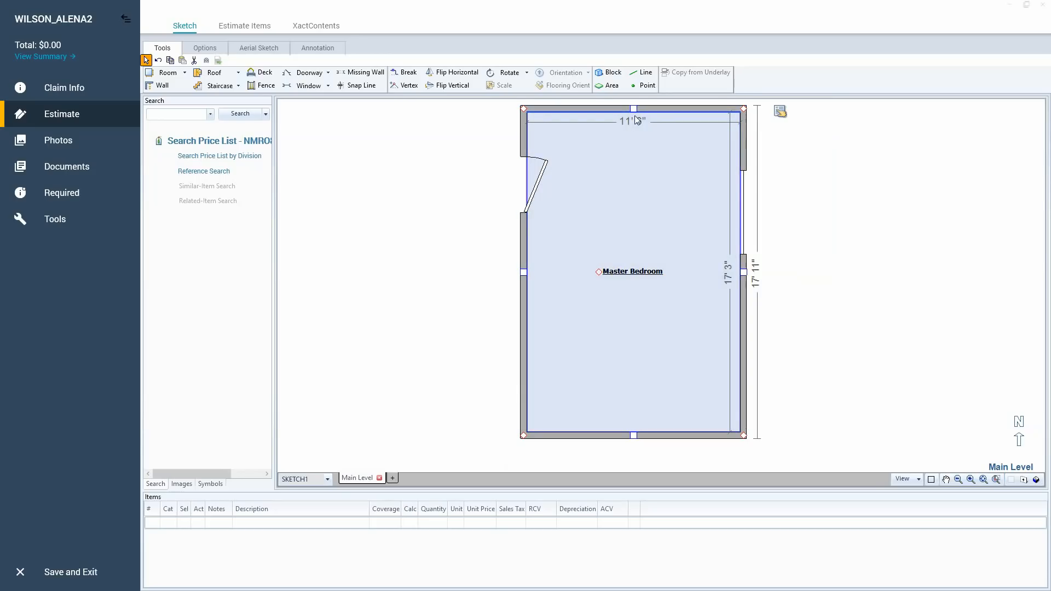
Select the Master Bedroom's west wall on its own to view its dimensions, and return to the whole room.
{"action": "key", "text": "ctrl"}
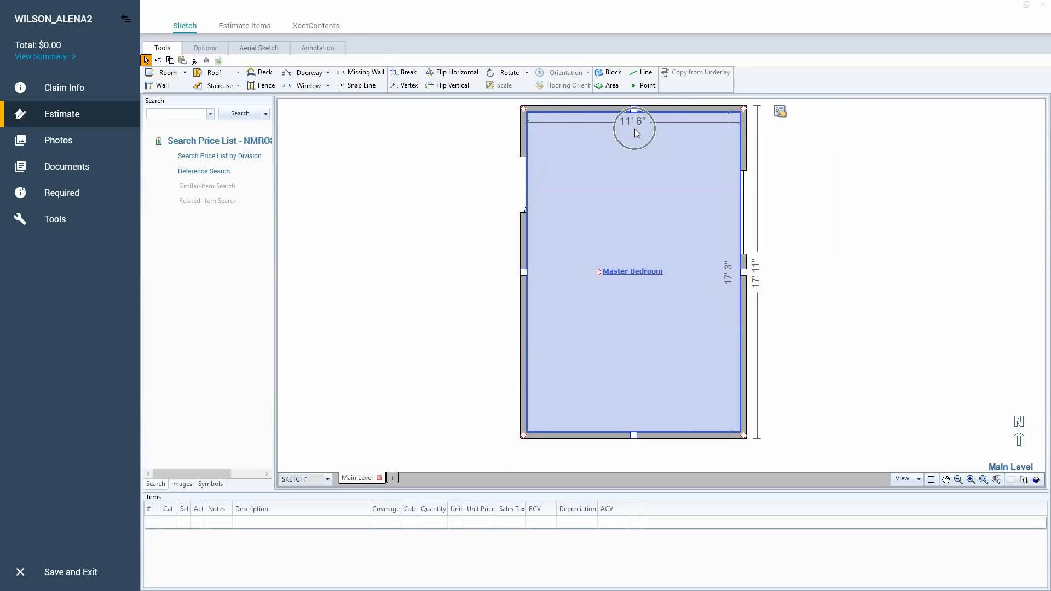
{"action": "key", "text": "ctrl"}
{"action": "left_click", "coordinate": [522, 271]}
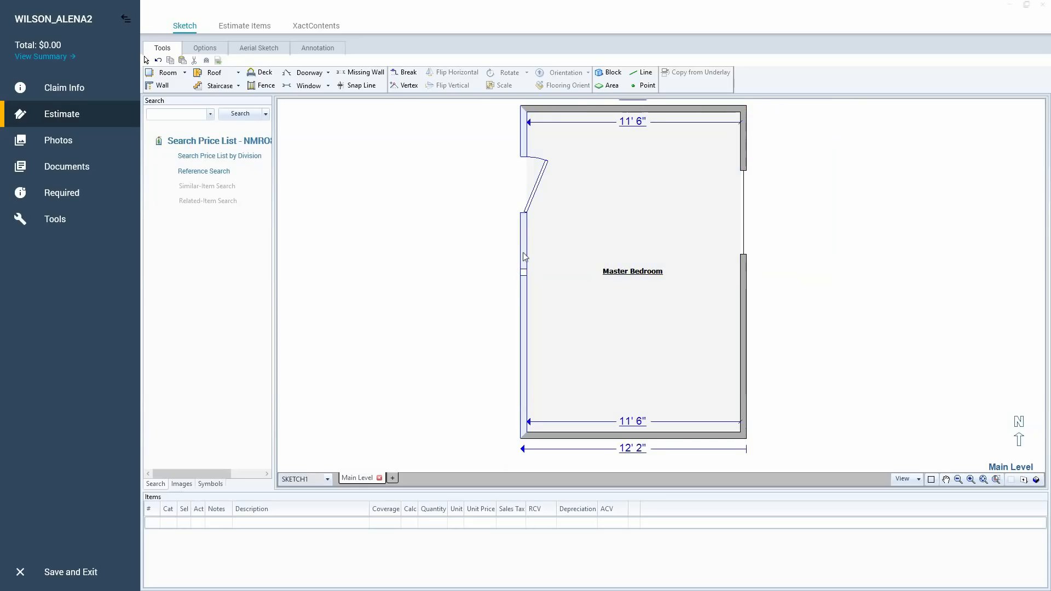
{"action": "key", "text": "ctrl"}
{"action": "left_click", "coordinate": [632, 228]}
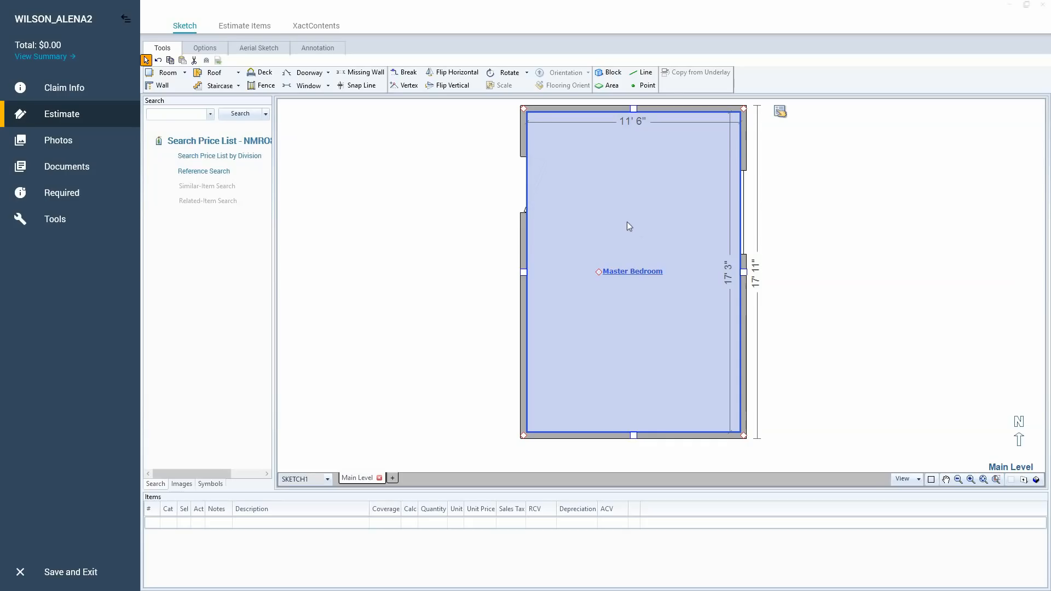
Compare the Master Bedroom's interior and exterior widths and check Wall Thickness in its room properties.
{"action": "scroll", "coordinate": [629, 226], "scroll_direction": "down", "scroll_amount": 1}
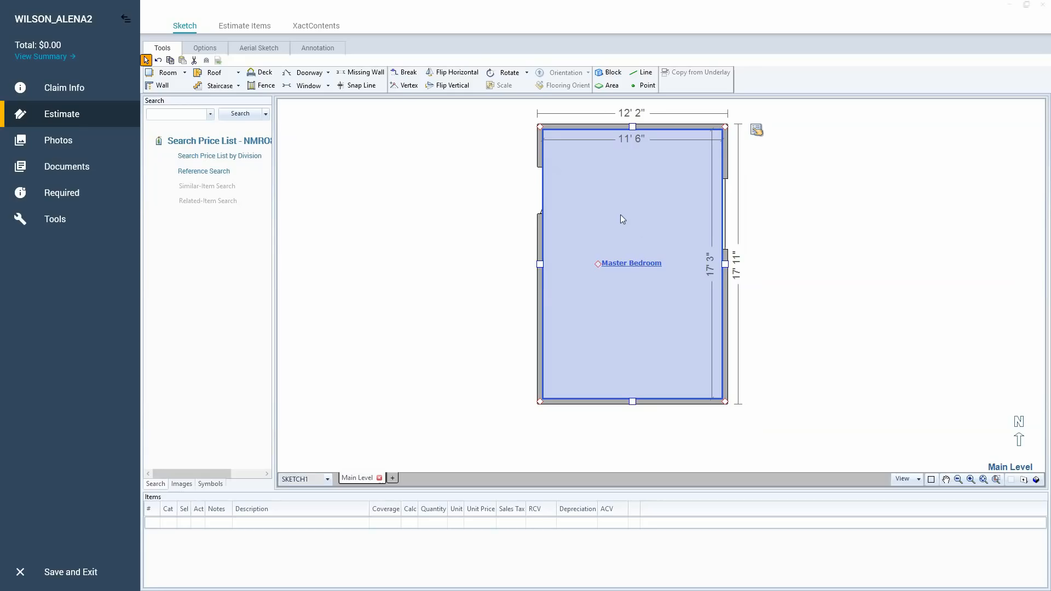
{"action": "left_click", "coordinate": [643, 147]}
{"action": "left_click", "coordinate": [638, 121]}
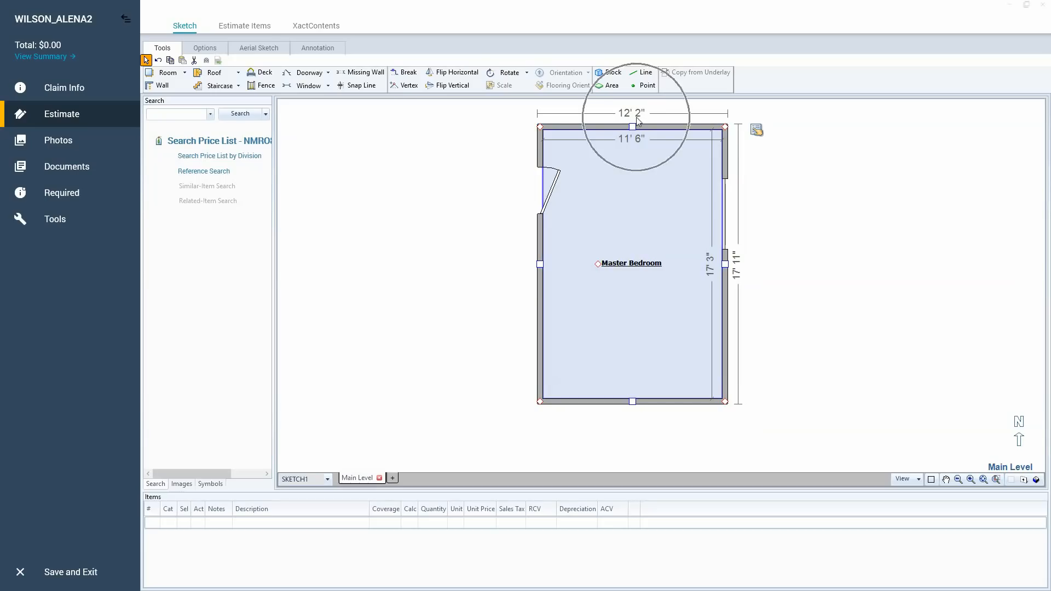
{"action": "left_click", "coordinate": [624, 201]}
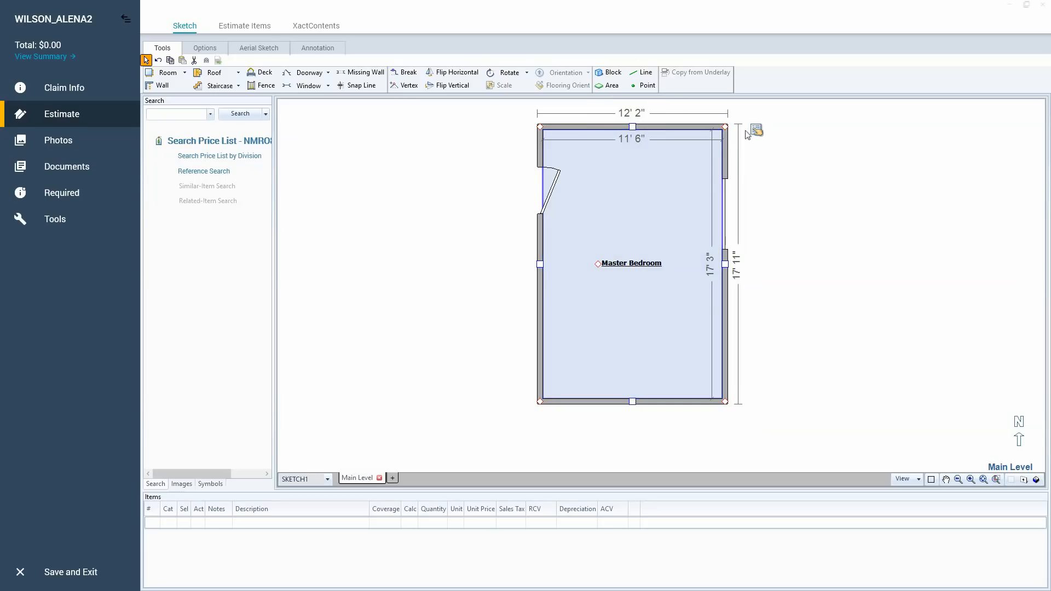
{"action": "mouse_move", "coordinate": [756, 130]}
{"action": "left_click", "coordinate": [864, 228]}
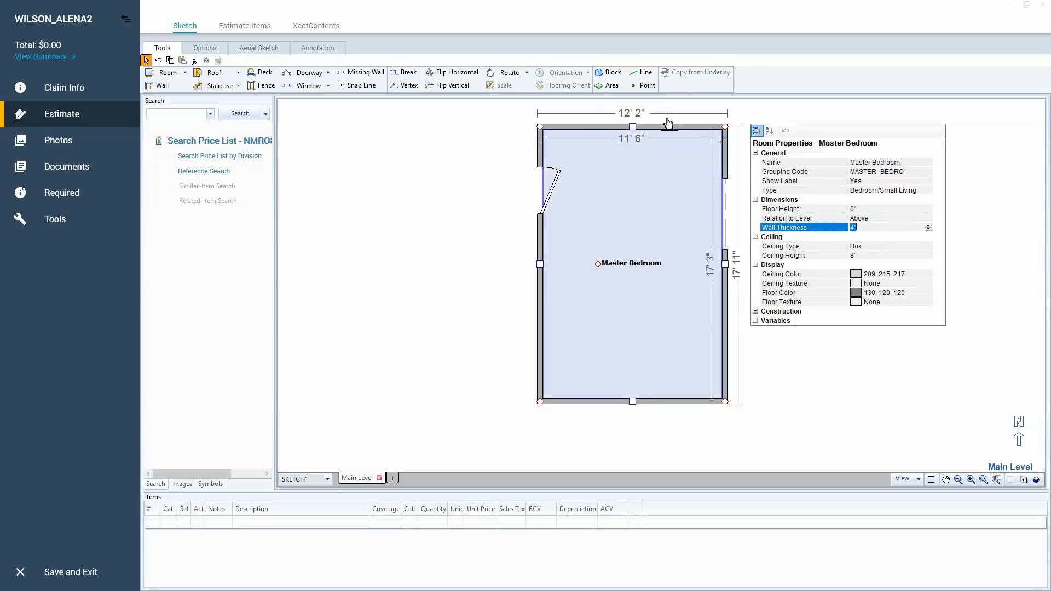
{"action": "left_click", "coordinate": [667, 189]}
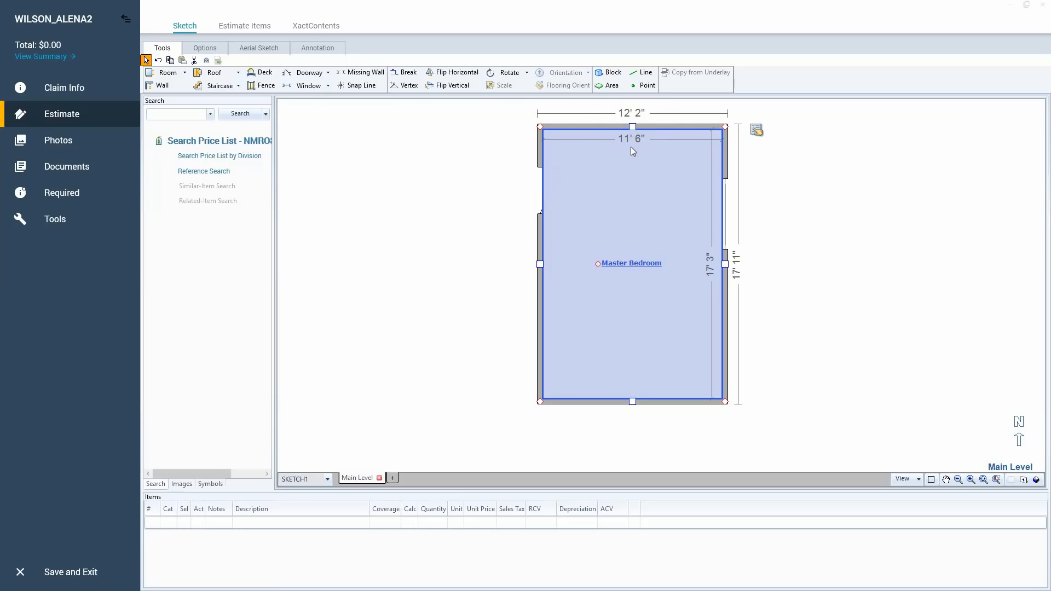
{"action": "left_click", "coordinate": [636, 117]}
{"action": "left_click", "coordinate": [622, 173]}
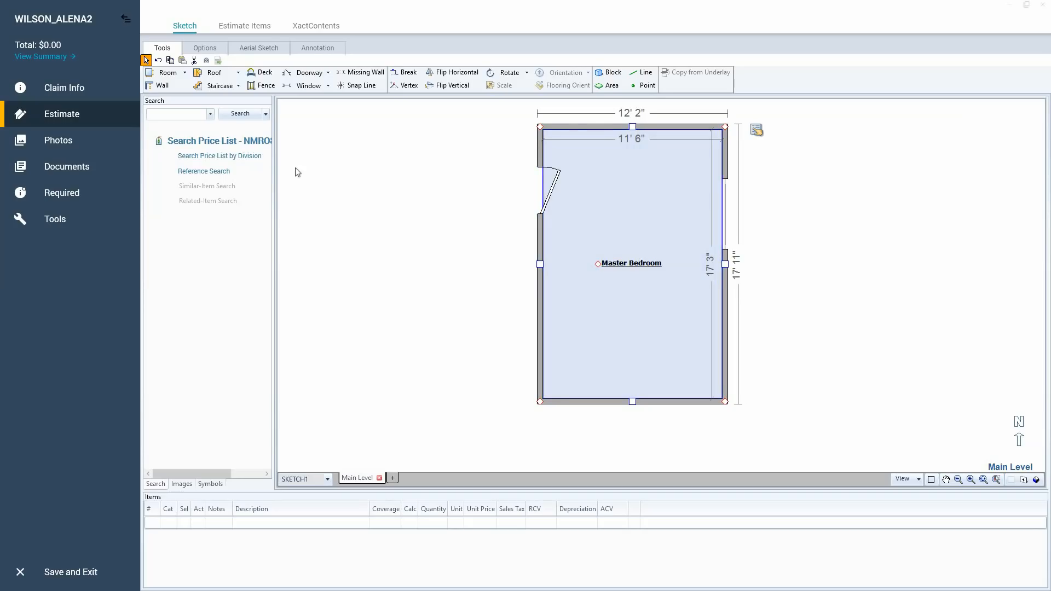
{"action": "left_click", "coordinate": [158, 60]}
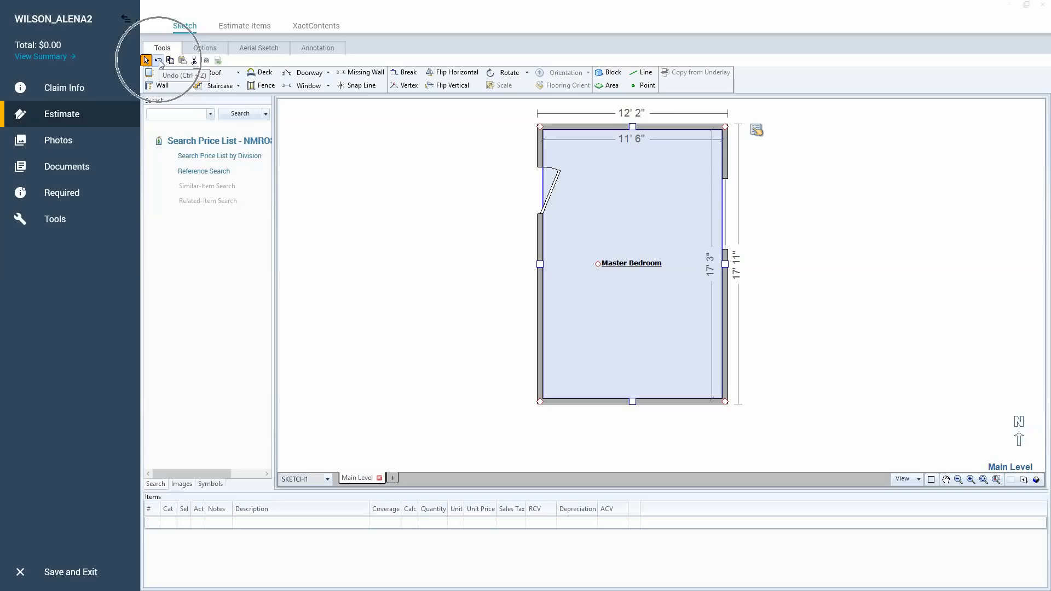
{"action": "left_click", "coordinate": [159, 62]}
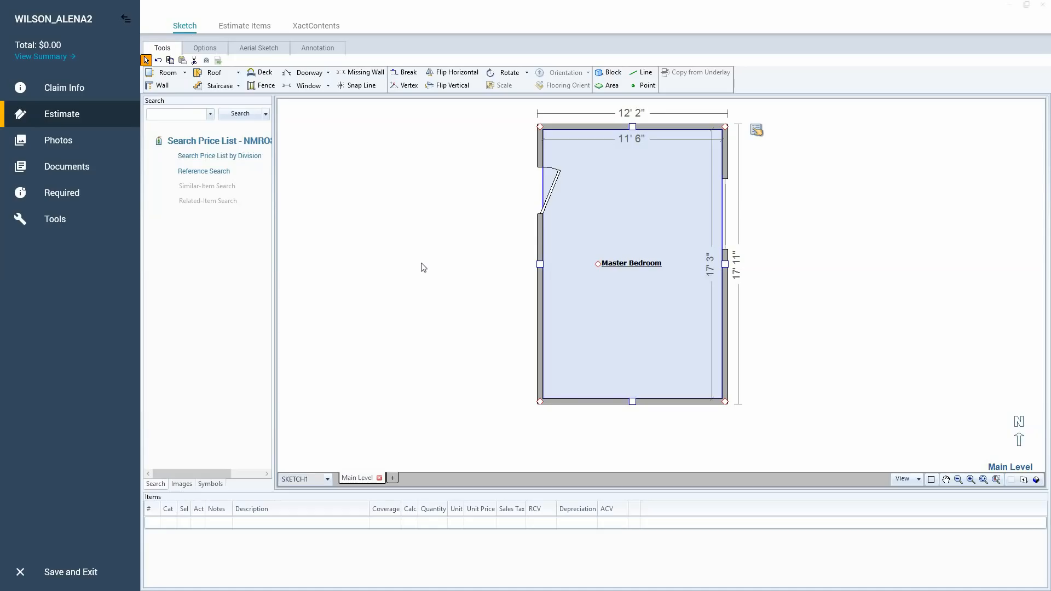
Try placing two doors in the Master Bedroom's south wall and remove them again.
{"action": "key", "text": "d"}
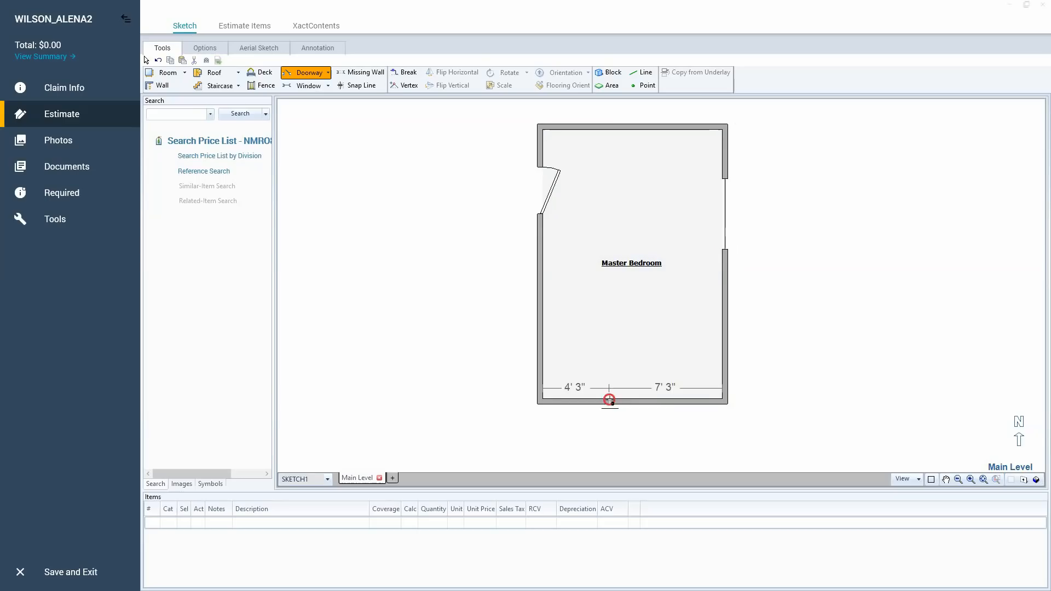
{"action": "left_click", "coordinate": [608, 402]}
{"action": "left_click", "coordinate": [660, 403]}
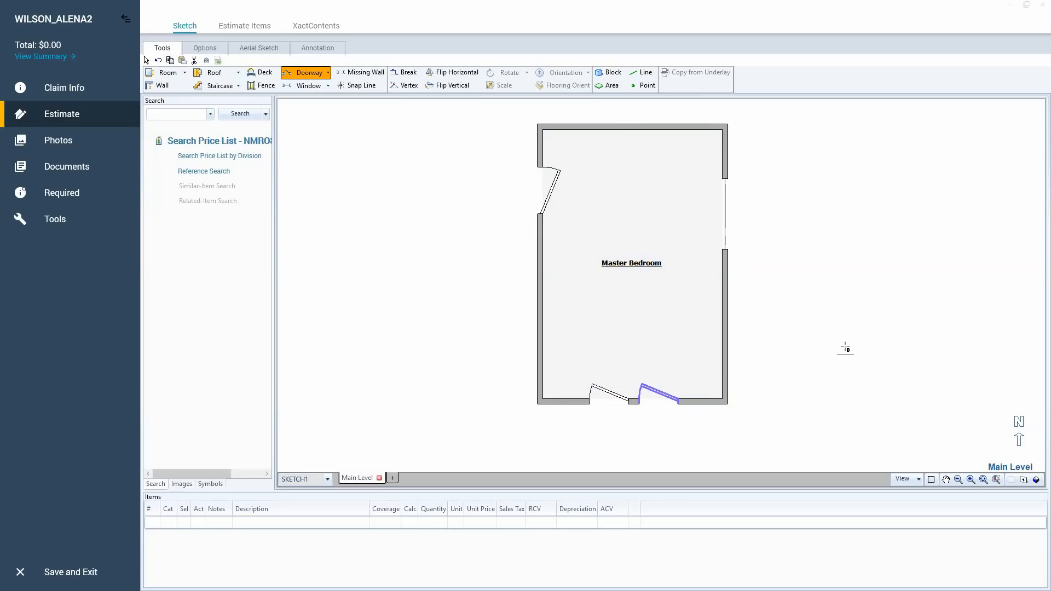
{"action": "key", "text": "Escape"}
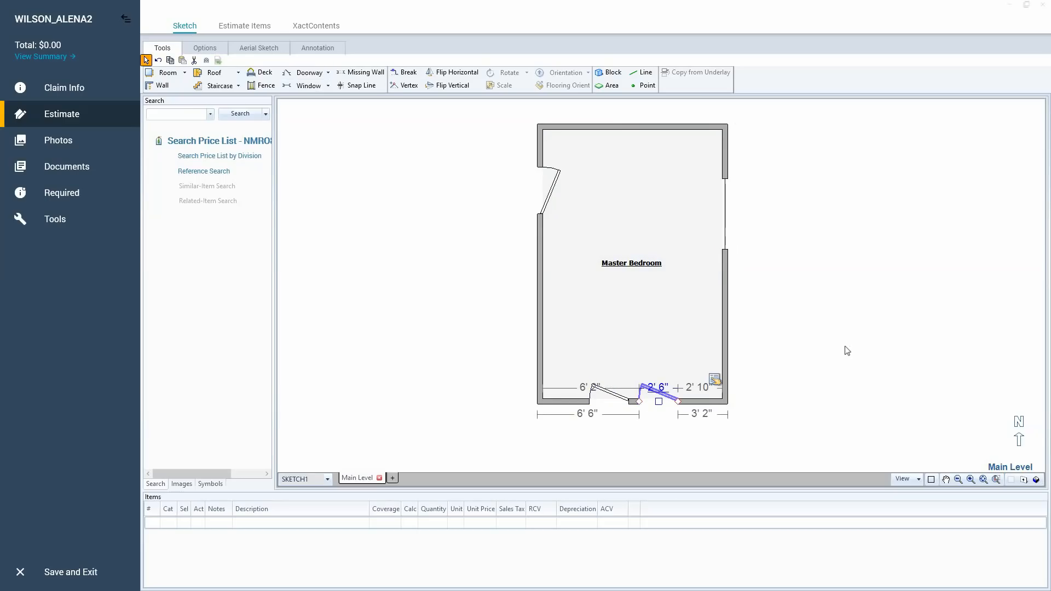
{"action": "key", "text": "Delete"}
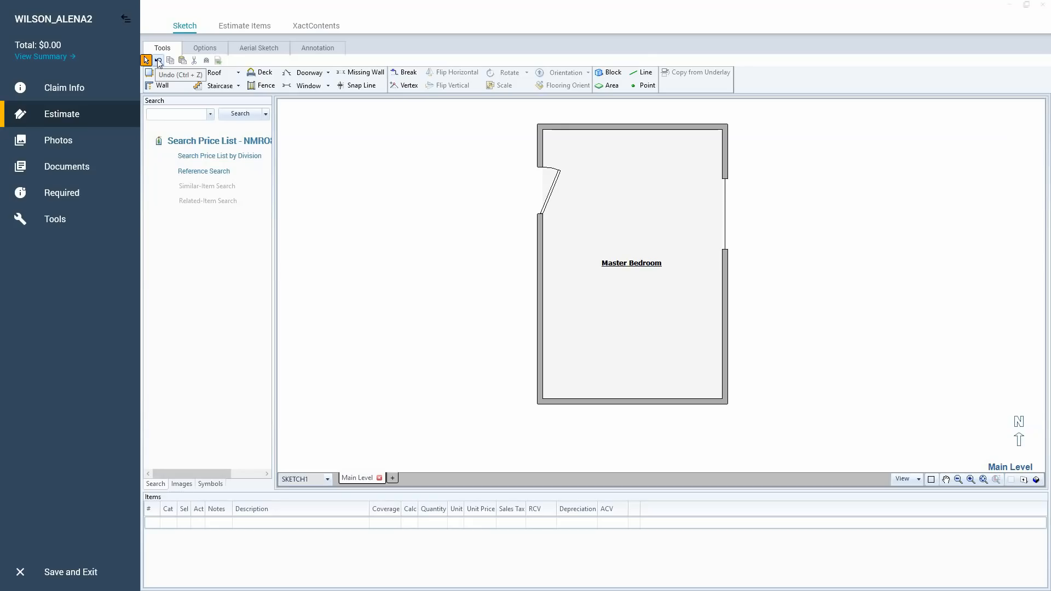
{"action": "left_click", "coordinate": [591, 230]}
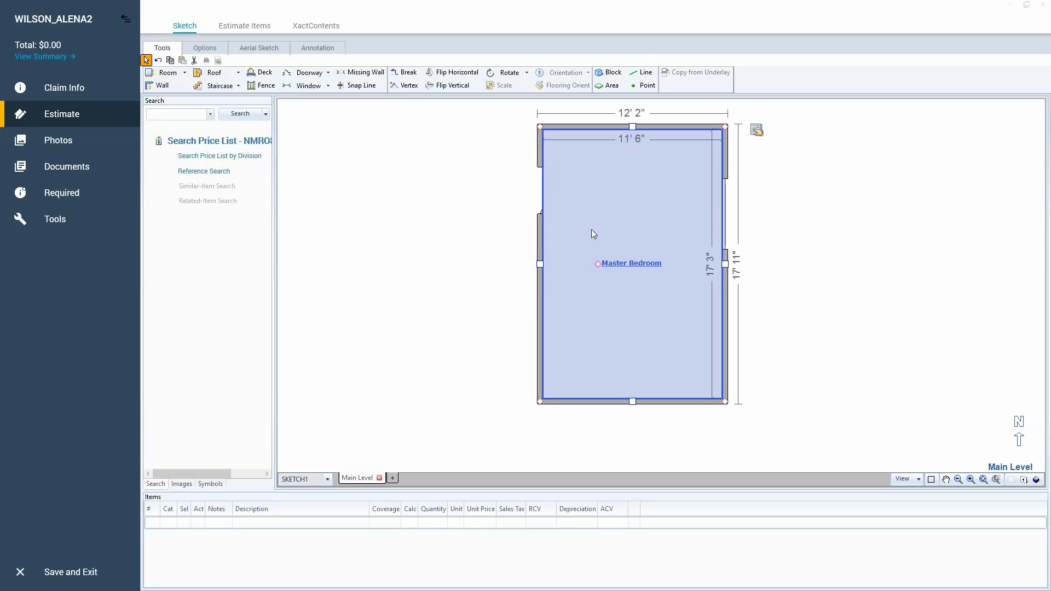
{"action": "left_click", "coordinate": [498, 323]}
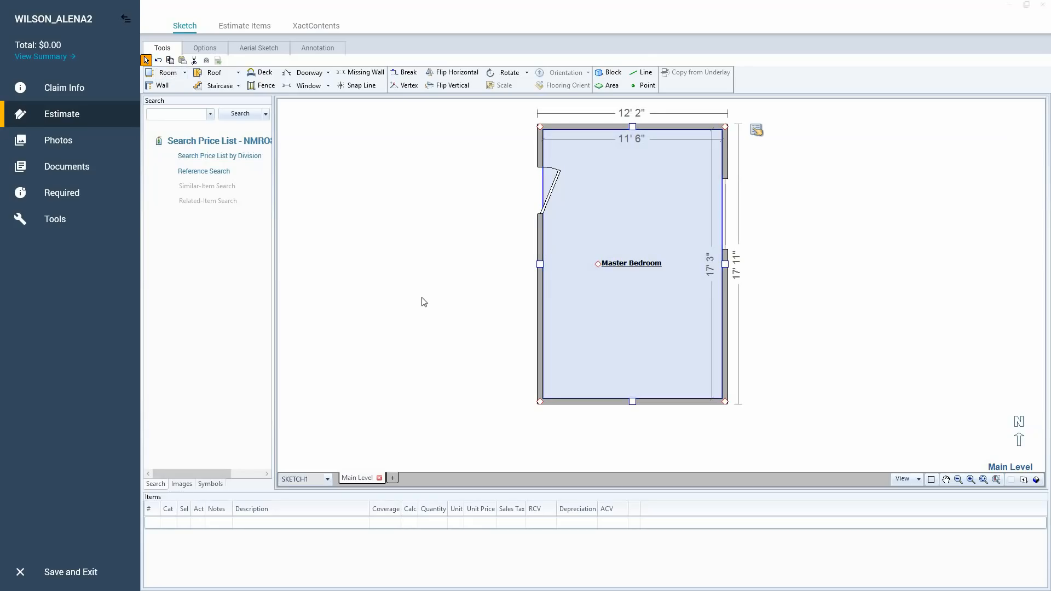
Switch from the sketch to the Estimate Items view with the Main Level's room grouping.
{"action": "left_click", "coordinate": [239, 29]}
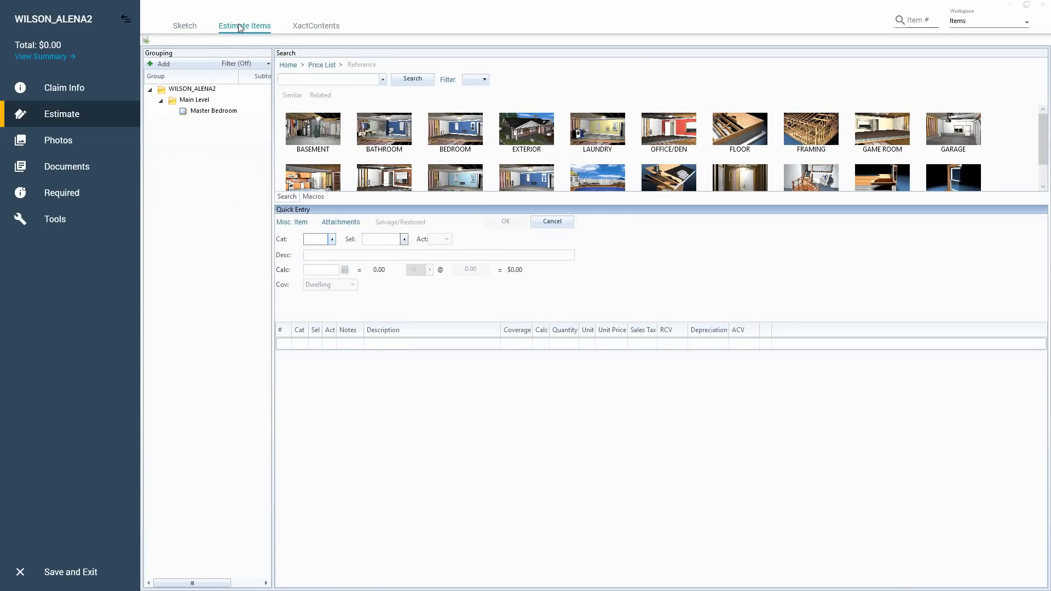
{"action": "left_click", "coordinate": [239, 28]}
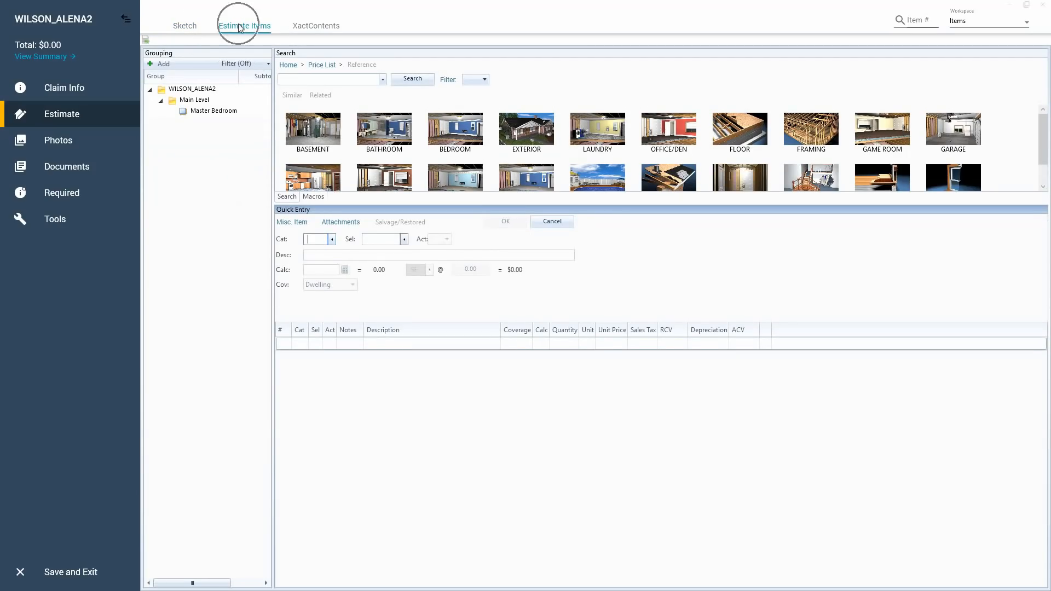
{"action": "left_click", "coordinate": [187, 28]}
{"action": "left_click", "coordinate": [187, 27]}
{"action": "left_click", "coordinate": [246, 30]}
{"action": "left_click", "coordinate": [171, 67]}
{"action": "key", "text": "ctrl"}
{"action": "key", "text": "ctrl"}
{"action": "key", "text": "ctrl"}
{"action": "key", "text": "ctrl"}
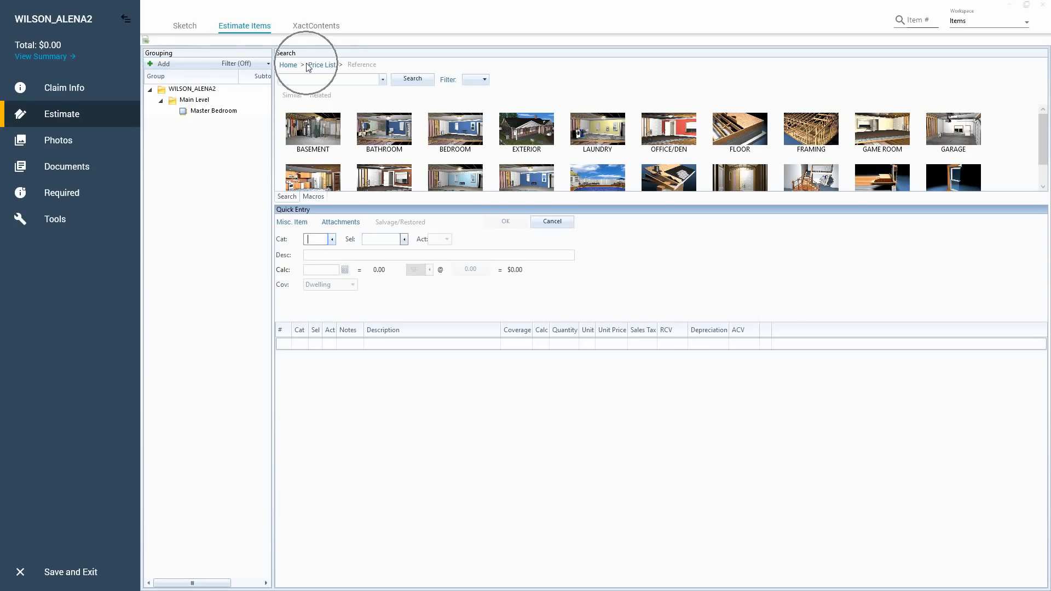
{"action": "key", "text": "ctrl"}
{"action": "key", "text": "ctrl"}
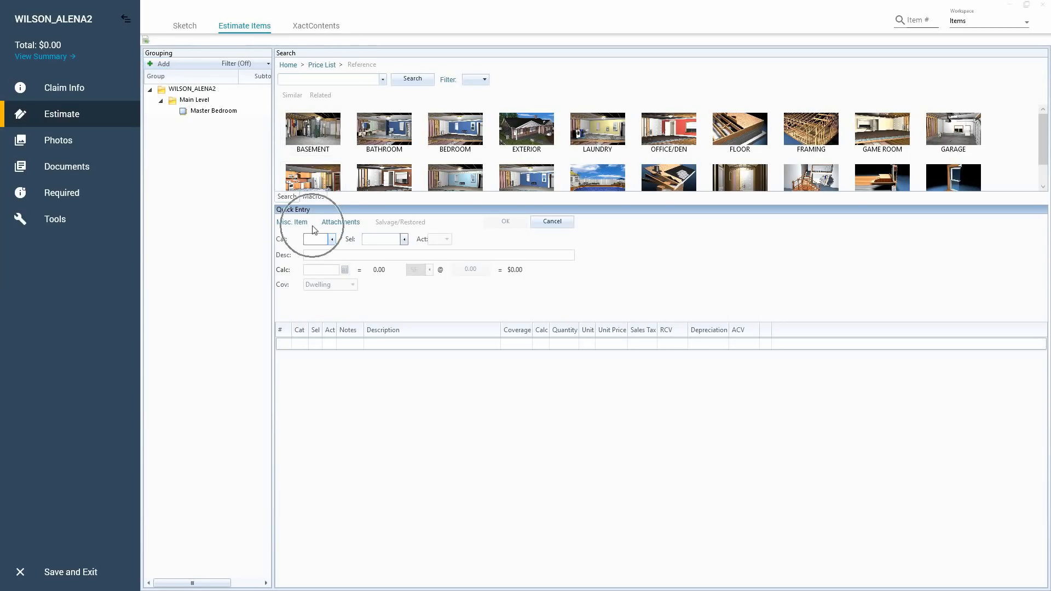
{"action": "key", "text": "ctrl"}
{"action": "key", "text": "ctrl"}
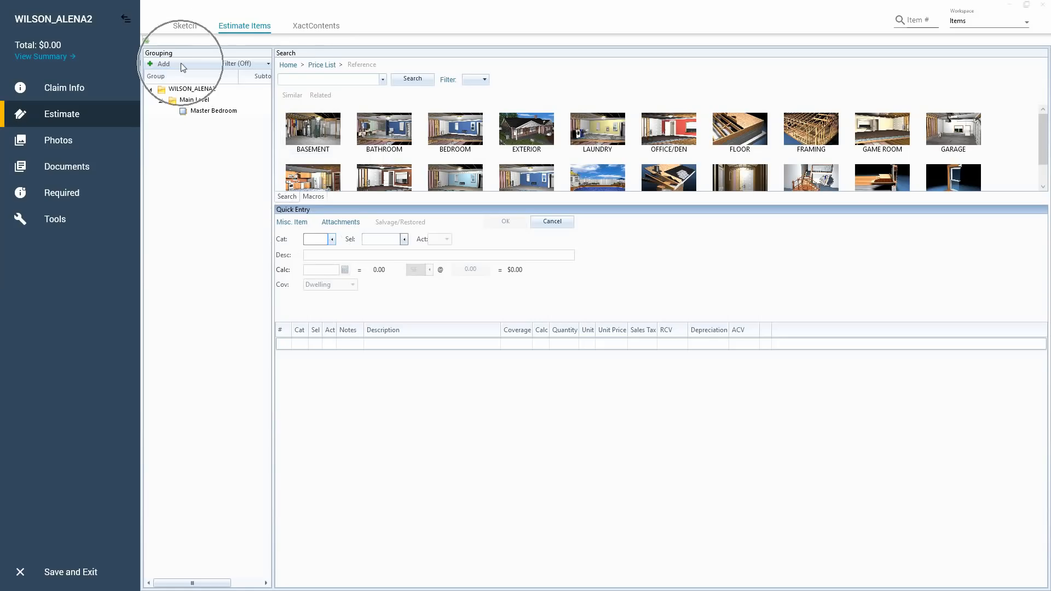
View the Master Bedroom's sketch in its group information from the Main Level grouping, and close it.
{"action": "key", "text": "ctrl"}
{"action": "left_click", "coordinate": [196, 112]}
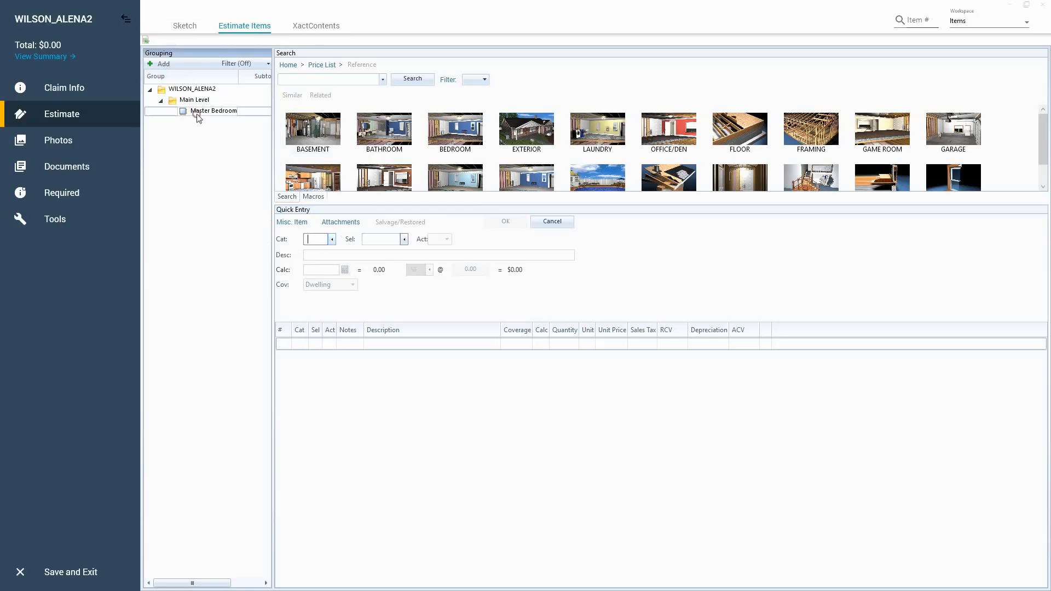
{"action": "key", "text": "ctrl"}
{"action": "key", "text": "ctrl"}
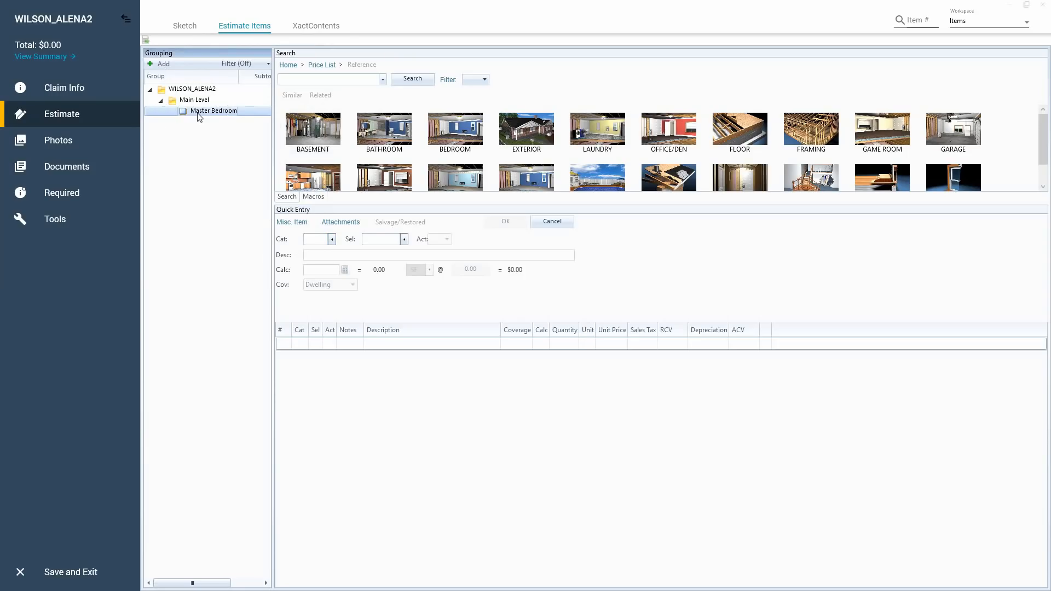
{"action": "left_click", "coordinate": [196, 101]}
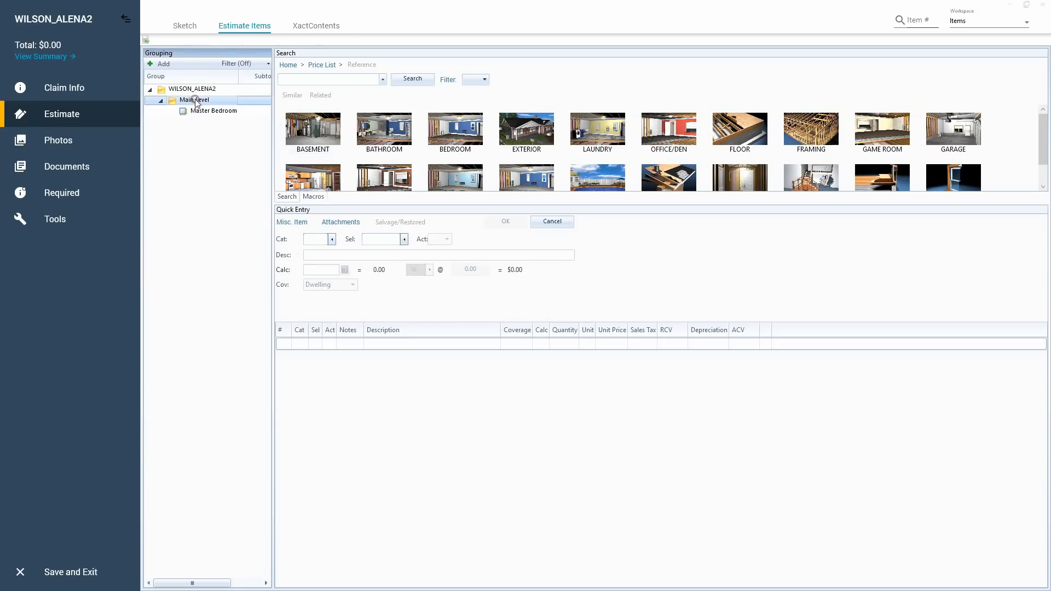
{"action": "key", "text": "ctrl"}
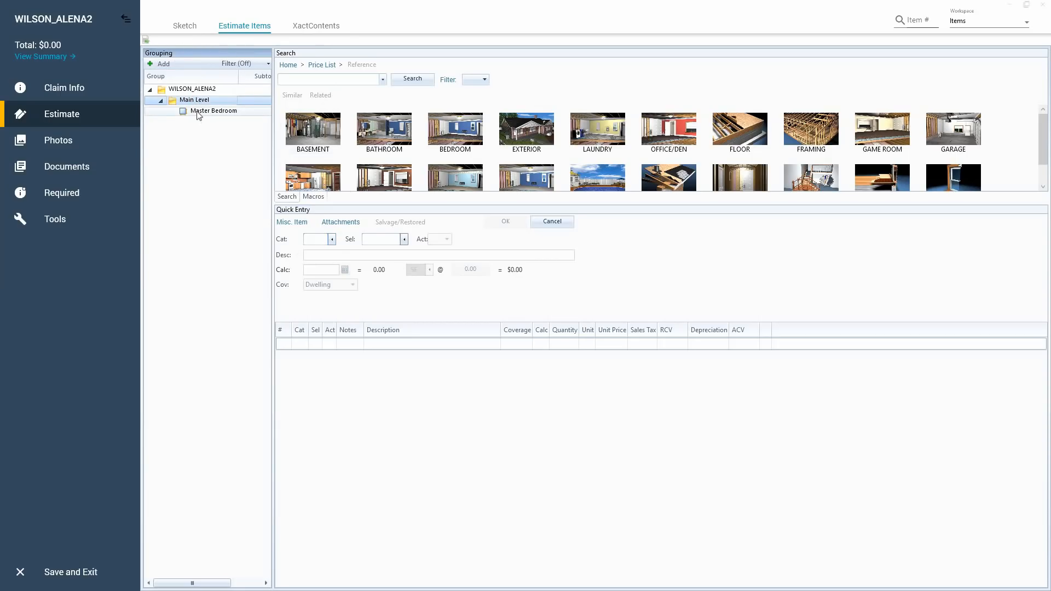
{"action": "double_click", "coordinate": [198, 112]}
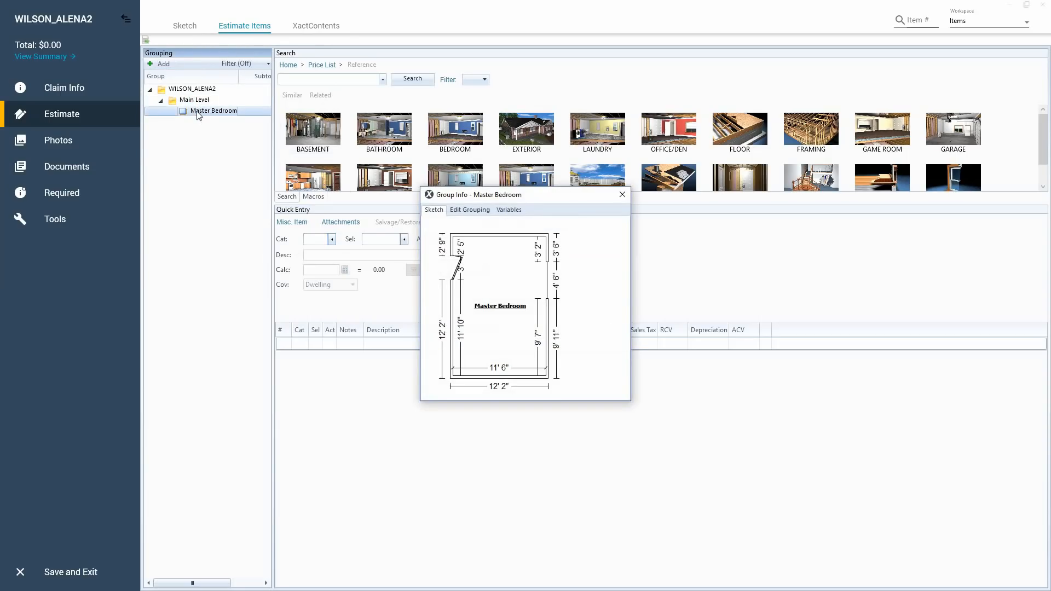
{"action": "key", "text": "ctrl"}
{"action": "key", "text": "ctrl"}
{"action": "key", "text": "ctrl"}
{"action": "key", "text": "ctrl"}
{"action": "left_click", "coordinate": [621, 195]}
Search the price list for "paint" and add Paint (V) - one coat (PNTP) to the Master Bedroom.
{"action": "left_click", "coordinate": [199, 111]}
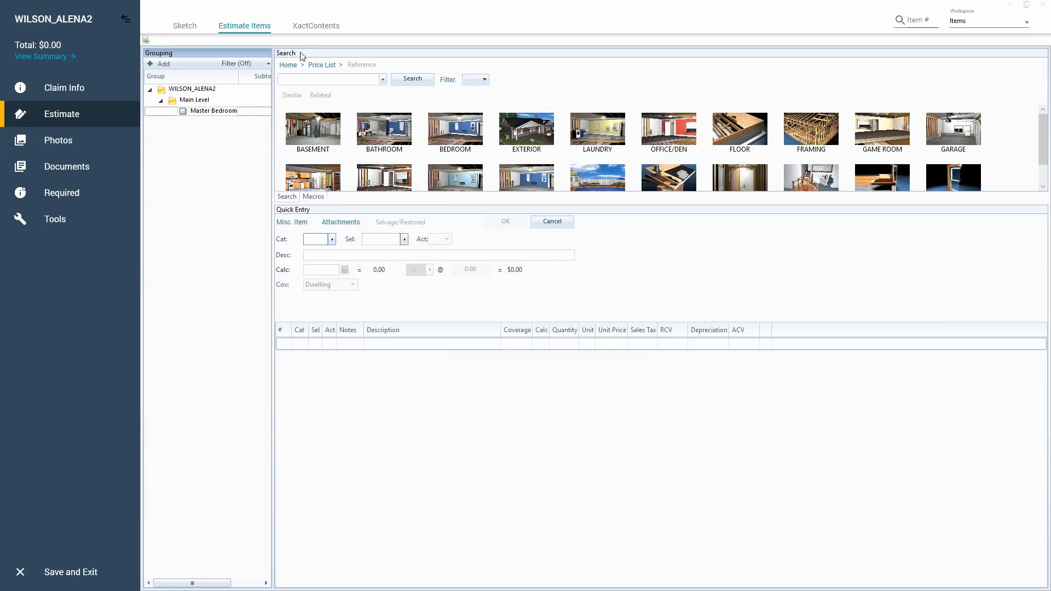
{"action": "left_click", "coordinate": [314, 80]}
{"action": "type", "text": "pai"}
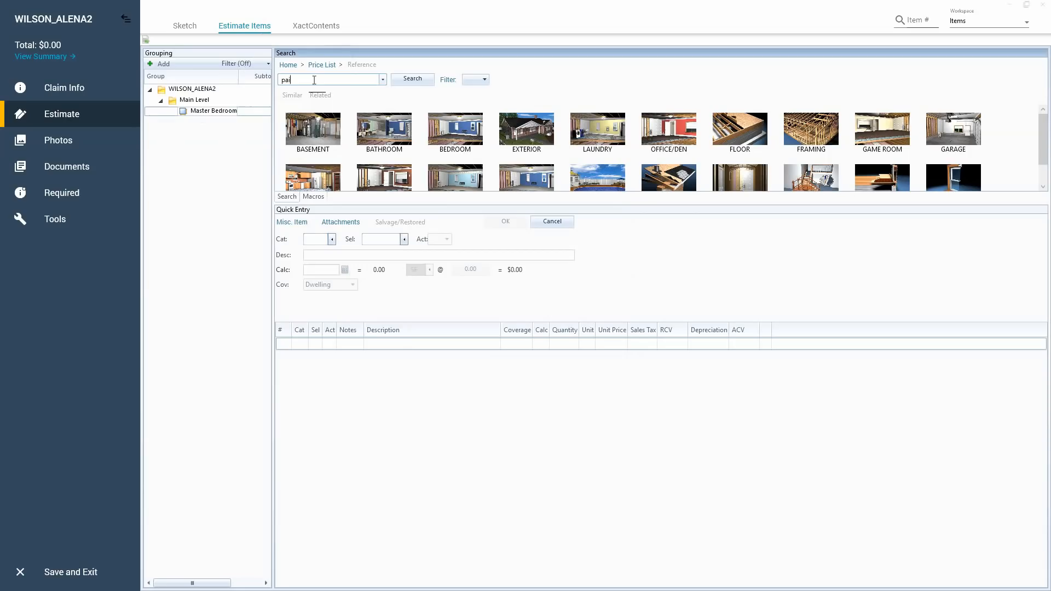
{"action": "type", "text": "nt"}
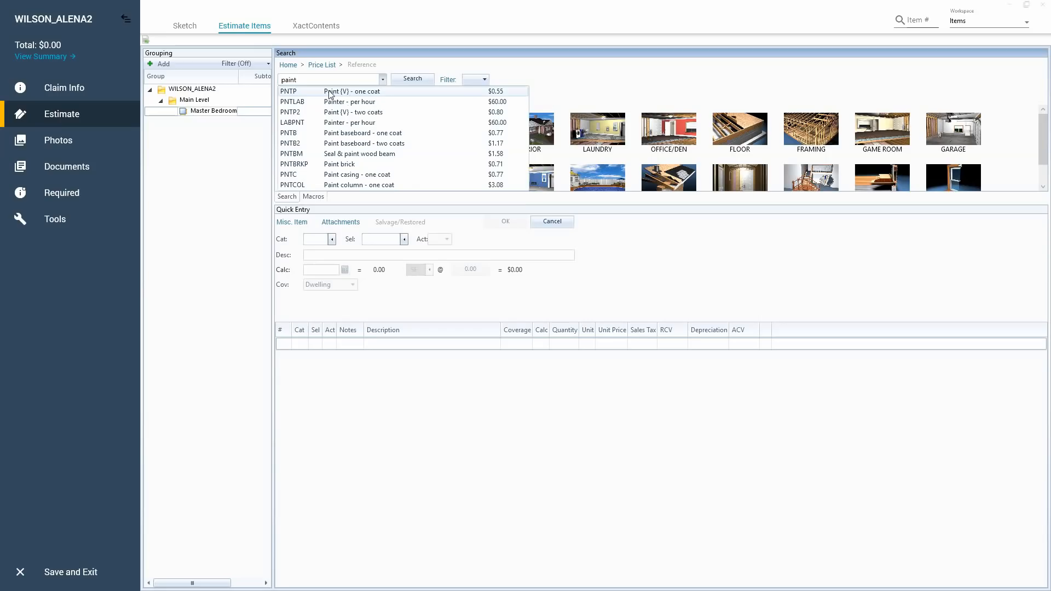
{"action": "left_click", "coordinate": [357, 93]}
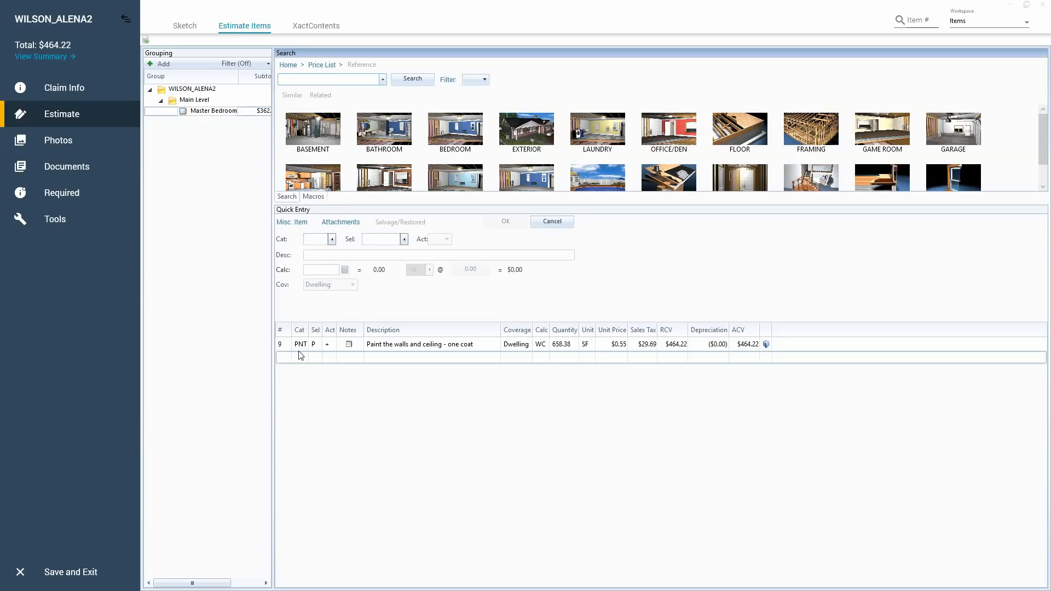
{"action": "key", "text": "ctrl"}
{"action": "key", "text": "ctrl"}
{"action": "key", "text": "ctrl"}
{"action": "key", "text": "ctrl"}
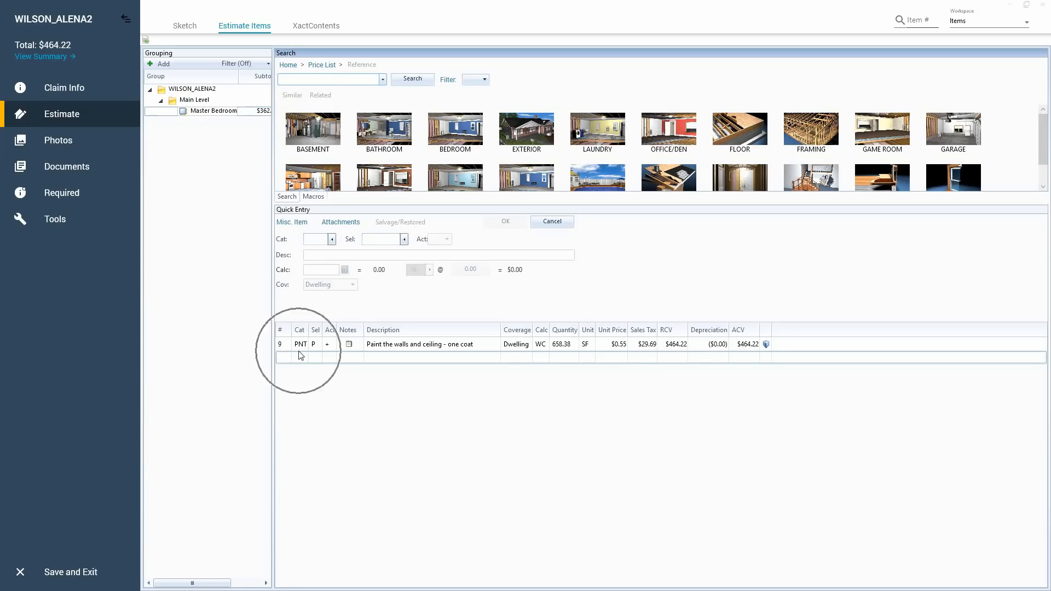
{"action": "key", "text": "ctrl"}
{"action": "key", "text": "ctrl"}
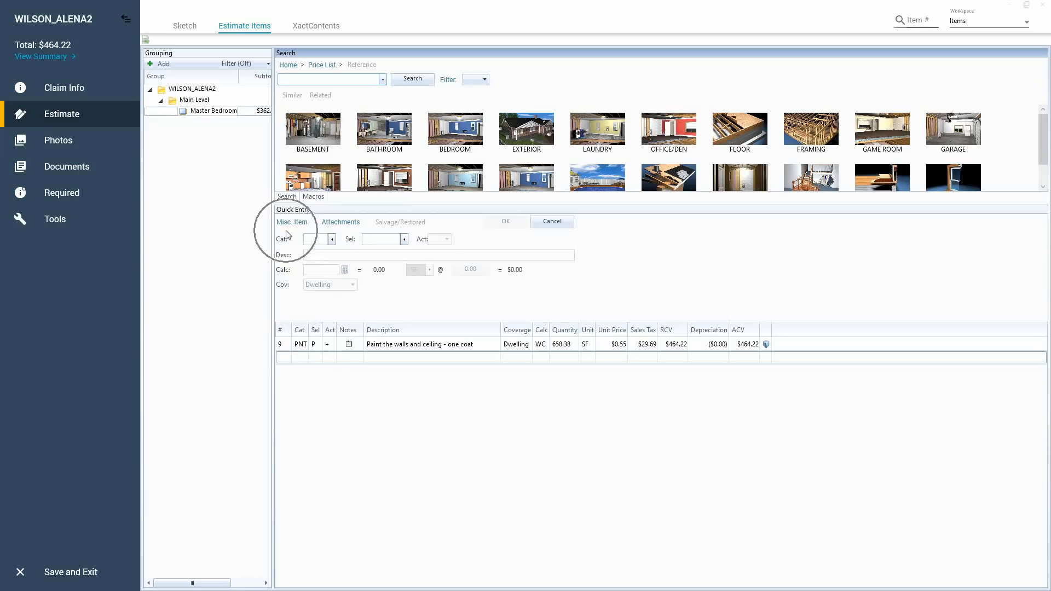
{"action": "key", "text": "ctrl"}
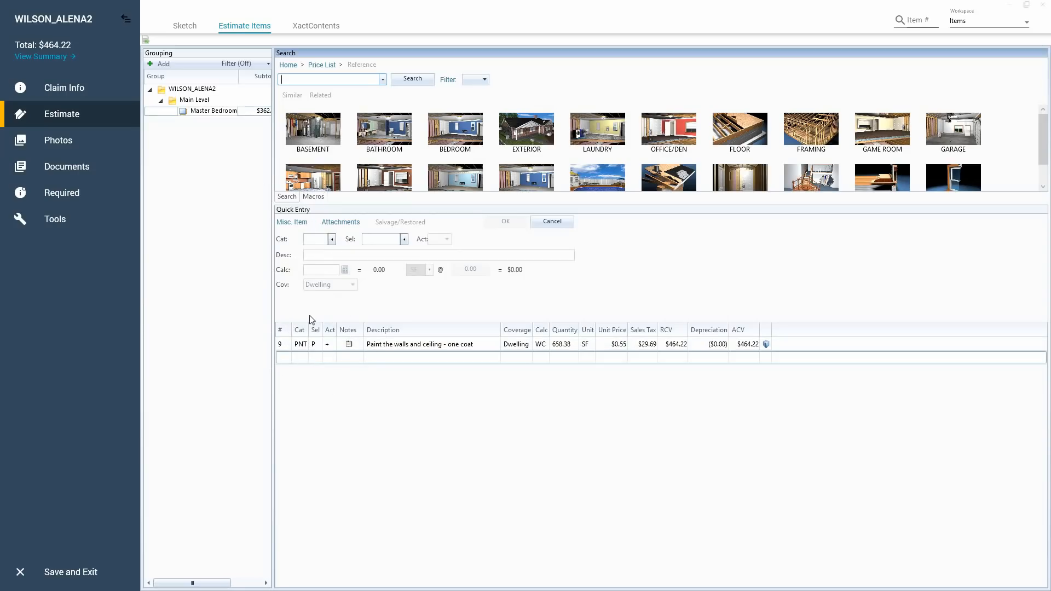
Open the Master Bedroom's paint line item for editing and check its quantity and unit price.
{"action": "left_click", "coordinate": [285, 347]}
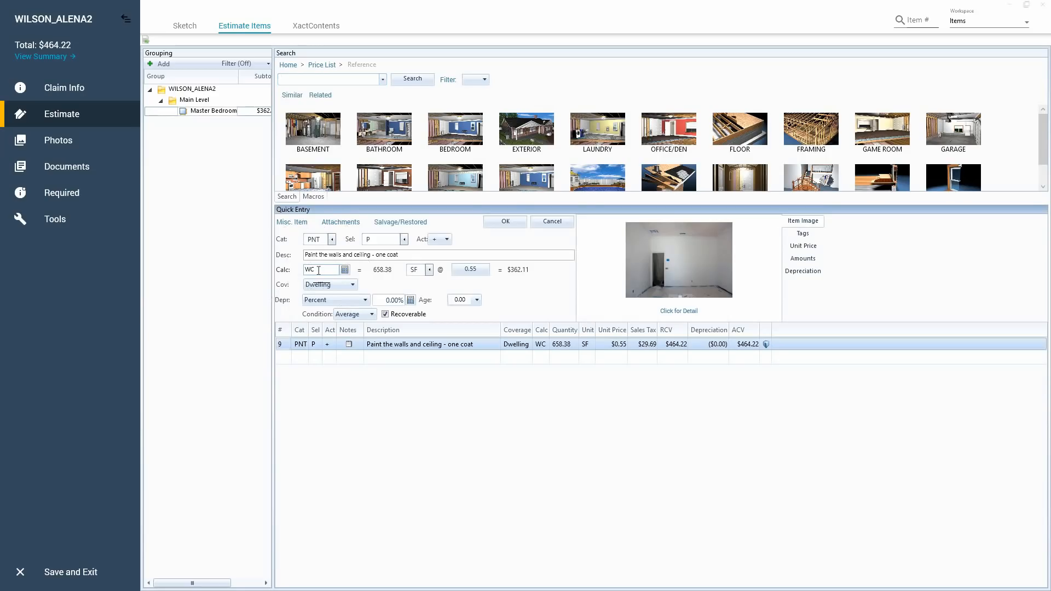
{"action": "left_click", "coordinate": [380, 272]}
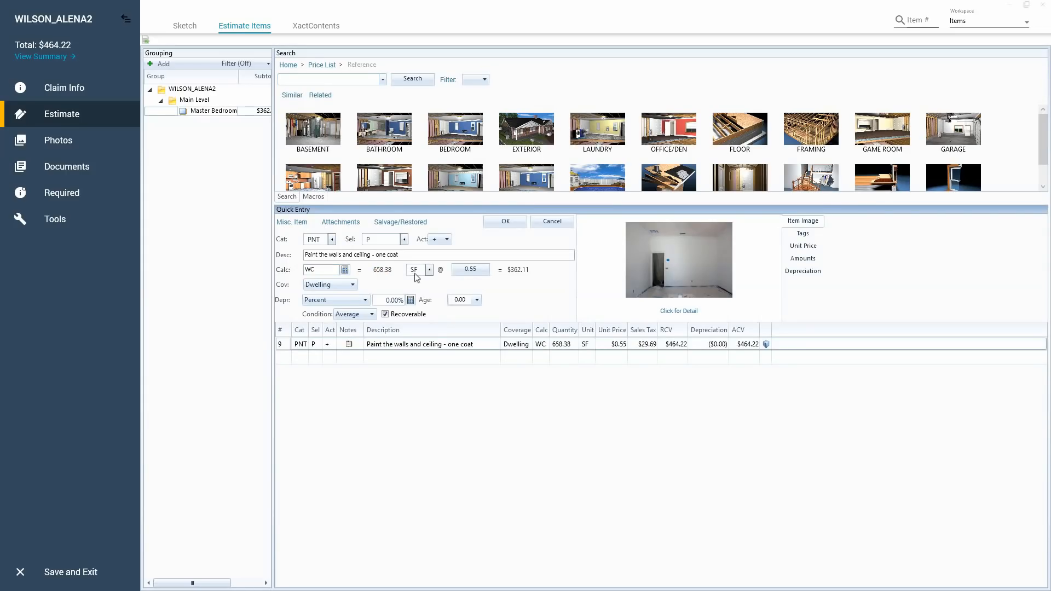
{"action": "left_click", "coordinate": [475, 272]}
Try W as the paint item's calculation using the calculator, and set it back to WC.
{"action": "left_click", "coordinate": [317, 272]}
{"action": "left_click", "coordinate": [345, 270]}
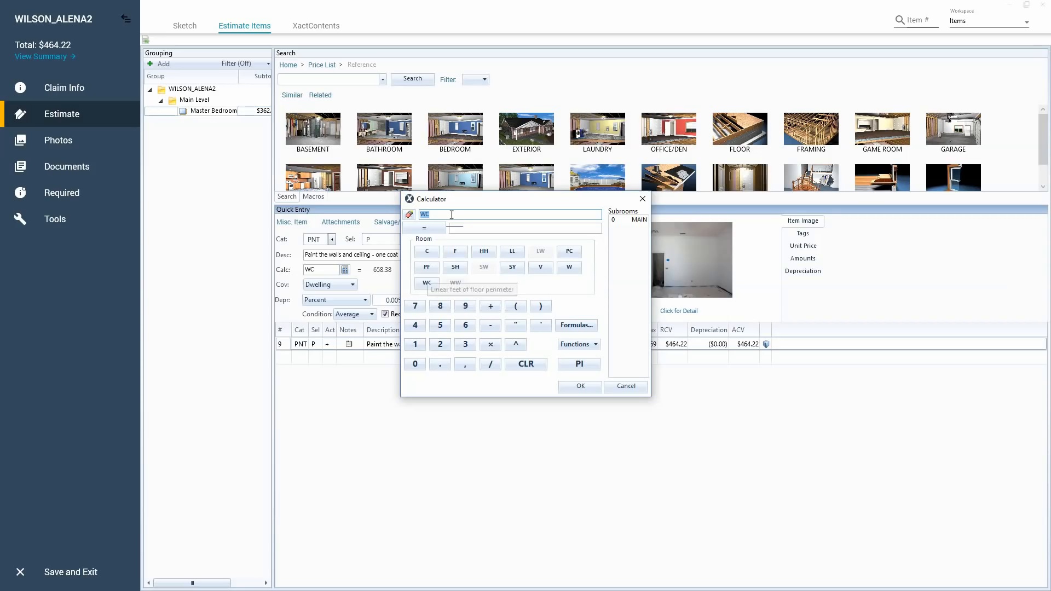
{"action": "type", "text": "W"}
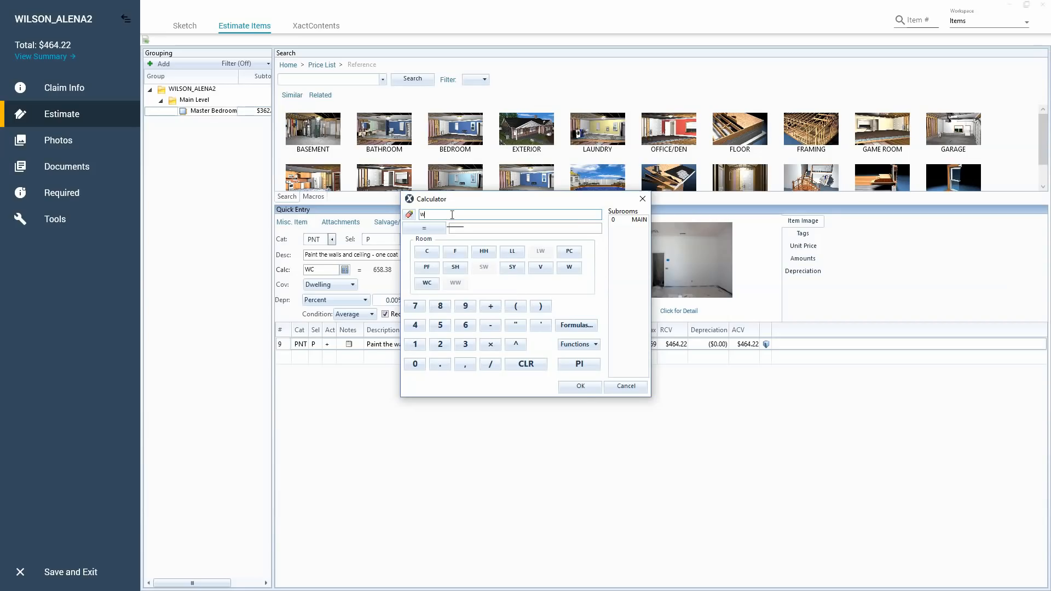
{"action": "left_click", "coordinate": [581, 387]}
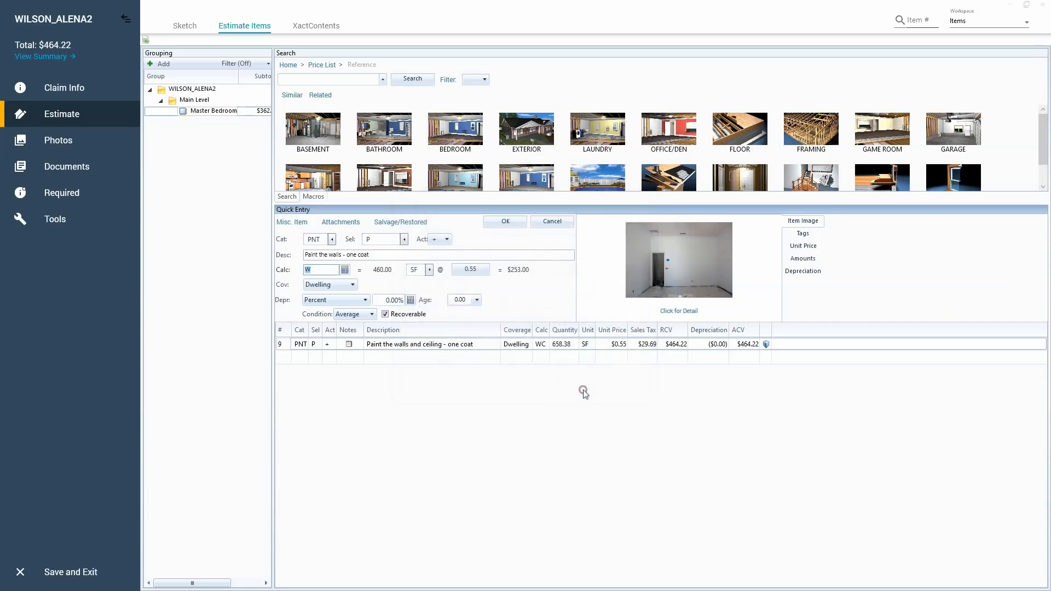
{"action": "left_click", "coordinate": [329, 271]}
{"action": "type", "text": "C"}
Read the paint item's detailed definition, including its included materials and the note on prep work, and save the item entry.
{"action": "left_click", "coordinate": [679, 311]}
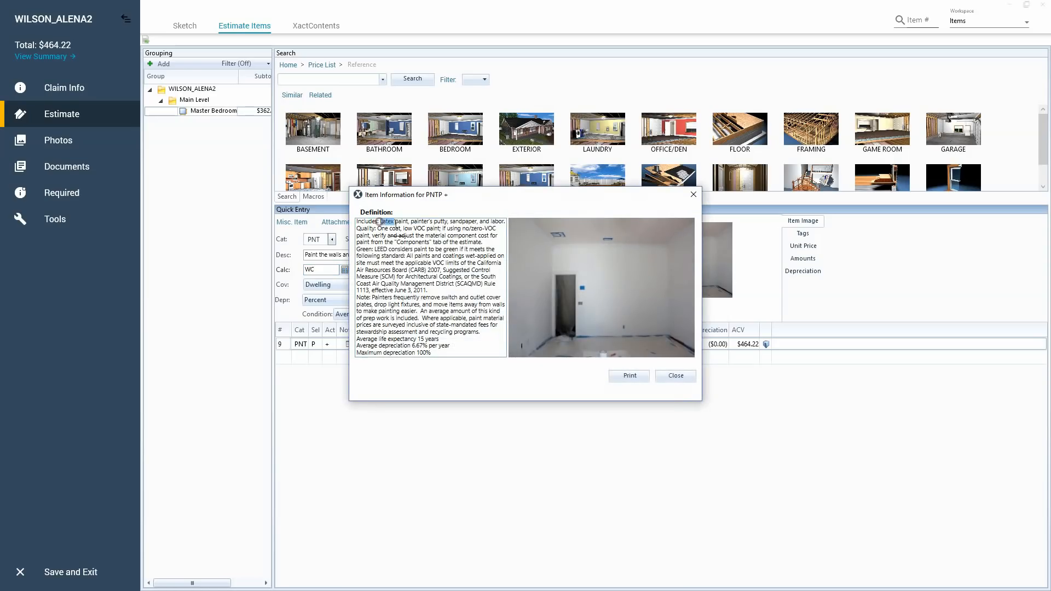
{"action": "mouse_move", "coordinate": [380, 223]}
{"action": "left_mouse_down"}
{"action": "mouse_move", "coordinate": [482, 271]}
{"action": "mouse_move", "coordinate": [469, 291]}
{"action": "left_mouse_up"}
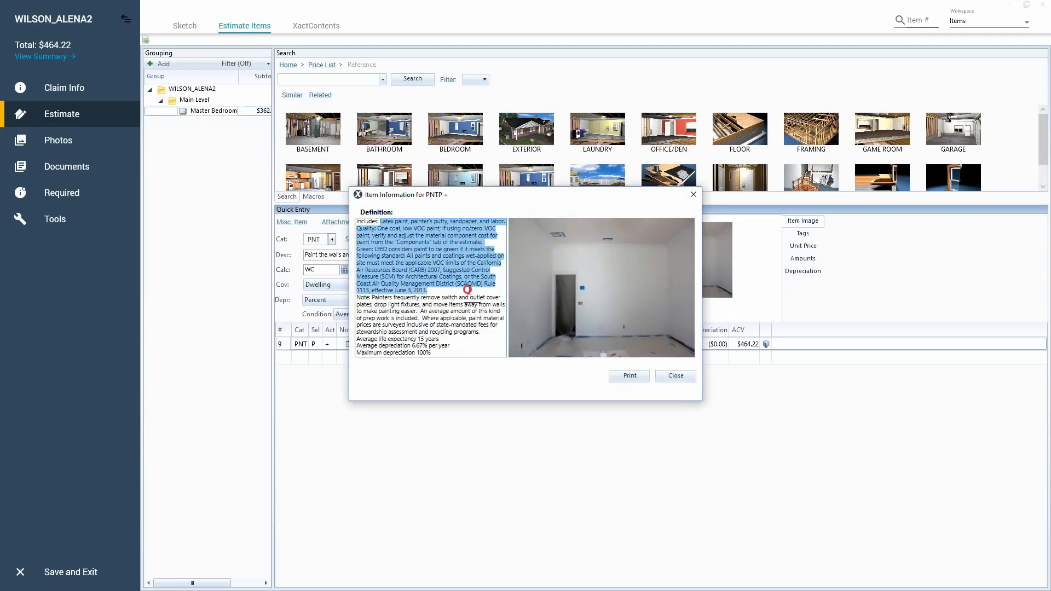
{"action": "left_click", "coordinate": [467, 250]}
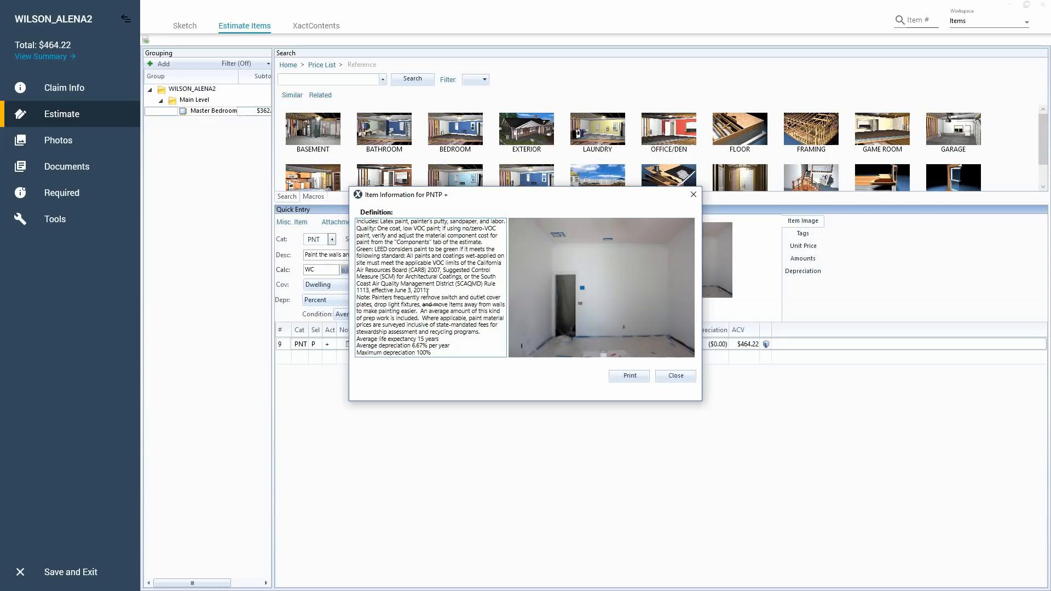
{"action": "mouse_move", "coordinate": [374, 298]}
{"action": "left_mouse_down"}
{"action": "mouse_move", "coordinate": [454, 311]}
{"action": "mouse_move", "coordinate": [432, 300]}
{"action": "mouse_move", "coordinate": [418, 313]}
{"action": "left_mouse_up"}
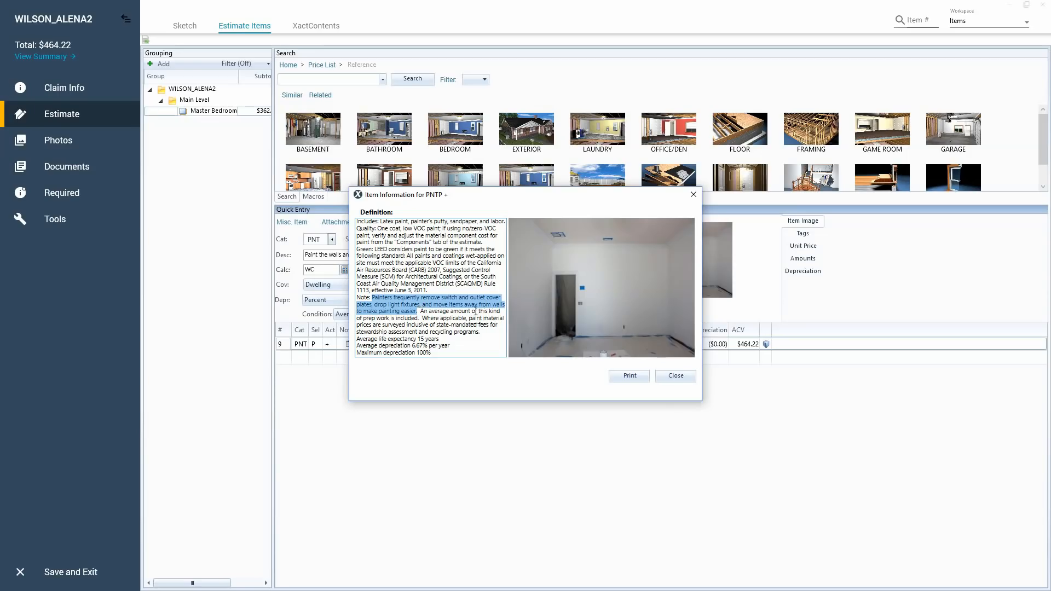
{"action": "left_click", "coordinate": [668, 378]}
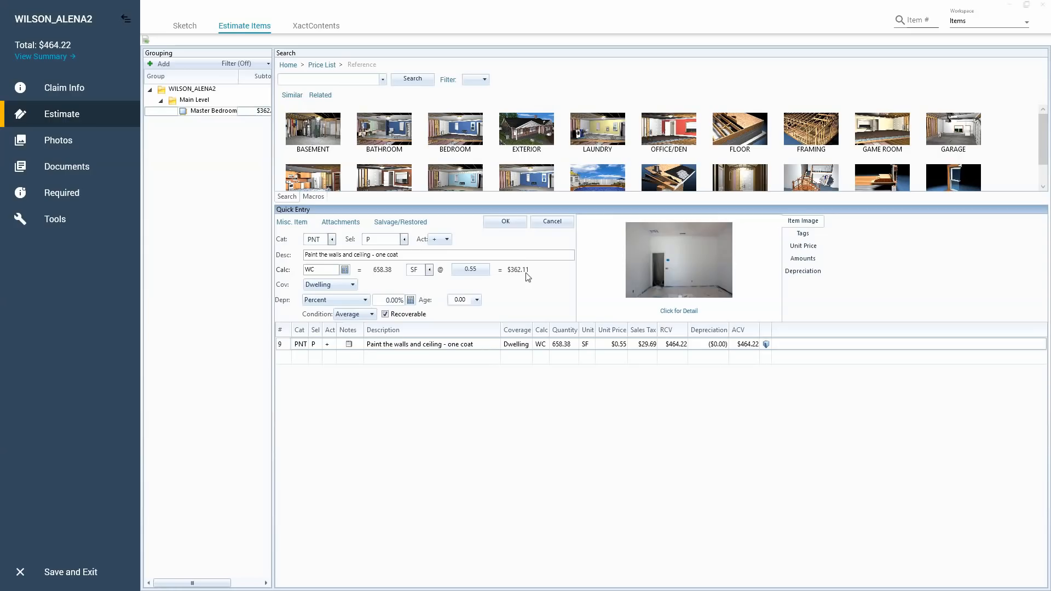
{"action": "left_click", "coordinate": [506, 222]}
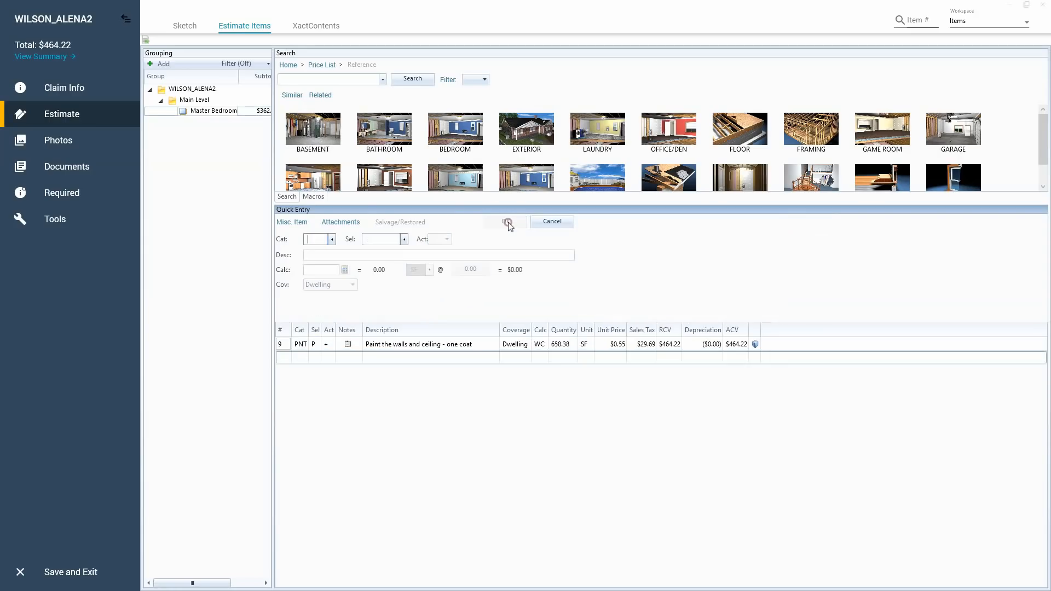
Enter "dry" as the price list search term, and reopen the paint line item to review its calculation before closing it.
{"action": "left_click", "coordinate": [312, 81]}
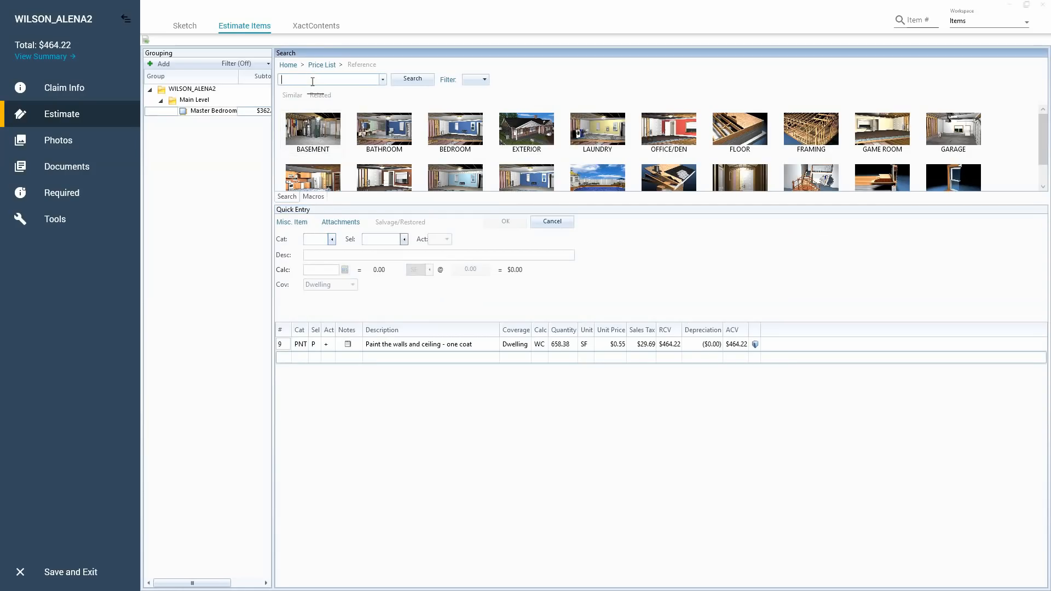
{"action": "type", "text": "dry"}
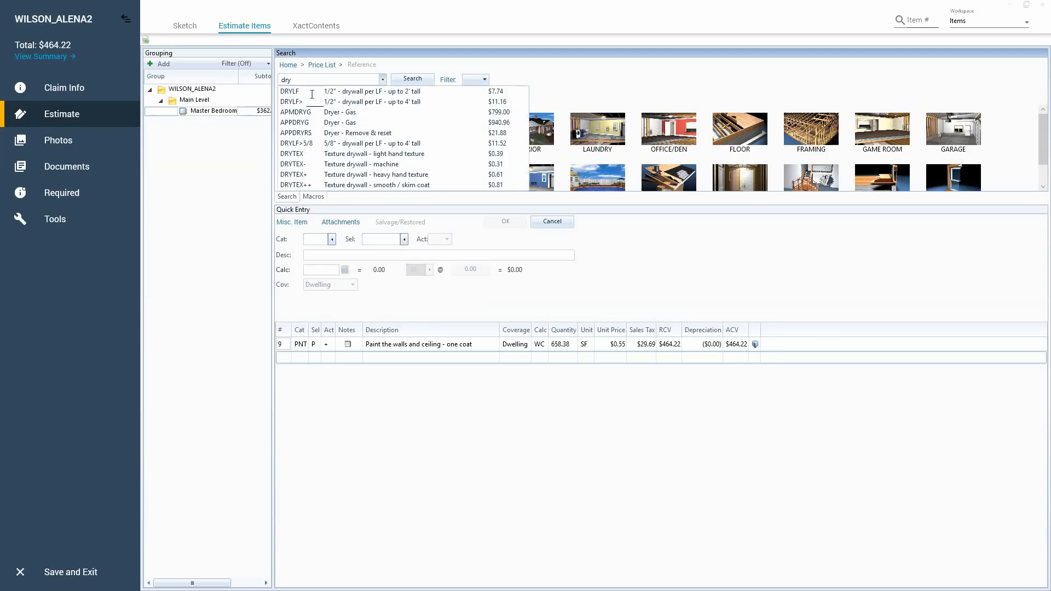
{"action": "left_click", "coordinate": [281, 344]}
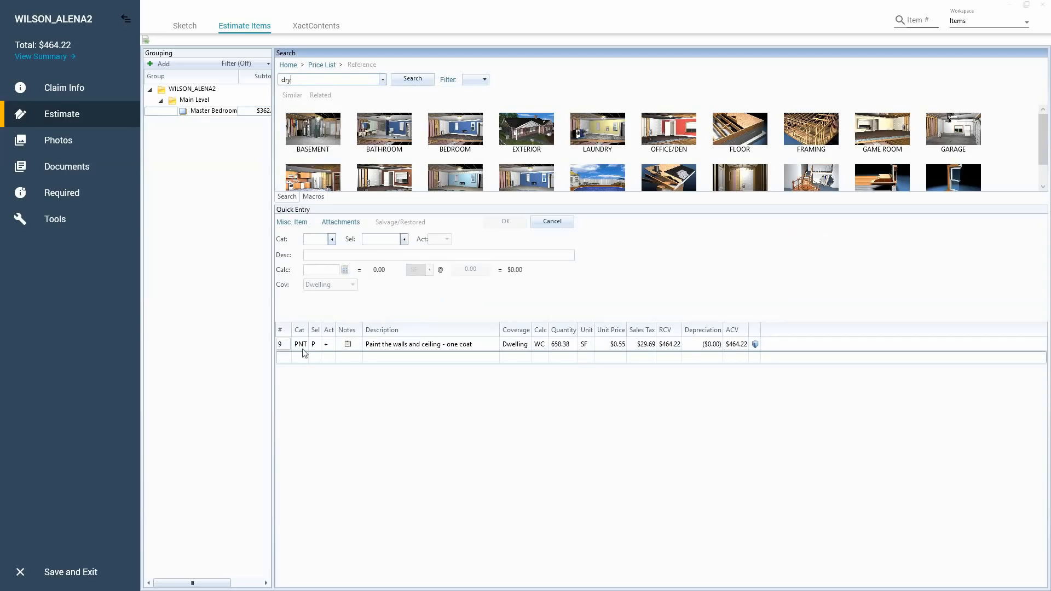
{"action": "left_click", "coordinate": [302, 347]}
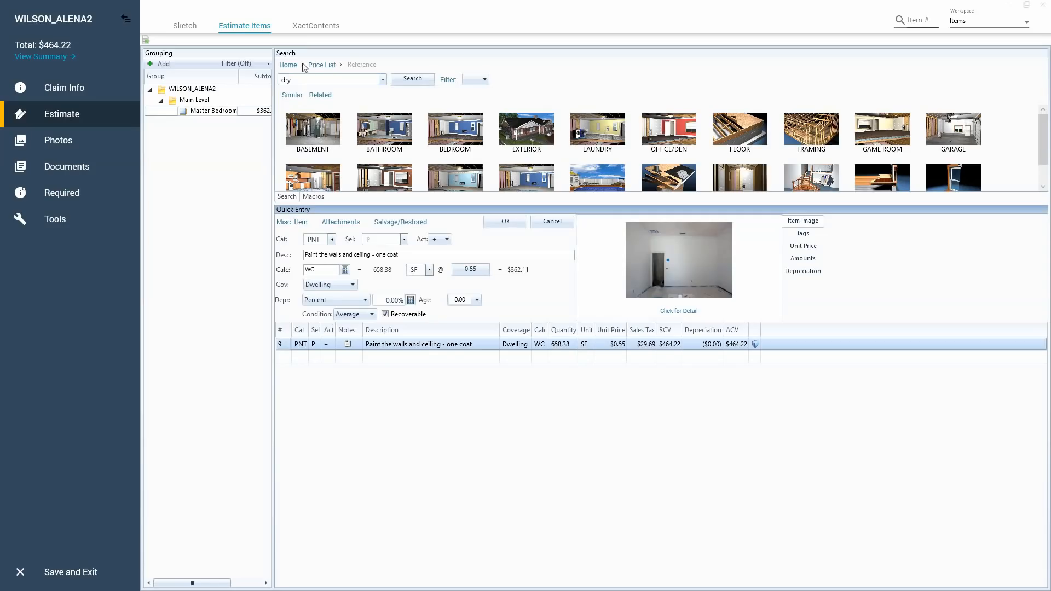
{"action": "left_click", "coordinate": [300, 81]}
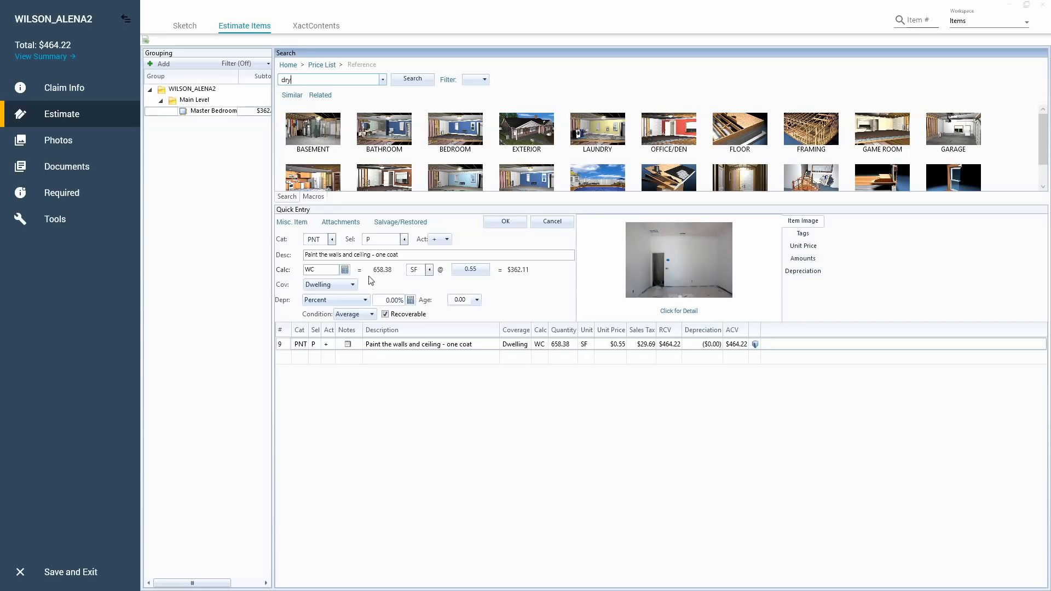
{"action": "left_click", "coordinate": [505, 221]}
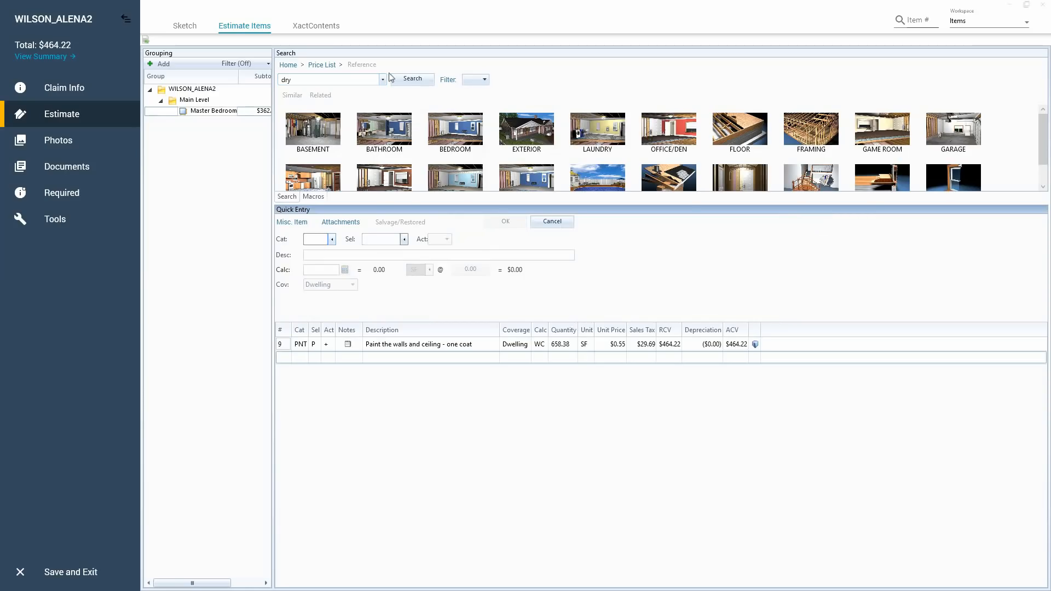
Extend the search to "drywall", add 1/2" drywall - hung, taped, floated, ready for paint to the Master Bedroom, and open that line item.
{"action": "left_click", "coordinate": [350, 77]}
{"action": "type", "text": "wall"}
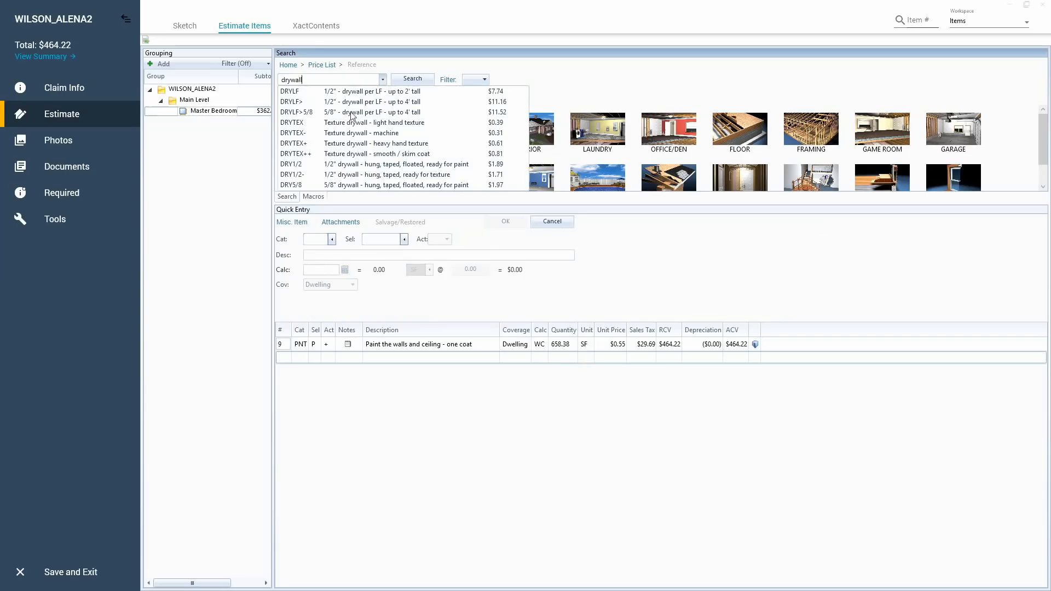
{"action": "left_click", "coordinate": [345, 166]}
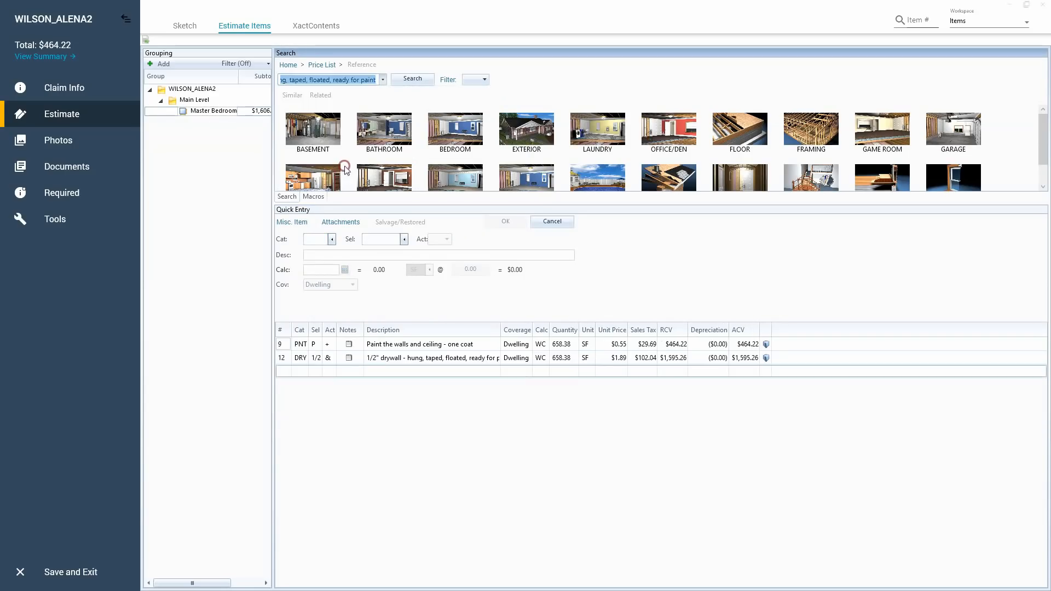
{"action": "left_click", "coordinate": [285, 361]}
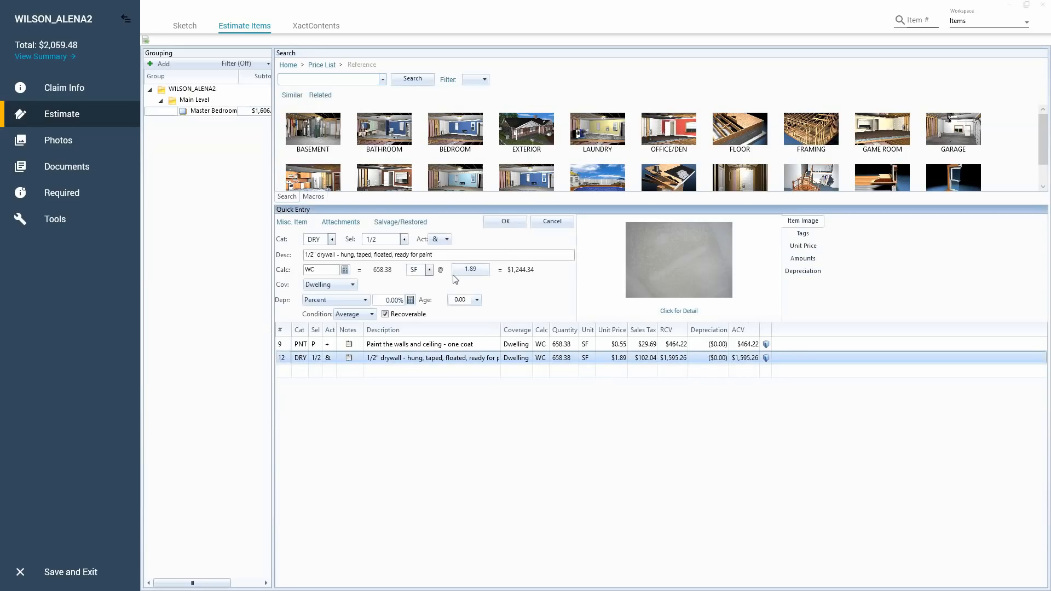
Set the 1/2" drywall item's calculation to C, the ceiling area, in place of walls and ceiling.
{"action": "left_click", "coordinate": [332, 269]}
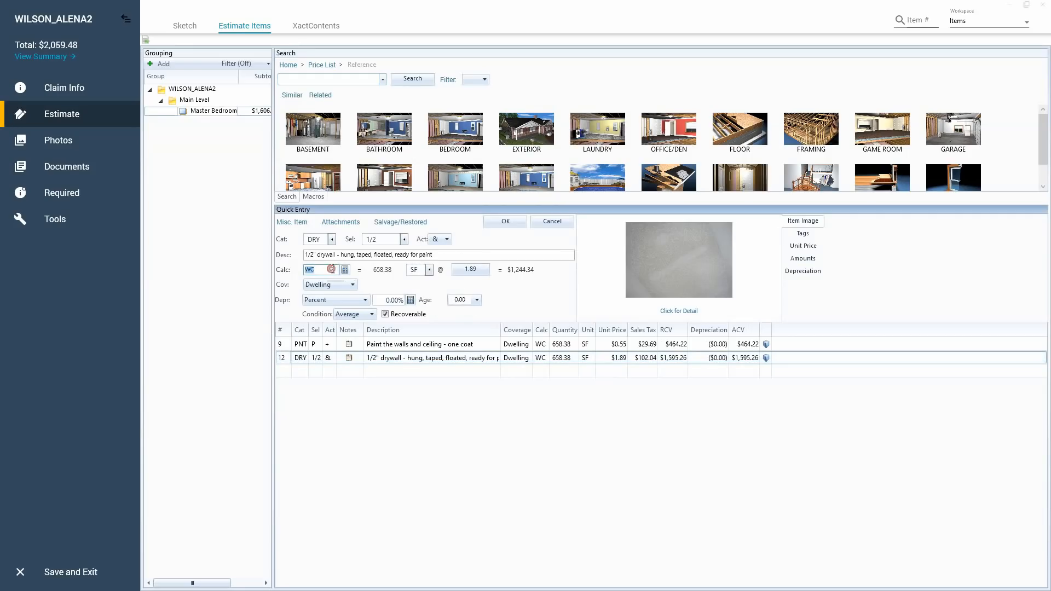
{"action": "type", "text": "C"}
{"action": "left_click", "coordinate": [321, 271]}
Read the drywall item's detailed definition, highlighting the included materials and installation labor, and save the item entry.
{"action": "left_click", "coordinate": [675, 270]}
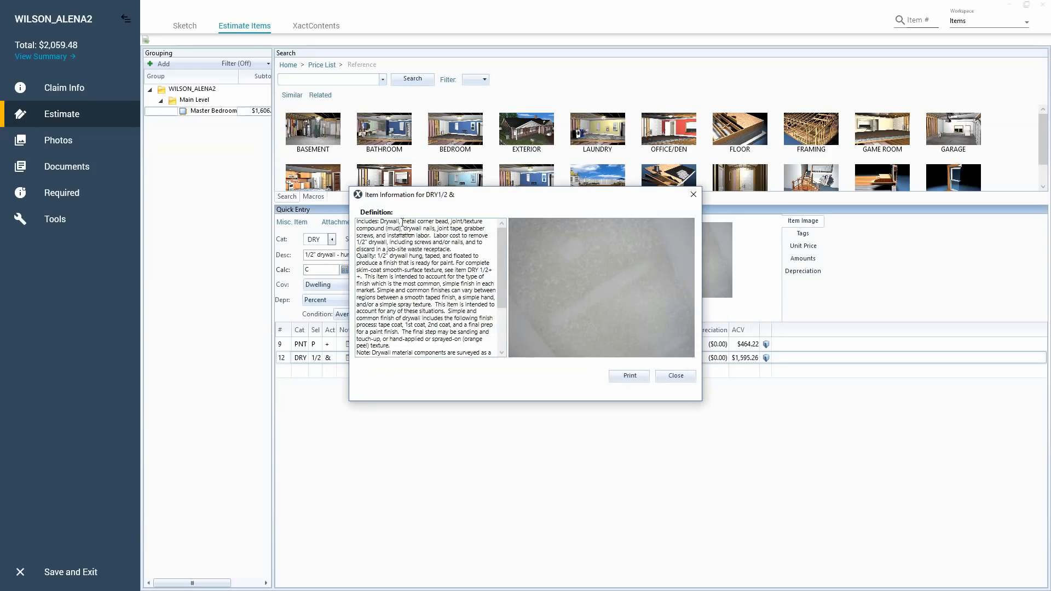
{"action": "left_click_drag", "start_coordinate": [381, 222], "coordinate": [435, 236]}
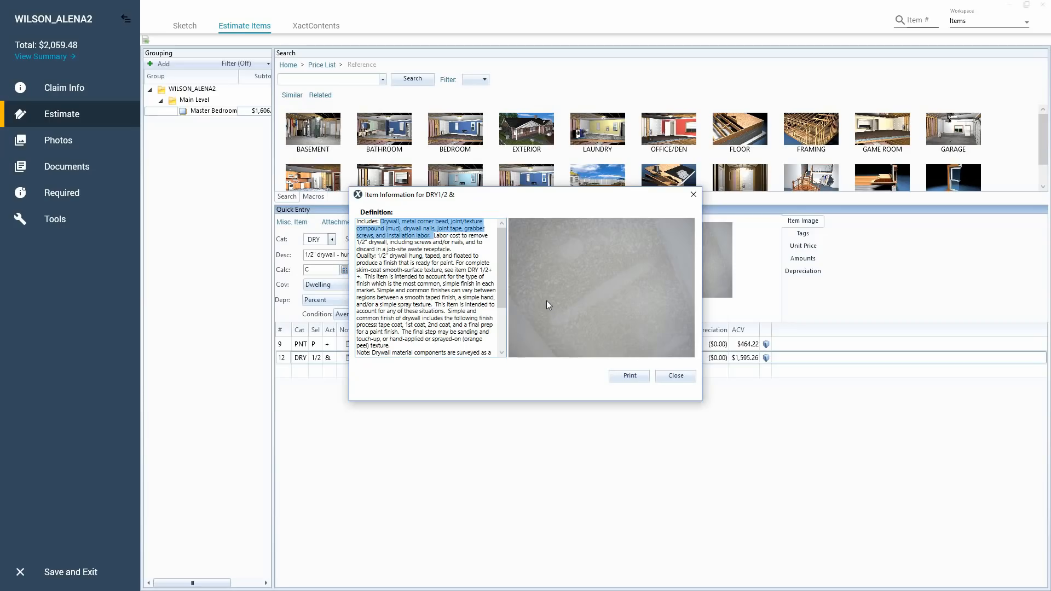
{"action": "left_click", "coordinate": [673, 377]}
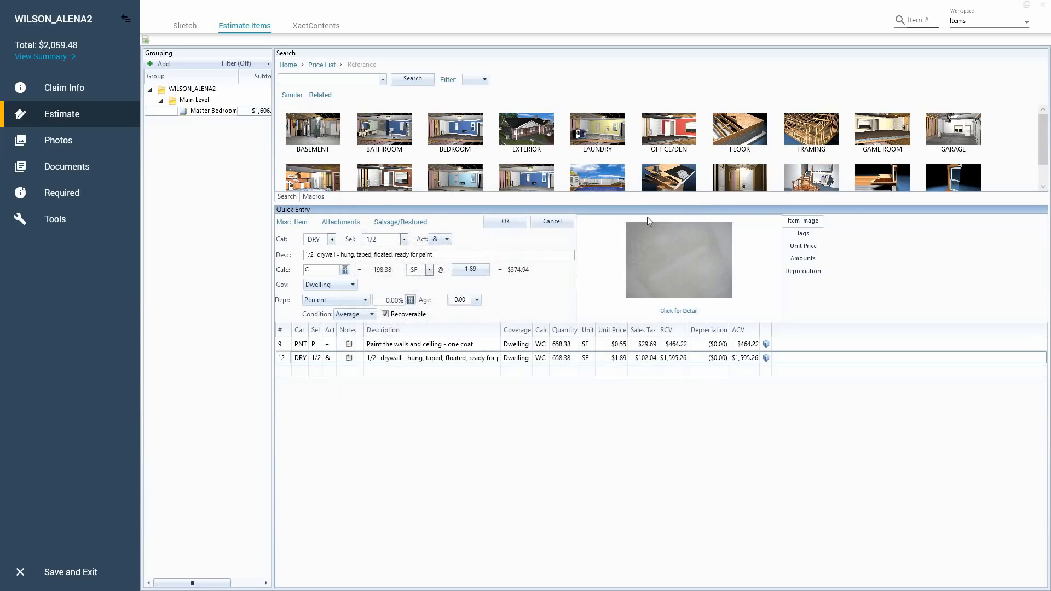
{"action": "left_click", "coordinate": [698, 271]}
{"action": "left_click", "coordinate": [672, 371]}
{"action": "left_click", "coordinate": [505, 222]}
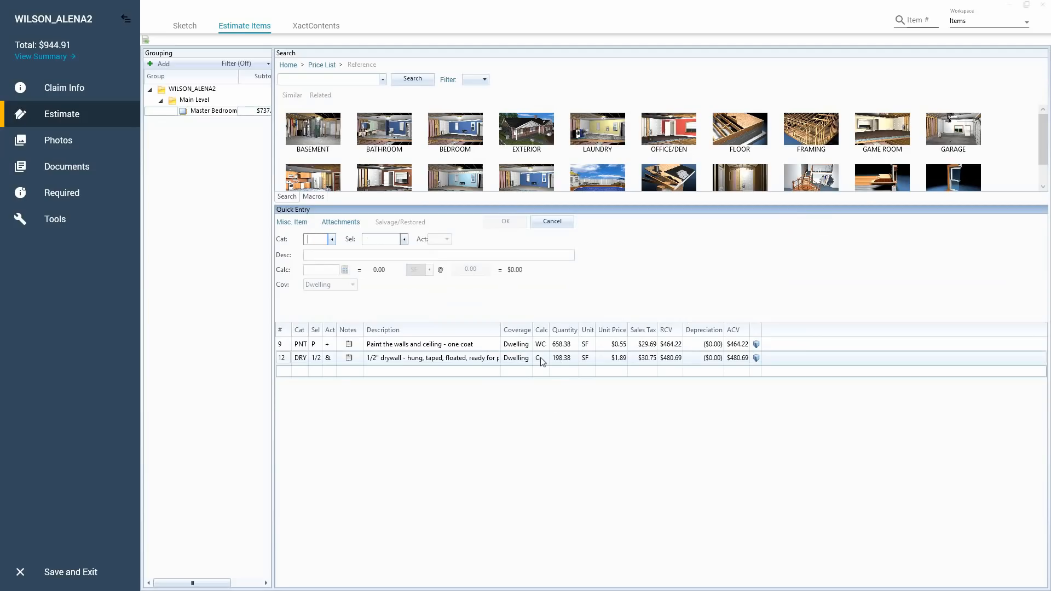
Try selector SP on the one-coat paint item and look it up in the list of PNT selectors.
{"action": "left_click", "coordinate": [282, 344]}
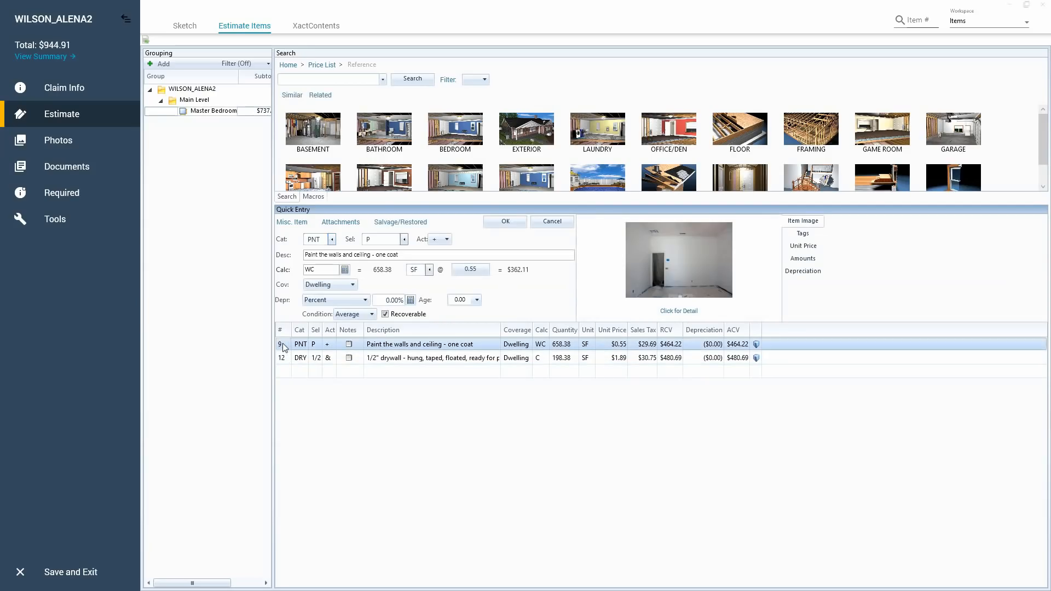
{"action": "left_click", "coordinate": [382, 239]}
{"action": "type", "text": "SP"}
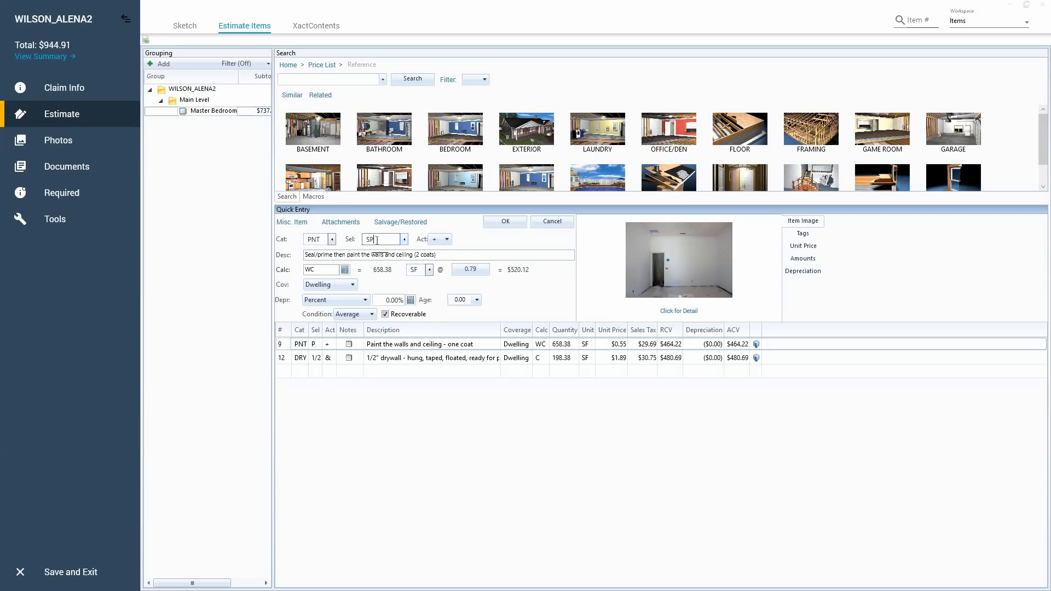
{"action": "left_click", "coordinate": [377, 240]}
{"action": "left_click", "coordinate": [296, 81]}
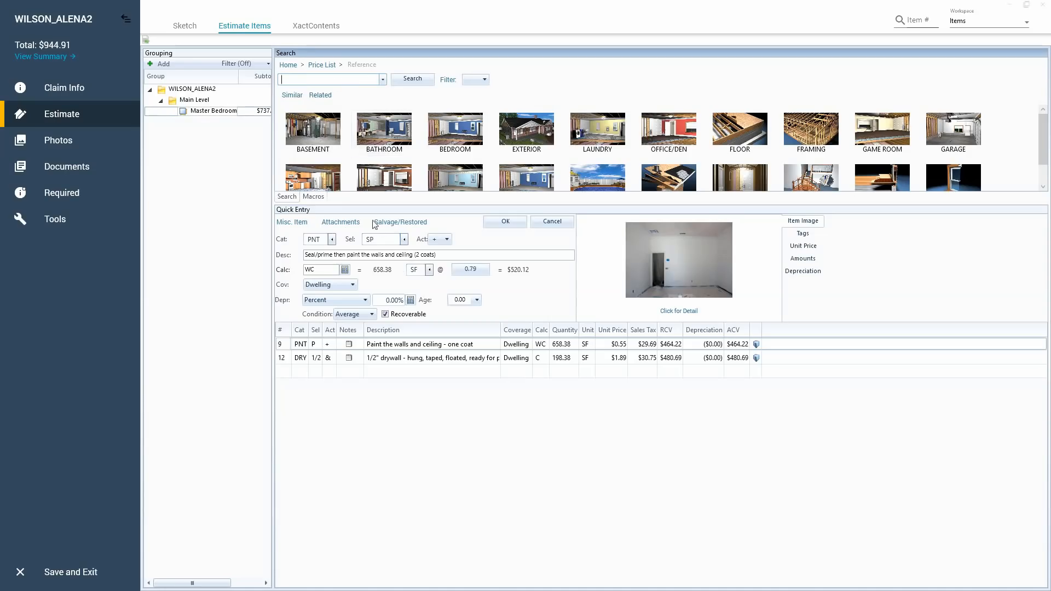
{"action": "left_click", "coordinate": [376, 239]}
{"action": "left_click", "coordinate": [381, 239]}
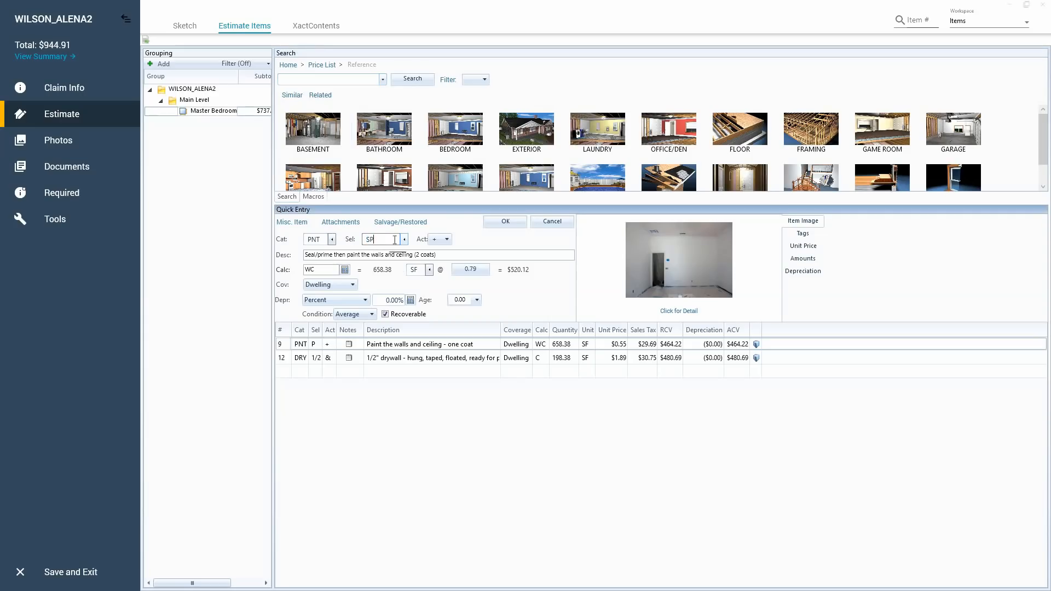
{"action": "left_click", "coordinate": [405, 241]}
{"action": "left_click", "coordinate": [405, 242]}
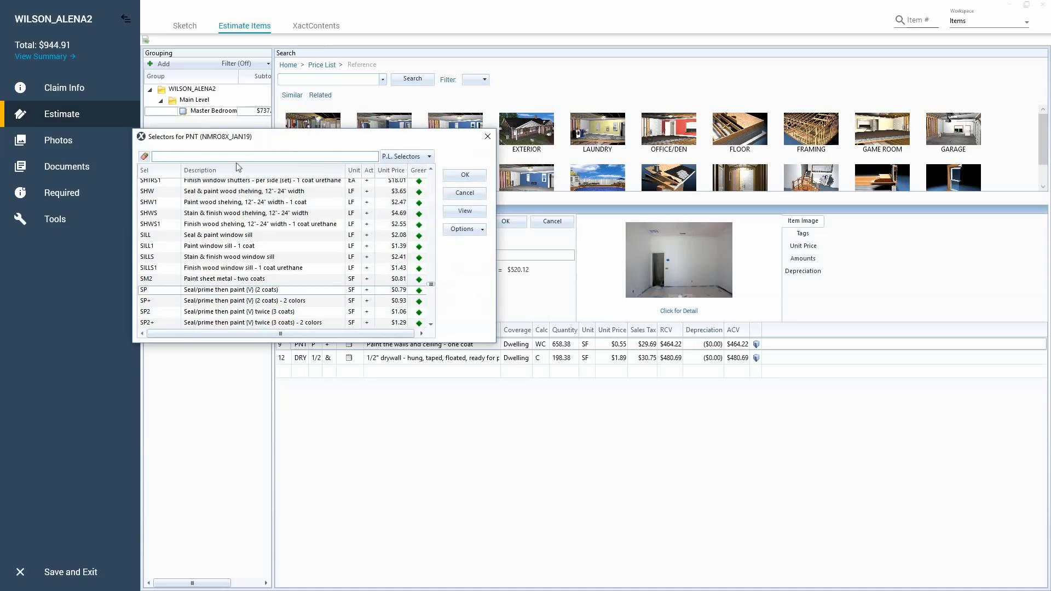
{"action": "left_click", "coordinate": [450, 195]}
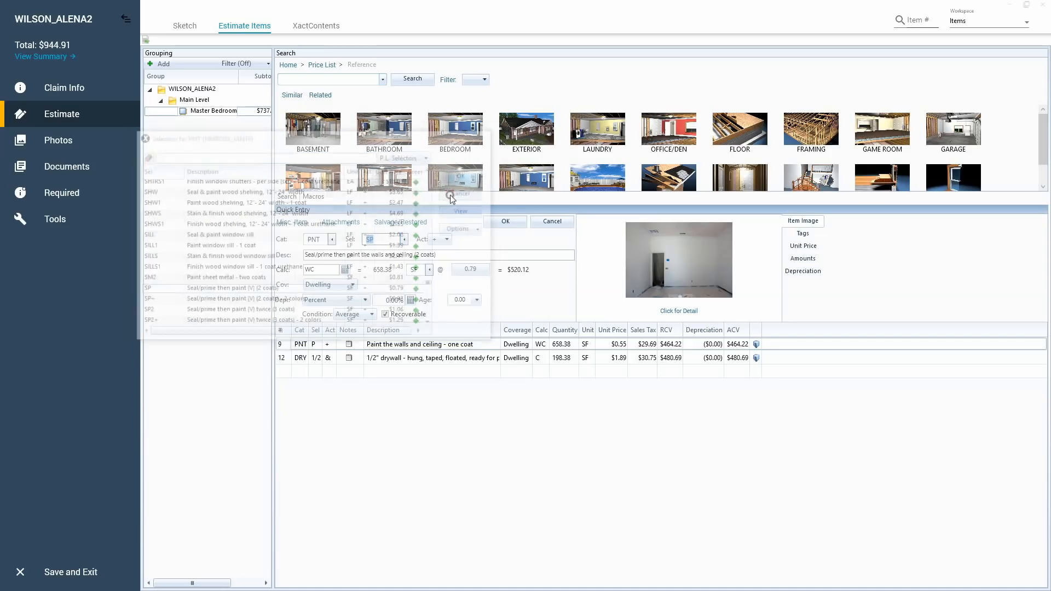
Find Seal/prime then paint (2 coats) by searching "seal and pai", add it to the Master Bedroom, and delete the one-coat paint item.
{"action": "left_click", "coordinate": [349, 82]}
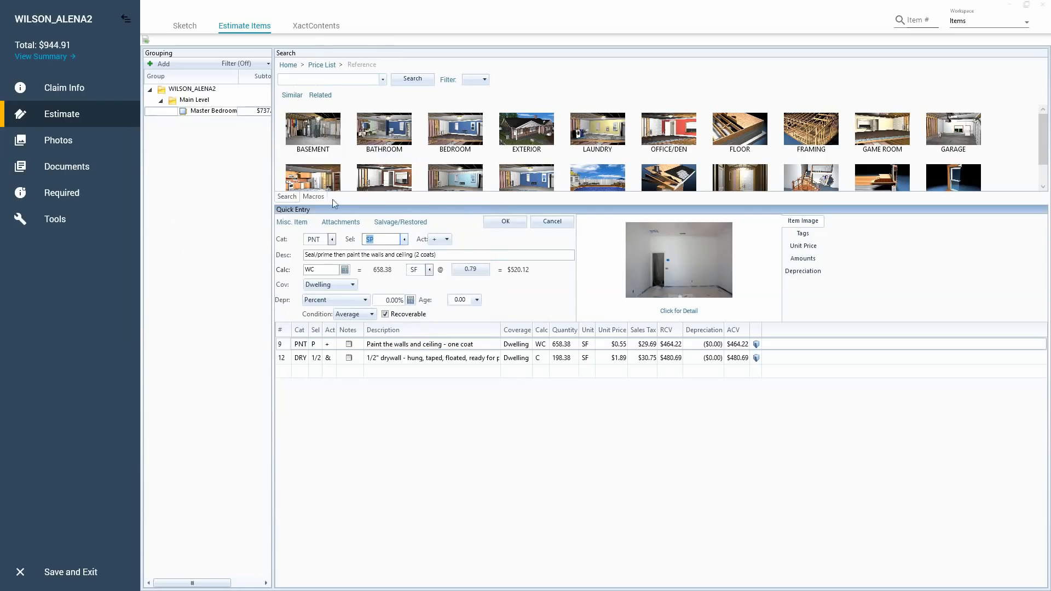
{"action": "left_click", "coordinate": [325, 79]}
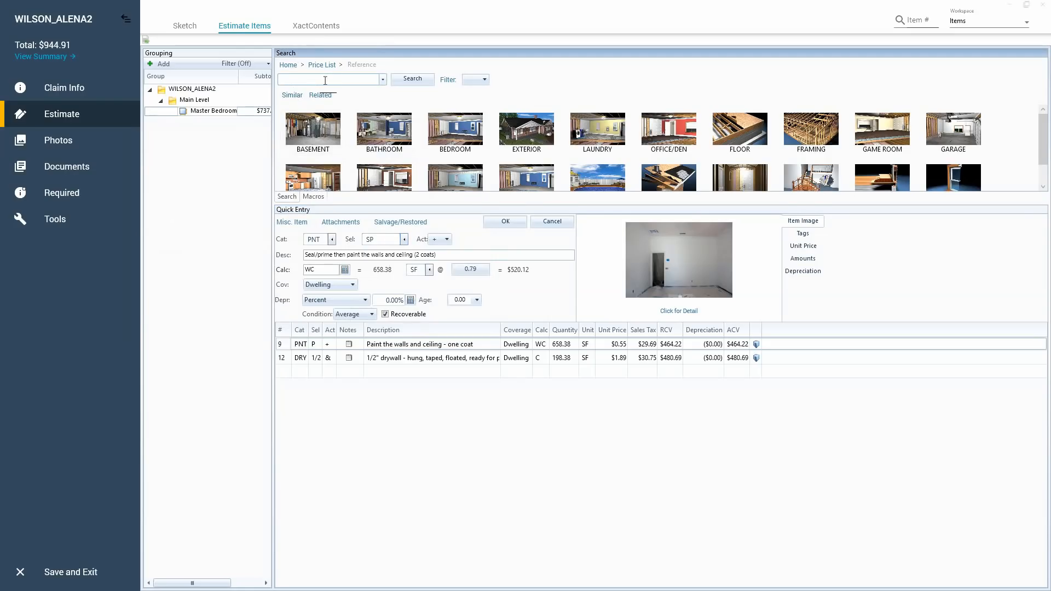
{"action": "type", "text": "seal and pai"}
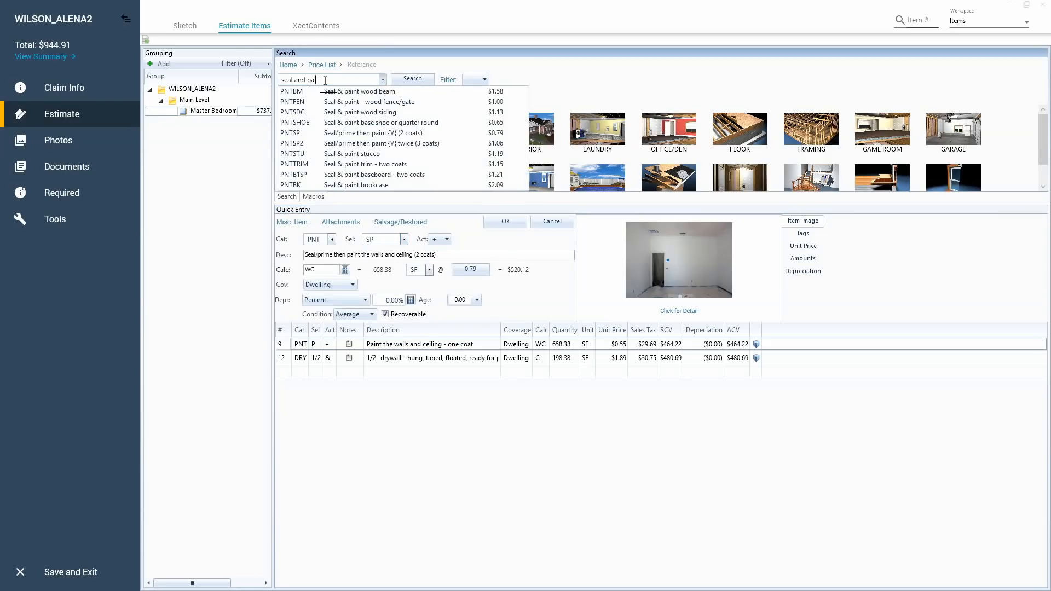
{"action": "left_click", "coordinate": [393, 137]}
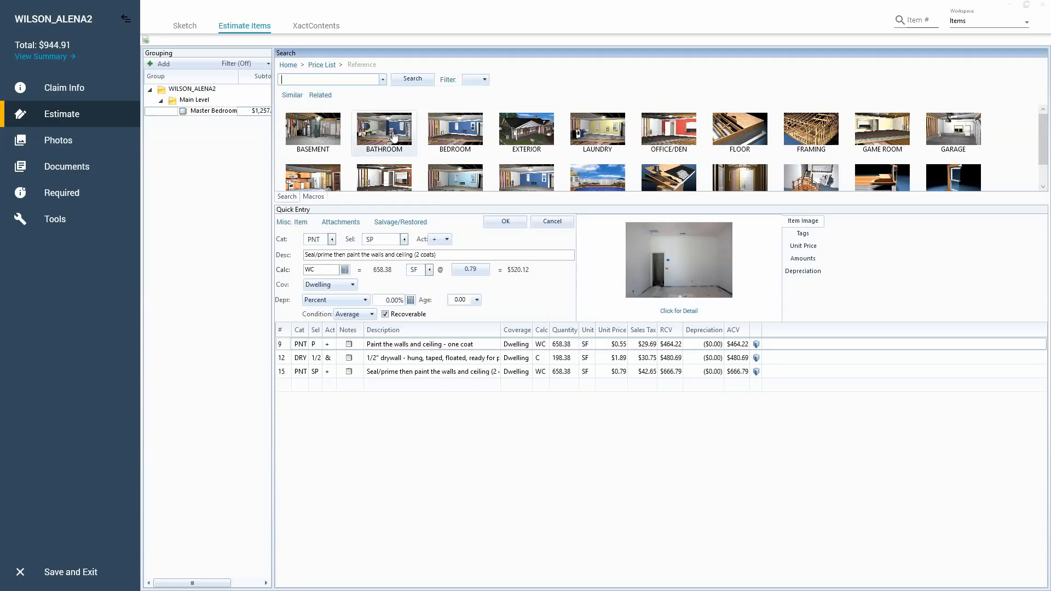
{"action": "left_click", "coordinate": [283, 344]}
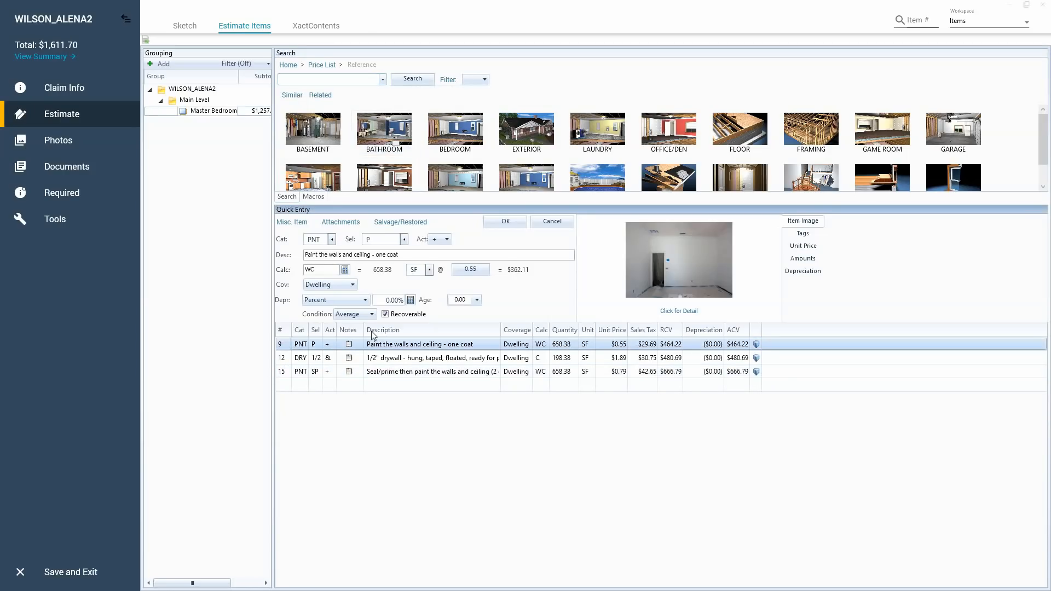
{"action": "key", "text": "Delete"}
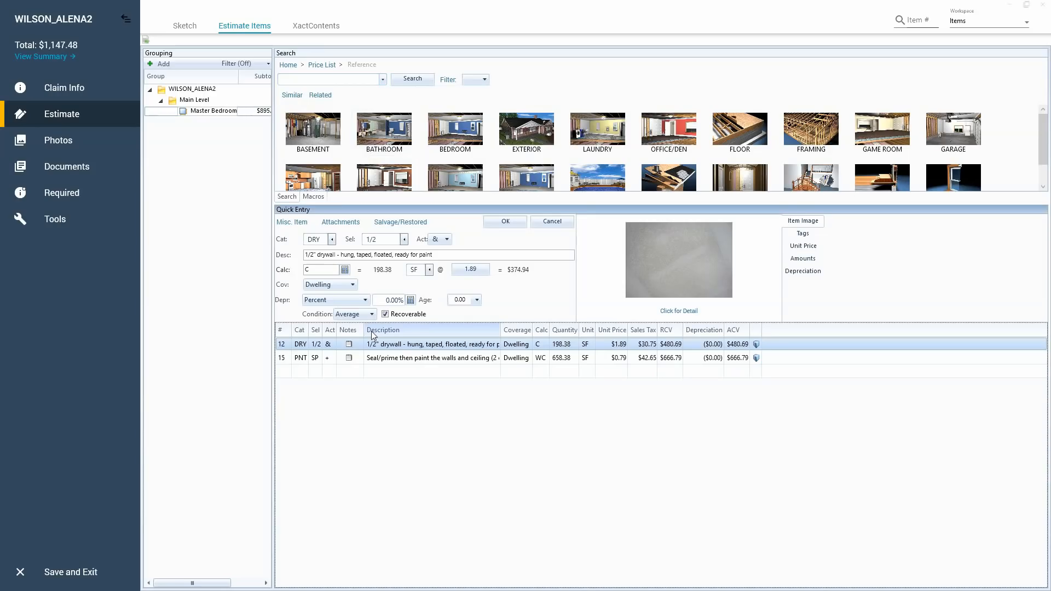
Open the seal/prime then paint item, review its selector and calculation, and close the entry.
{"action": "left_click", "coordinate": [286, 358]}
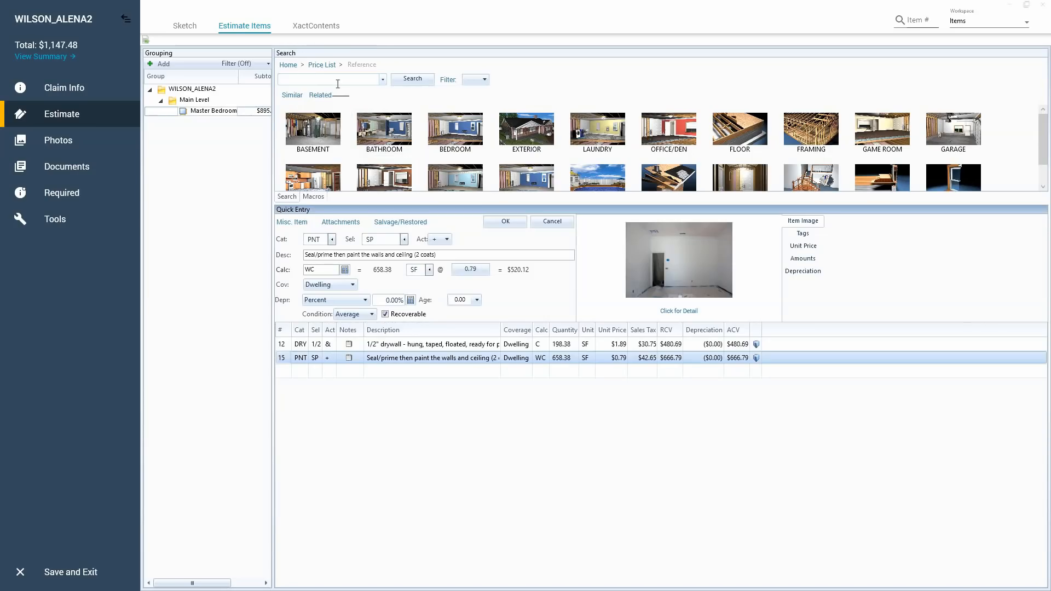
{"action": "left_click", "coordinate": [384, 241]}
{"action": "left_click", "coordinate": [323, 271]}
{"action": "left_click", "coordinate": [323, 271]}
{"action": "left_click", "coordinate": [504, 225]}
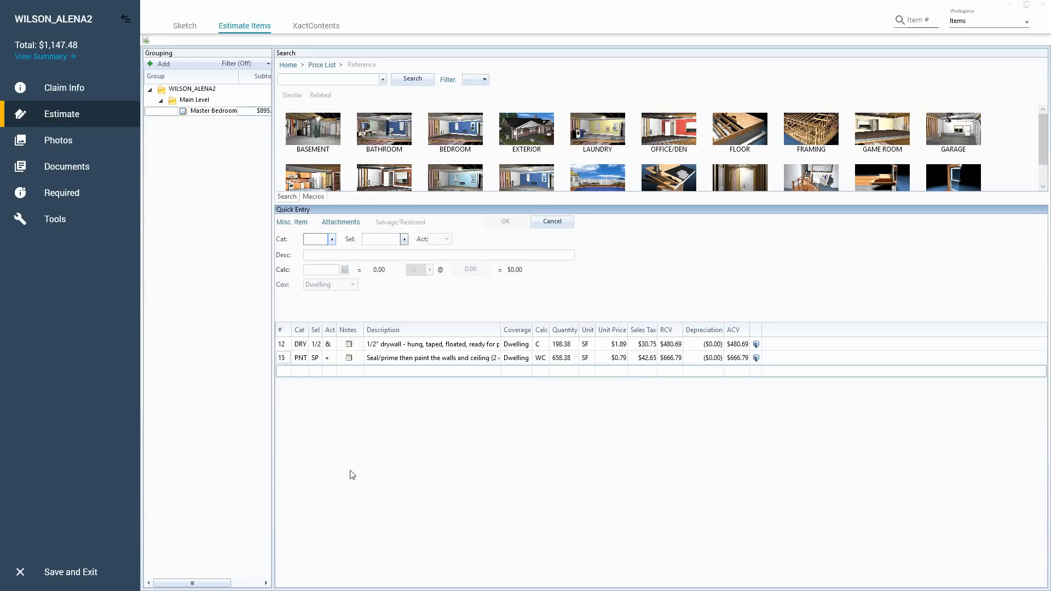
{"action": "left_click", "coordinate": [356, 413]}
View the estimate's photos section and its image loading dialog, and cancel without loading any images.
{"action": "left_click", "coordinate": [100, 140]}
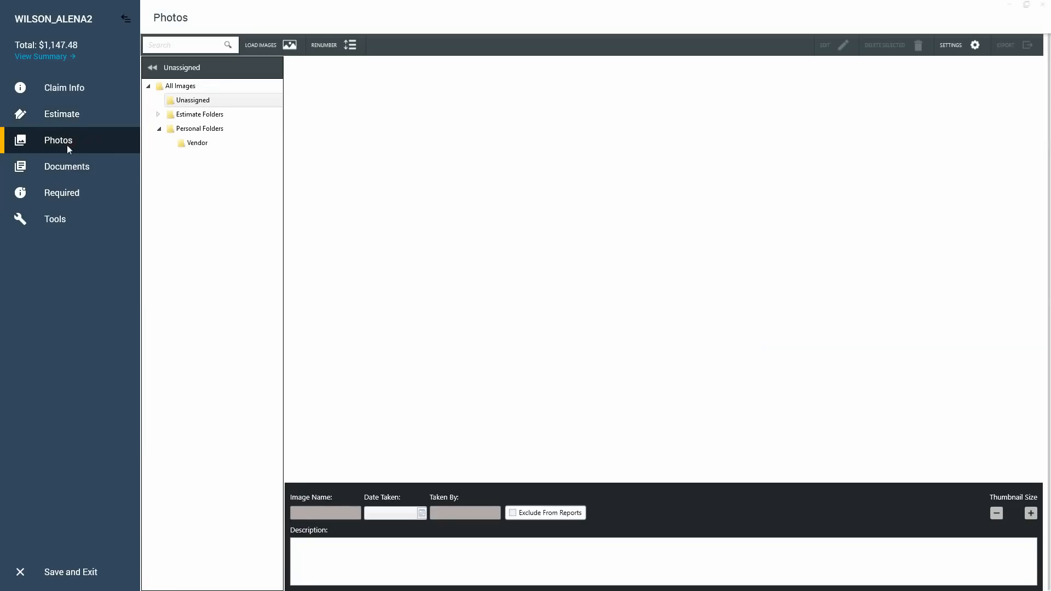
{"action": "left_click", "coordinate": [263, 48]}
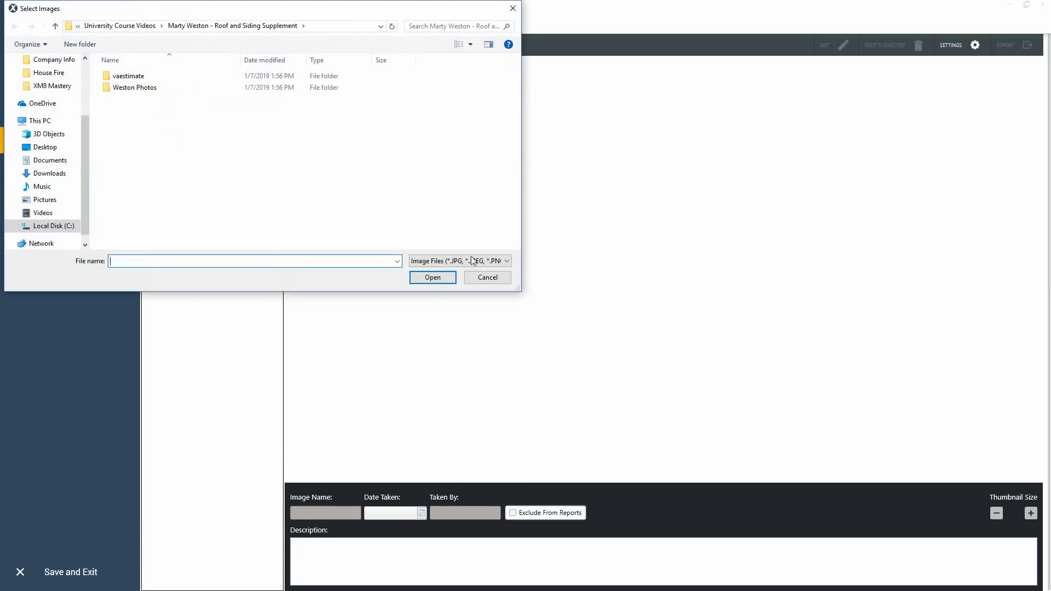
{"action": "left_click", "coordinate": [487, 278]}
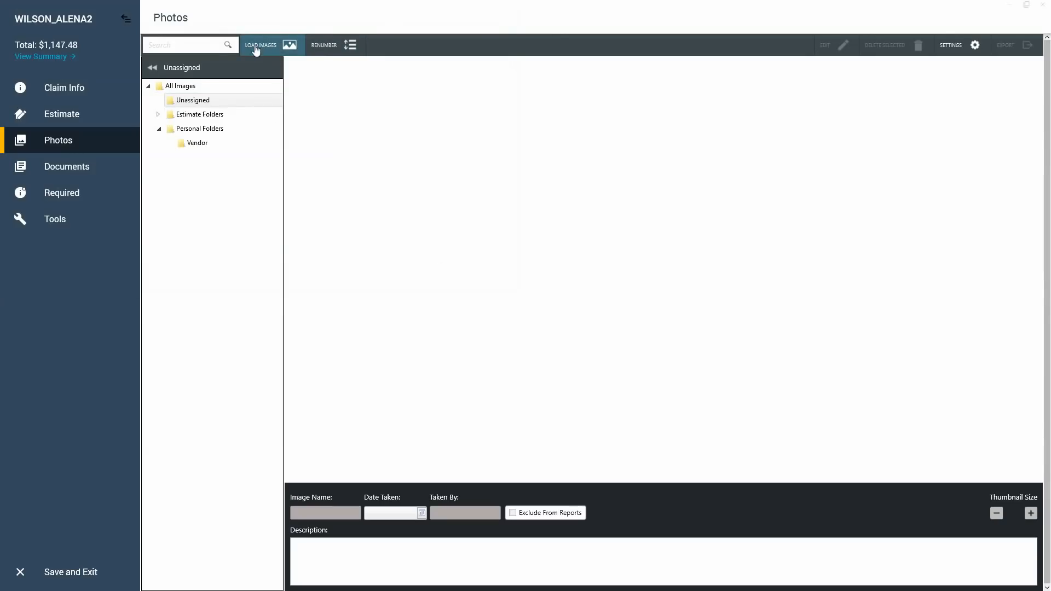
Open the estimate's reports and select the Abbreviated report type.
{"action": "left_click", "coordinate": [80, 168]}
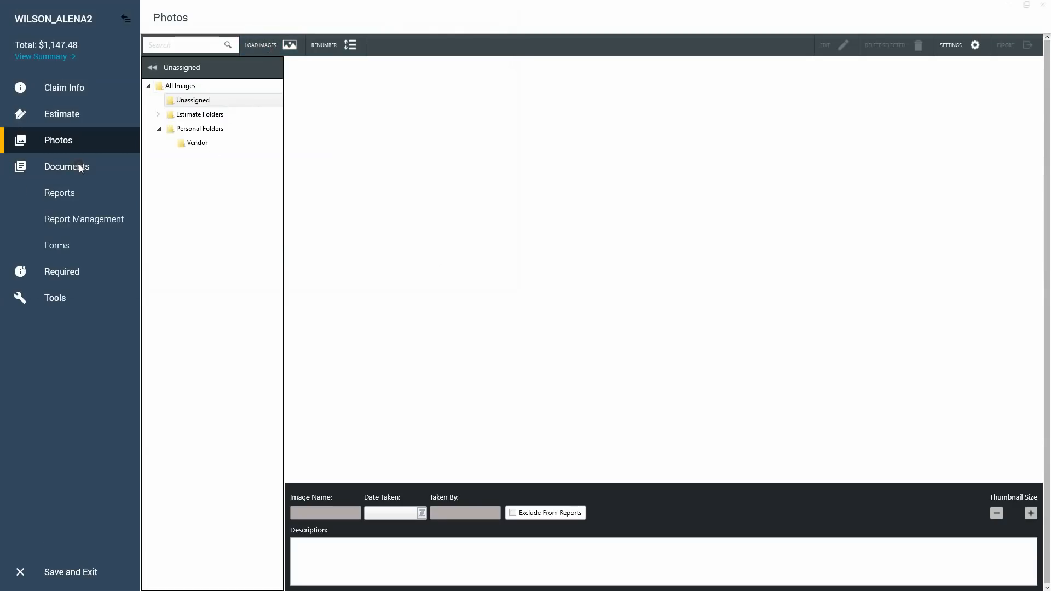
{"action": "left_click", "coordinate": [64, 196]}
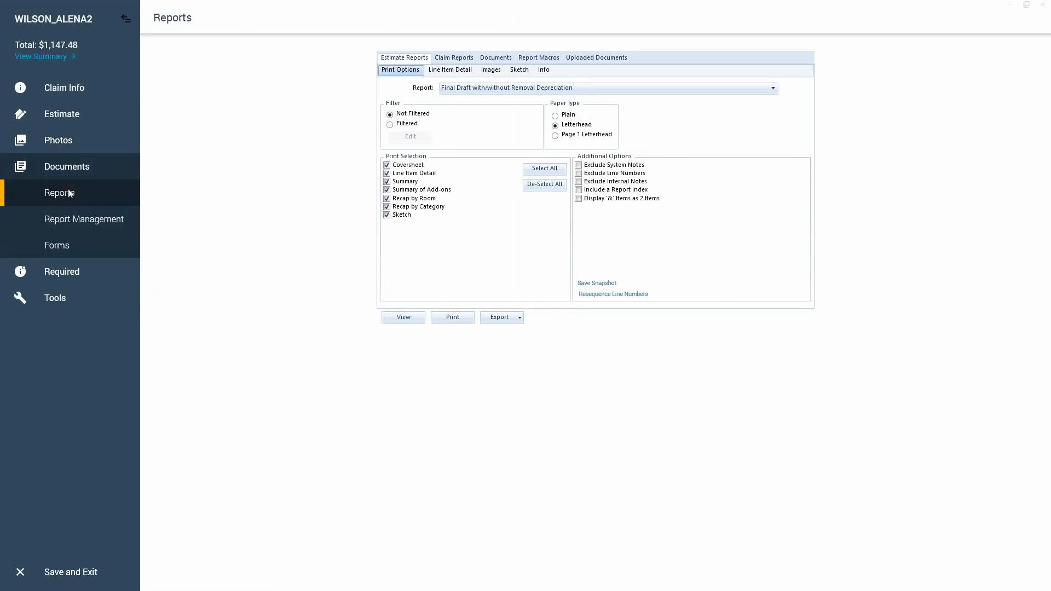
{"action": "left_click", "coordinate": [481, 90]}
{"action": "scroll", "coordinate": [490, 108], "scroll_direction": "up", "scroll_amount": 1}
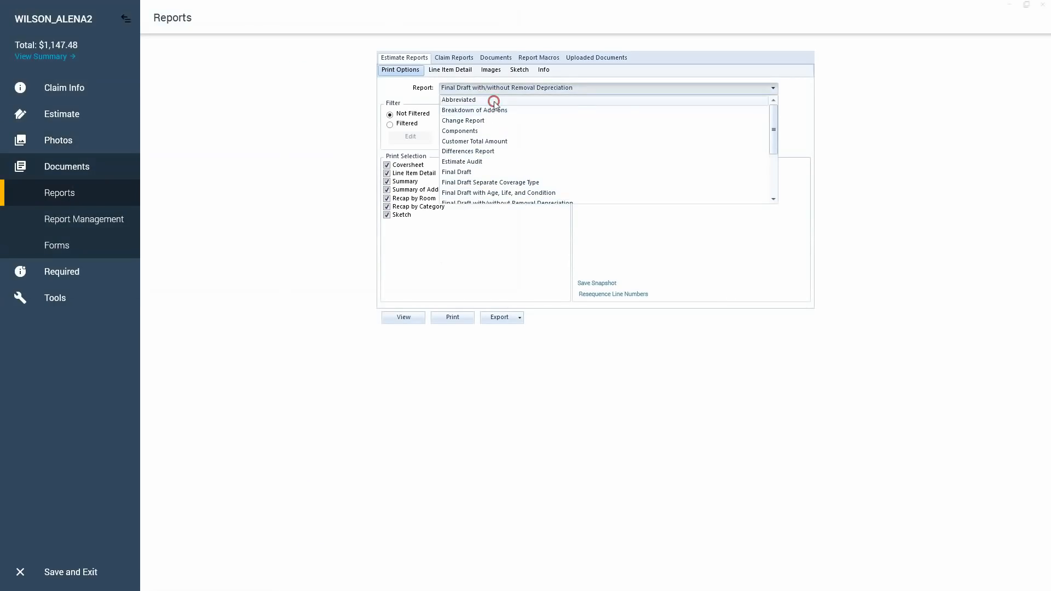
{"action": "left_click", "coordinate": [490, 99]}
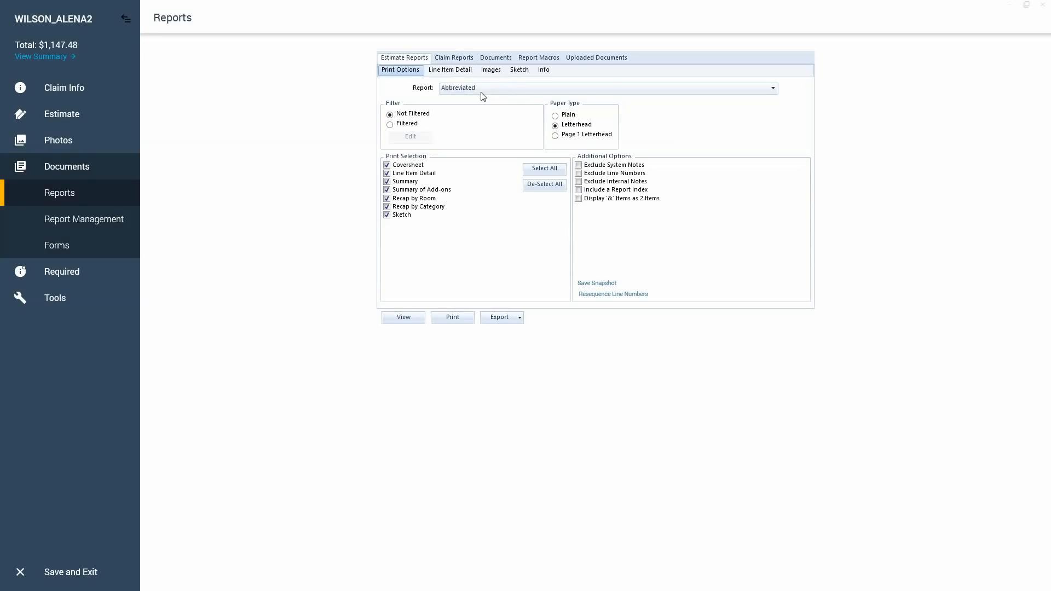
{"action": "key", "text": "ctrl"}
{"action": "key", "text": "ctrl"}
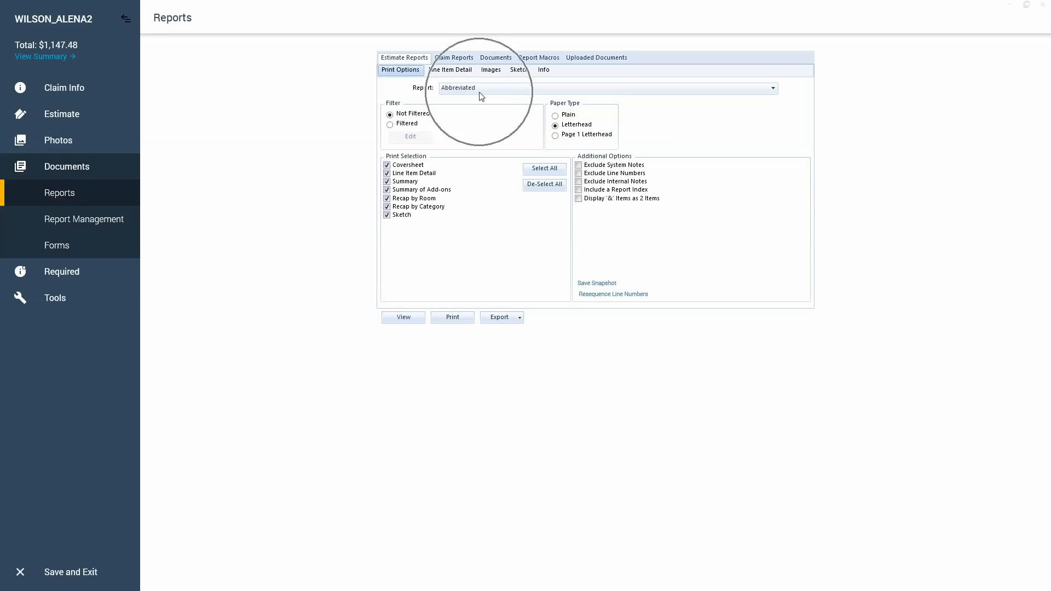
{"action": "key", "text": "ctrl"}
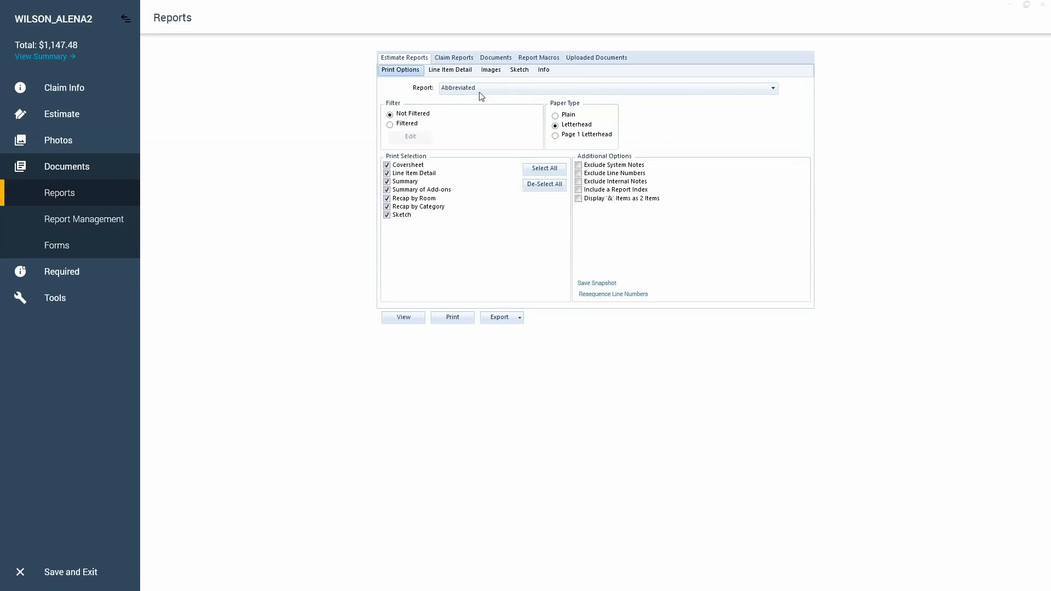
Set the report type to Final Draft with/without Removal Depreciation.
{"action": "left_click", "coordinate": [479, 90]}
{"action": "scroll", "coordinate": [509, 145], "scroll_direction": "down", "scroll_amount": 1}
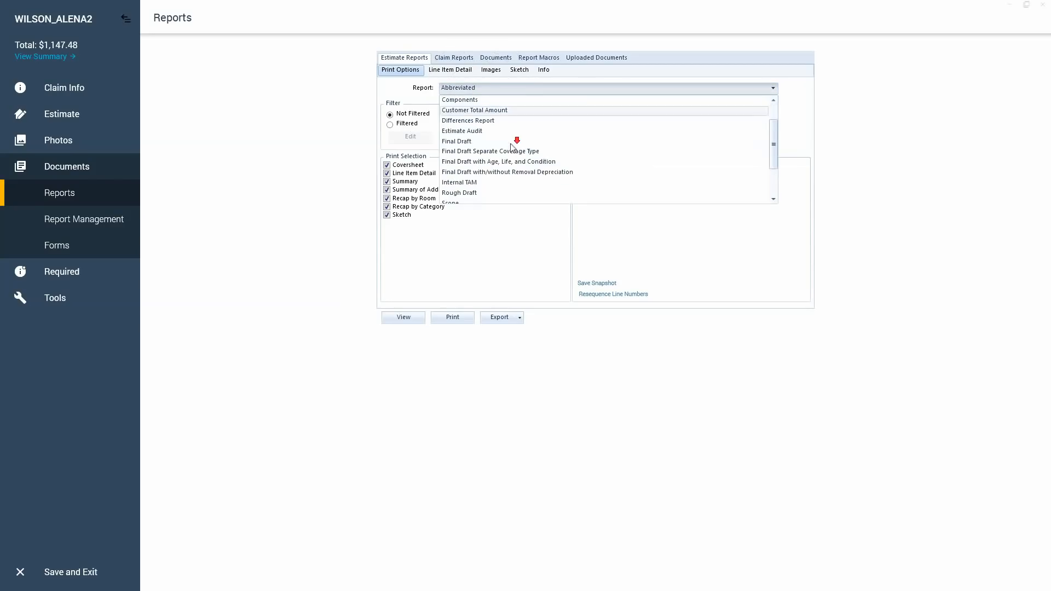
{"action": "left_click", "coordinate": [509, 173]}
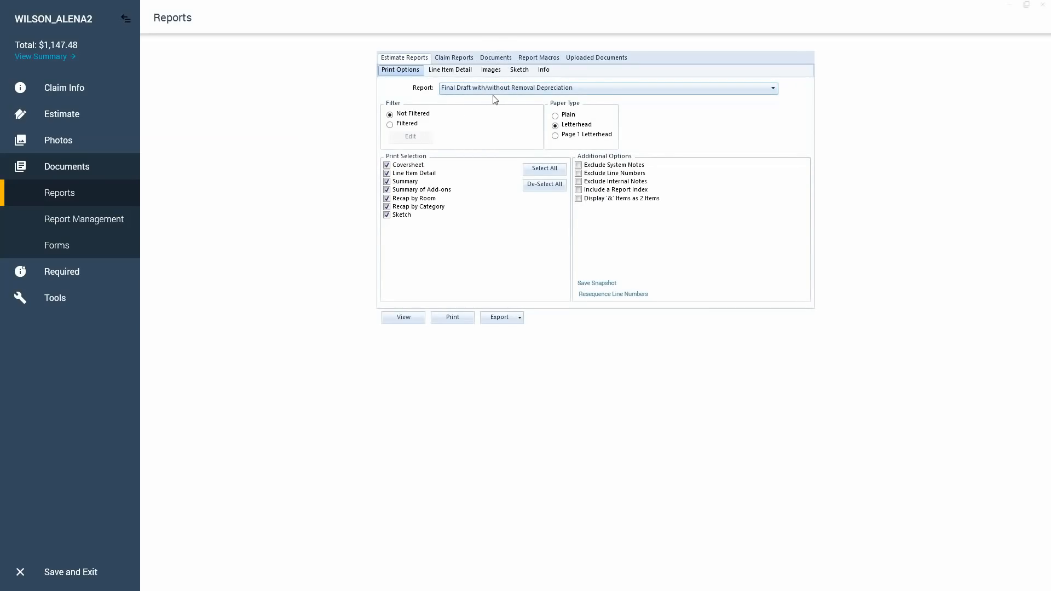
{"action": "left_click", "coordinate": [493, 96]}
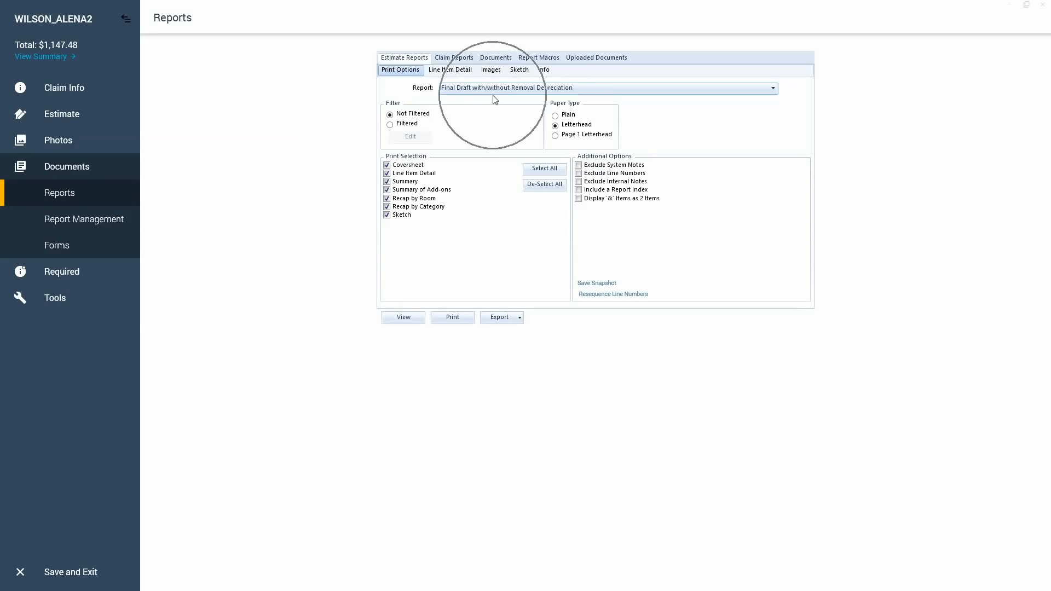
{"action": "key", "text": "ctrl"}
{"action": "key", "text": "ctrl"}
{"action": "key", "text": "ctrl"}
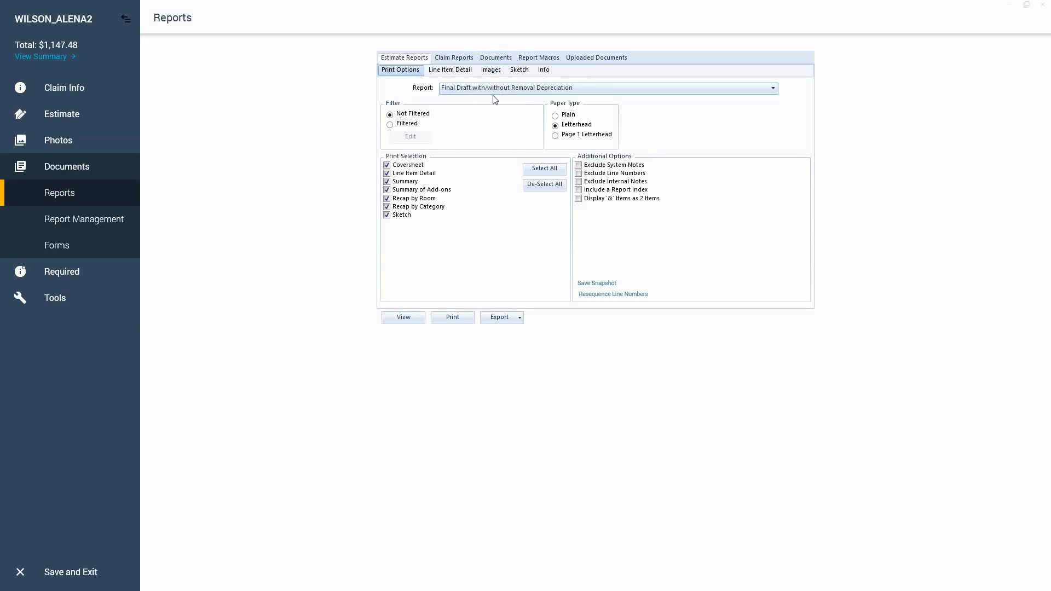
{"action": "key", "text": "ctrl"}
Preview the final draft report and examine the Master Bedroom sketch, its line items, and the Summary for Dwelling.
{"action": "left_click", "coordinate": [400, 322]}
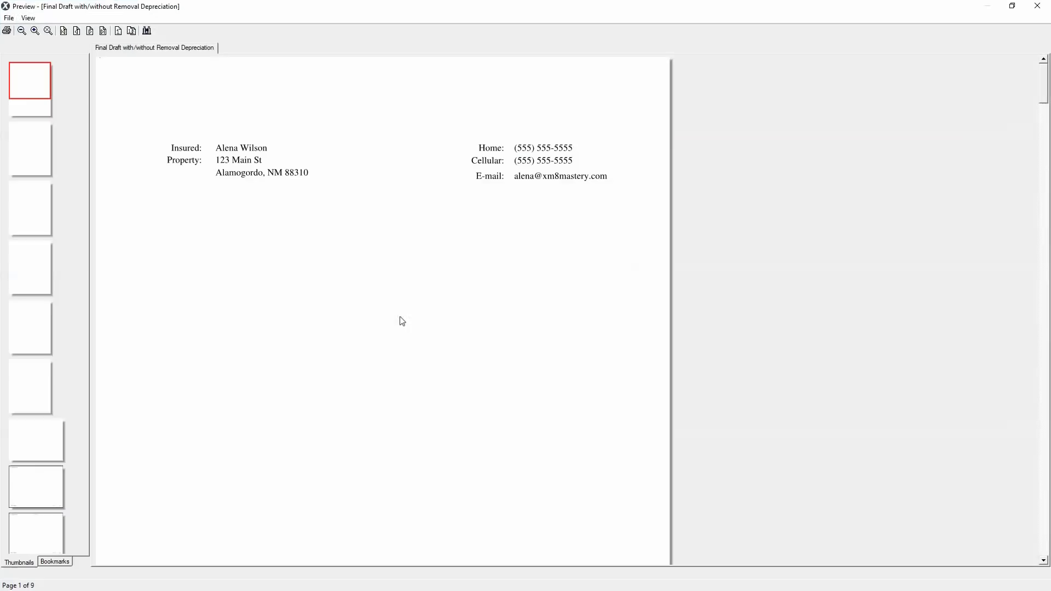
{"action": "left_click", "coordinate": [32, 150]}
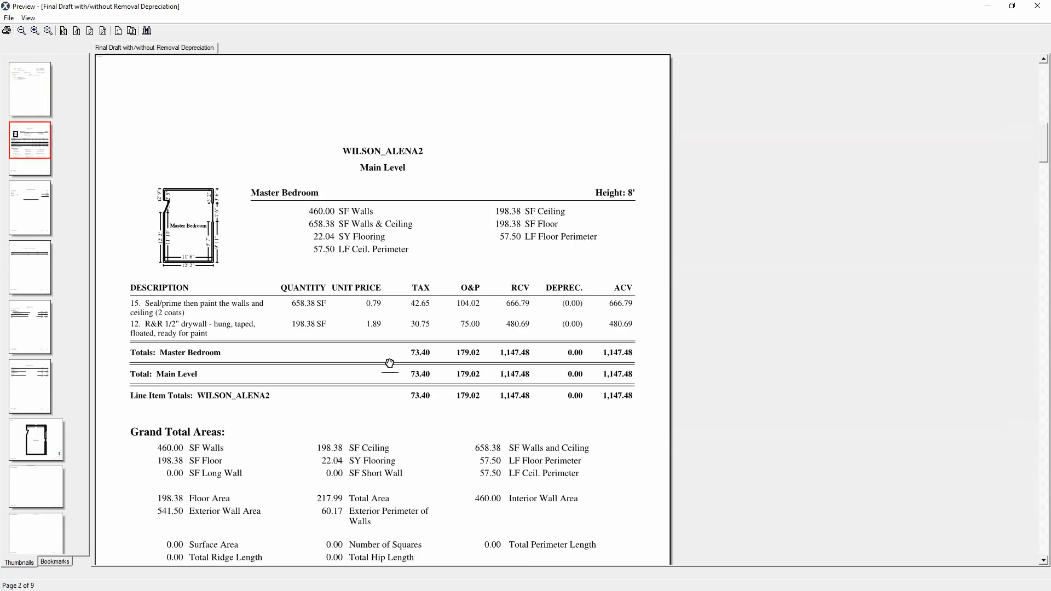
{"action": "left_click_drag", "start_coordinate": [397, 359], "coordinate": [416, 273]}
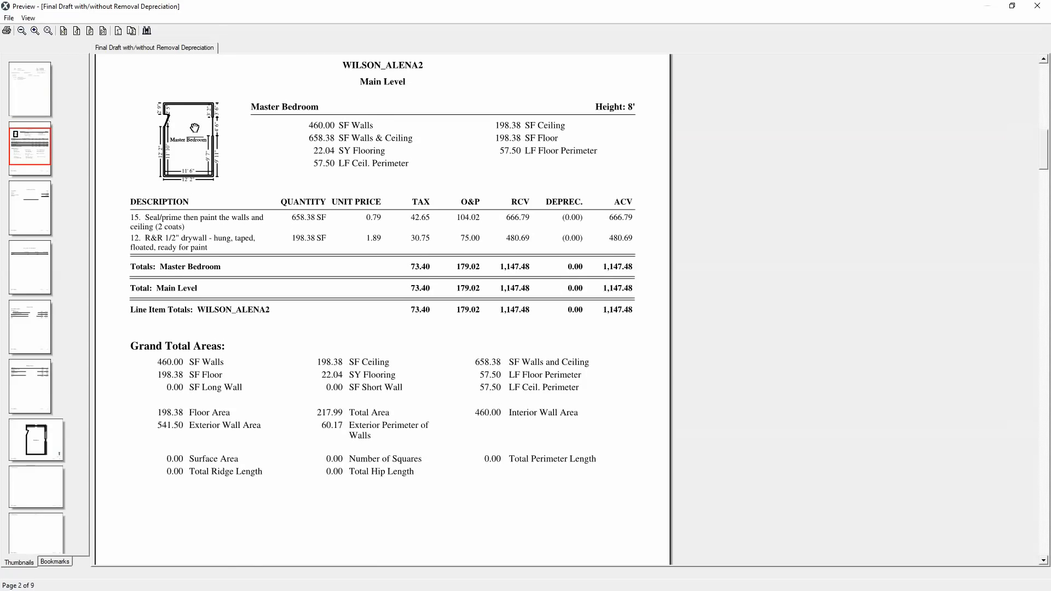
{"action": "left_click", "coordinate": [186, 152]}
{"action": "scroll", "coordinate": [345, 237], "scroll_direction": "down", "scroll_amount": 12}
{"action": "scroll", "coordinate": [341, 231], "scroll_direction": "up", "scroll_amount": 2}
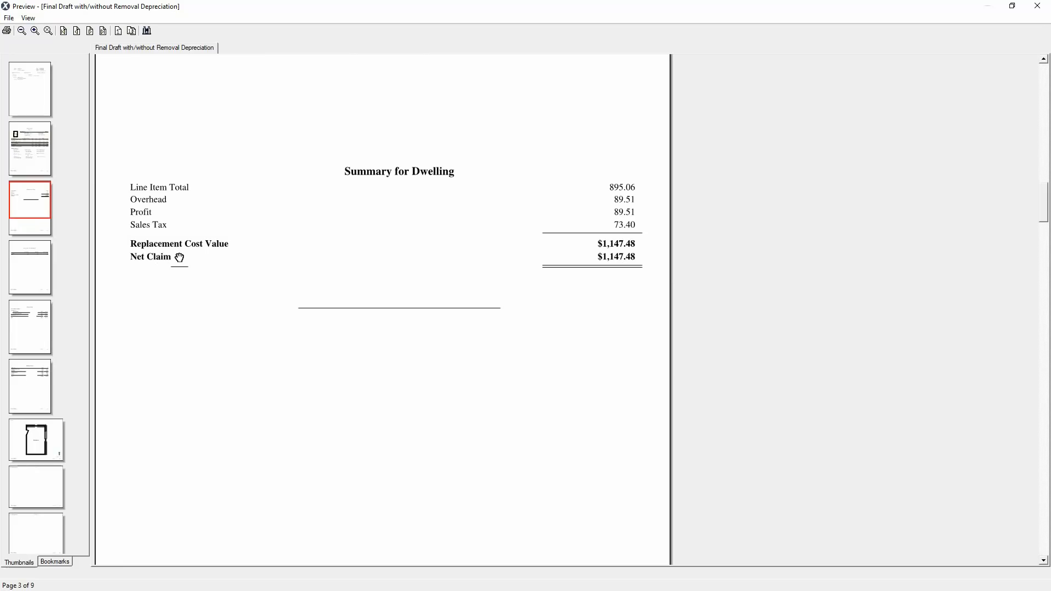
{"action": "key", "text": "ctrl"}
{"action": "key", "text": "ctrl"}
{"action": "key", "text": "ctrl"}
{"action": "key", "text": "ctrl"}
{"action": "key", "text": "ctrl"}
{"action": "key", "text": "ctrl"}
{"action": "key", "text": "ctrl"}
{"action": "key", "text": "ctrl"}
{"action": "key", "text": "ctrl"}
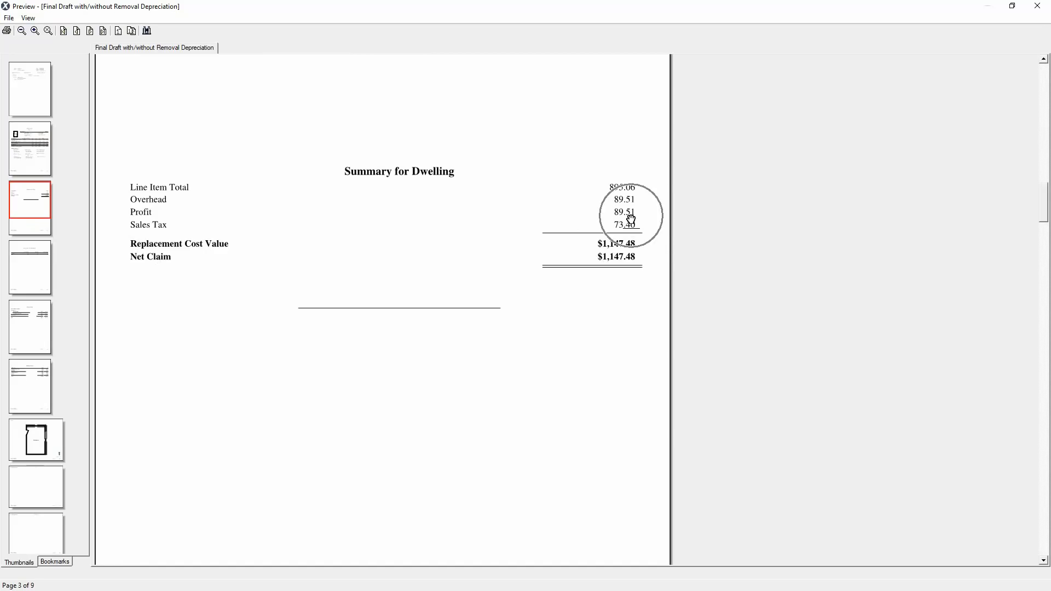
{"action": "key", "text": "ctrl"}
{"action": "key", "text": "ctrl"}
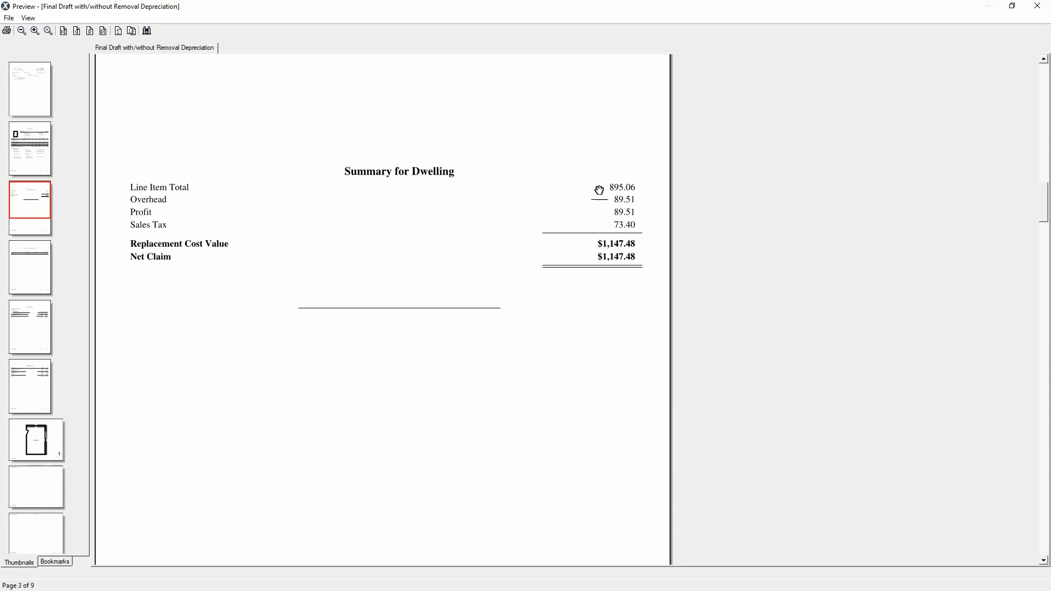
Examine the Main Level sketch page of the previewed report, and close the preview.
{"action": "left_click", "coordinate": [24, 445]}
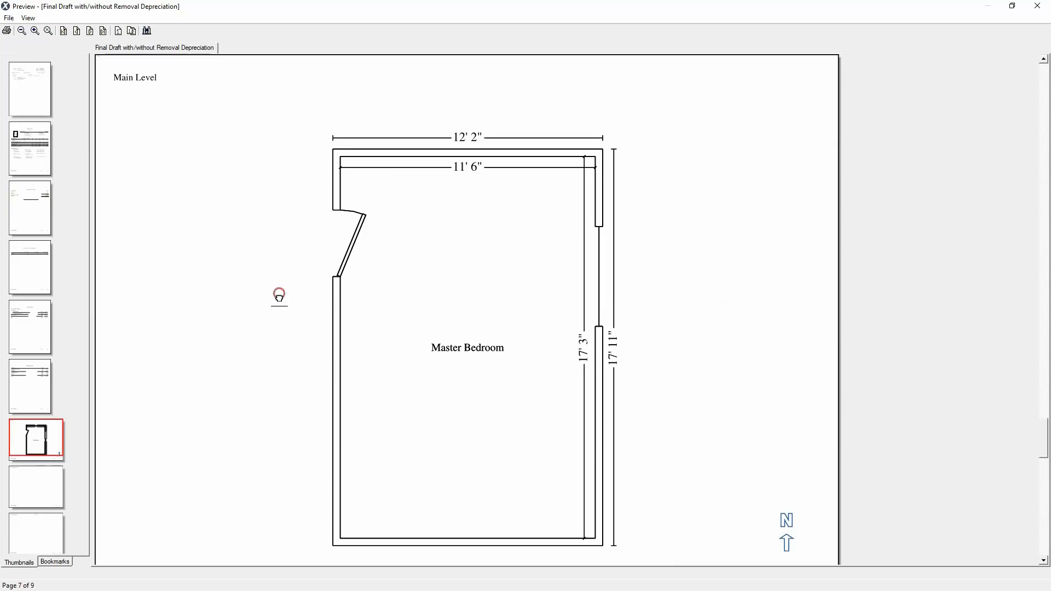
{"action": "left_click_drag", "start_coordinate": [279, 296], "coordinate": [284, 252]}
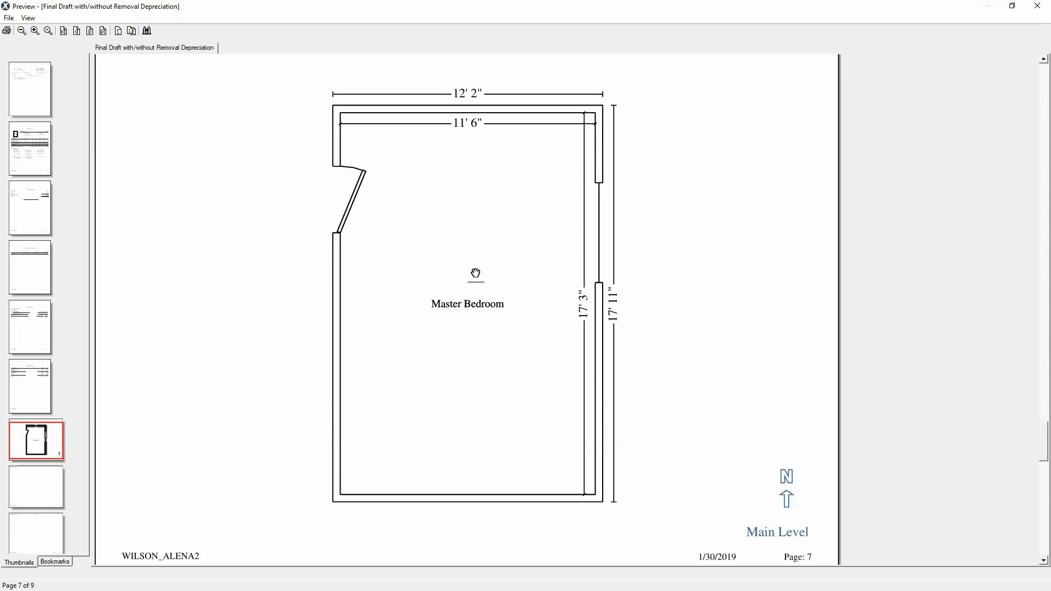
{"action": "left_click", "coordinate": [9, 18]}
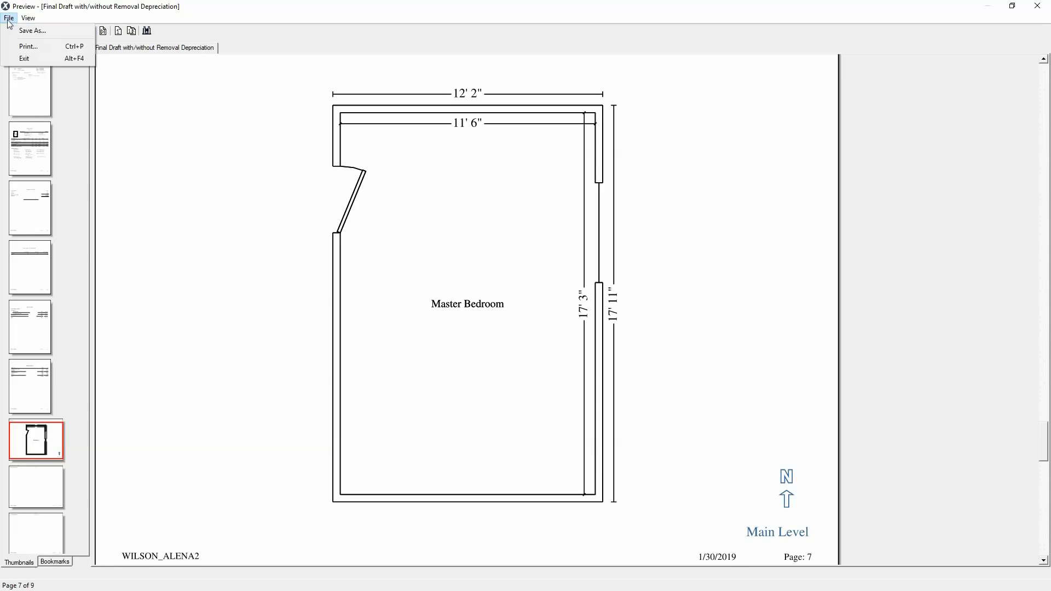
{"action": "left_click", "coordinate": [36, 58]}
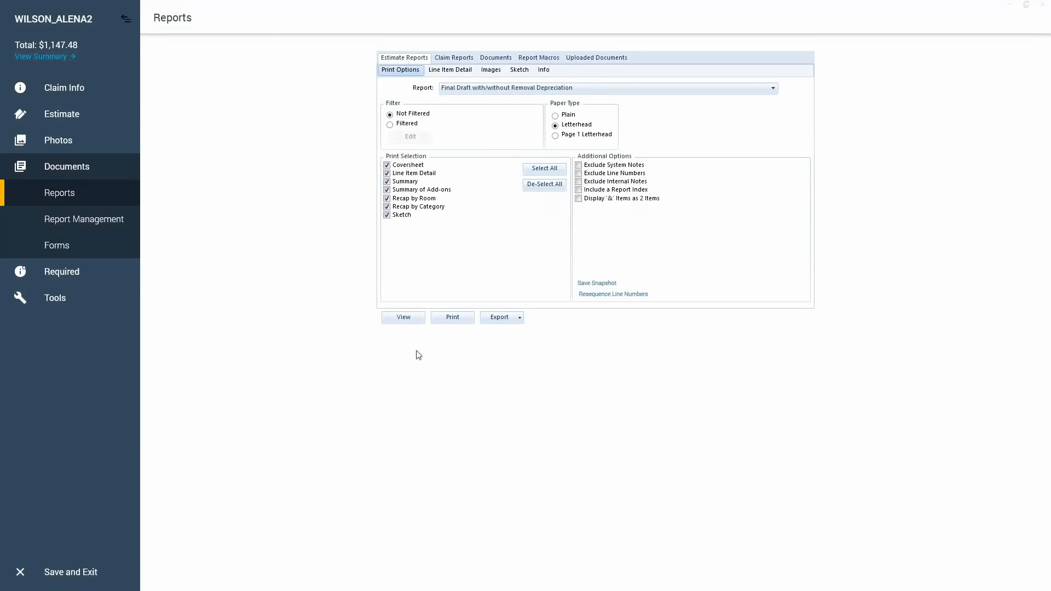
Start exporting the final draft report as a PDF file, choose the Desktop as its destination, and cancel without saving.
{"action": "left_click", "coordinate": [405, 323]}
{"action": "left_click", "coordinate": [450, 322]}
{"action": "left_click", "coordinate": [515, 322]}
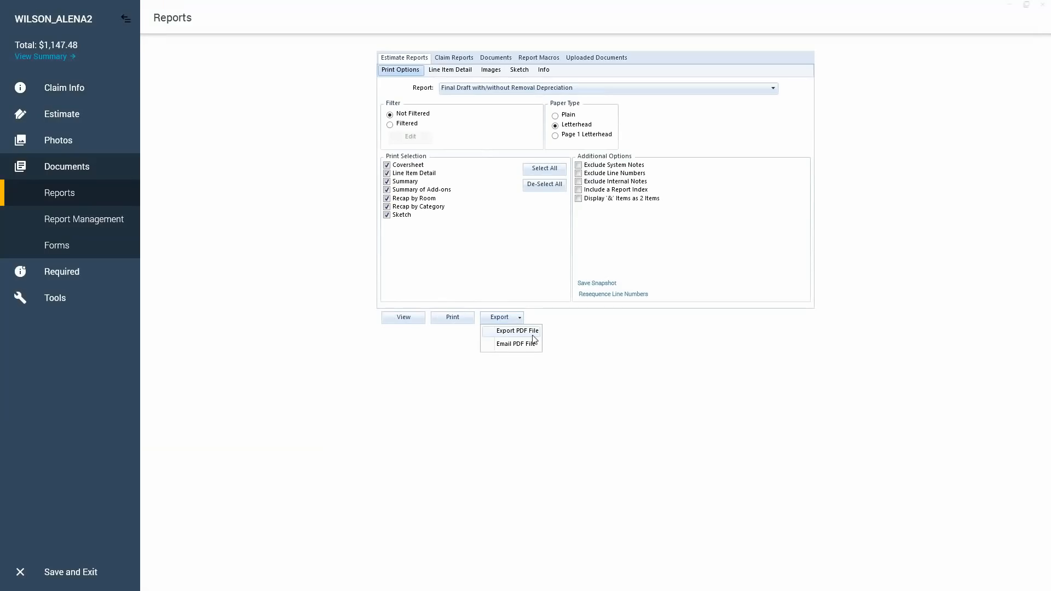
{"action": "left_click", "coordinate": [533, 336]}
{"action": "left_click", "coordinate": [531, 346]}
{"action": "left_click", "coordinate": [513, 335]}
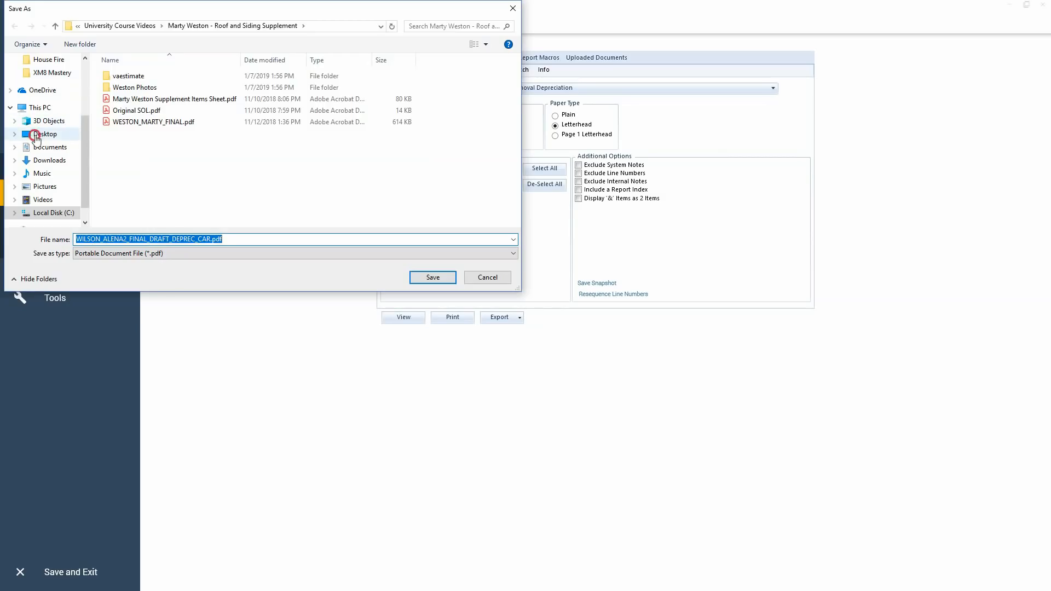
{"action": "left_click", "coordinate": [35, 137]}
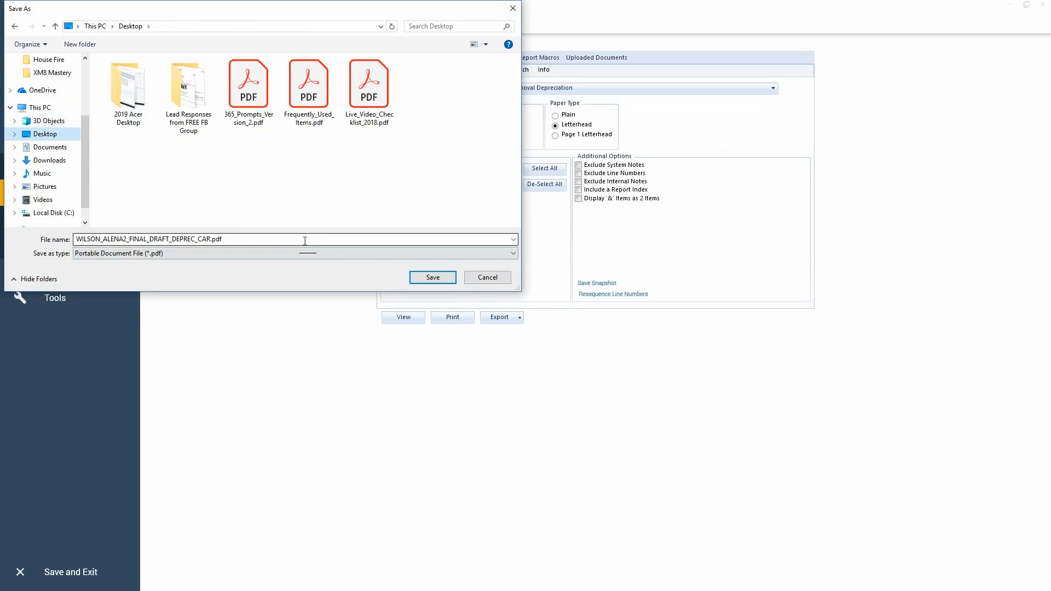
{"action": "left_click", "coordinate": [487, 277]}
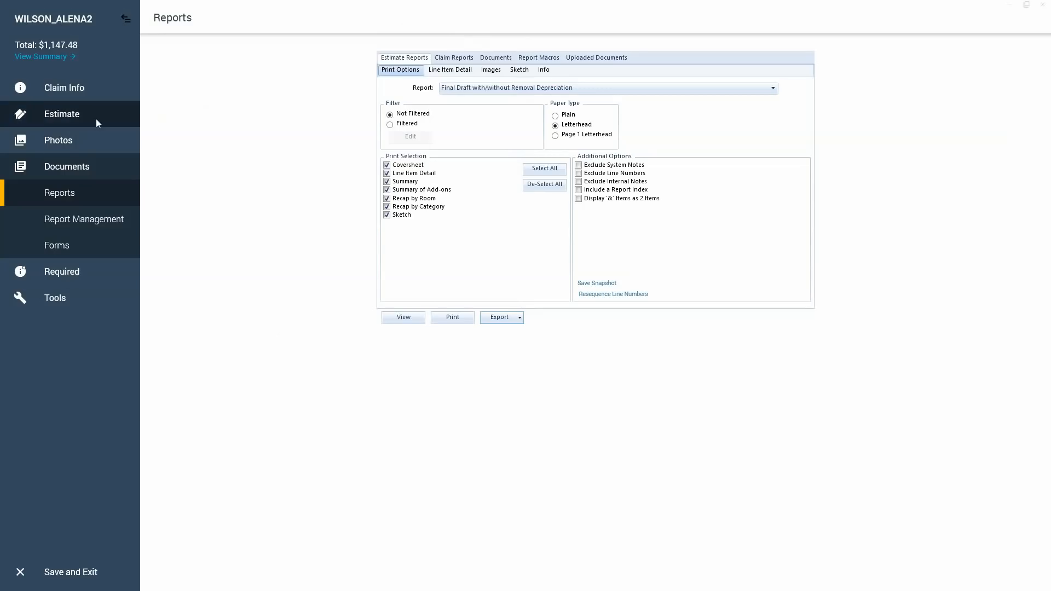
Review the estimate's sections in order: insured info, estimate items and sketch, photos, and the document reports.
{"action": "left_click", "coordinate": [77, 89]}
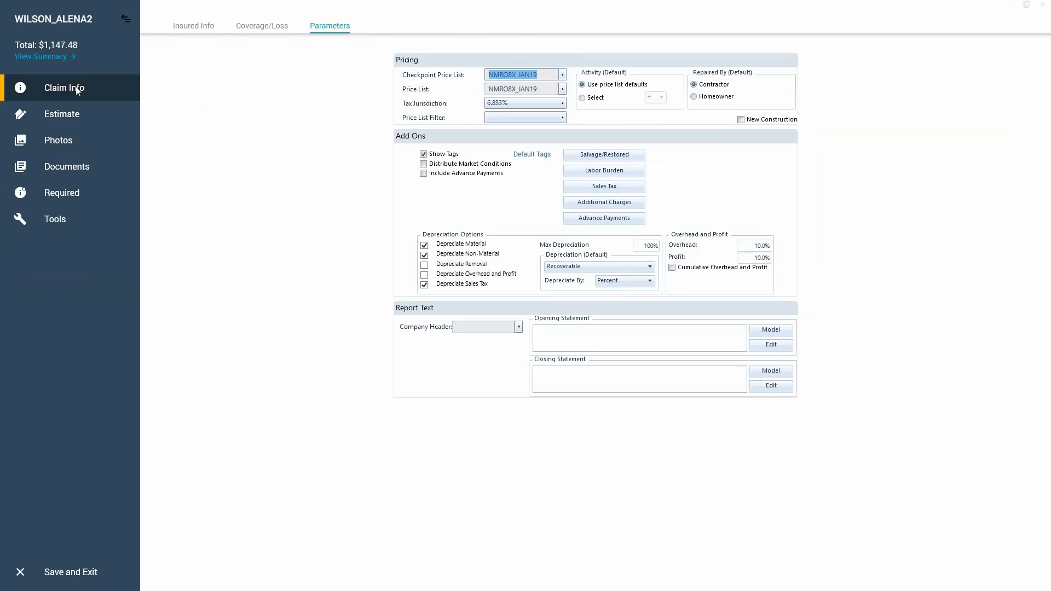
{"action": "left_click", "coordinate": [186, 34]}
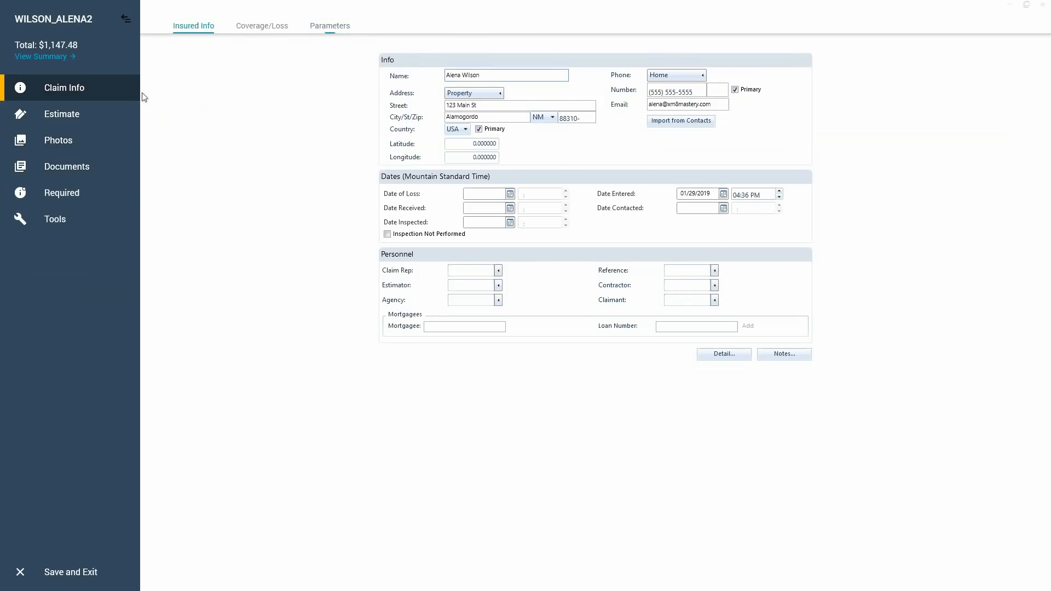
{"action": "left_click", "coordinate": [65, 113]}
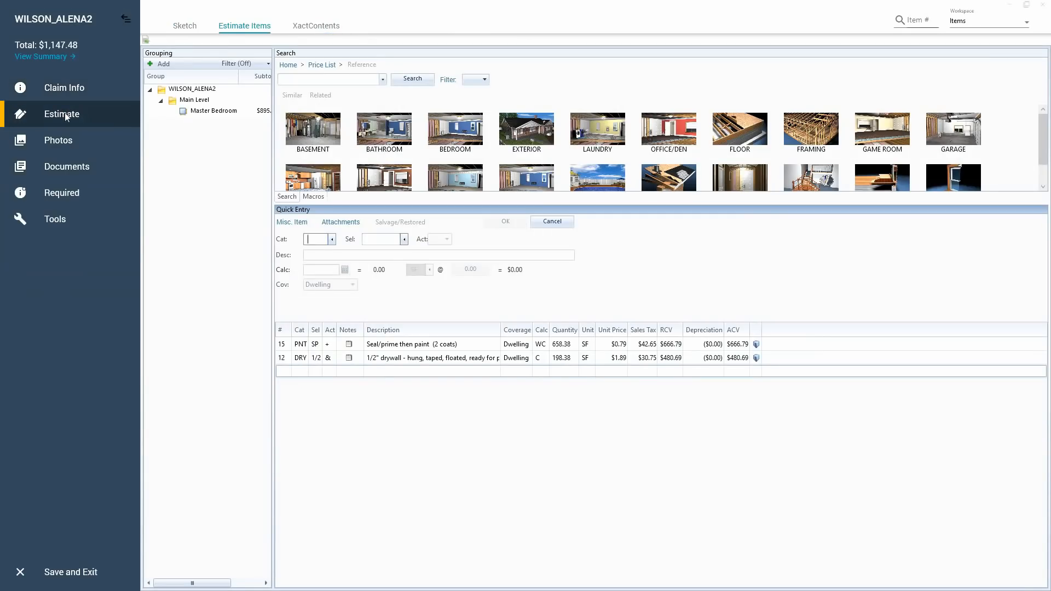
{"action": "left_click", "coordinate": [190, 30]}
{"action": "left_click", "coordinate": [190, 30]}
{"action": "left_click", "coordinate": [81, 146]}
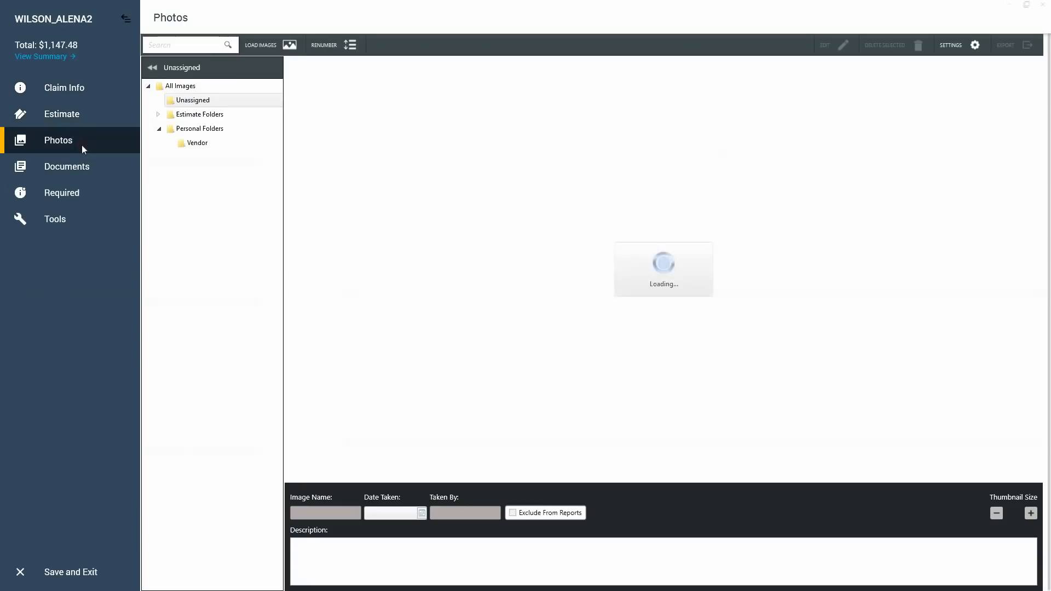
{"action": "left_click", "coordinate": [80, 167]}
{"action": "left_click", "coordinate": [70, 192]}
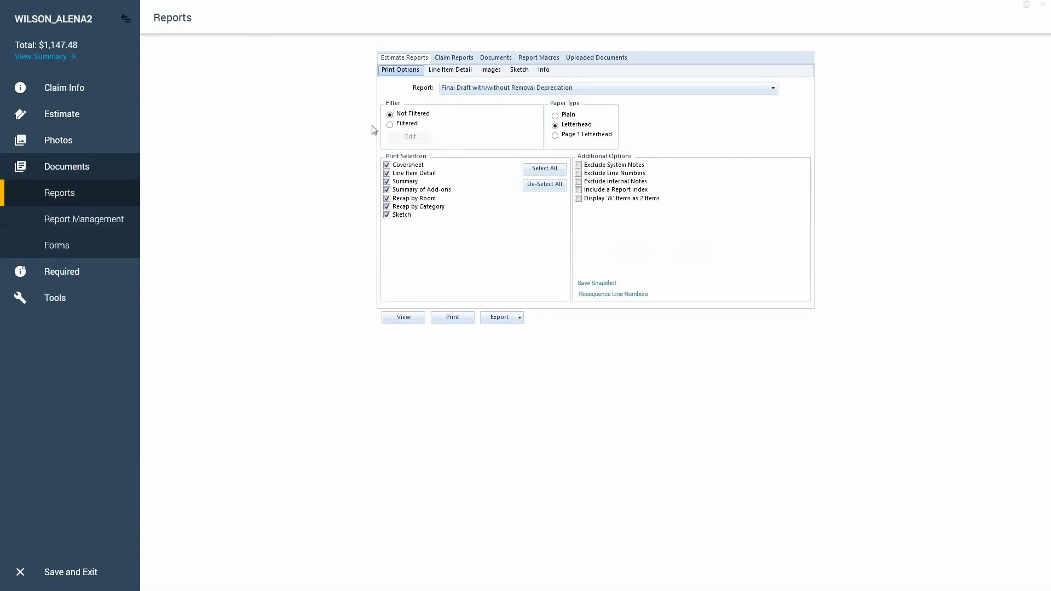